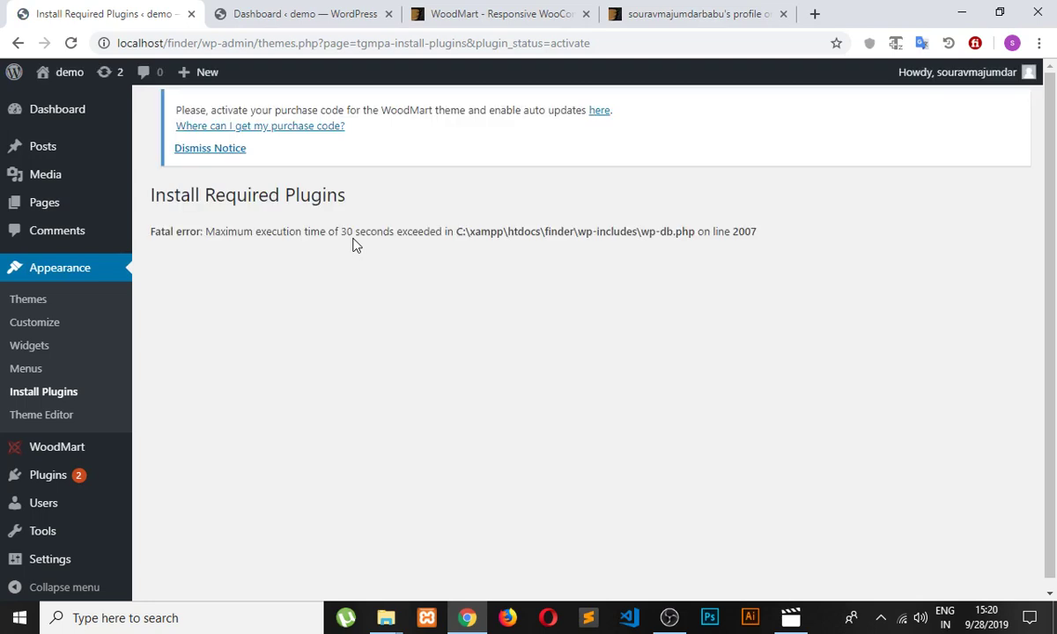
Step: Reload the theme's required plugins installation page after the execution time error
click(45, 391)
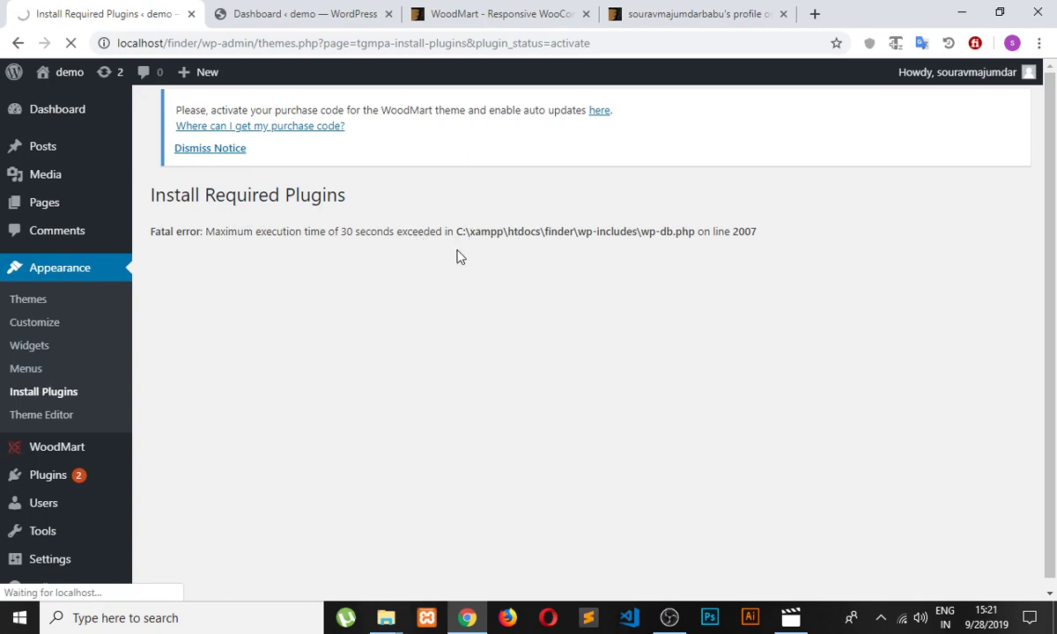
scroll(376, 293, down, 1)
scroll(376, 293, up, 1)
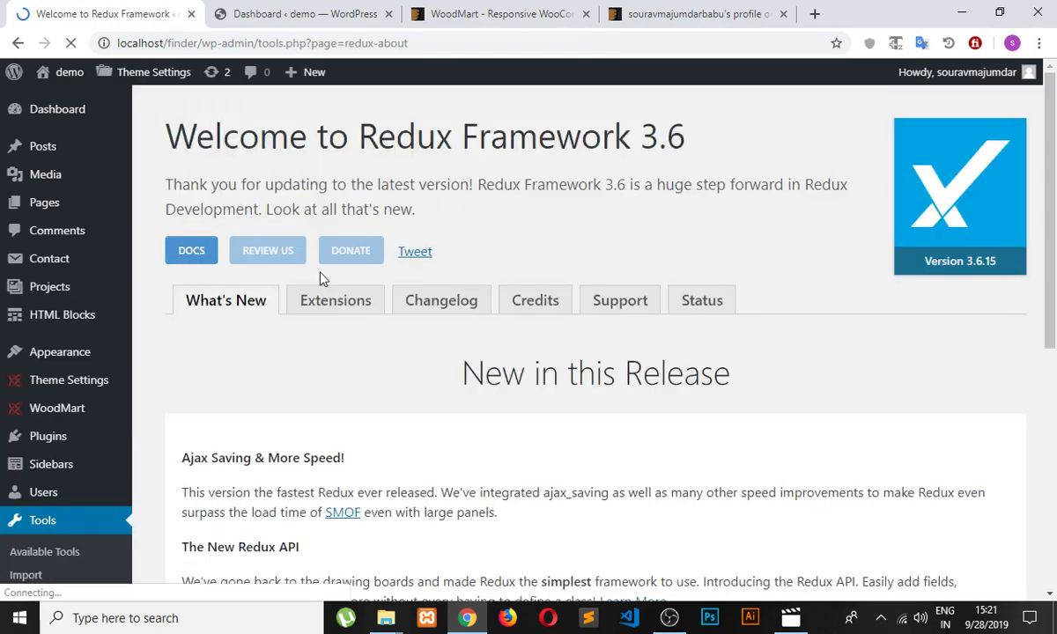
Step: Leave the Redux Framework welcome page and open the list of installed plugins
mouse_move(64, 363)
scroll(66, 370, down, 2)
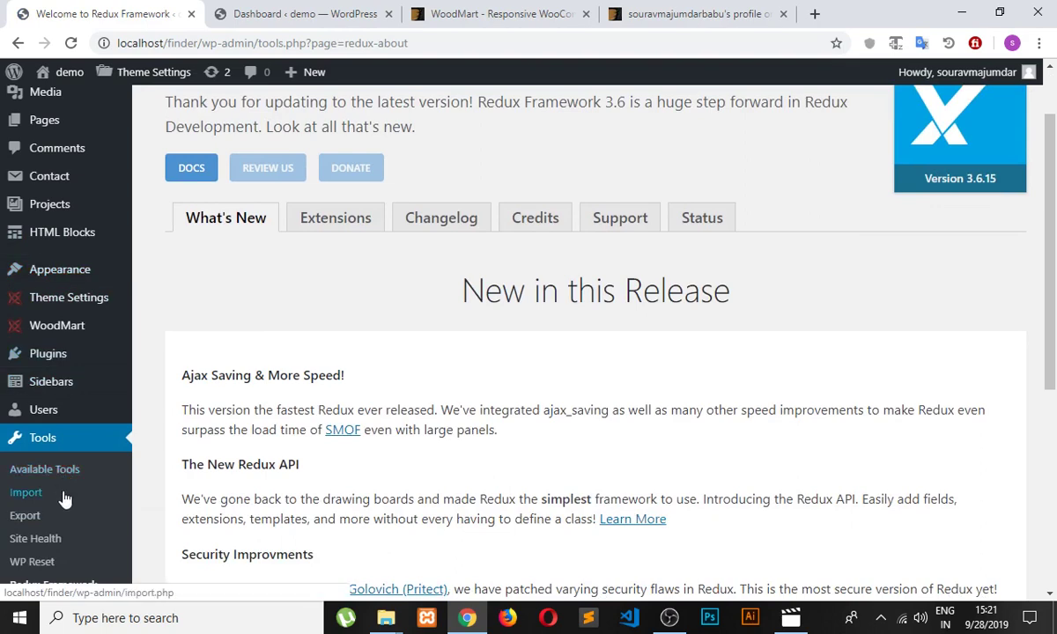
scroll(219, 514, down, 2)
scroll(304, 453, up, 4)
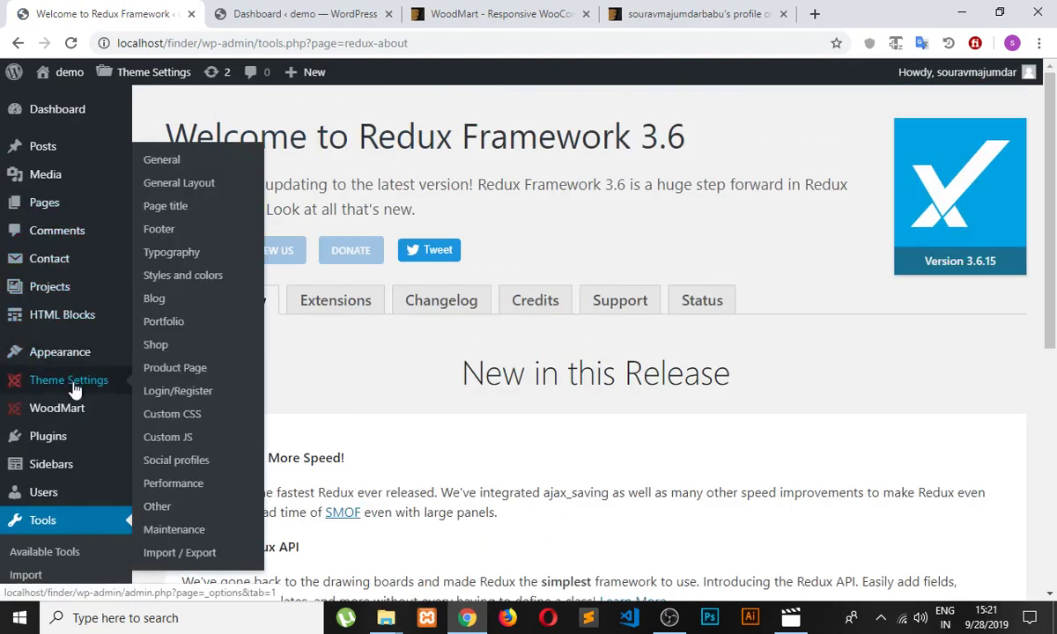
mouse_move(70, 440)
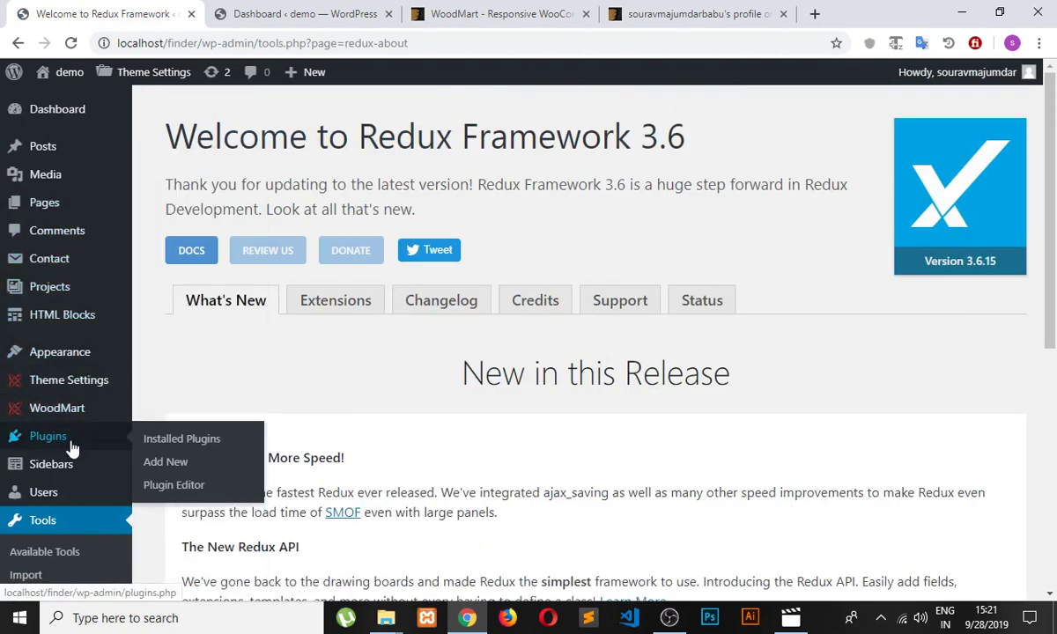
click(161, 437)
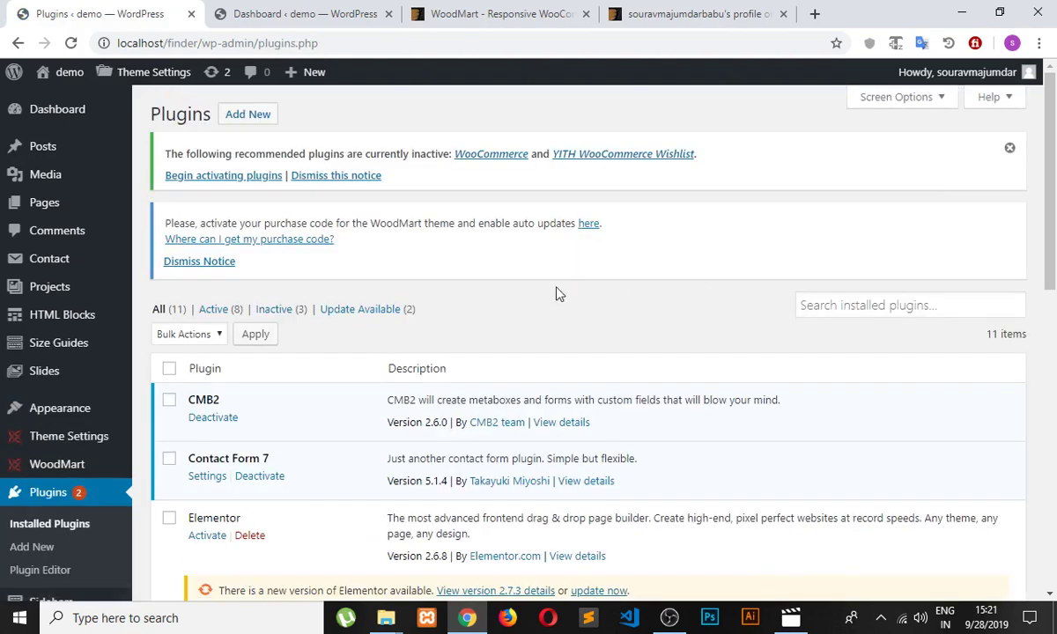
Step: Bulk activate the inactive plugins Elementor, WooCommerce and YITH WooCommerce Wishlist
scroll(528, 273, down, 3)
scroll(295, 196, up, 2)
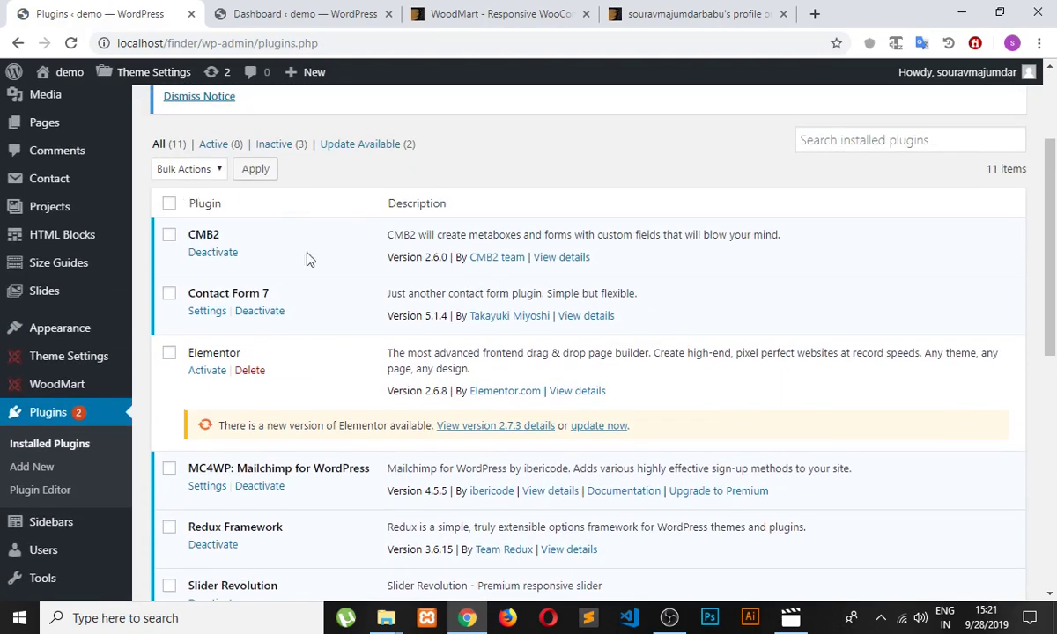
scroll(288, 288, down, 1)
click(169, 272)
scroll(167, 280, down, 4)
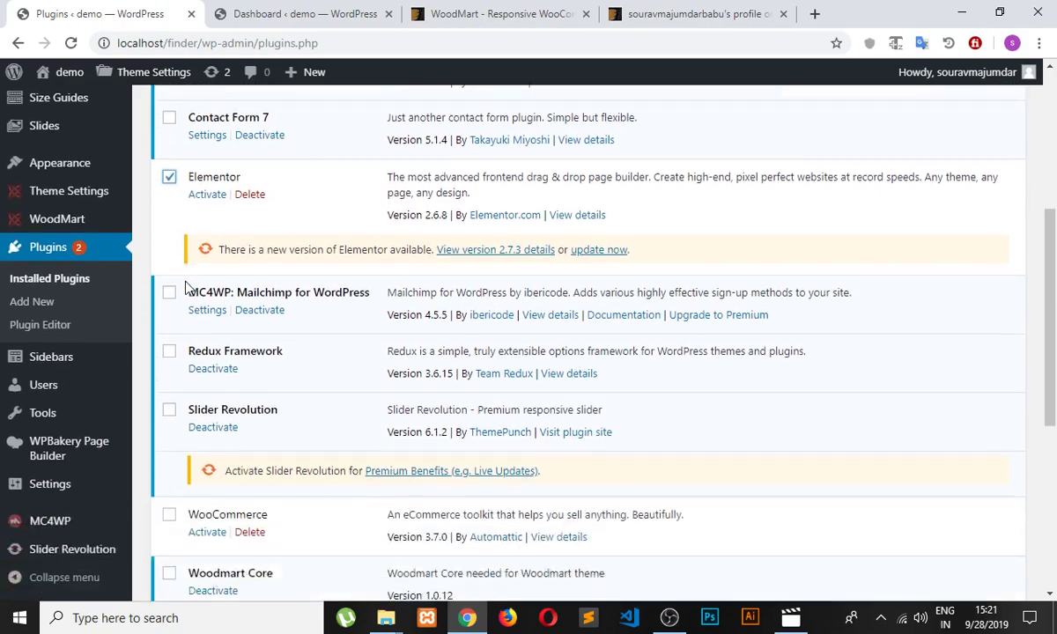
click(168, 281)
scroll(167, 284, down, 3)
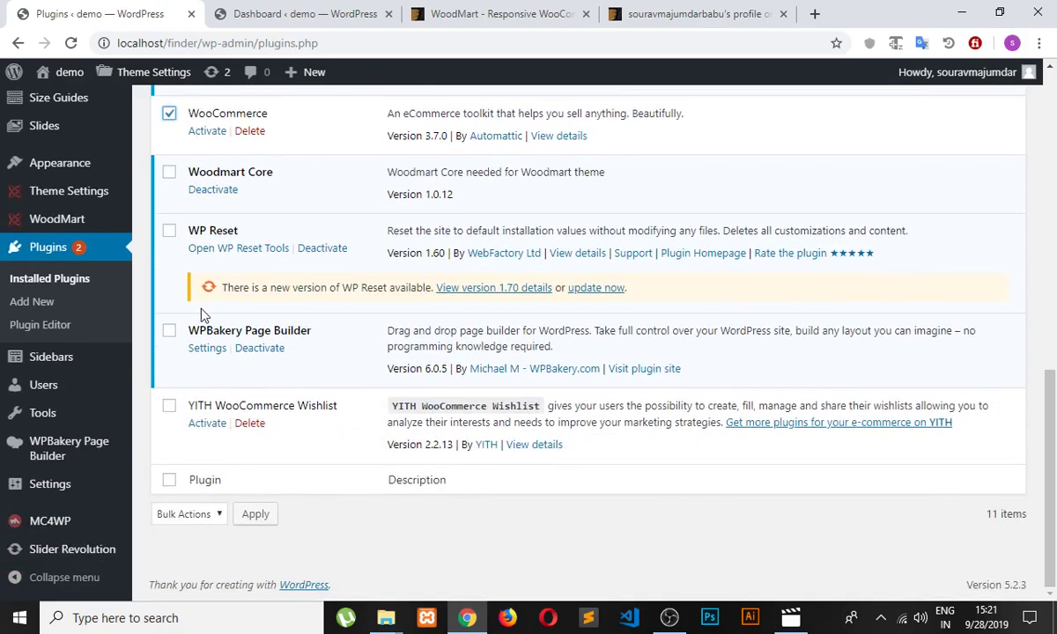
click(168, 408)
scroll(299, 304, up, 10)
click(202, 334)
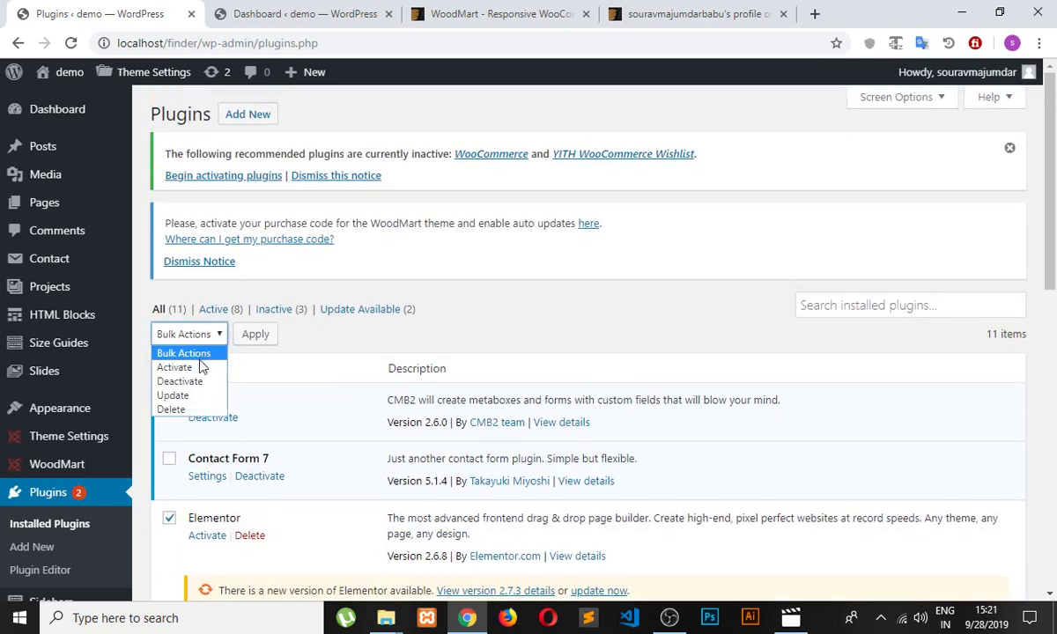
click(201, 366)
click(255, 336)
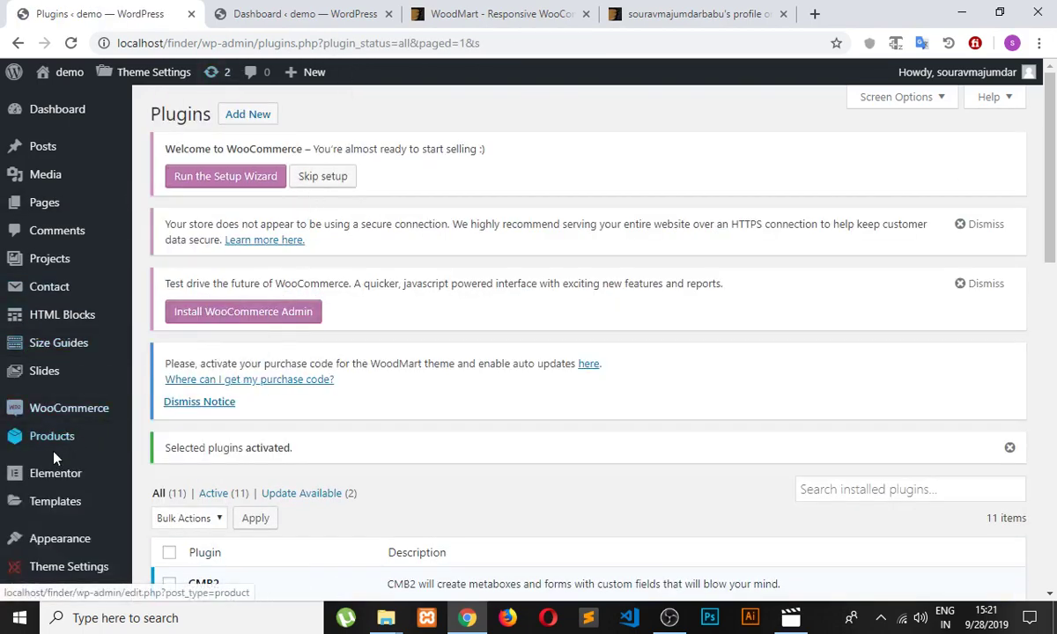
Step: Review the installed plugins list and the admin navigation to check that all required plugins are active
scroll(61, 458, down, 1)
scroll(71, 470, down, 3)
scroll(78, 467, up, 4)
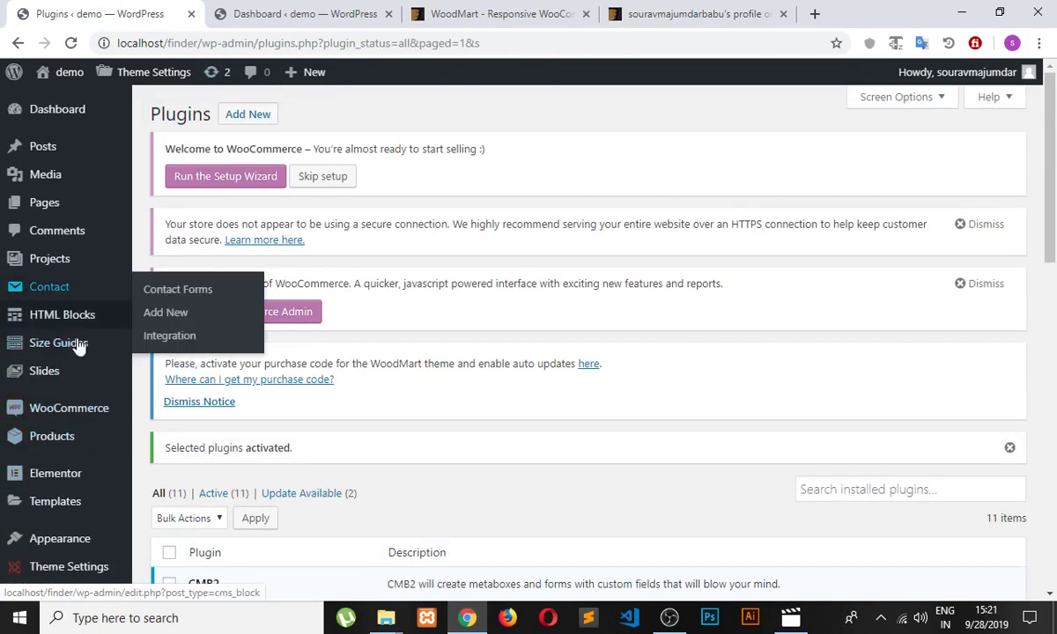
scroll(67, 473, down, 8)
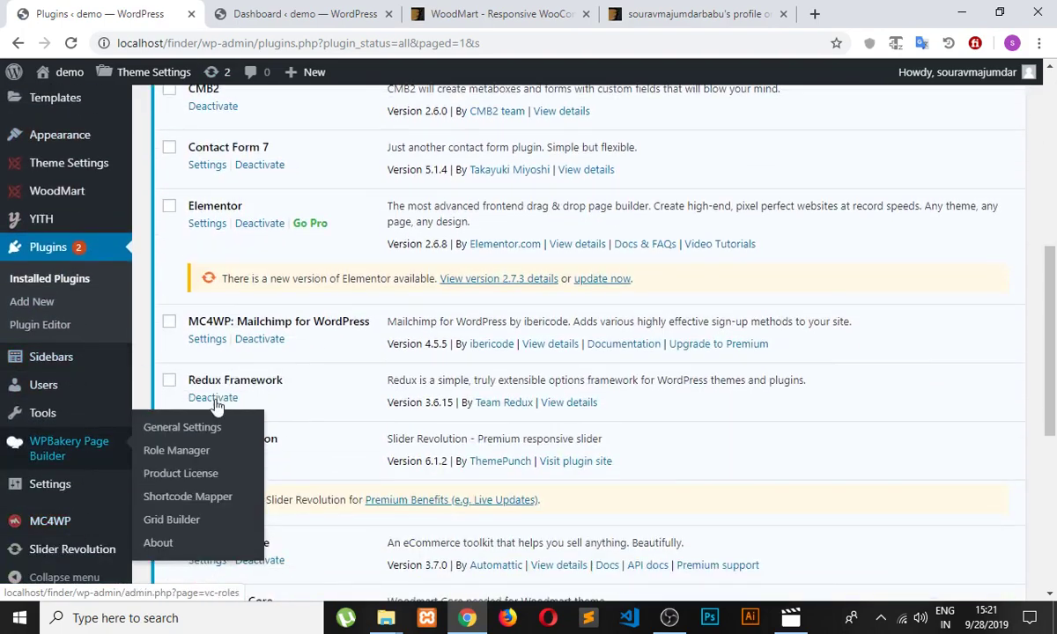
scroll(240, 476, down, 3)
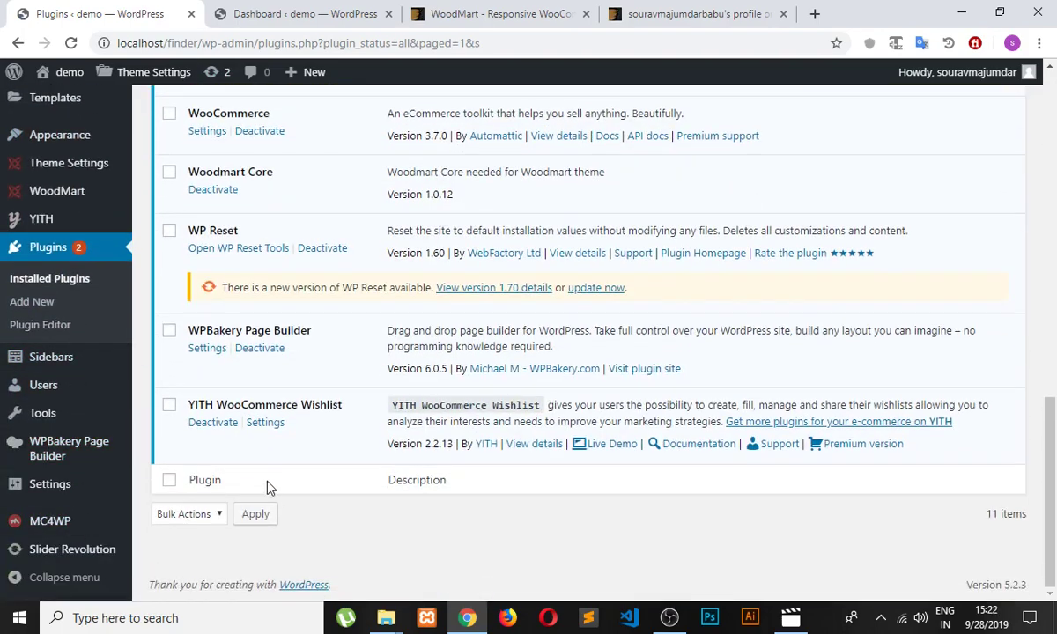
scroll(269, 476, up, 6)
scroll(269, 464, up, 3)
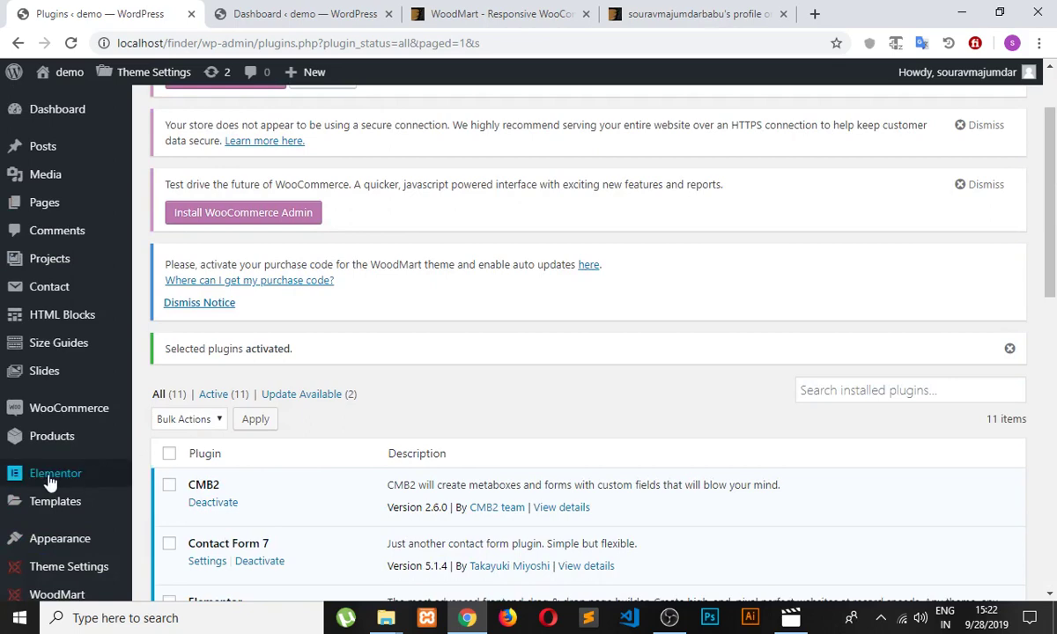
Step: Open WoodMart's base import page and read the notice under Basic or full import
scroll(35, 429, down, 3)
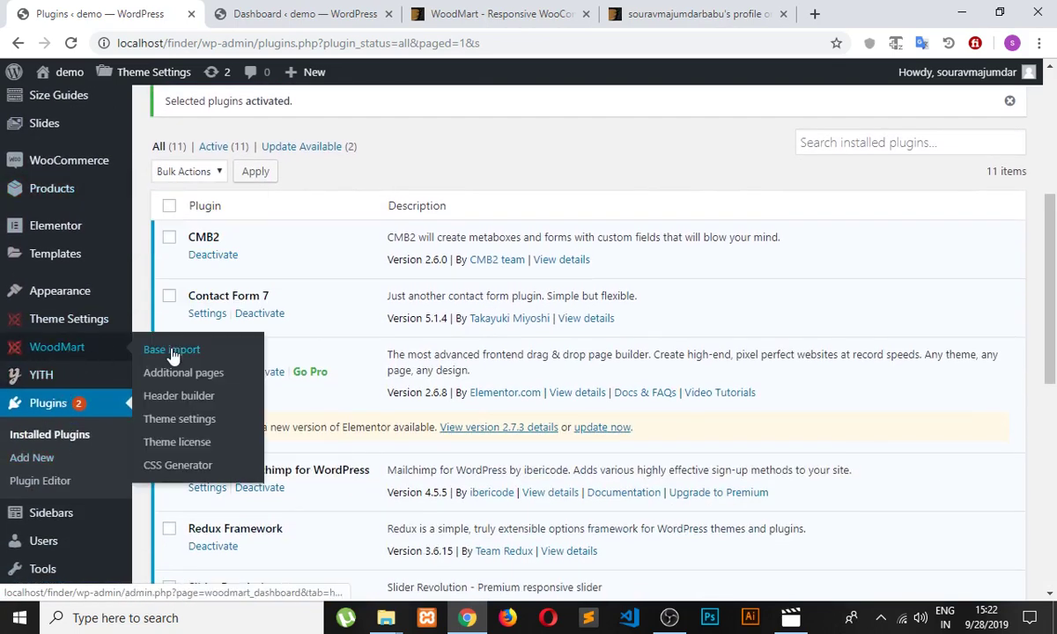
click(176, 350)
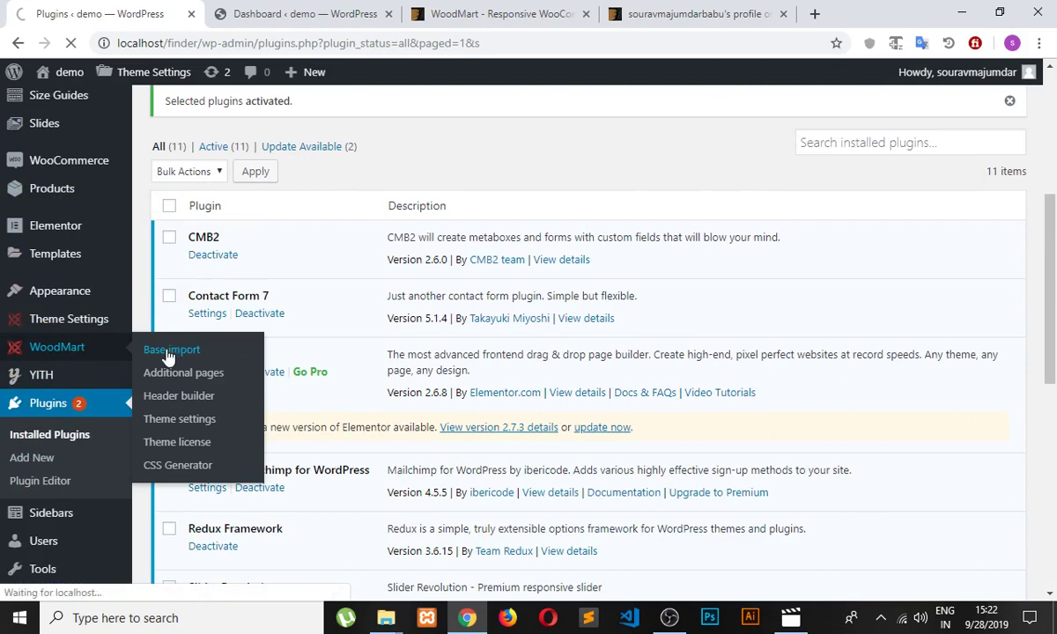
scroll(168, 357, up, 4)
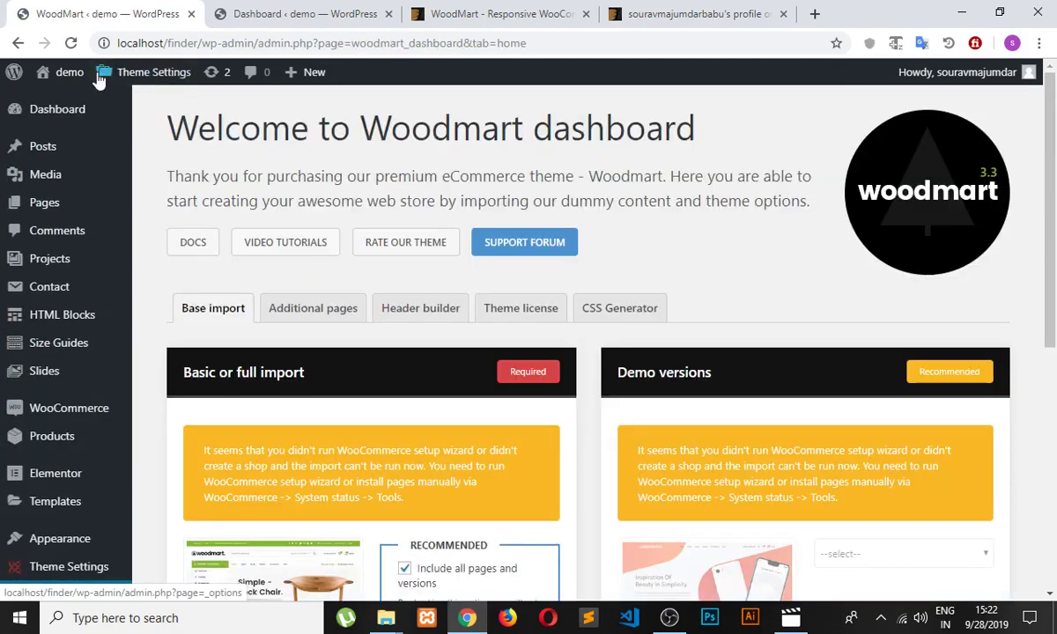
scroll(404, 350, down, 2)
scroll(409, 339, down, 1)
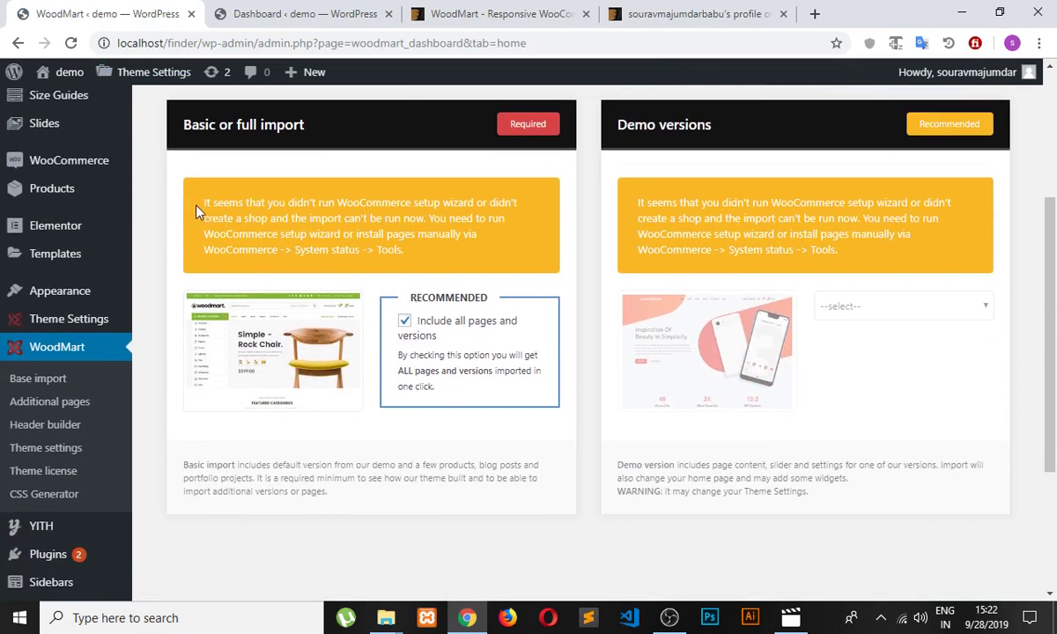
drag(197, 206, 480, 255)
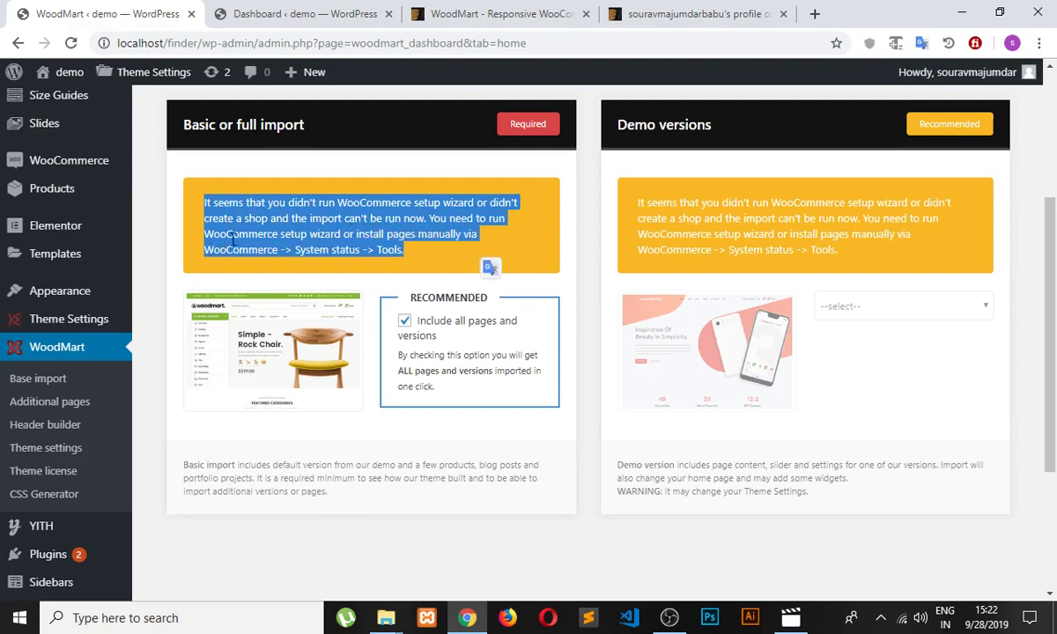
click(427, 248)
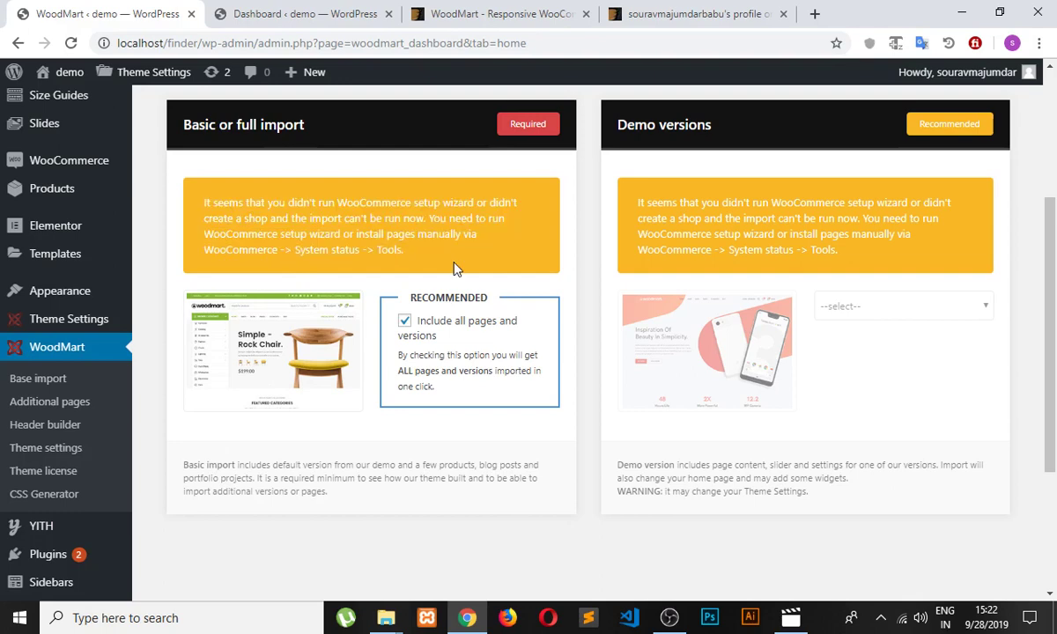
Step: Switch to the other WordPress dashboard tab and launch the WooCommerce setup wizard from the Orders page
click(273, 23)
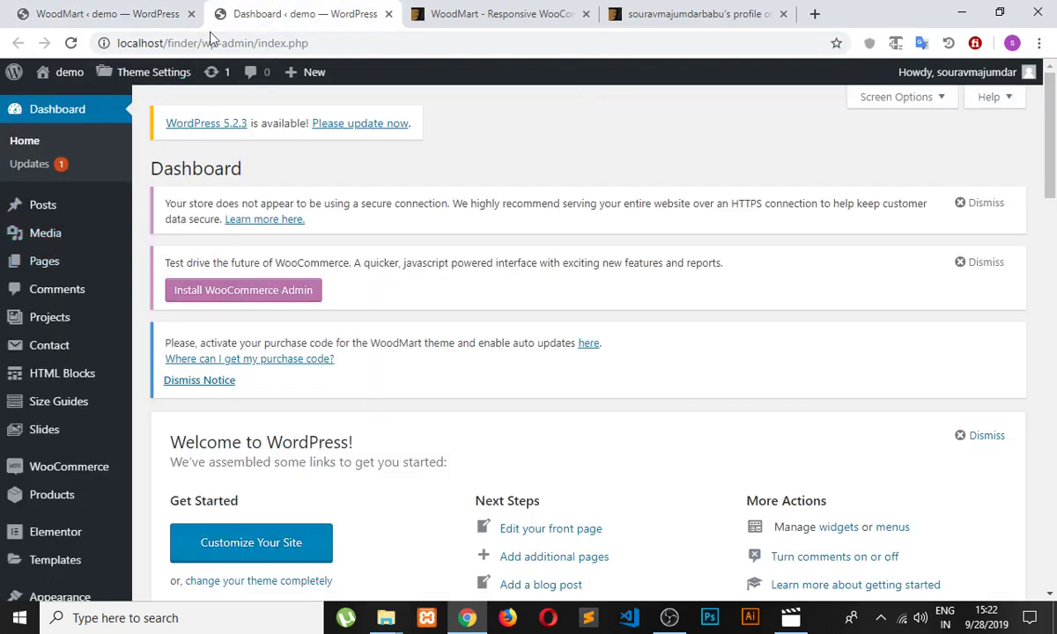
scroll(78, 370, down, 2)
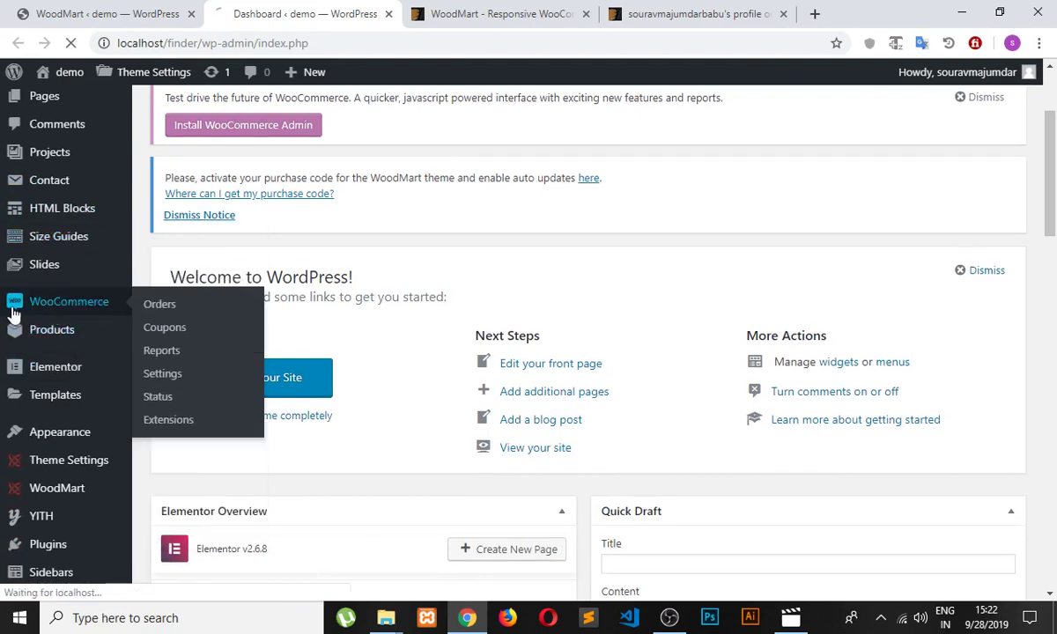
click(66, 309)
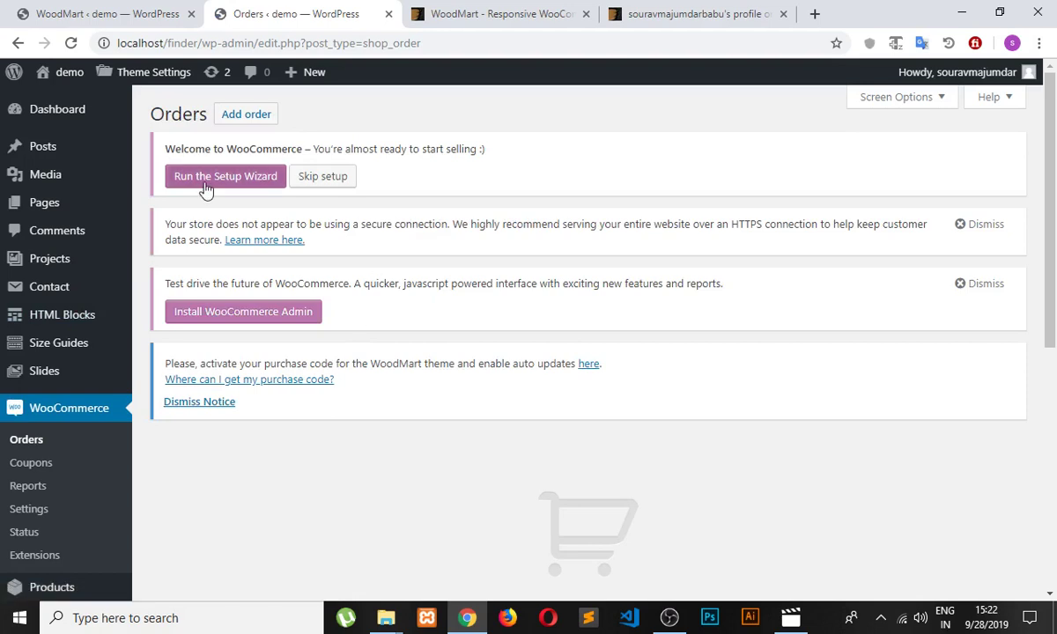
click(196, 177)
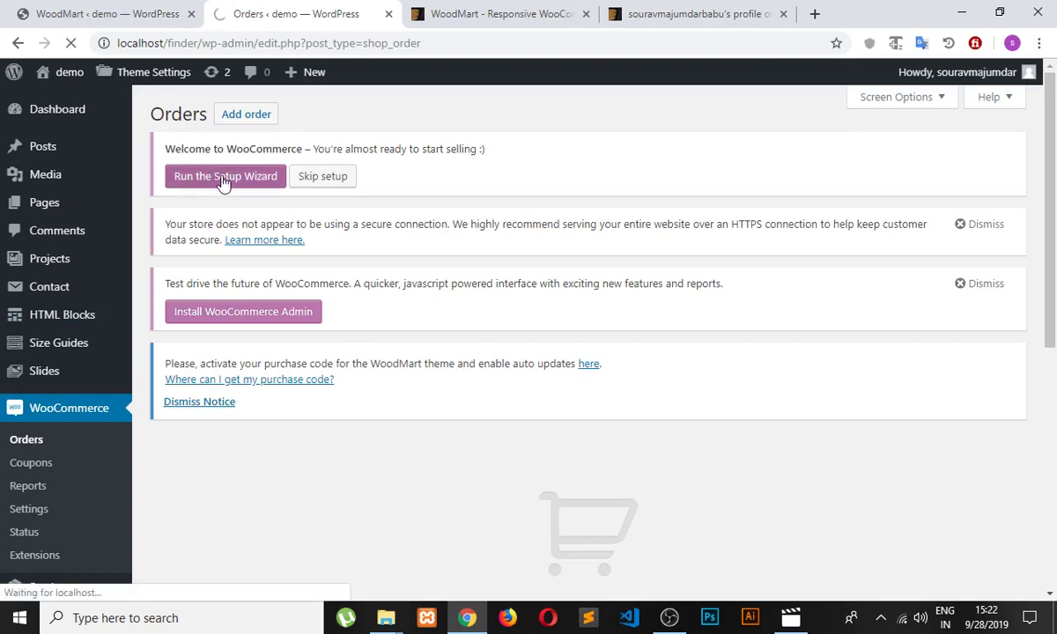
Step: Set the store's base country to India in the setup wizard
scroll(467, 256, down, 3)
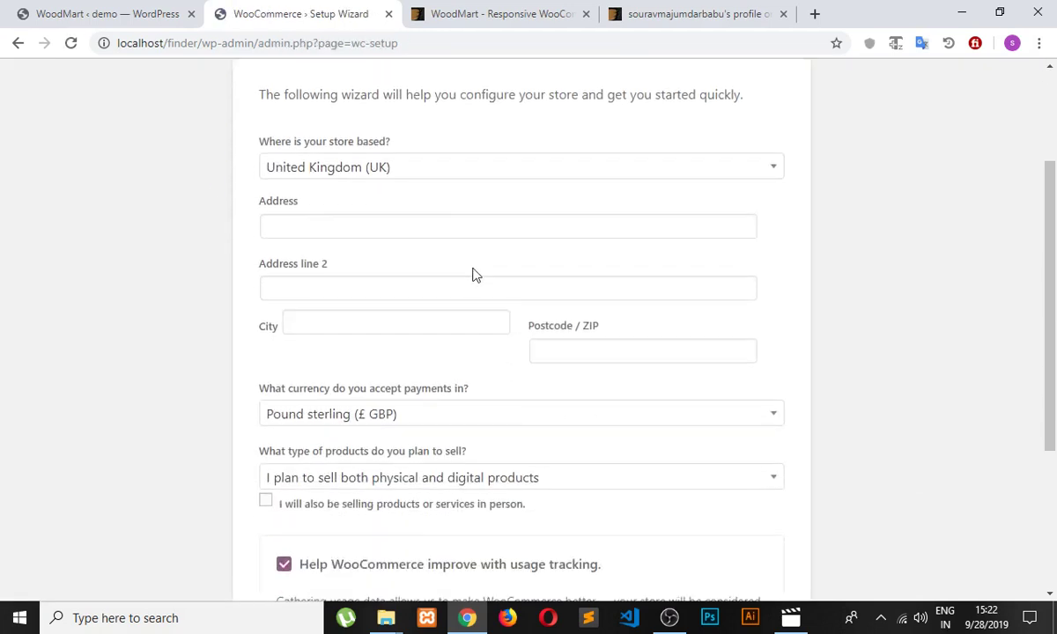
click(474, 169)
text(india)
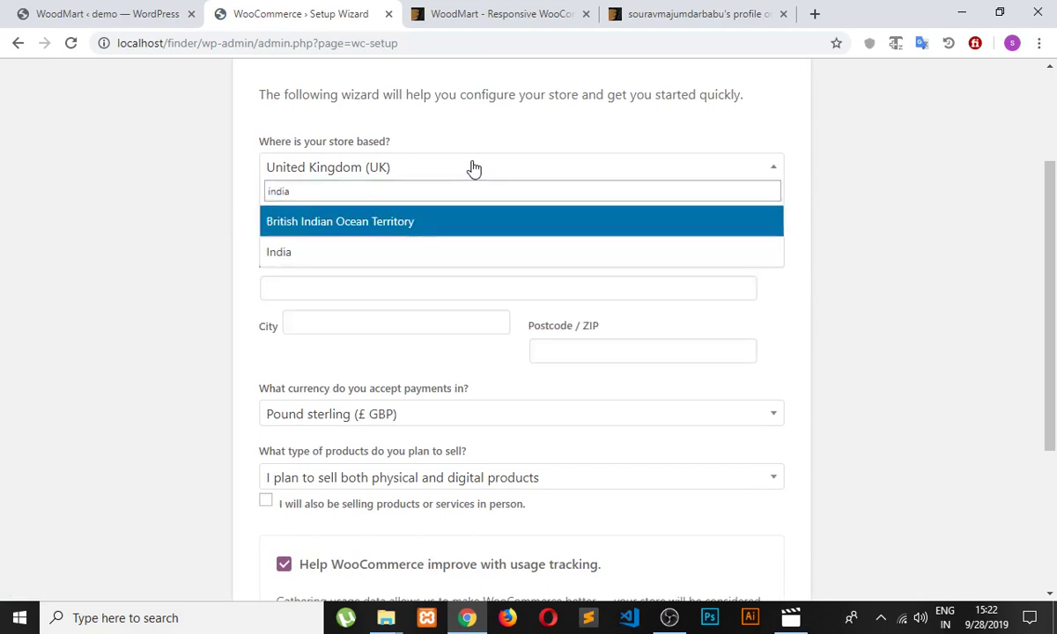
key(Down)
key(Return)
key(Tab)
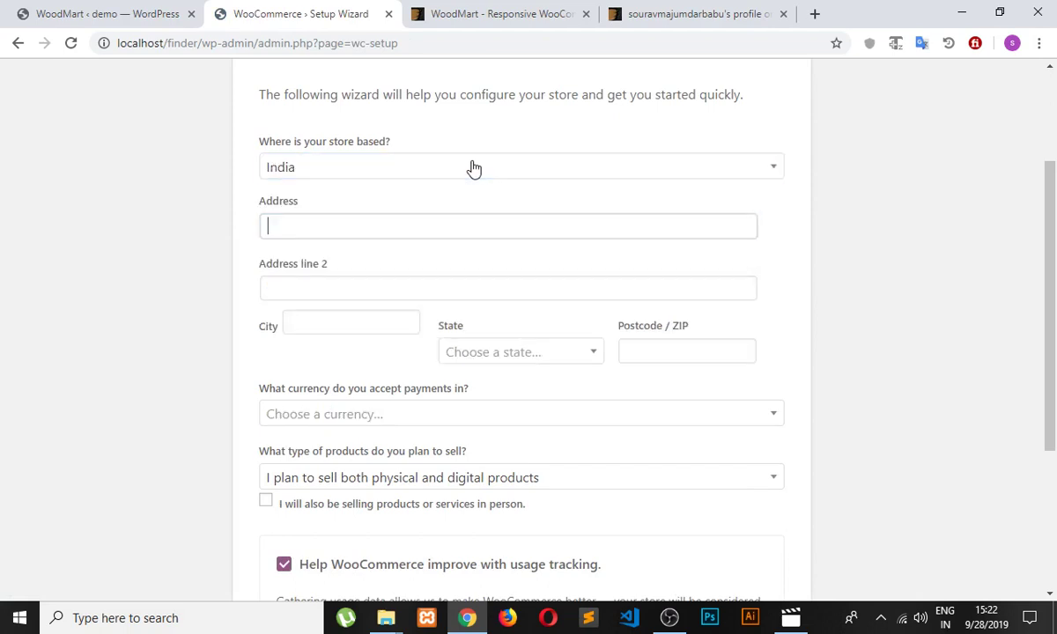
Step: Fill in both street address lines of the store
text(kal)
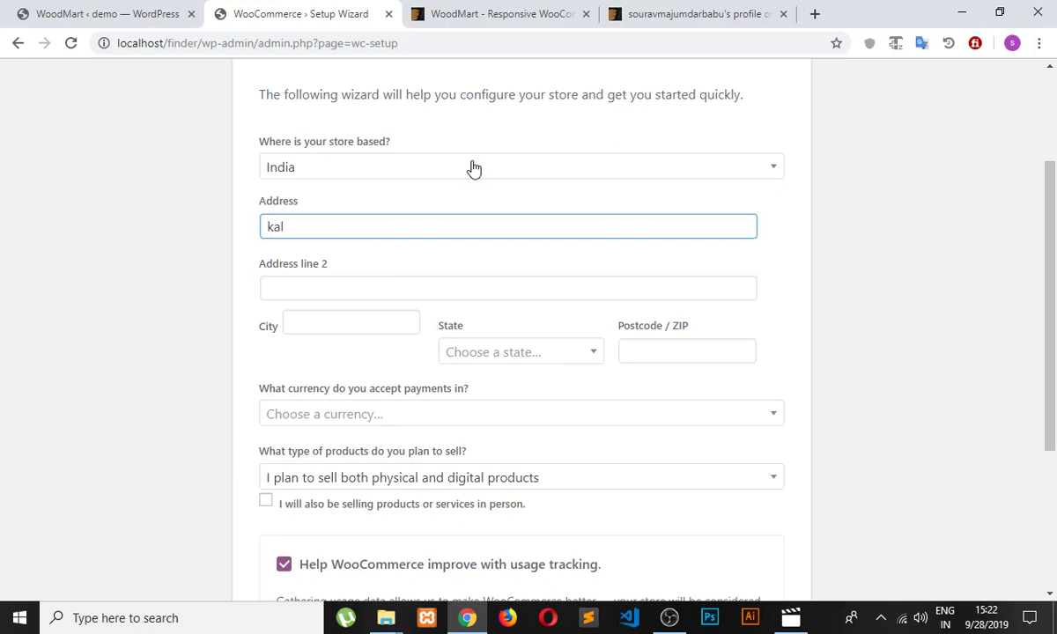
text(yani)
key(Tab)
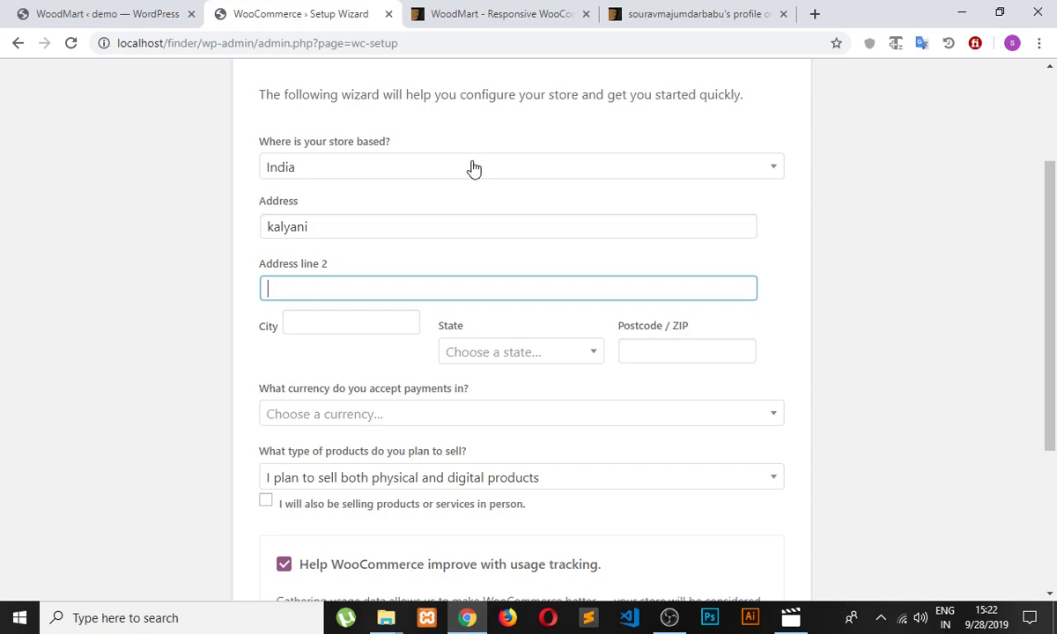
text(kalyani)
key(Tab)
Step: Fill in the store's city, state and postcode
text(ko)
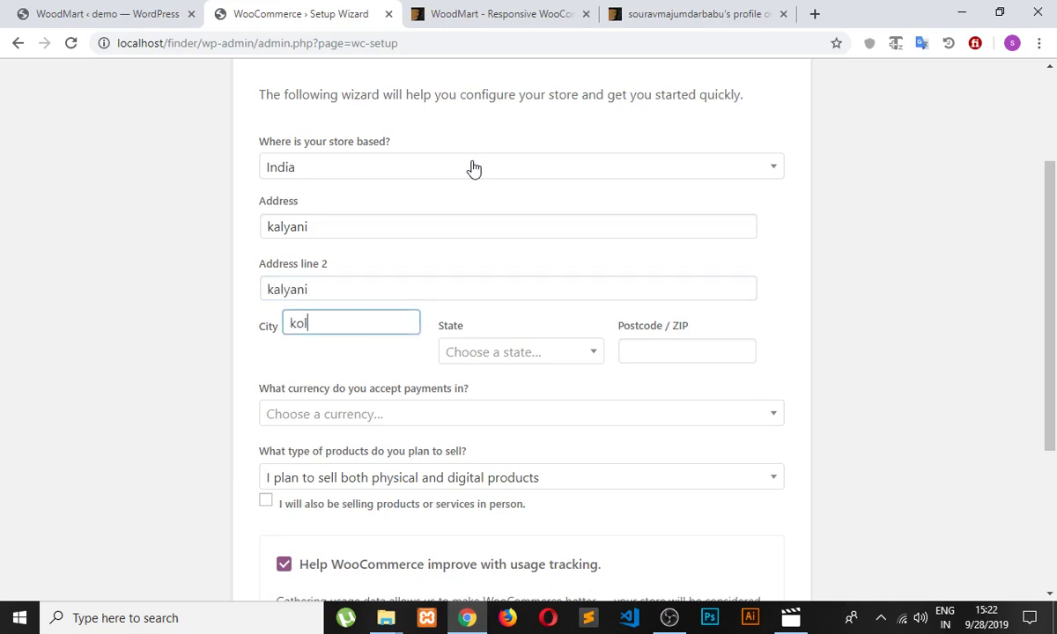
text(lkata)
key(Tab)
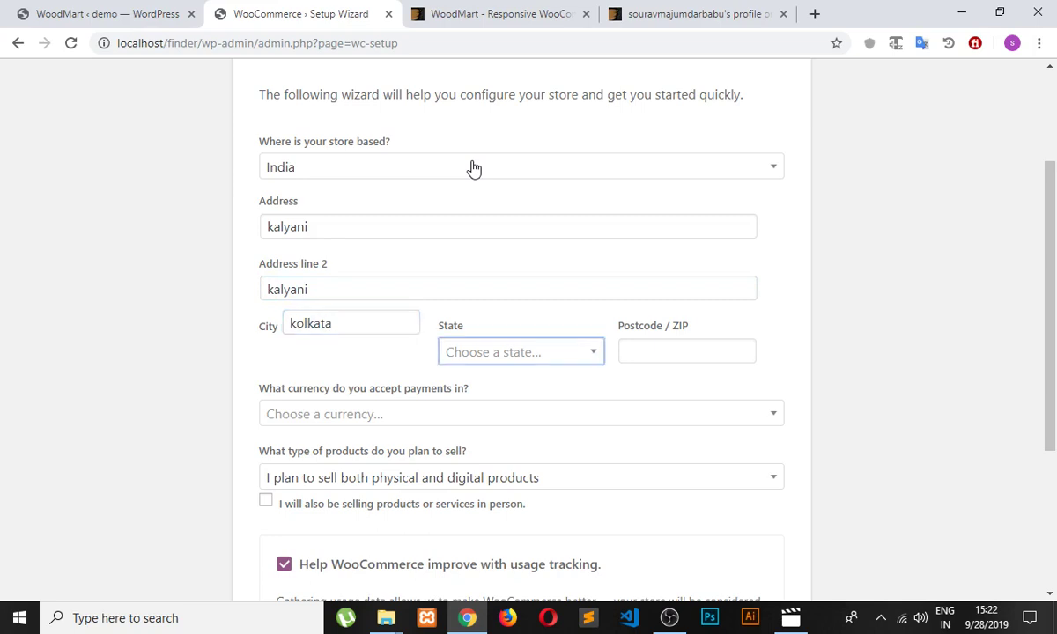
text(wes)
key(Return)
key(Tab)
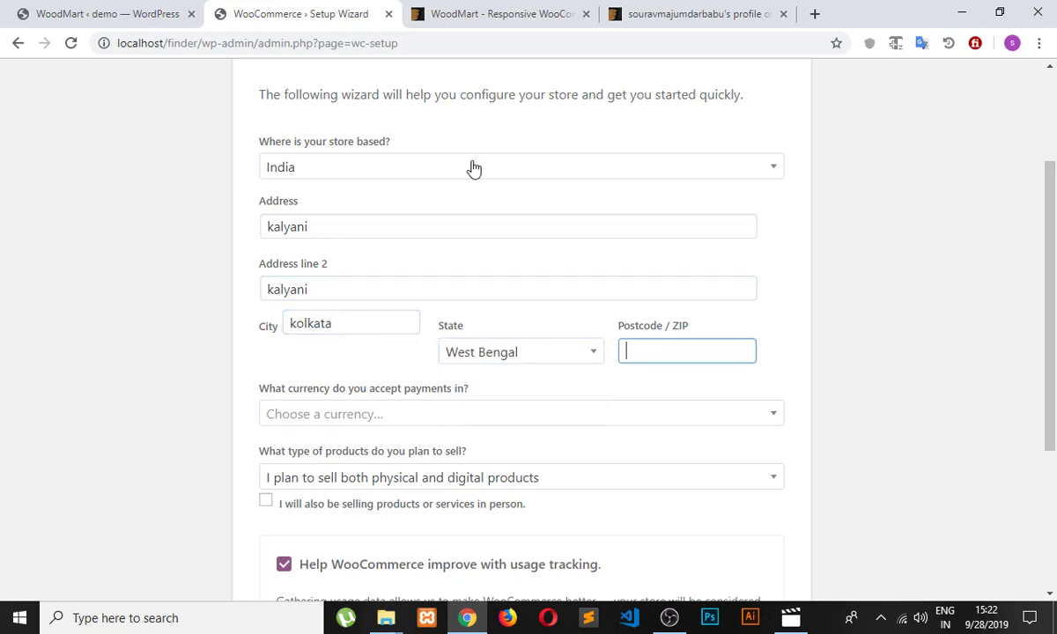
text(741245)
key(Tab)
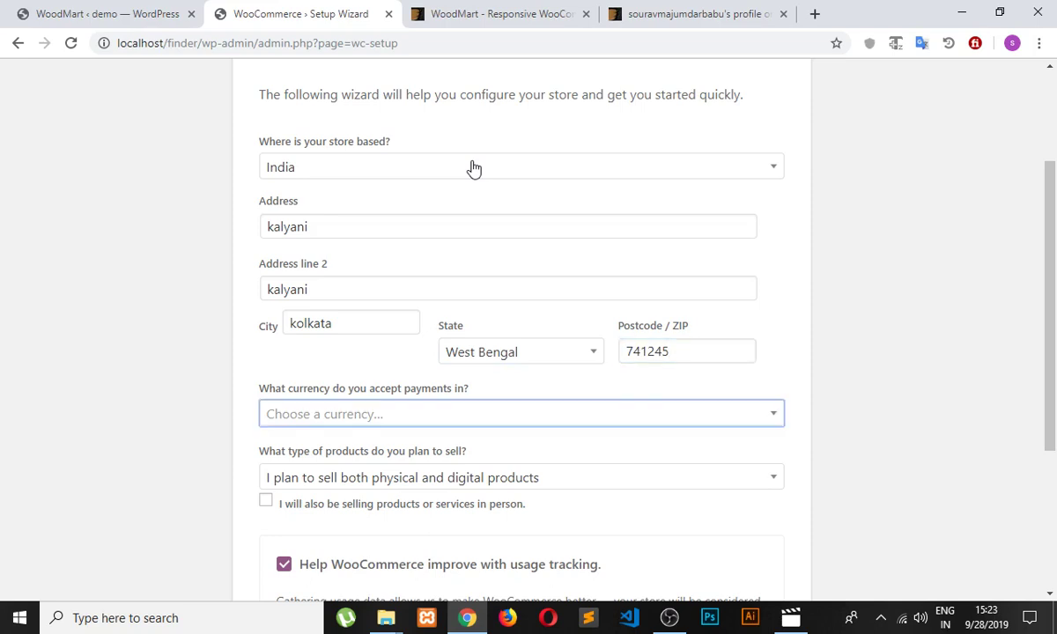
Step: Set the store's payment currency to Indian rupee (₹ INR) and continue to the payment stage of the setup wizard
text(inr)
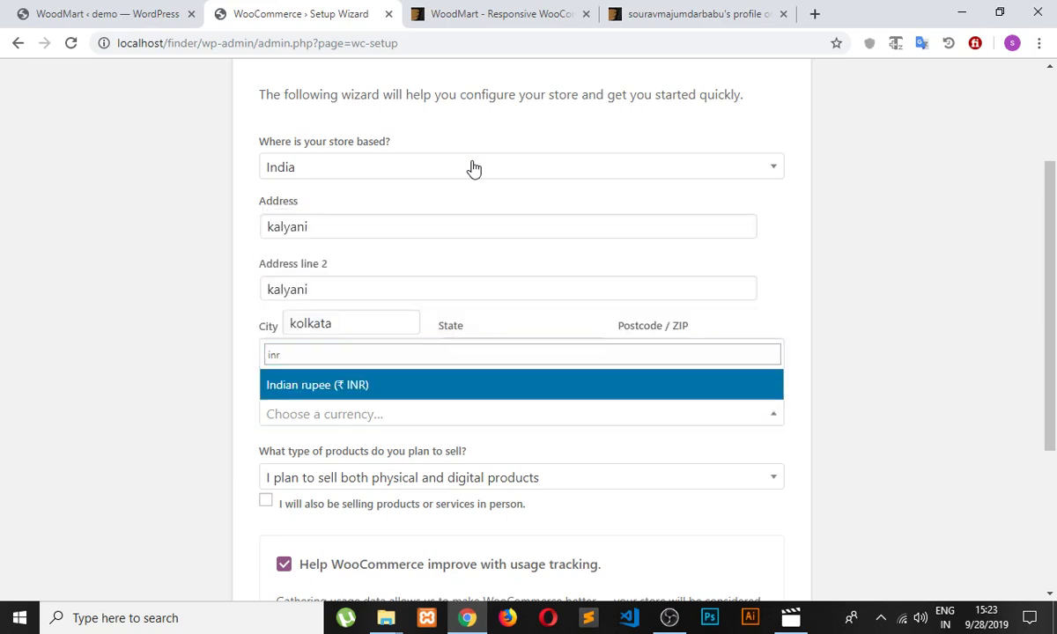
key(Return)
scroll(522, 174, down, 3)
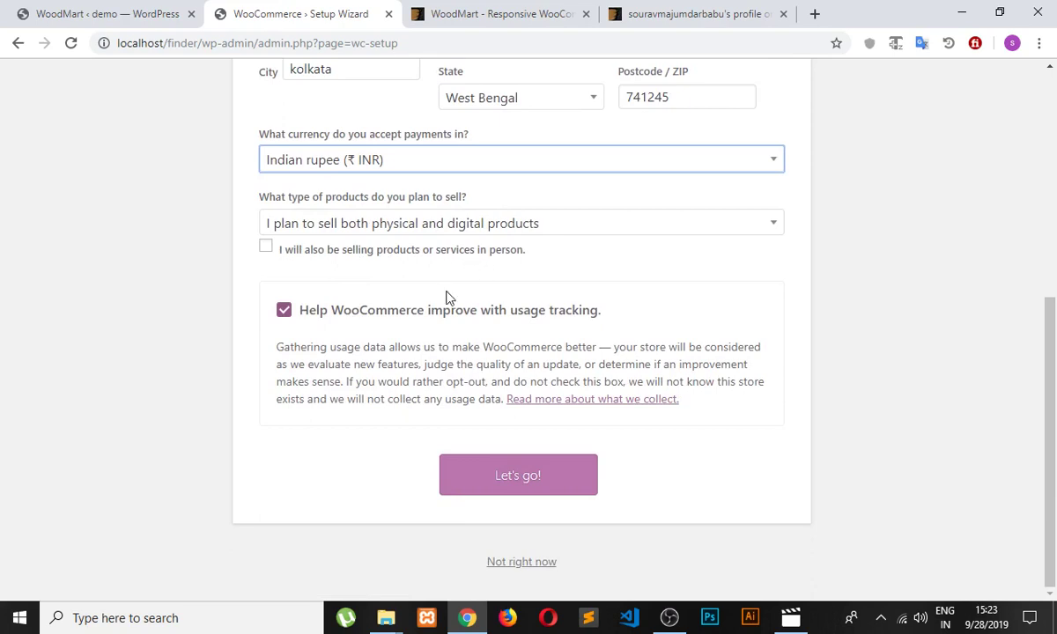
click(542, 467)
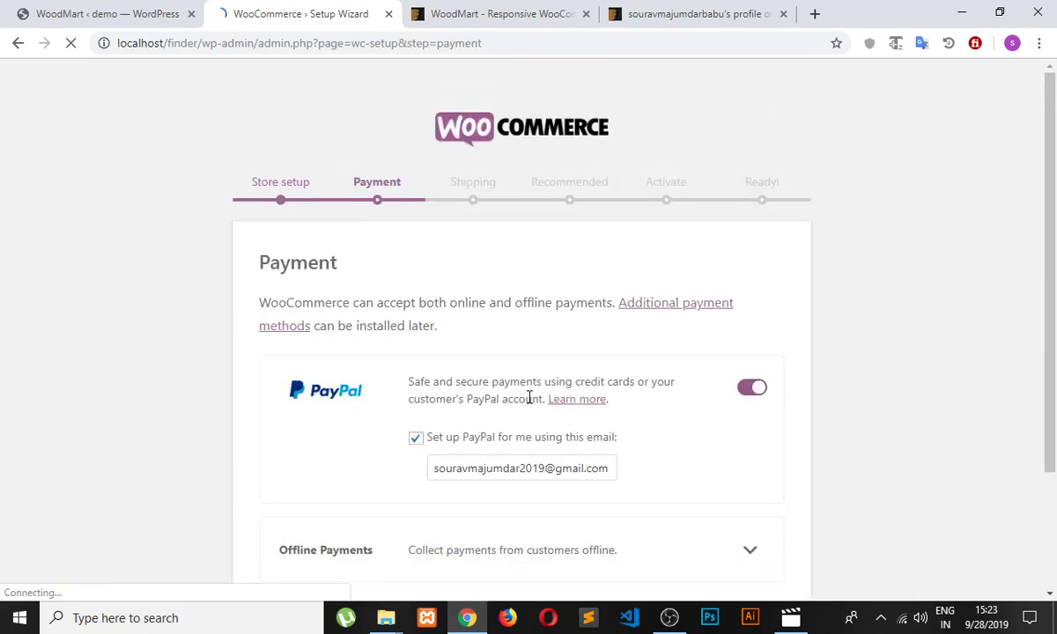
Step: Disable PayPal, enable Cash on delivery among the offline payments, and continue to the shipping stage
scroll(518, 432, down, 1)
click(760, 231)
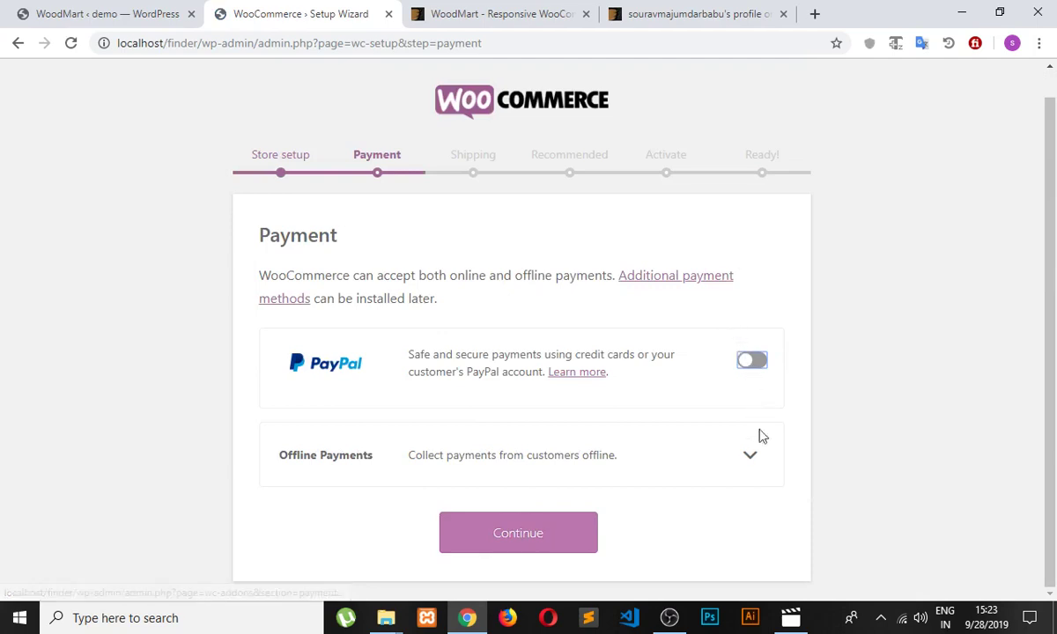
click(747, 455)
scroll(597, 420, down, 2)
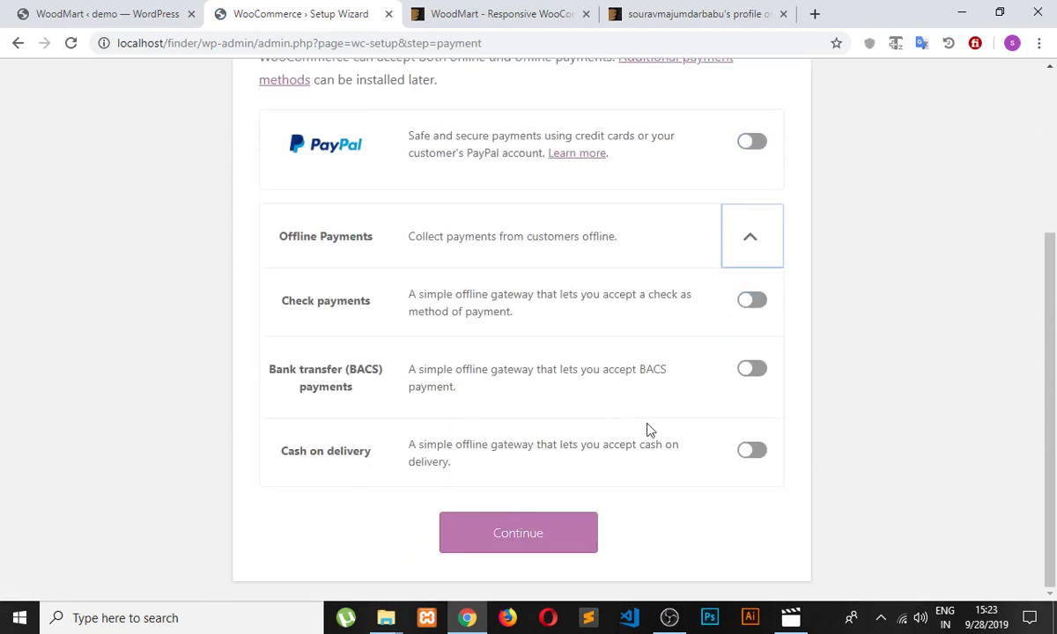
click(752, 451)
click(536, 521)
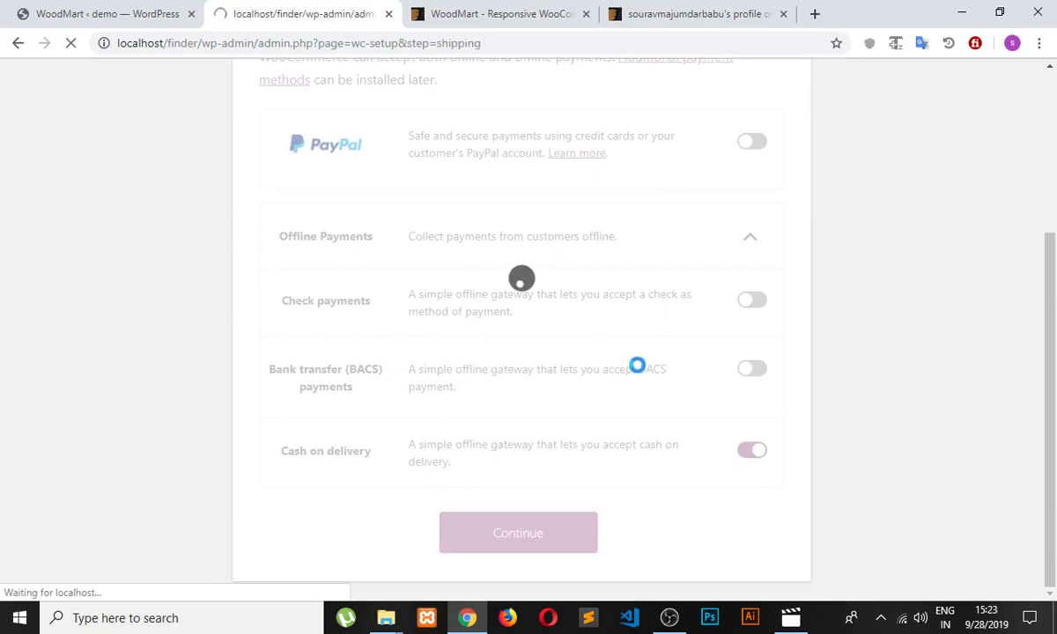
Step: Set both shipping zones to Free Shipping, switch both zones off, and continue the wizard
scroll(621, 362, down, 5)
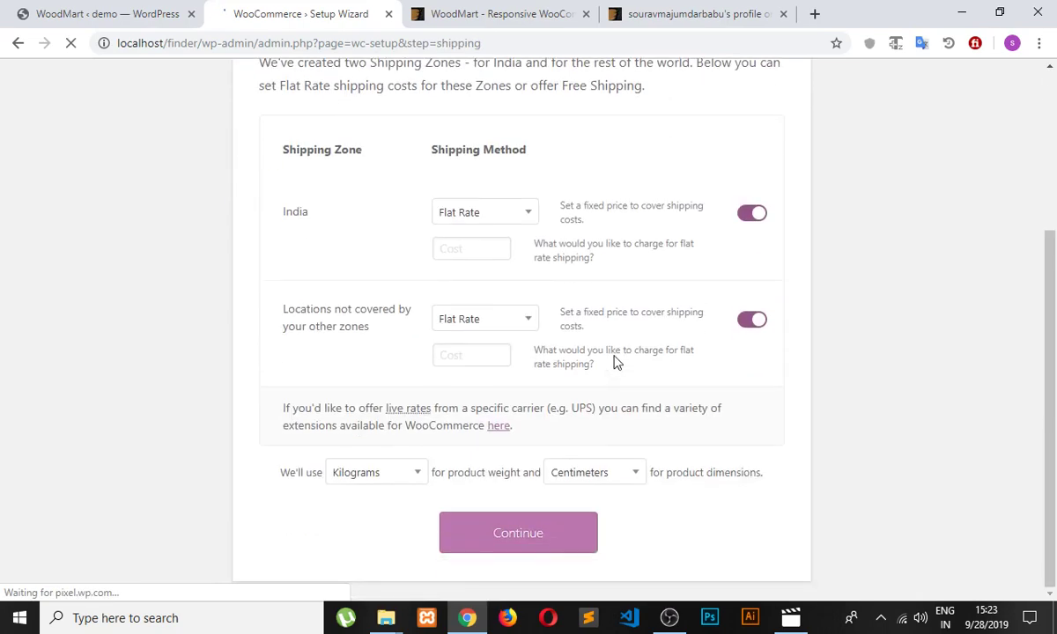
click(484, 211)
click(499, 262)
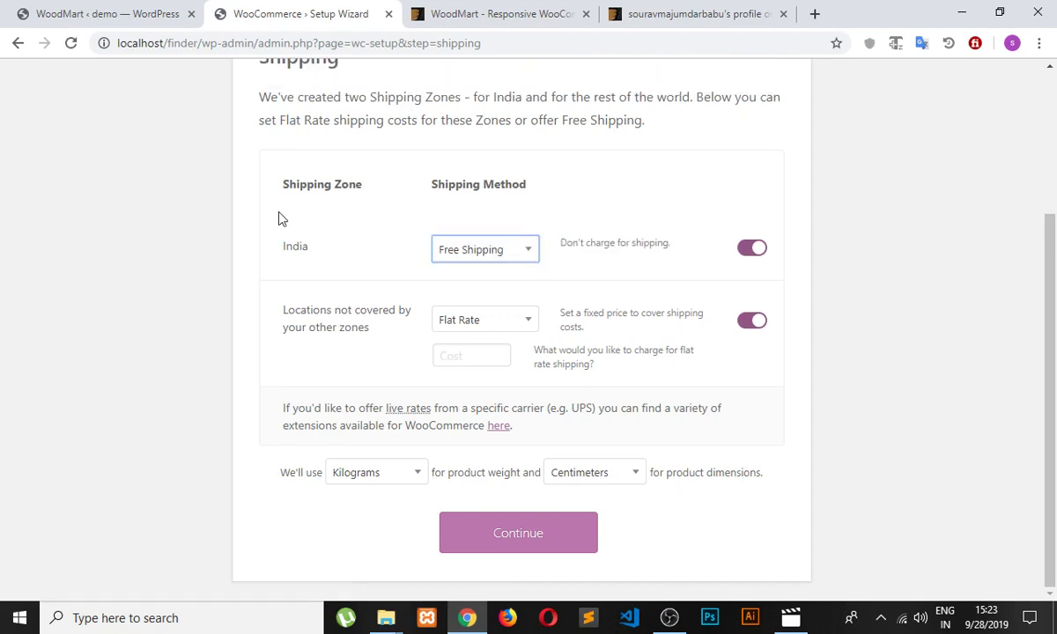
click(753, 247)
click(489, 320)
click(476, 375)
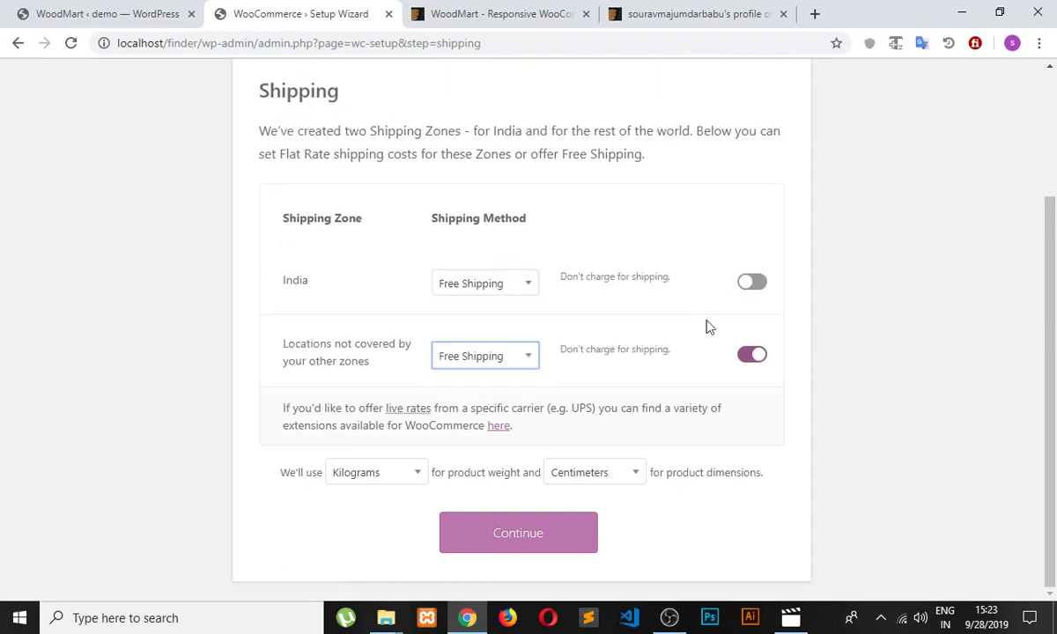
click(750, 354)
click(535, 538)
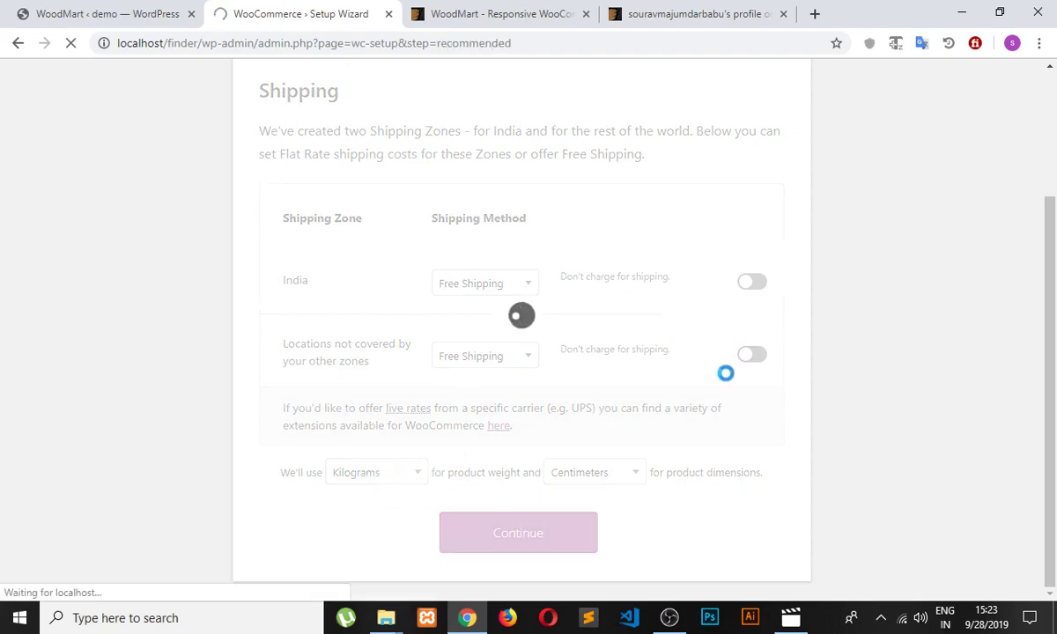
Step: Deselect the recommended Facebook, Mailchimp and WooCommerce Admin features and skip the recommendations stage
scroll(421, 451, down, 4)
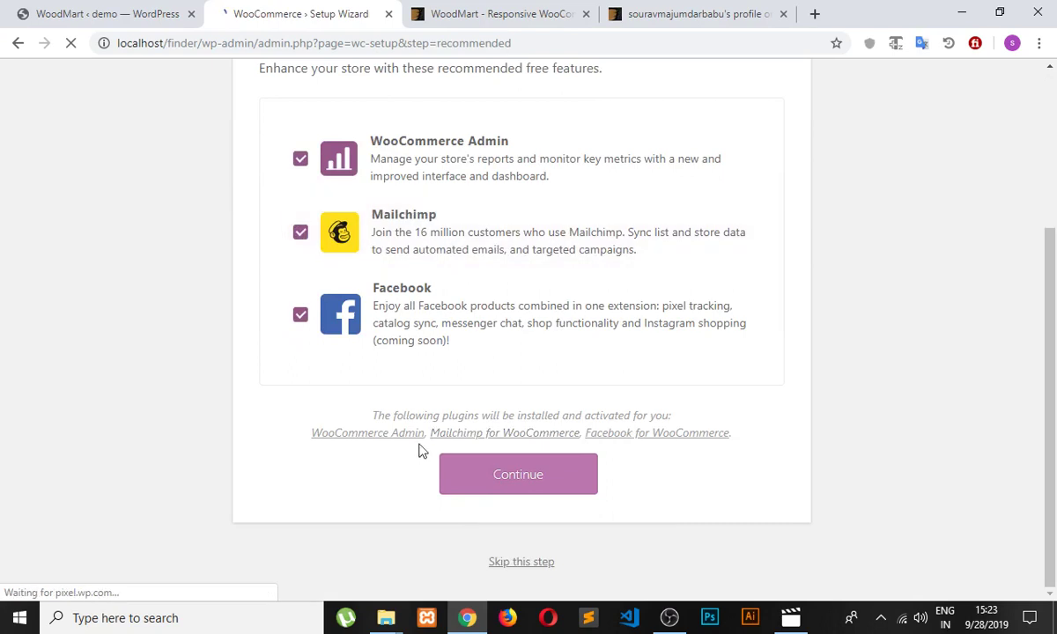
click(300, 315)
click(300, 234)
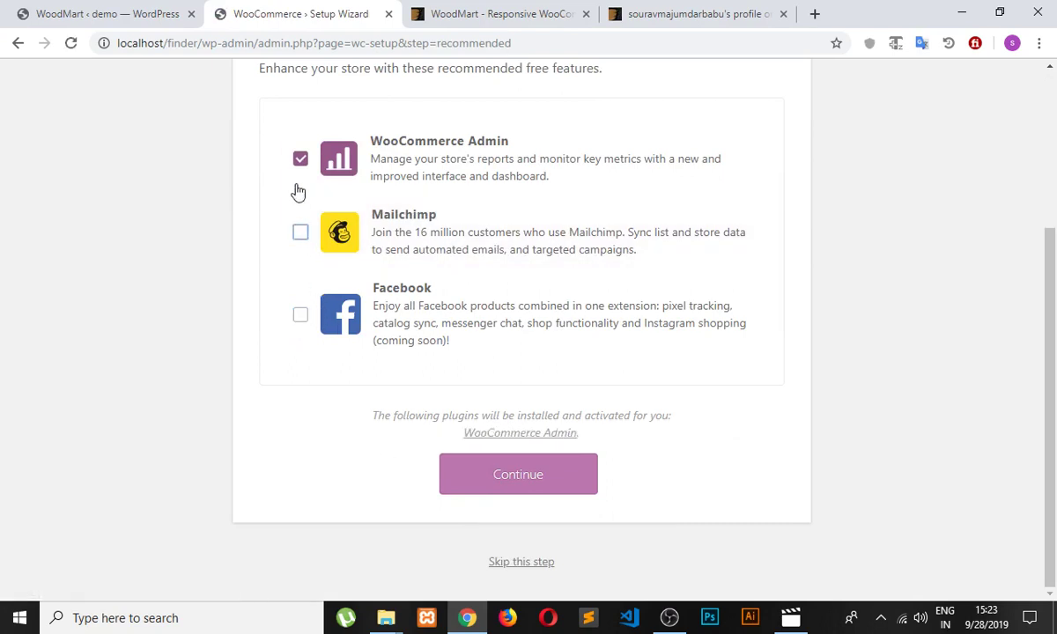
click(536, 565)
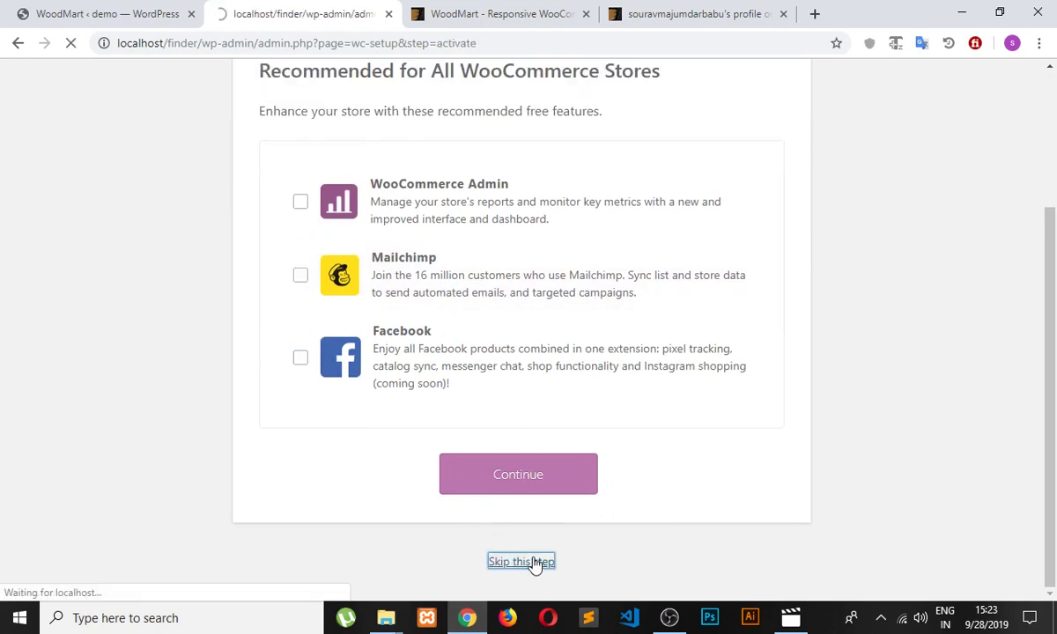
Step: Skip the Jetpack activation and leave the completed setup wizard for the WordPress dashboard
scroll(538, 549, down, 4)
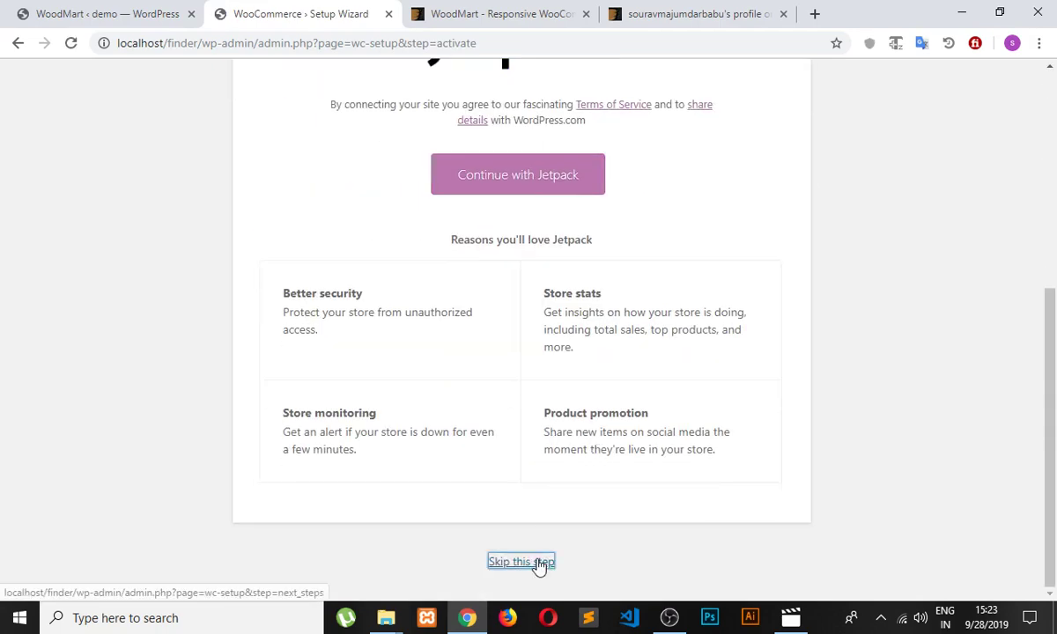
click(535, 564)
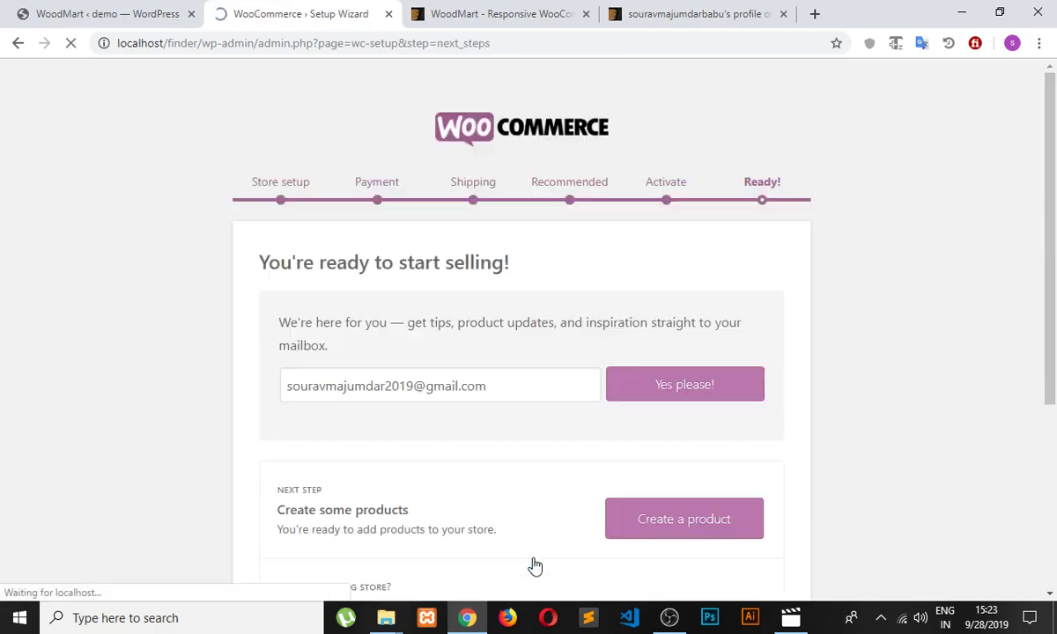
scroll(473, 431, down, 3)
click(369, 462)
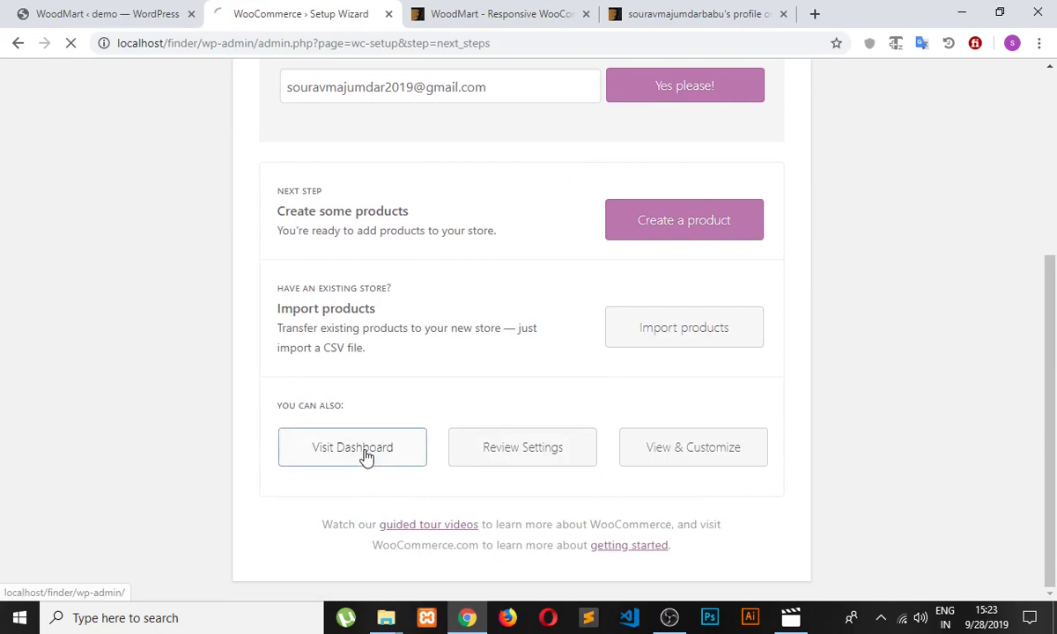
scroll(432, 431, up, 4)
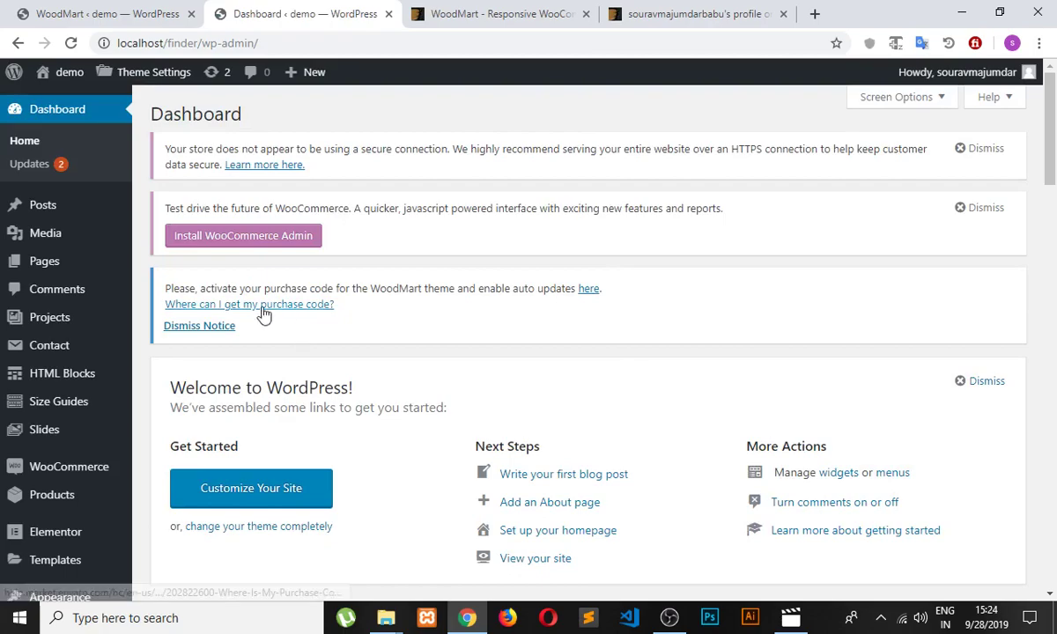
scroll(264, 313, down, 5)
scroll(703, 344, up, 5)
Step: Switch back to the WoodMart base import page and reload it to make the import options available
click(70, 11)
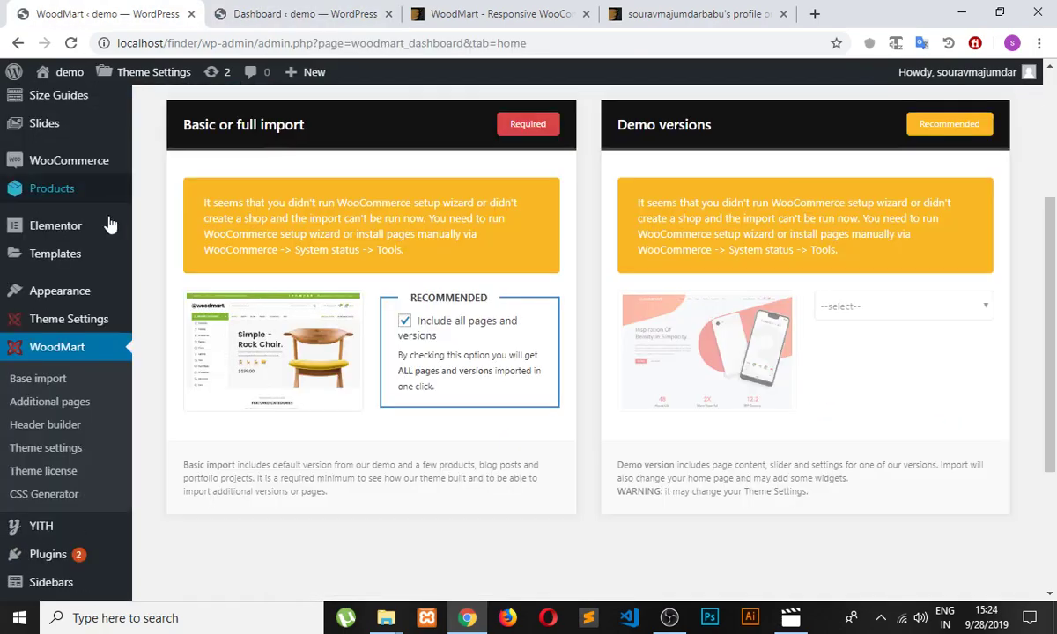
scroll(389, 275, down, 3)
scroll(404, 301, up, 5)
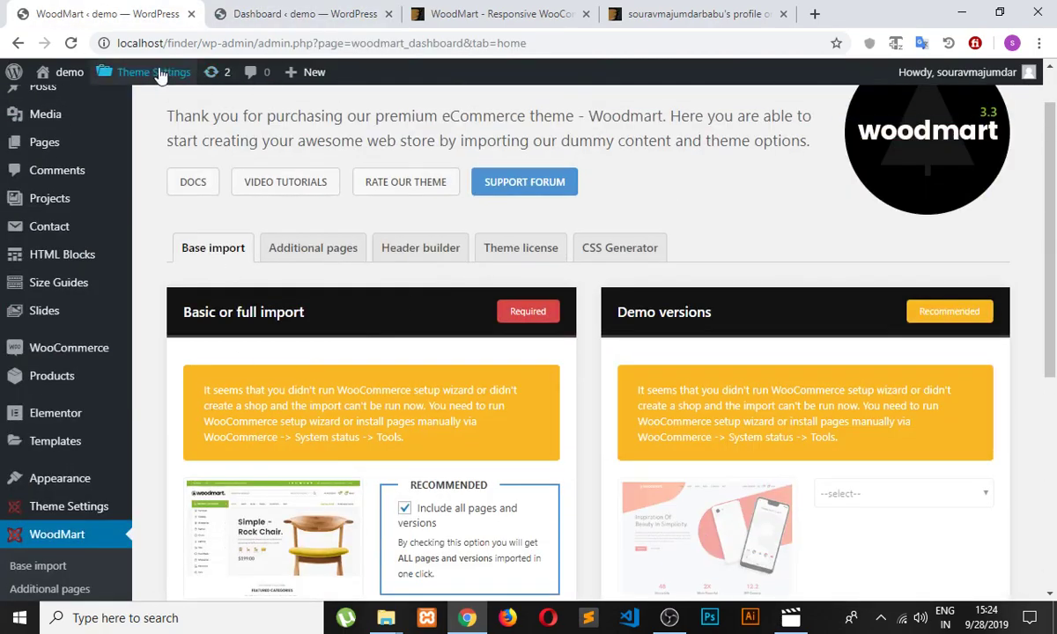
click(71, 42)
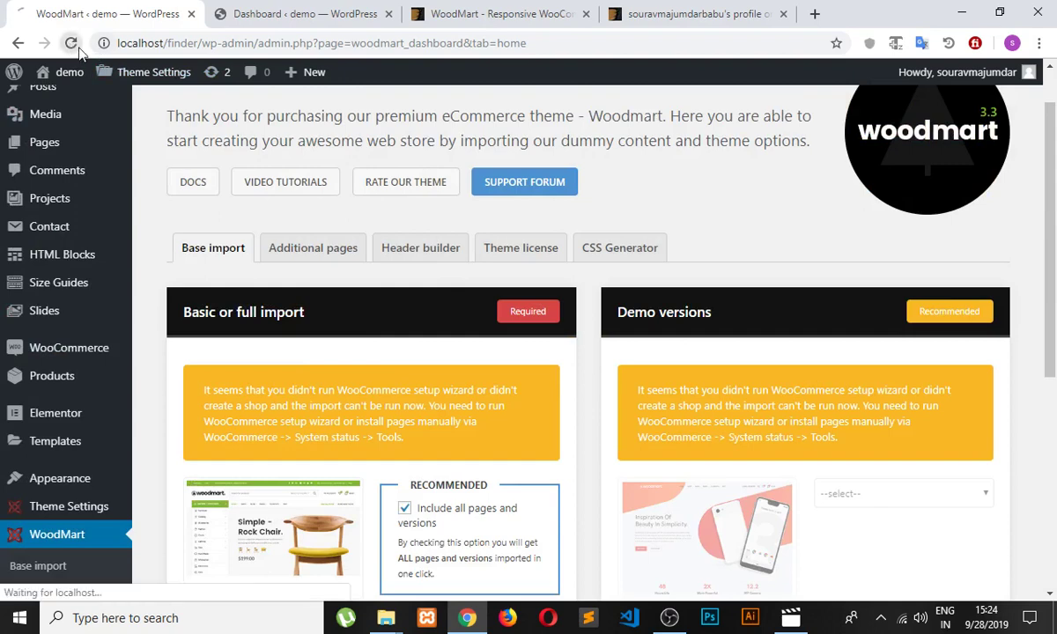
scroll(406, 342, down, 3)
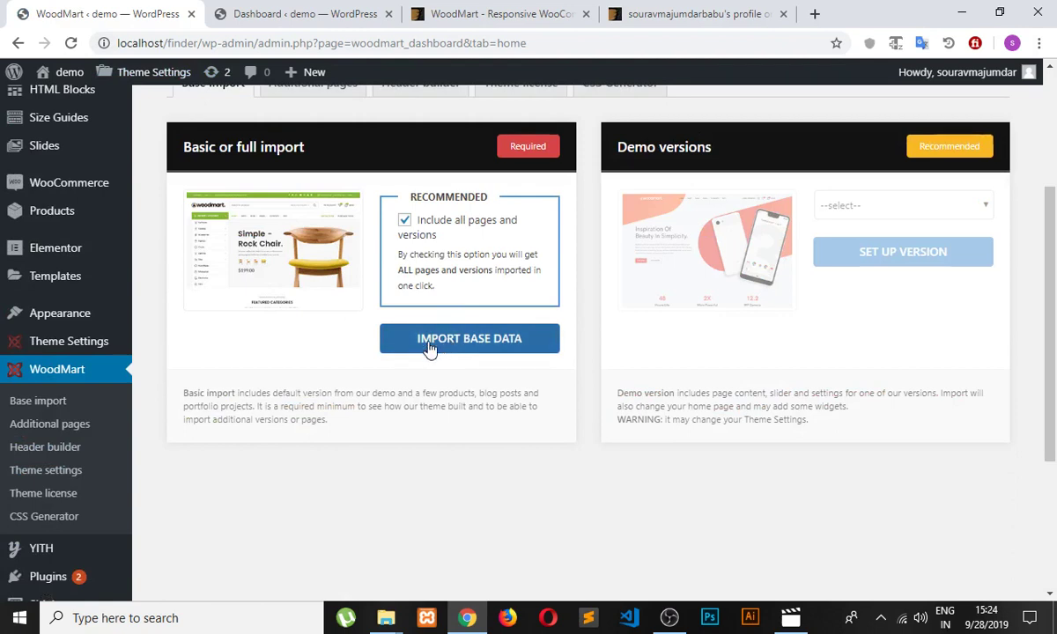
Step: Exclude all pages and versions from the basic import and start importing the WoodMart base data
drag(416, 221, 473, 239)
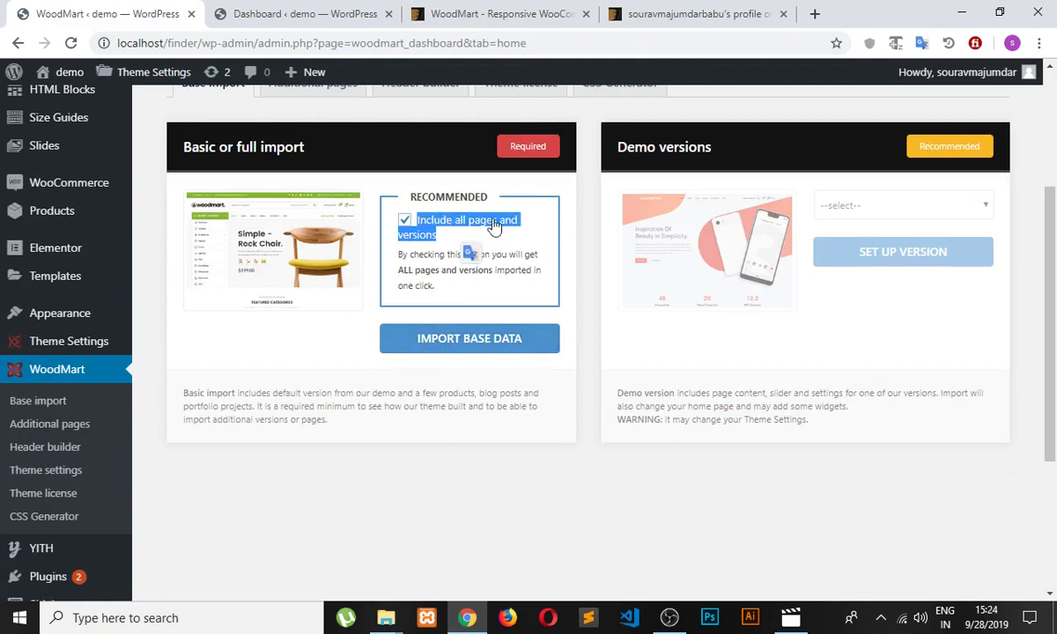
click(410, 222)
click(433, 393)
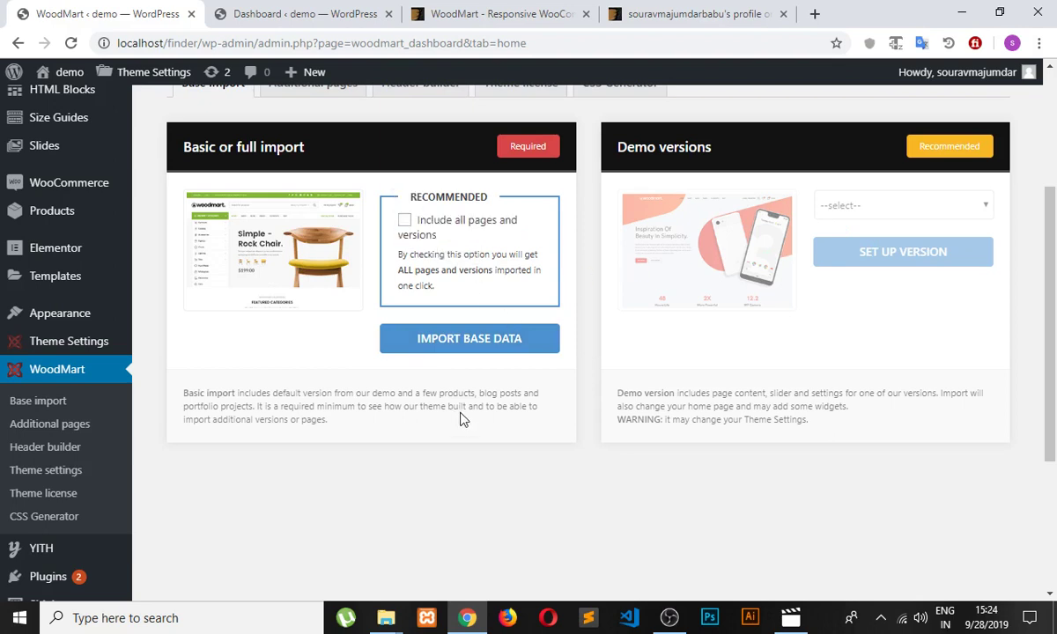
click(404, 222)
click(404, 222)
click(463, 340)
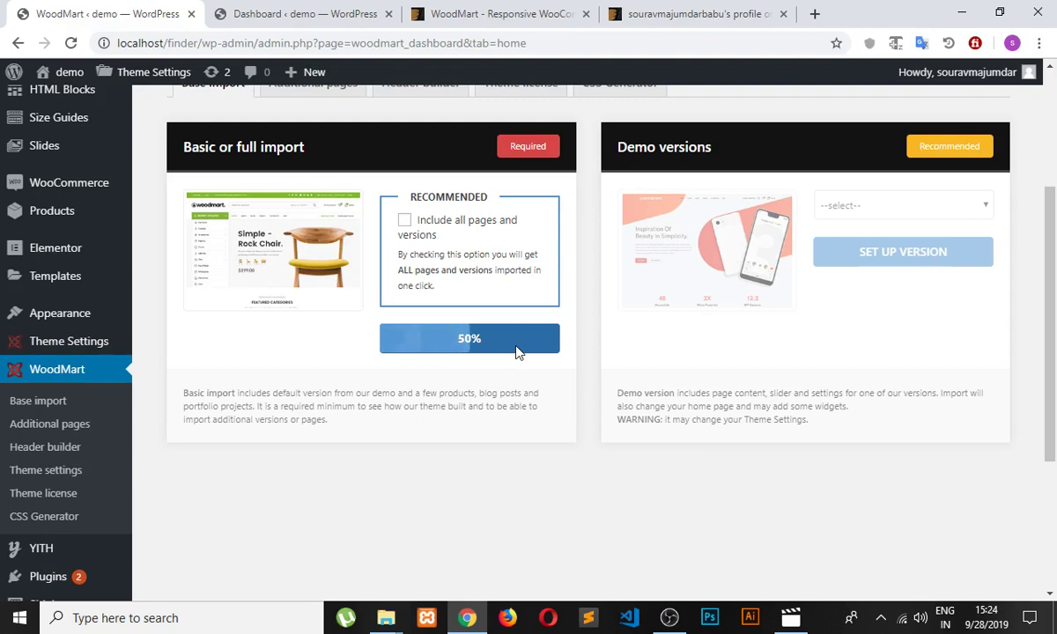
Step: Open the WoodMart theme's live preview from its ThemeForest page and return to the running base import
click(483, 13)
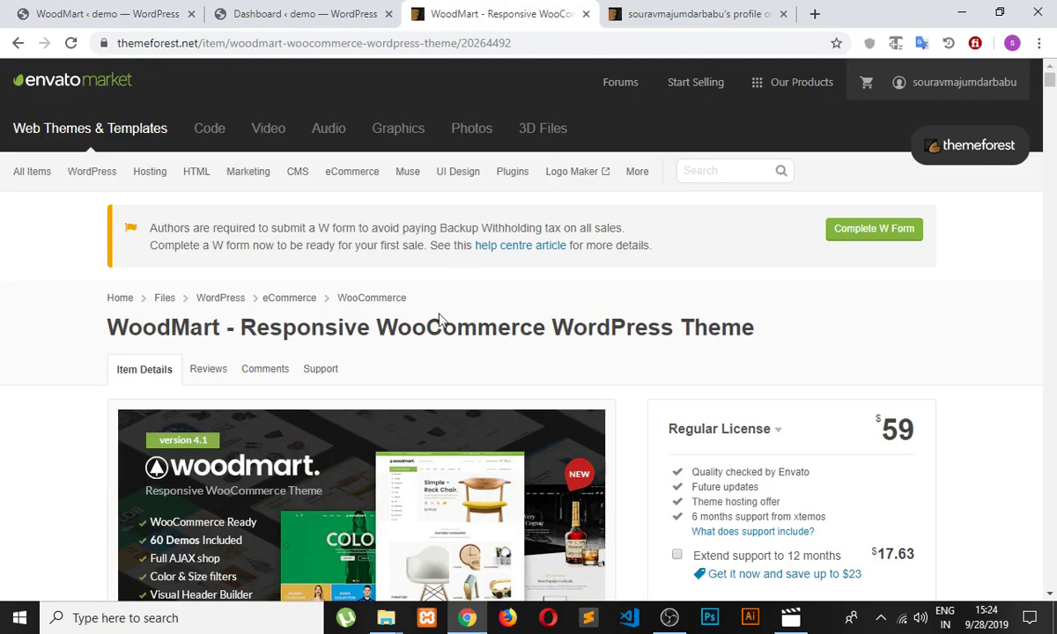
scroll(431, 317, down, 4)
click(201, 348)
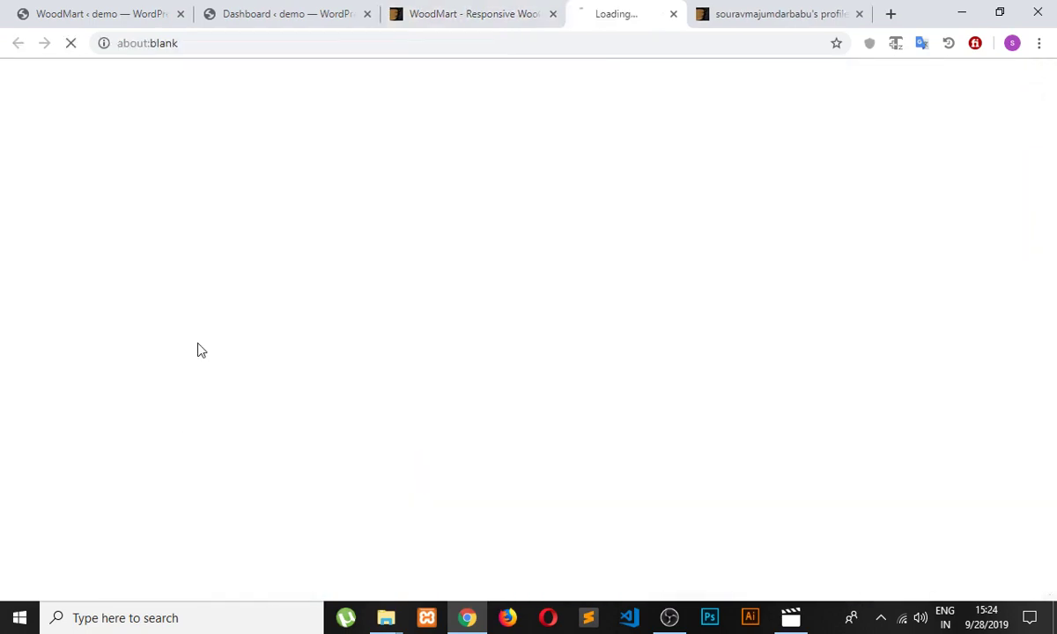
click(246, 9)
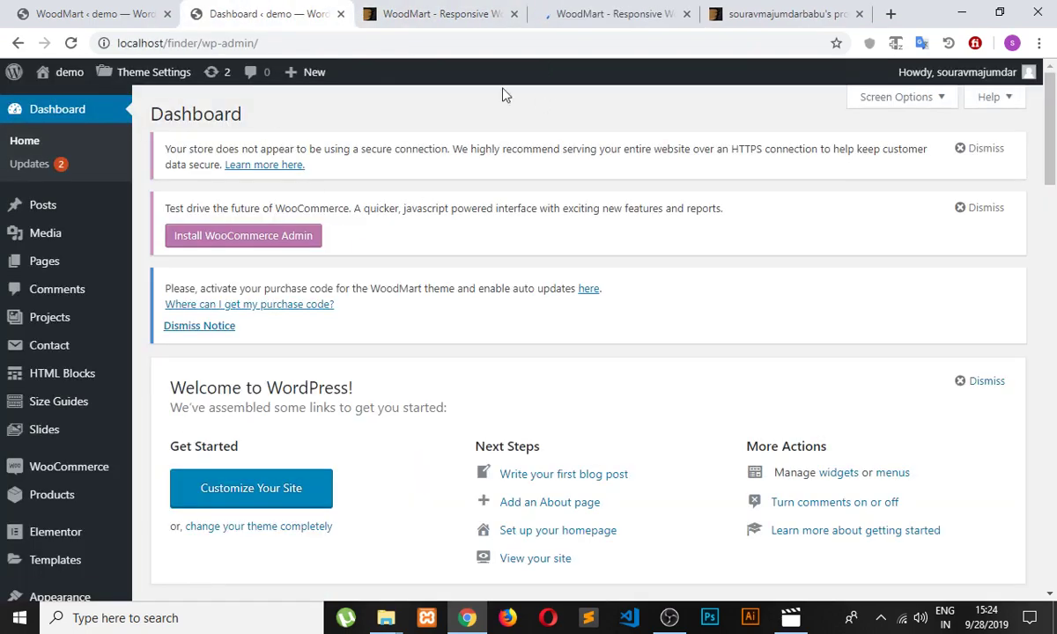
click(107, 18)
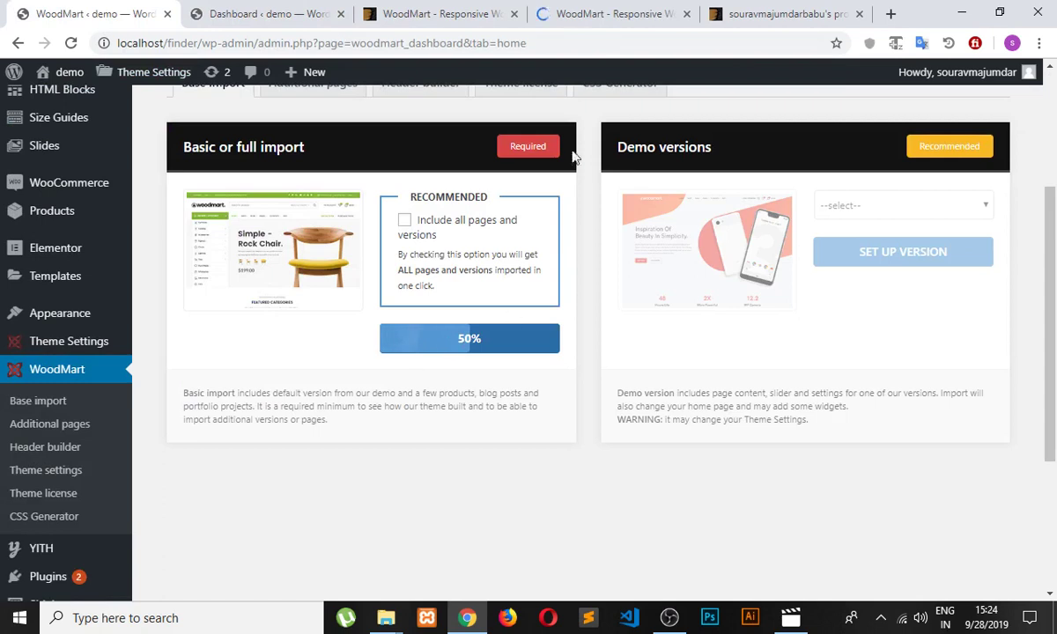
Step: Examine the featured categories and featured products of the demo store in the WoodMart live preview
click(586, 16)
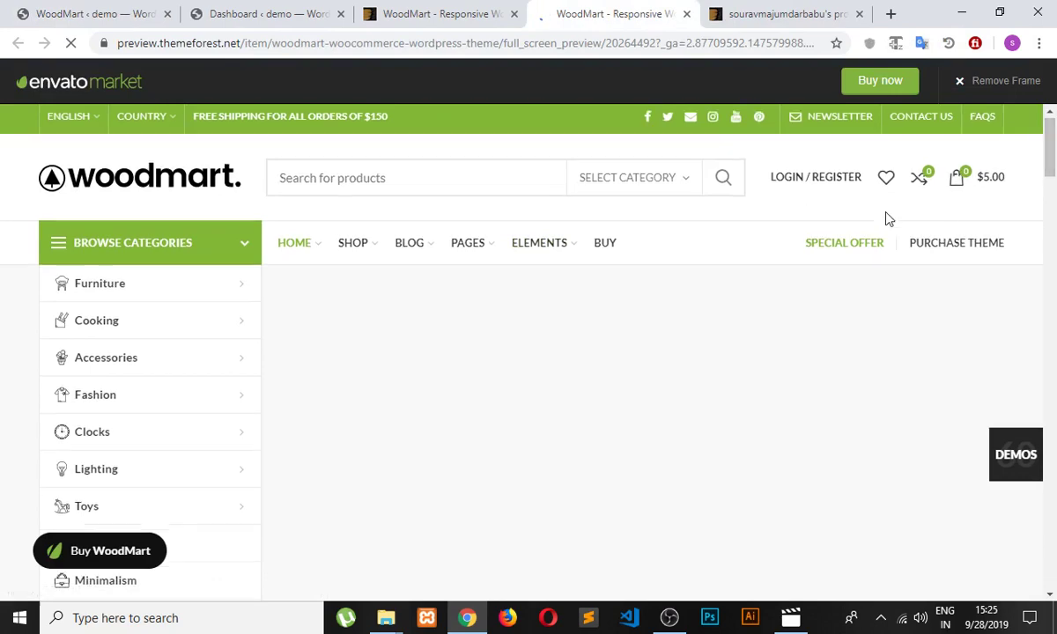
scroll(883, 217, down, 10)
scroll(793, 248, up, 6)
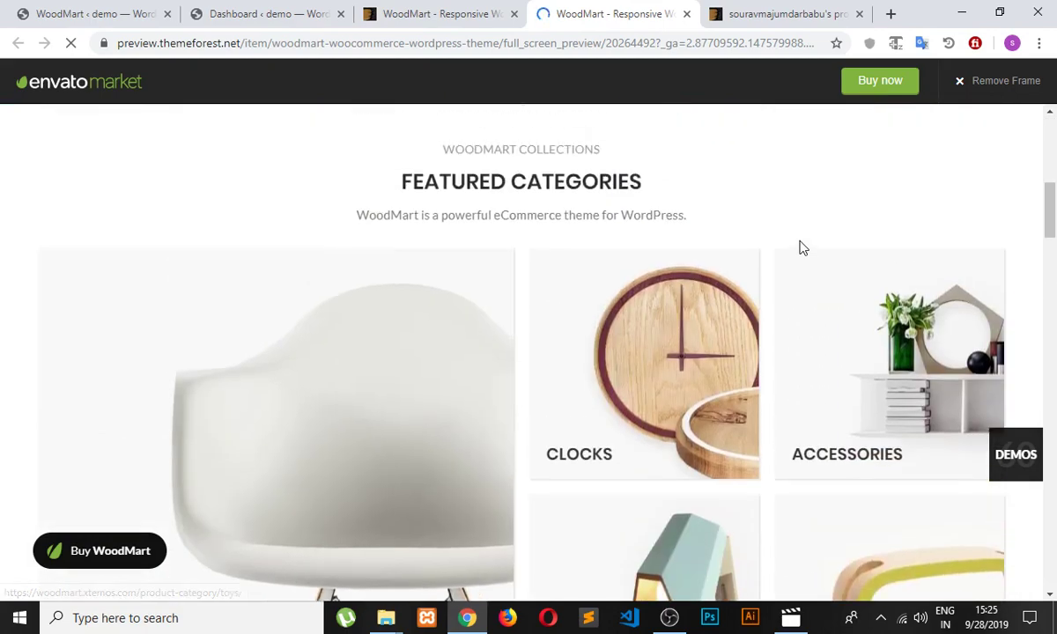
scroll(520, 244, up, 2)
scroll(506, 253, down, 7)
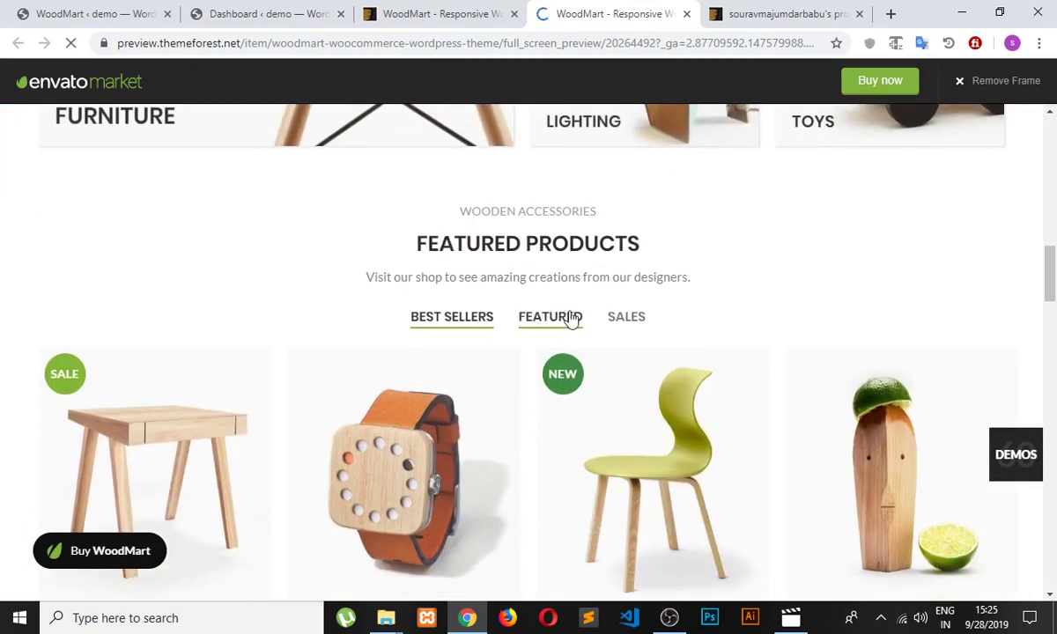
scroll(606, 318, down, 1)
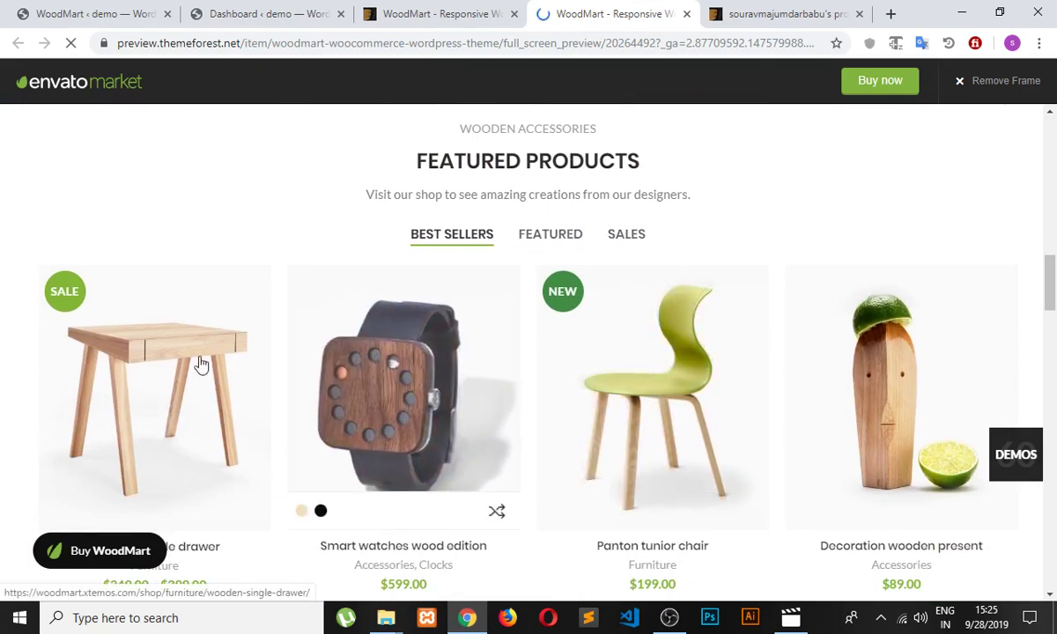
scroll(617, 356, down, 5)
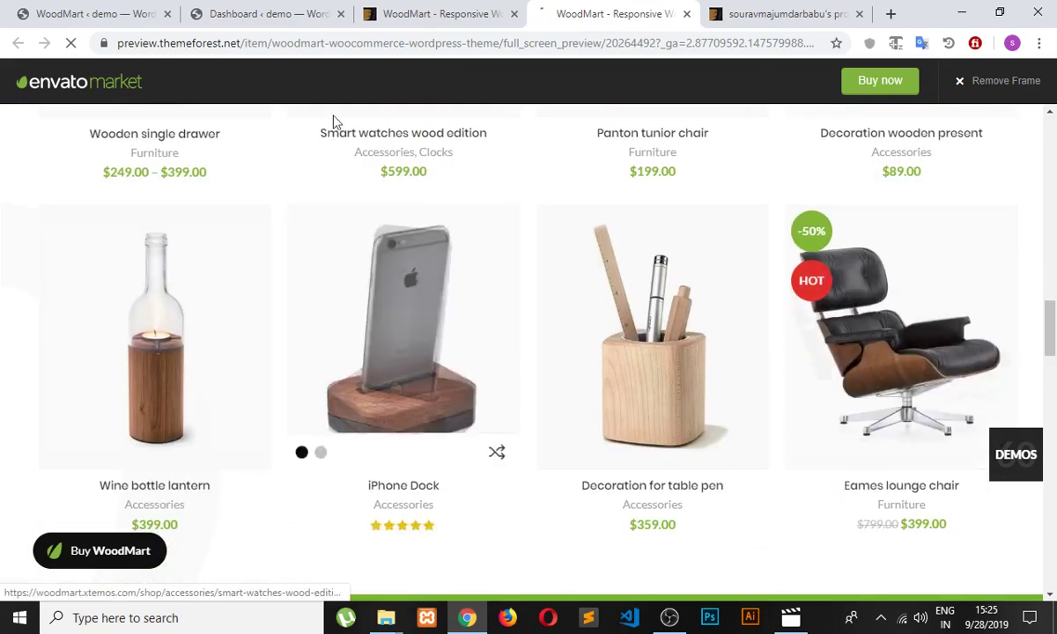
Step: Return to the WoodMart import page and check the progress of the base data import
click(91, 17)
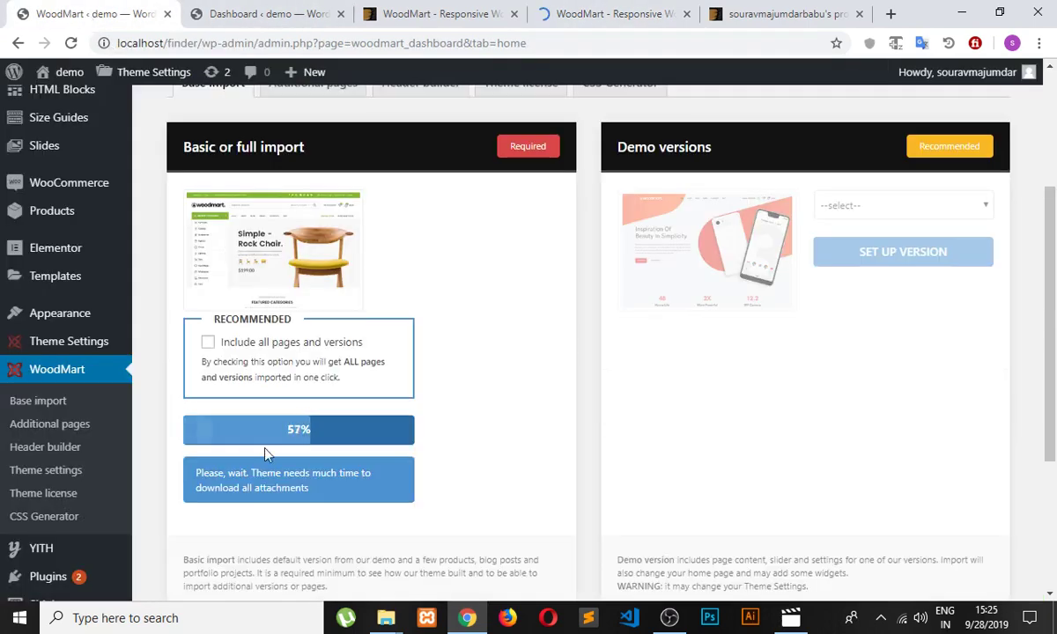
scroll(408, 396, down, 3)
scroll(407, 397, up, 3)
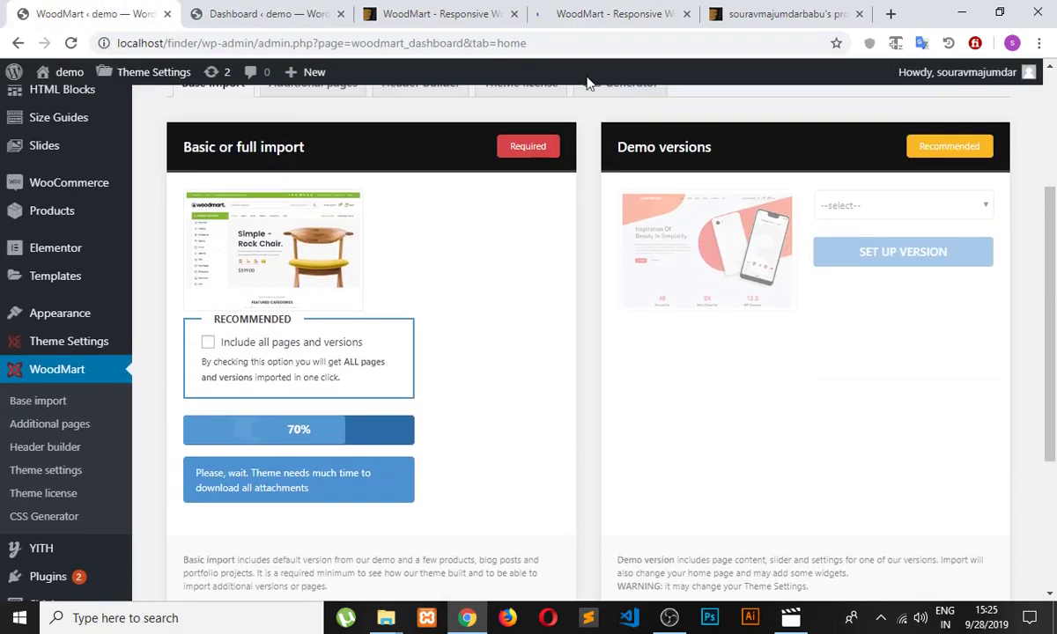
Step: Browse the rest of the demo store's homepage in the WoodMart live preview down to its footer and return to the base import page
click(612, 14)
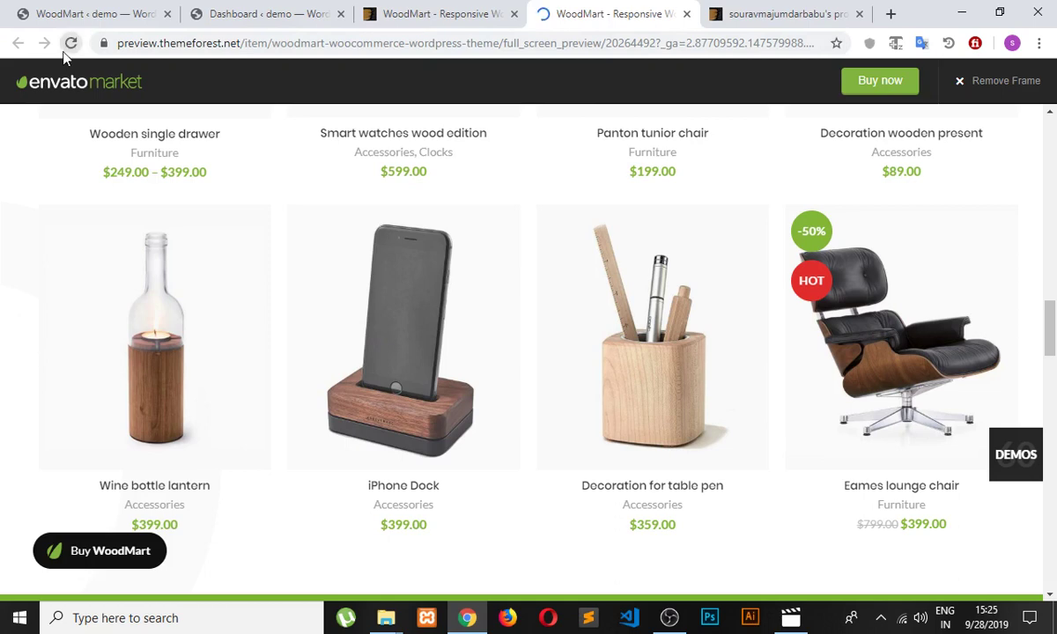
scroll(573, 257, down, 3)
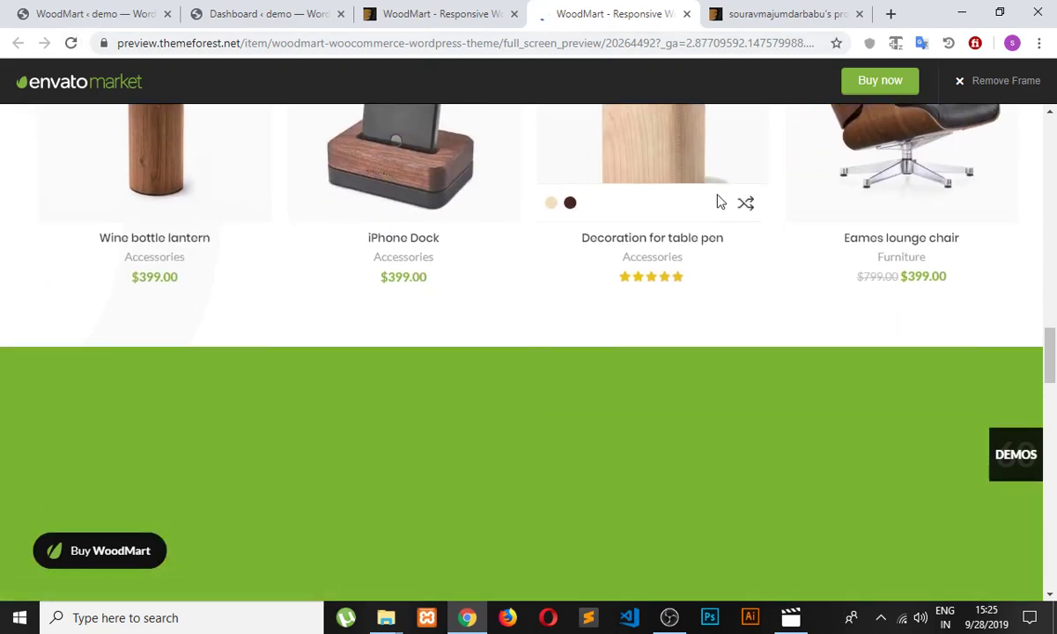
scroll(701, 212, up, 4)
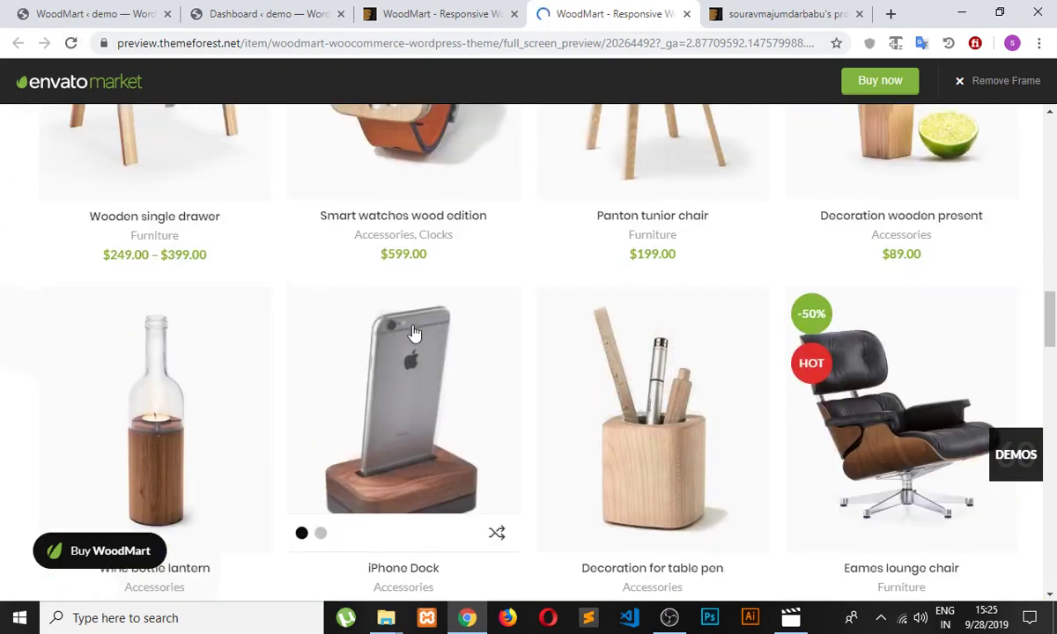
scroll(564, 330, down, 8)
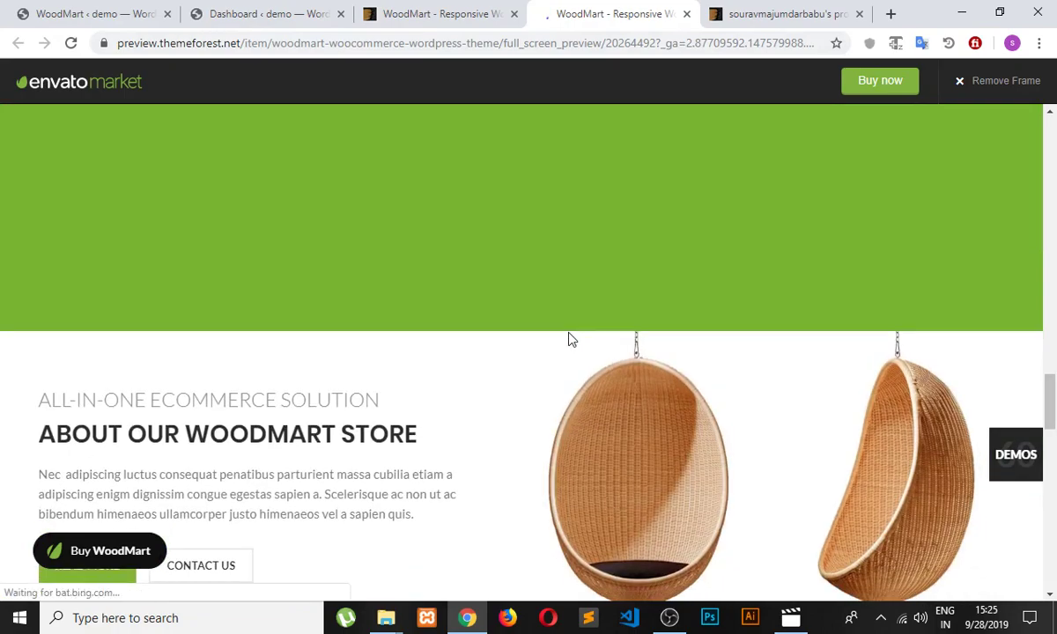
scroll(568, 339, up, 5)
scroll(572, 335, down, 4)
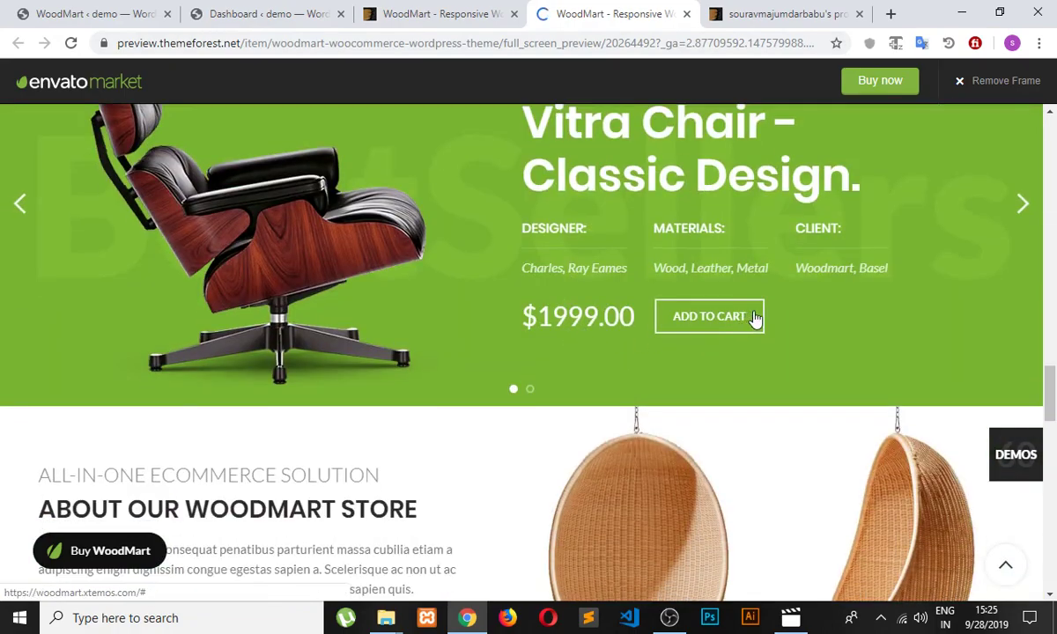
scroll(753, 317, down, 15)
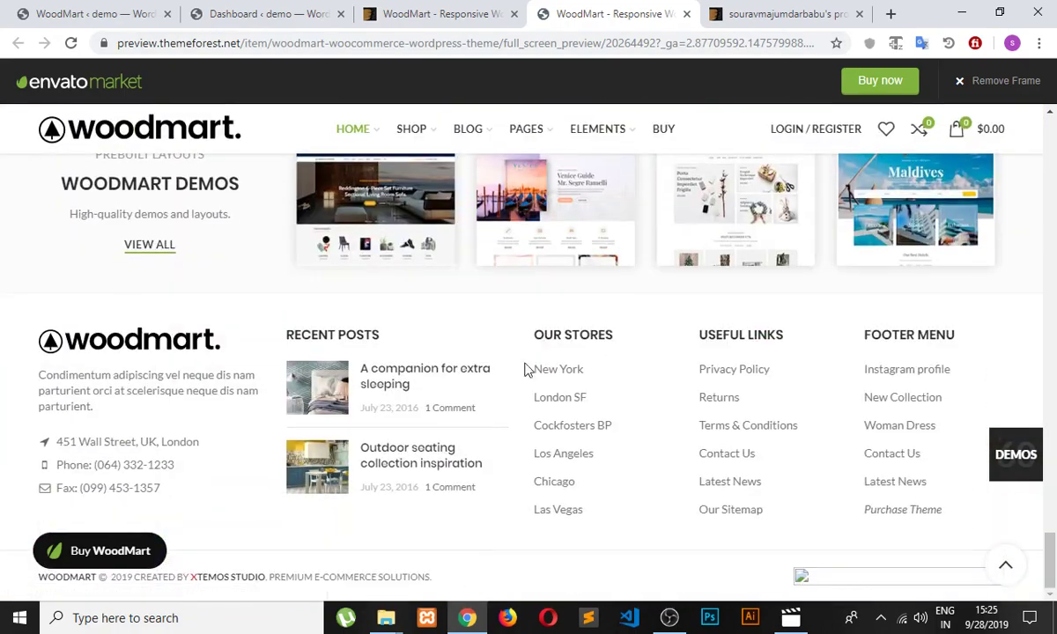
scroll(519, 366, up, 20)
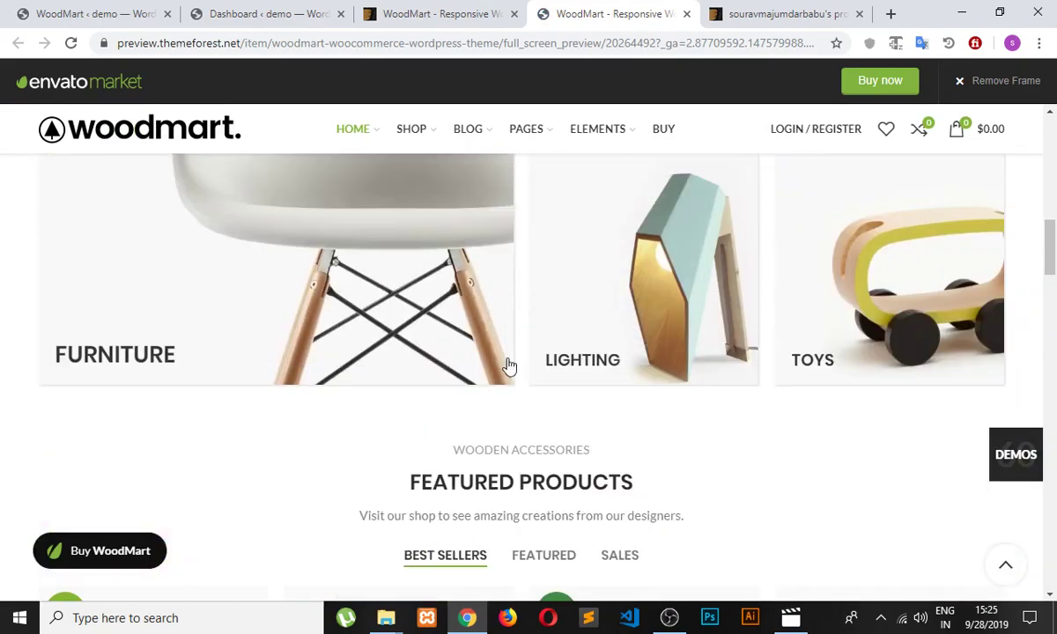
click(510, 366)
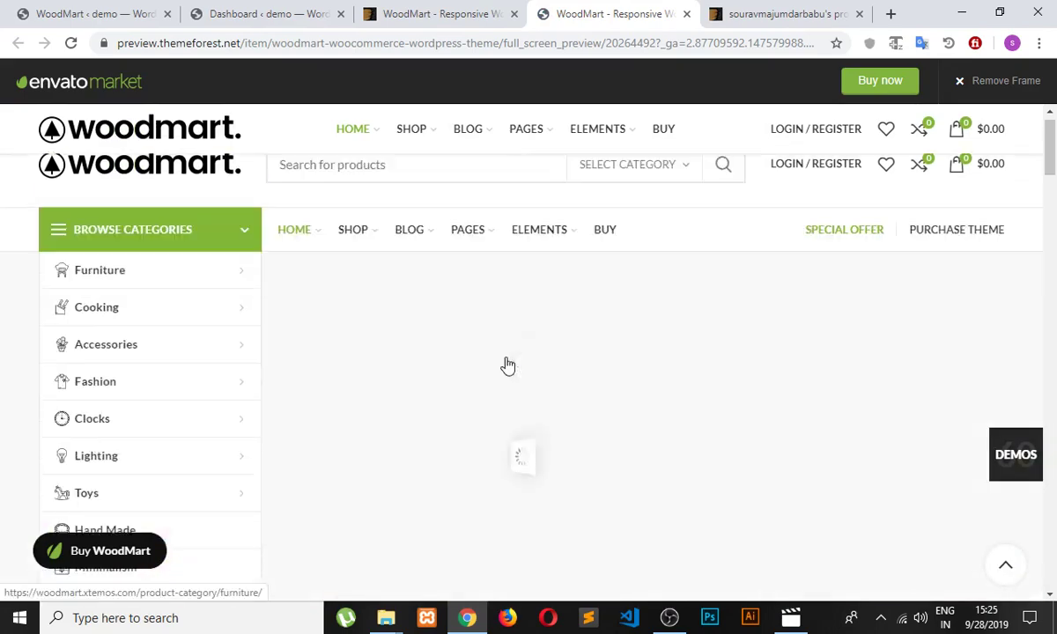
scroll(497, 379, down, 4)
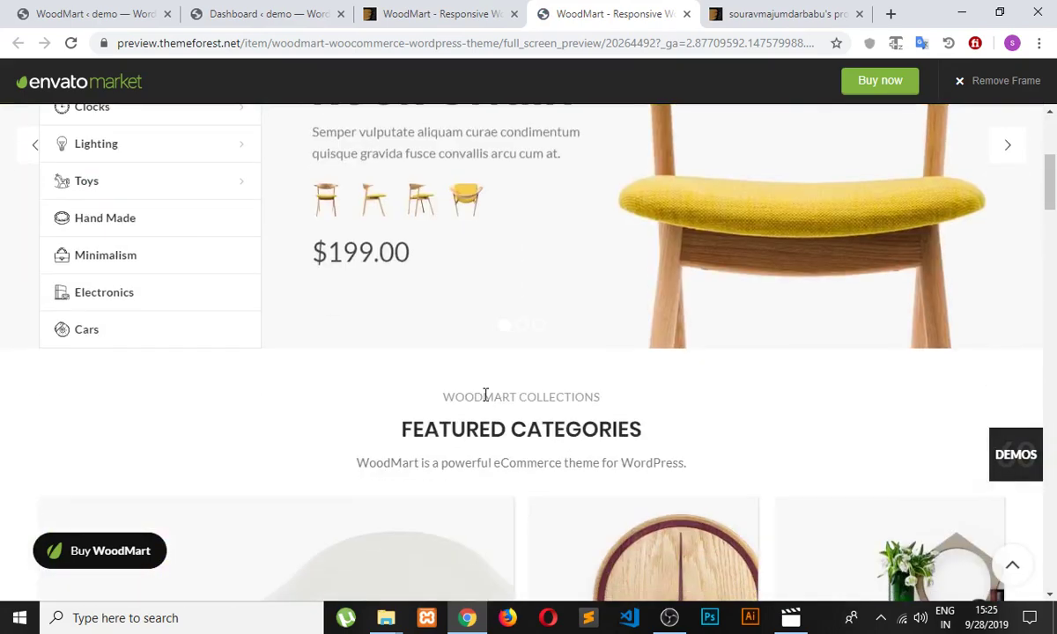
scroll(484, 395, up, 4)
click(284, 15)
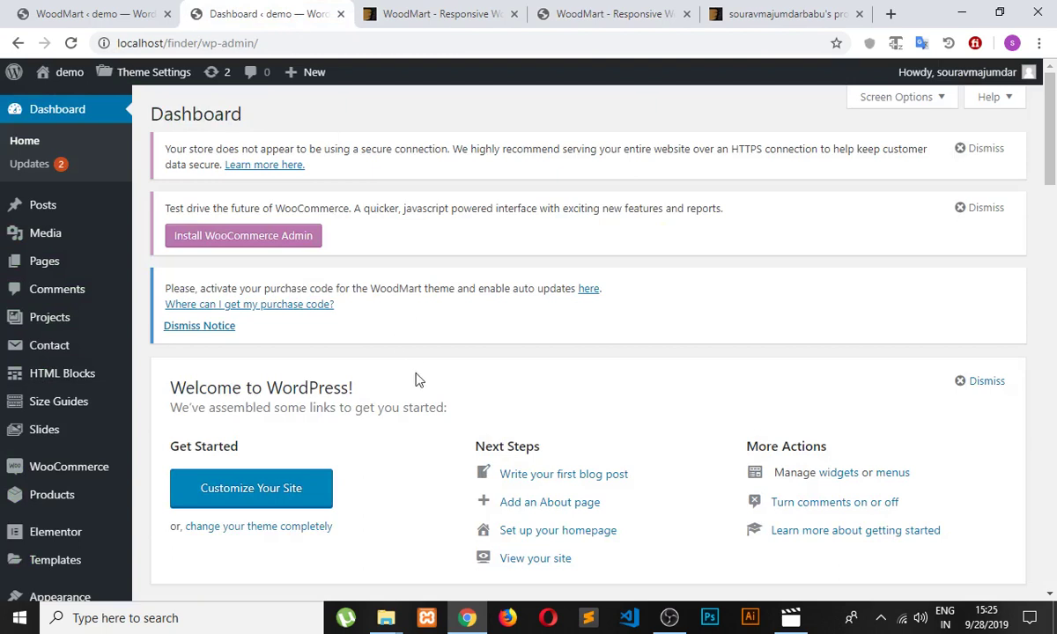
click(106, 15)
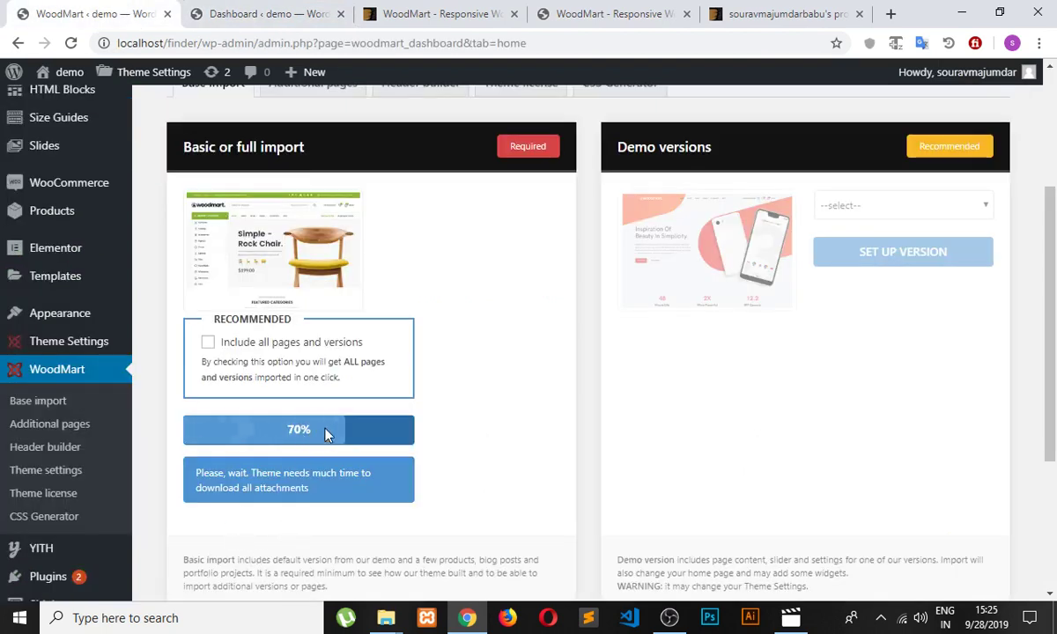
Step: View the Featured and Sales product groups in the featured products section of the WoodMart live preview
click(443, 12)
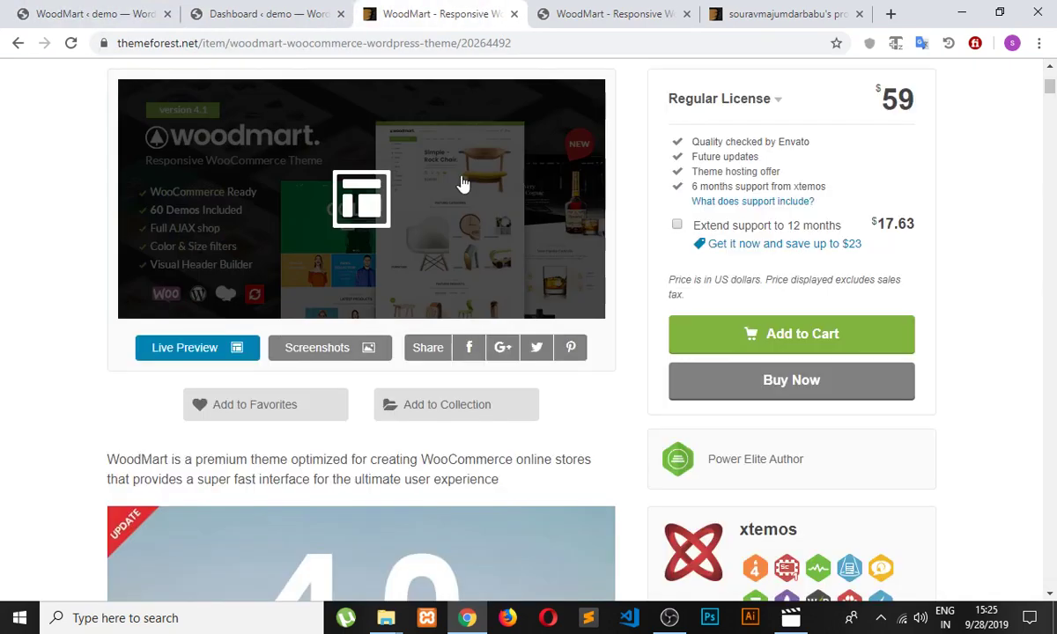
click(617, 12)
scroll(484, 295, down, 15)
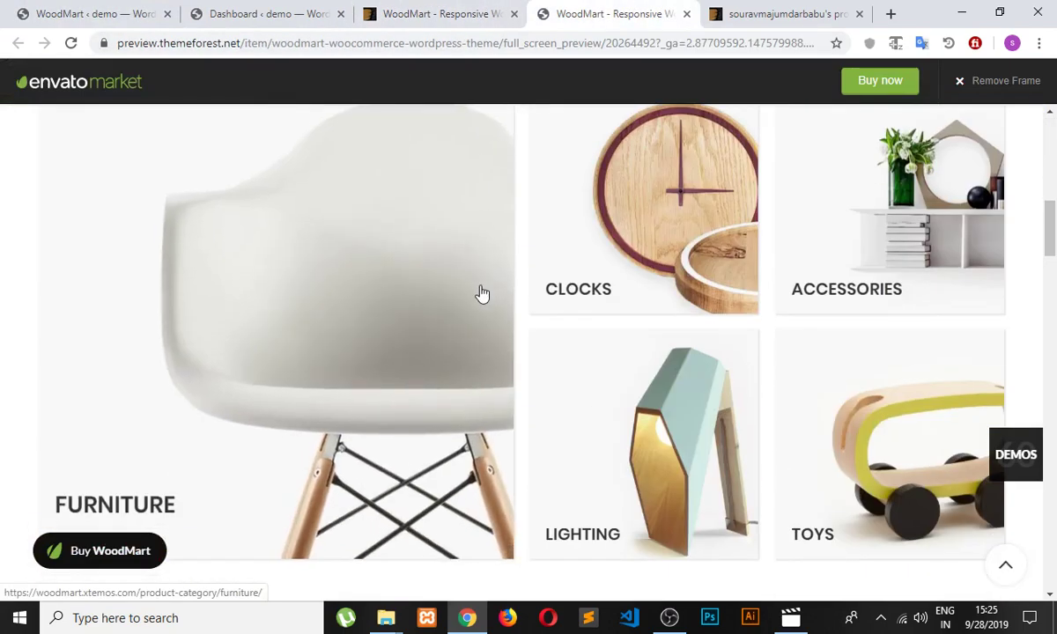
scroll(550, 344, up, 4)
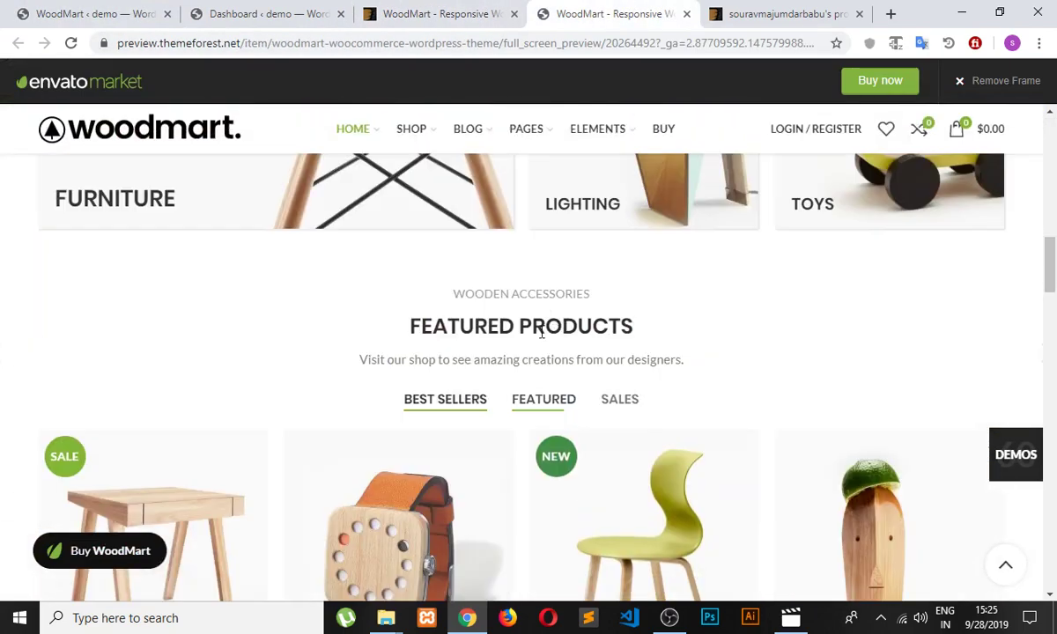
click(533, 400)
scroll(534, 389, down, 3)
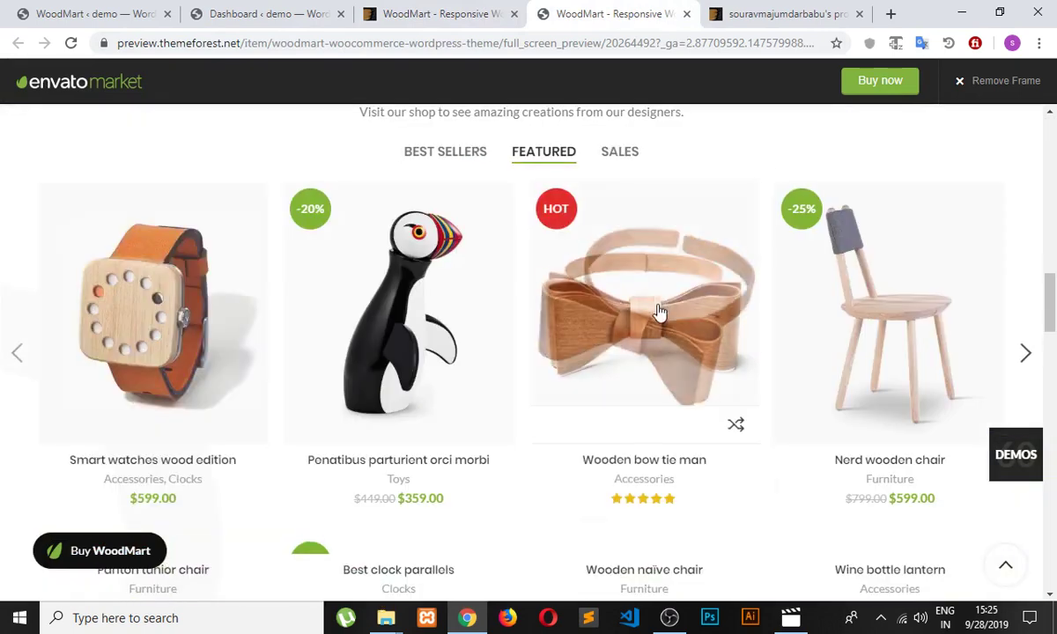
click(624, 164)
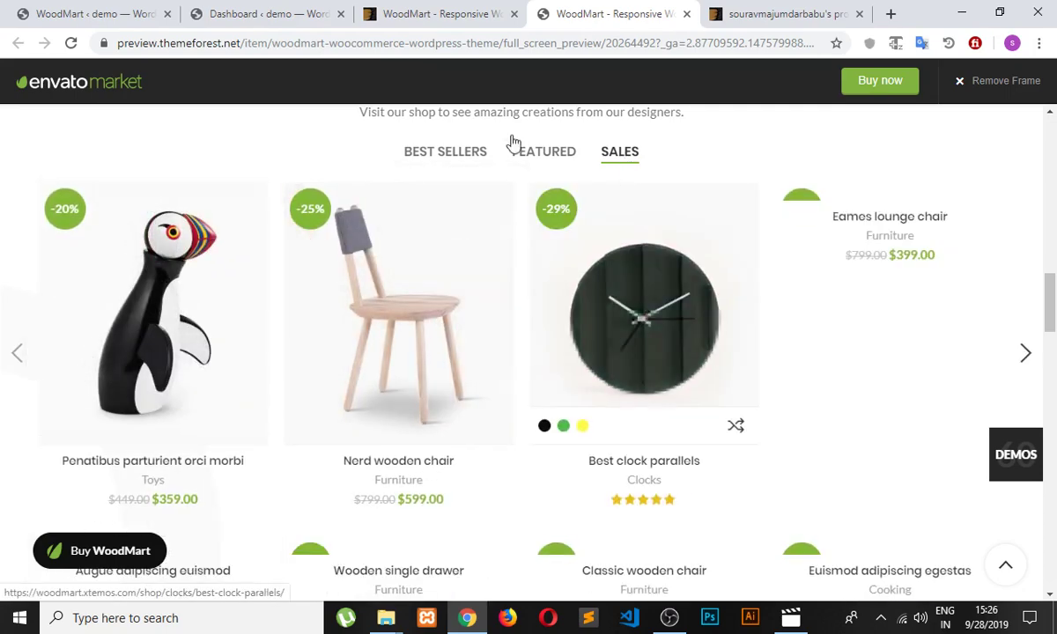
scroll(524, 170, up, 4)
Step: Return from the preview to the WoodMart import page and check the progress of the base data import
click(440, 13)
click(295, 45)
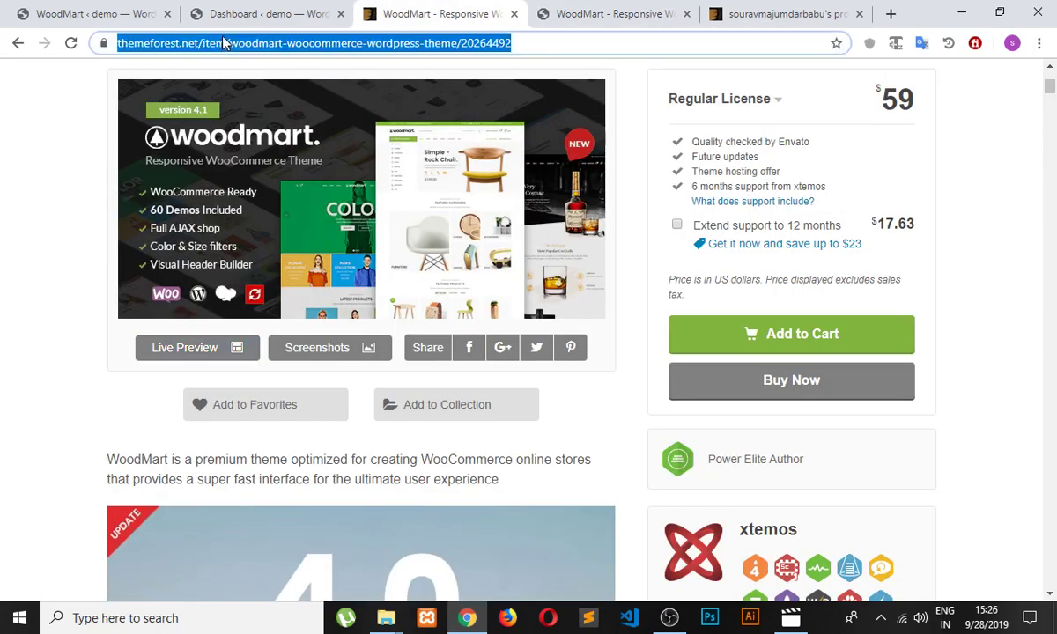
click(229, 18)
click(122, 13)
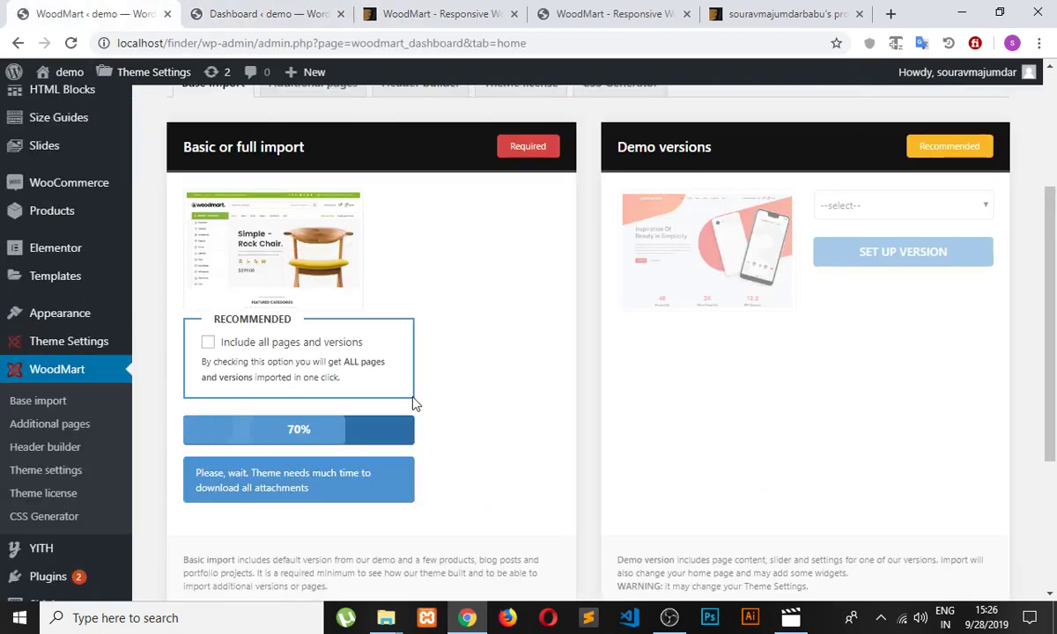
scroll(493, 388, down, 3)
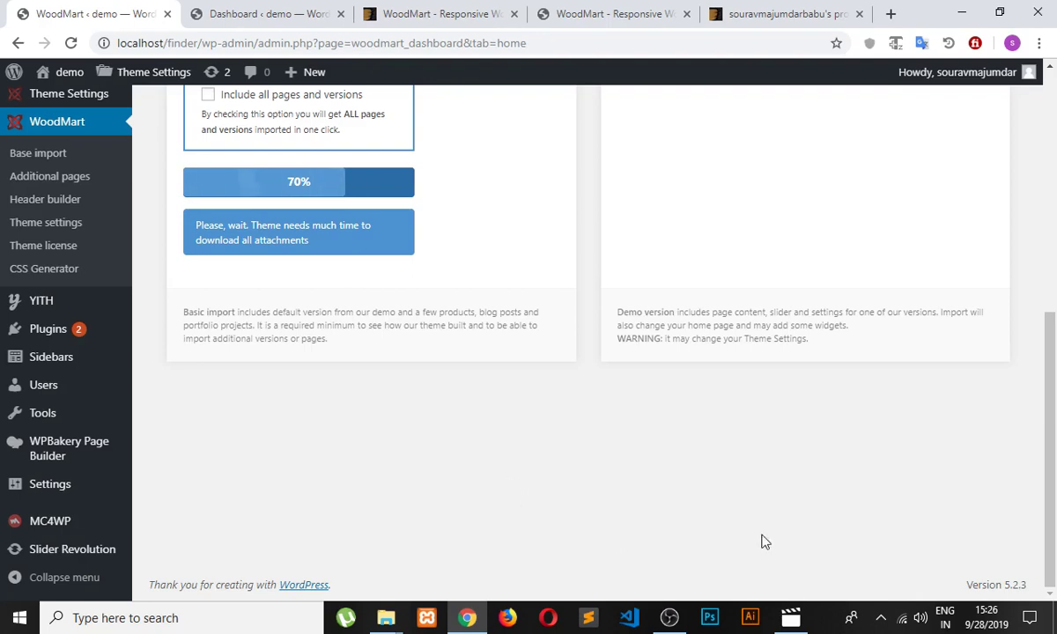
click(790, 618)
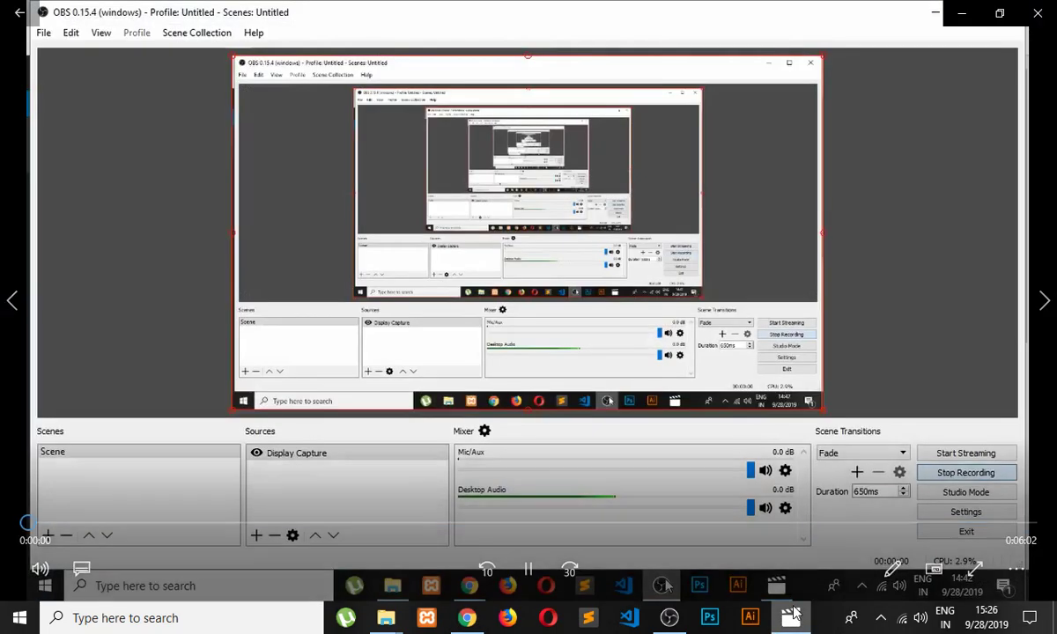
click(790, 618)
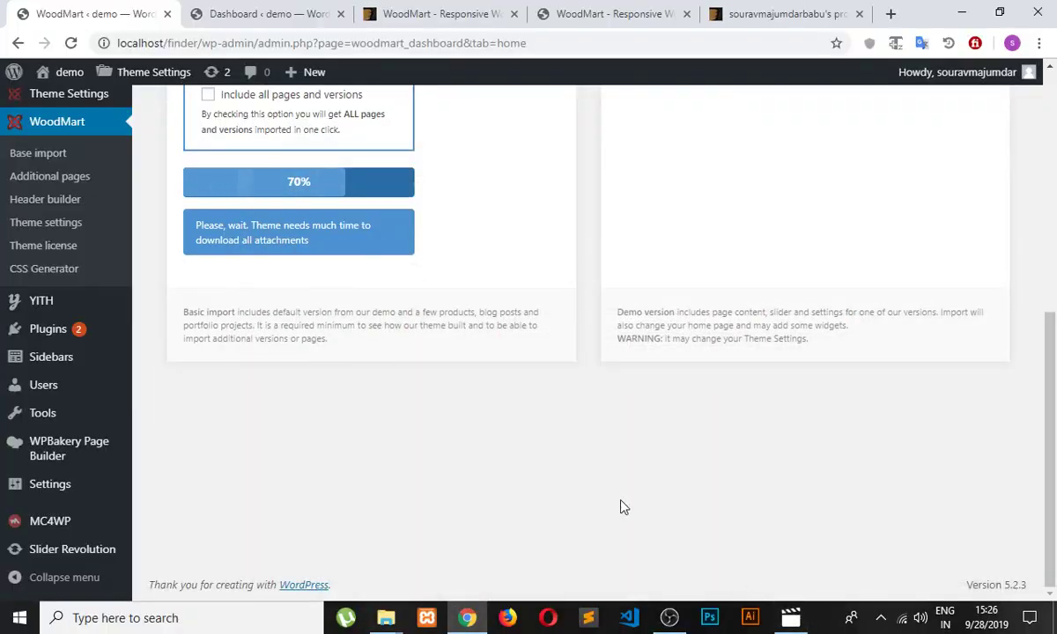
scroll(621, 508, up, 3)
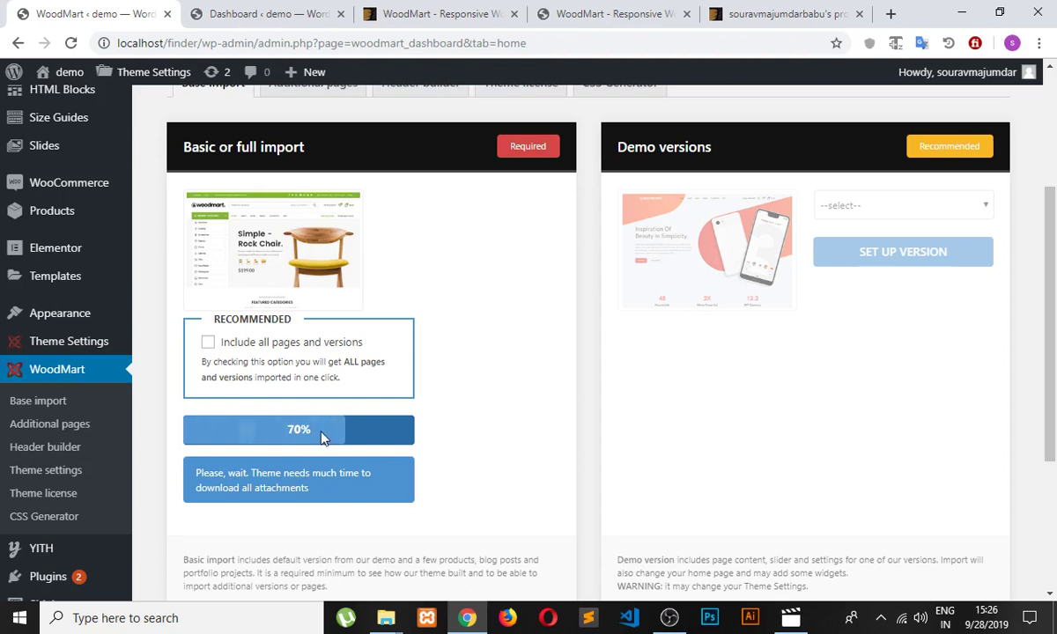
Step: Open the local demo site's front page in a new tab and close the WordPress Dashboard tab
right_click(68, 72)
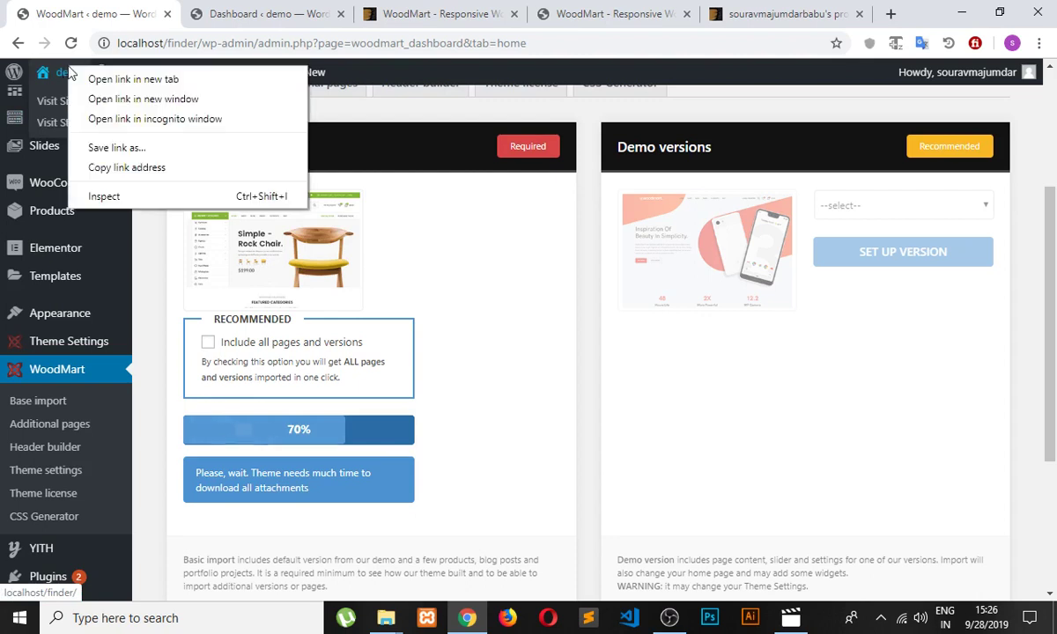
click(83, 52)
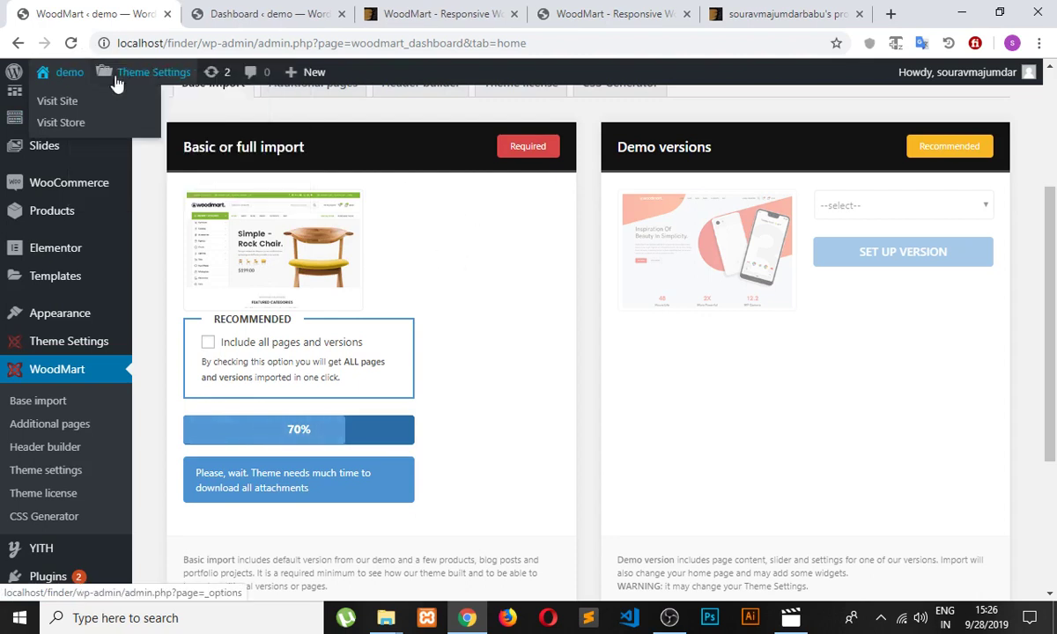
click(215, 15)
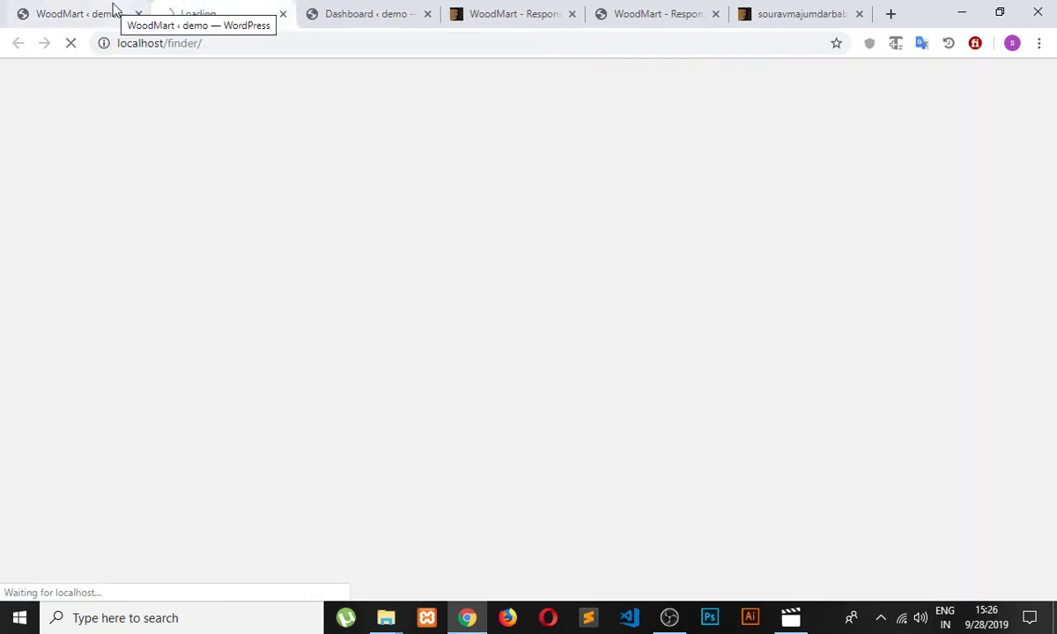
click(371, 17)
click(427, 14)
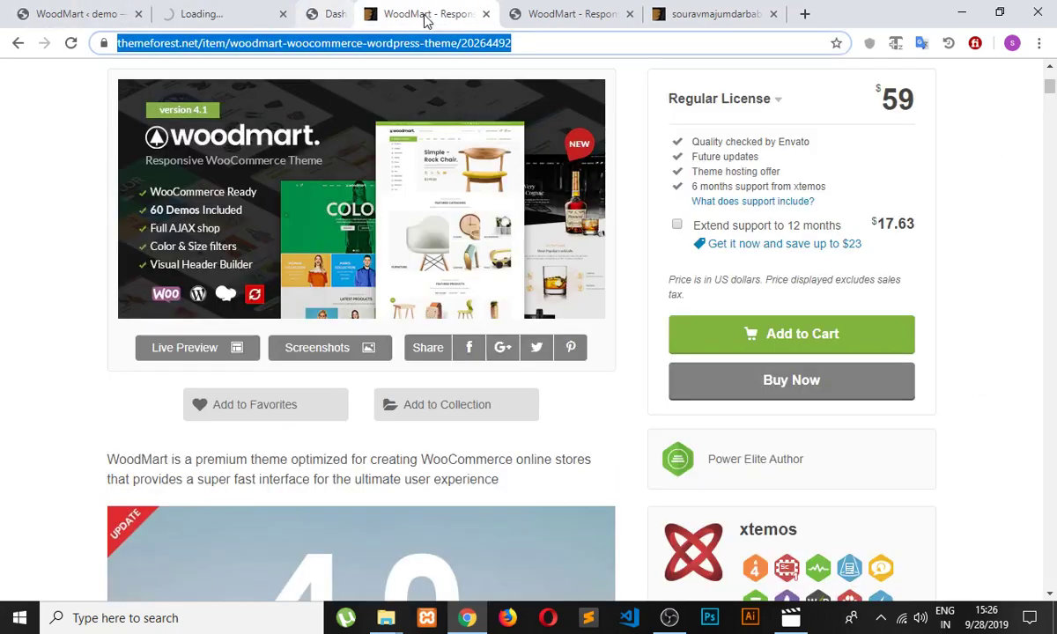
click(233, 15)
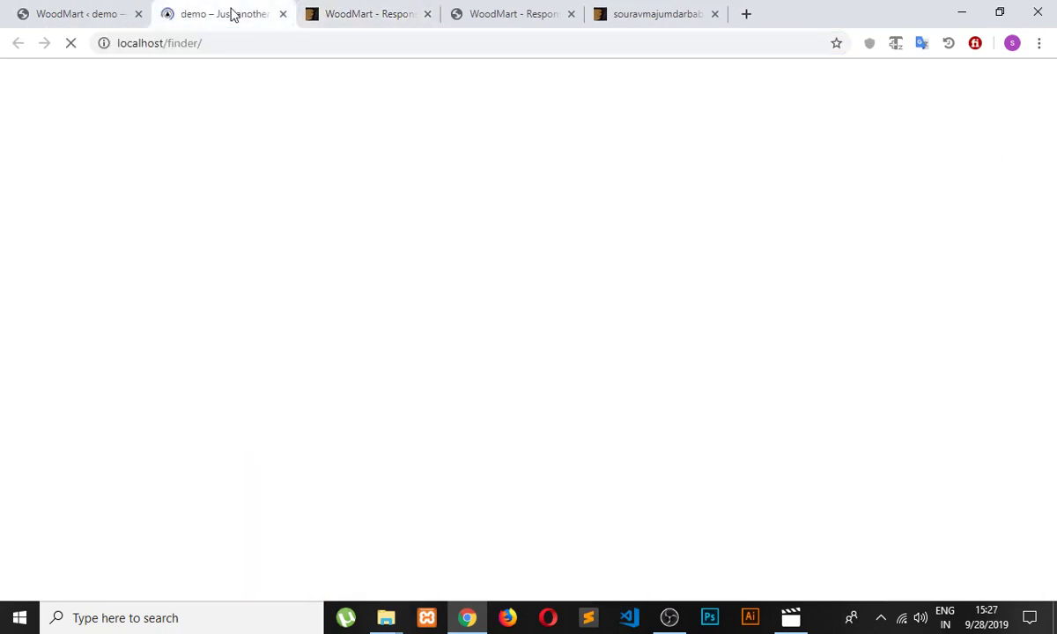
Step: Examine the blog posts on the local site's front page and check the status of the base import
click(92, 17)
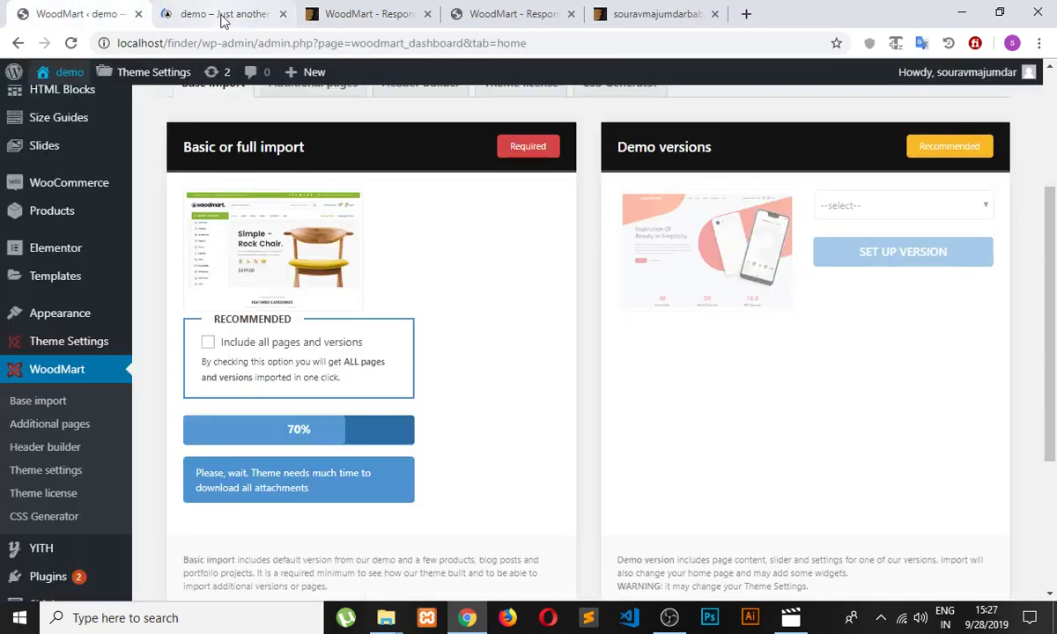
click(222, 15)
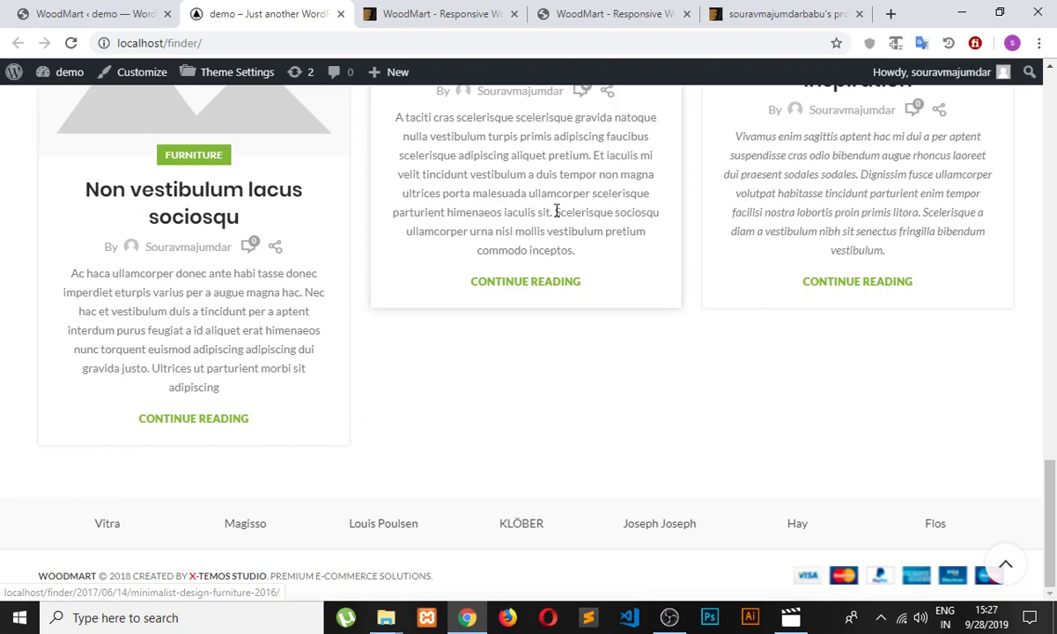
scroll(454, 243, up, 15)
click(82, 14)
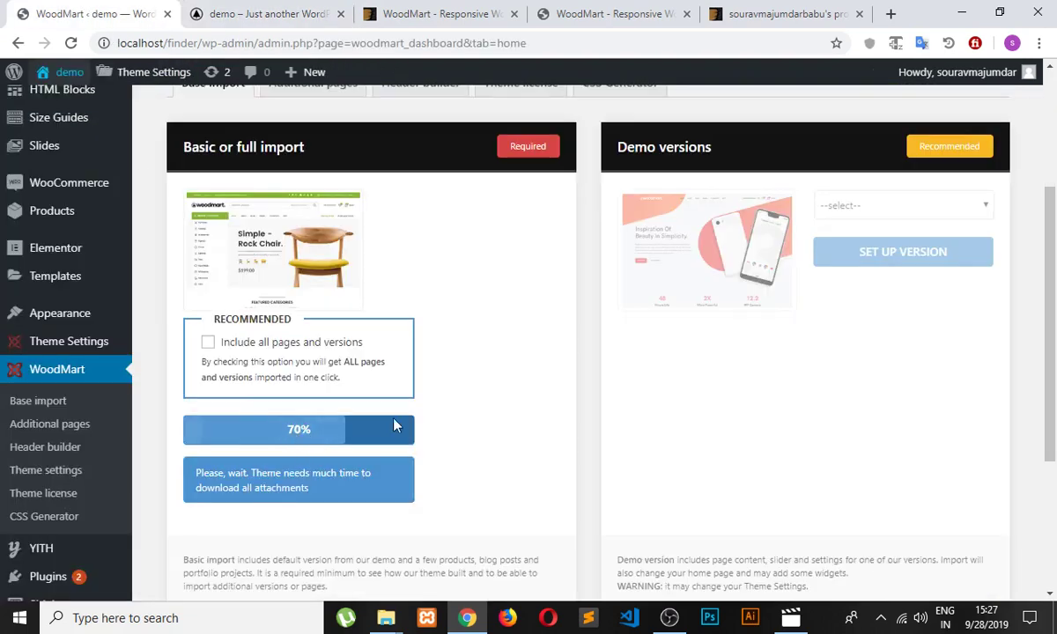
scroll(519, 368, up, 3)
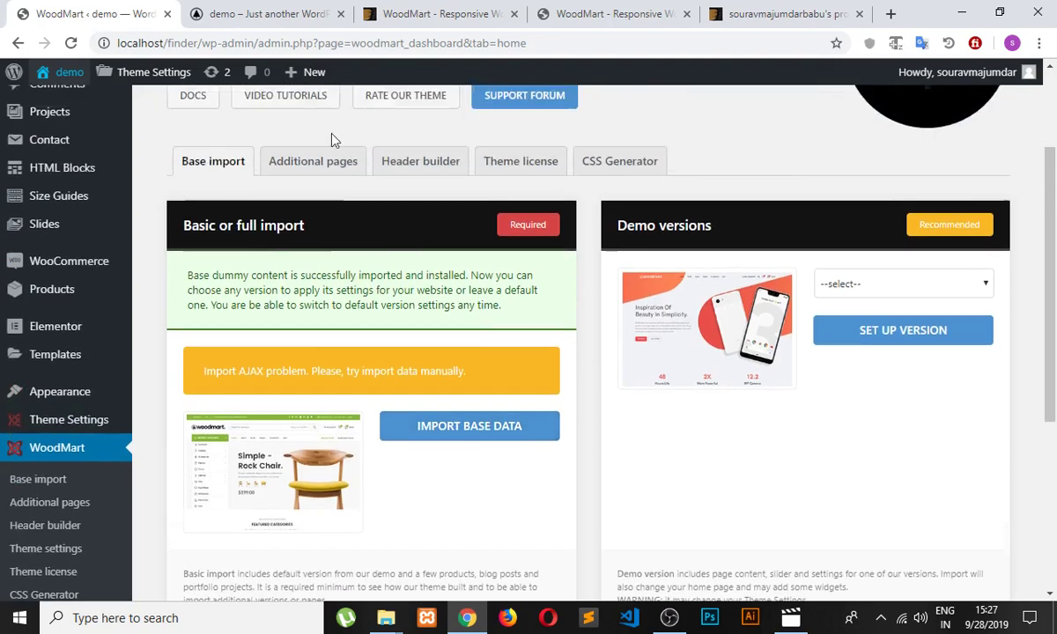
Step: Reload the local site's front page and look through its content
click(231, 15)
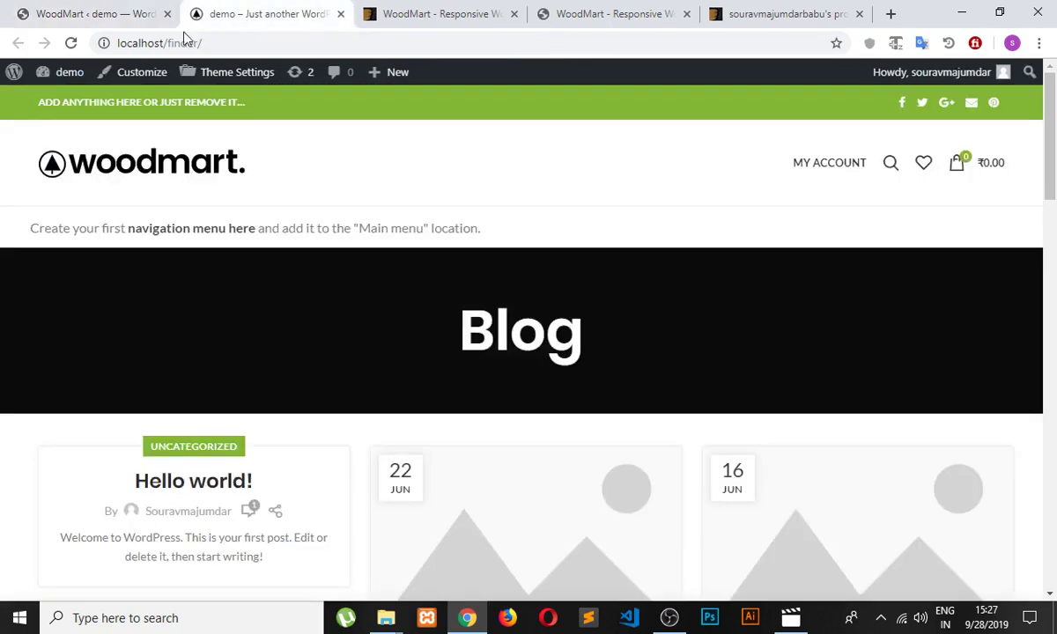
click(71, 43)
scroll(293, 299, down, 10)
Step: Return to the site's WordPress admin and open the Reading settings
click(84, 13)
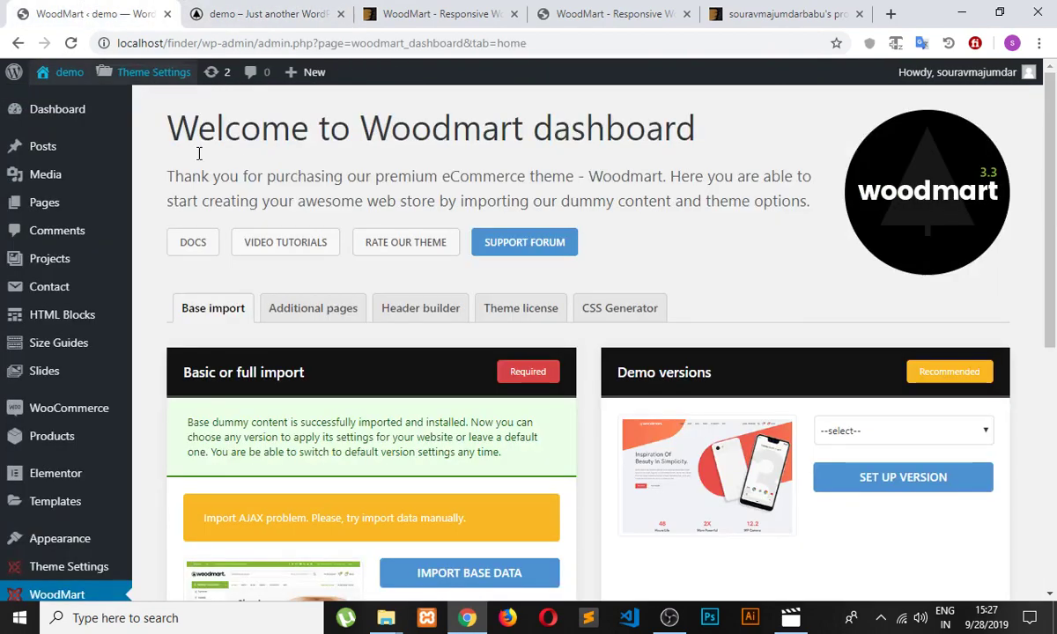
scroll(94, 253, down, 3)
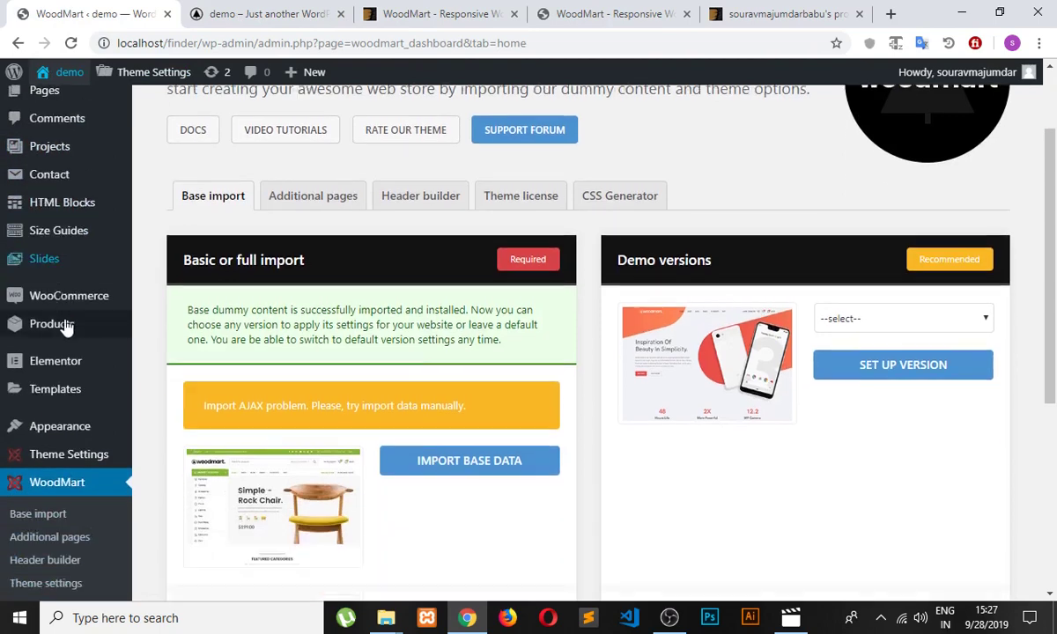
scroll(64, 375, down, 2)
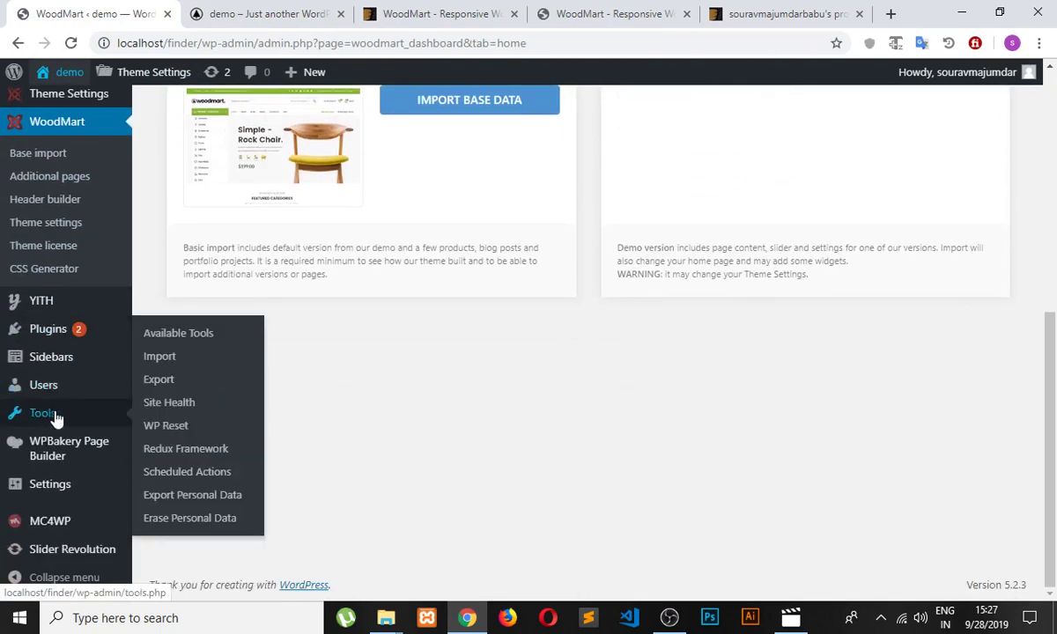
mouse_move(72, 489)
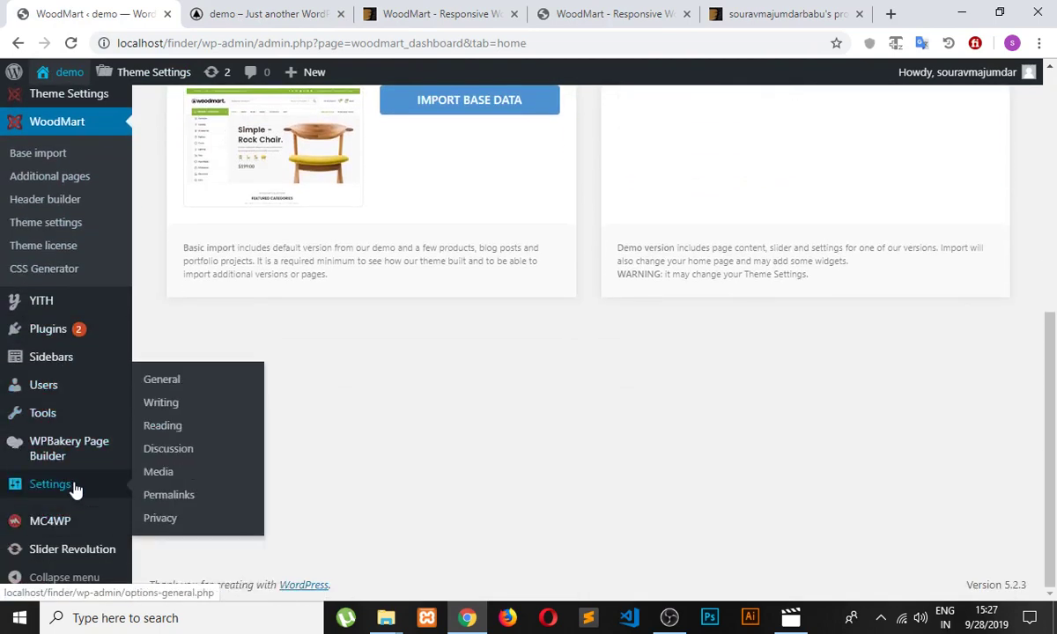
click(173, 431)
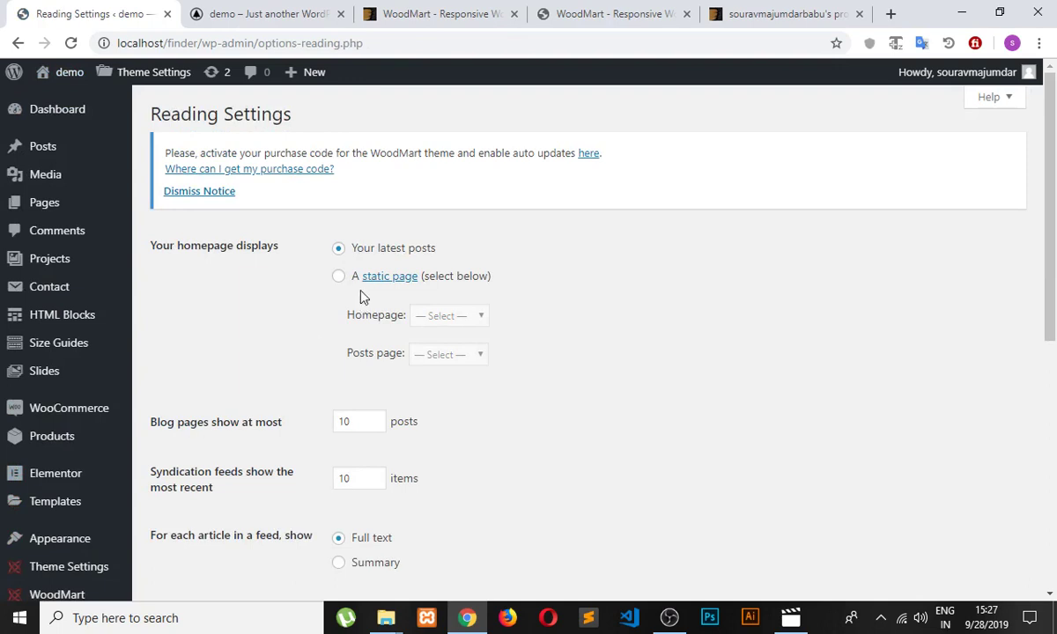
Step: Make the homepage display a static page and choose Home base as the homepage
click(337, 277)
click(444, 317)
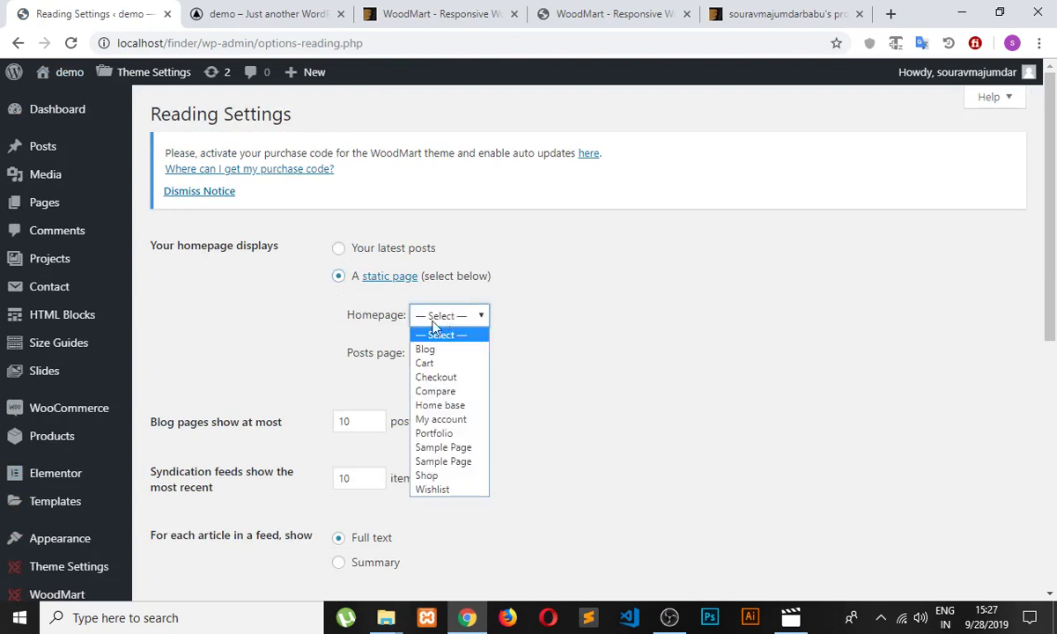
click(436, 404)
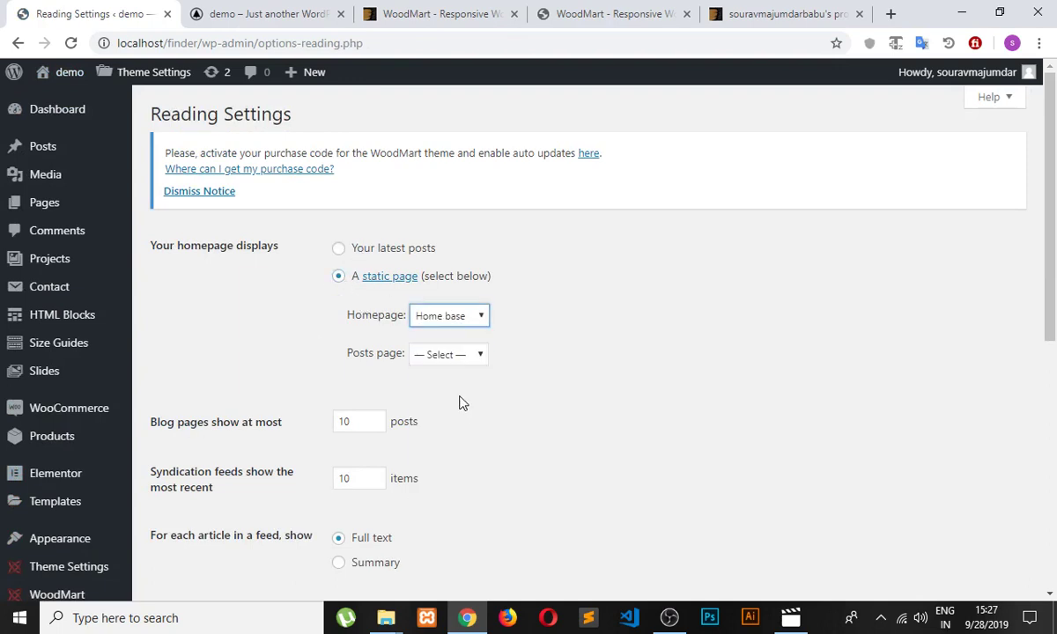
Step: Choose Shop as the posts page and save the reading settings
click(459, 365)
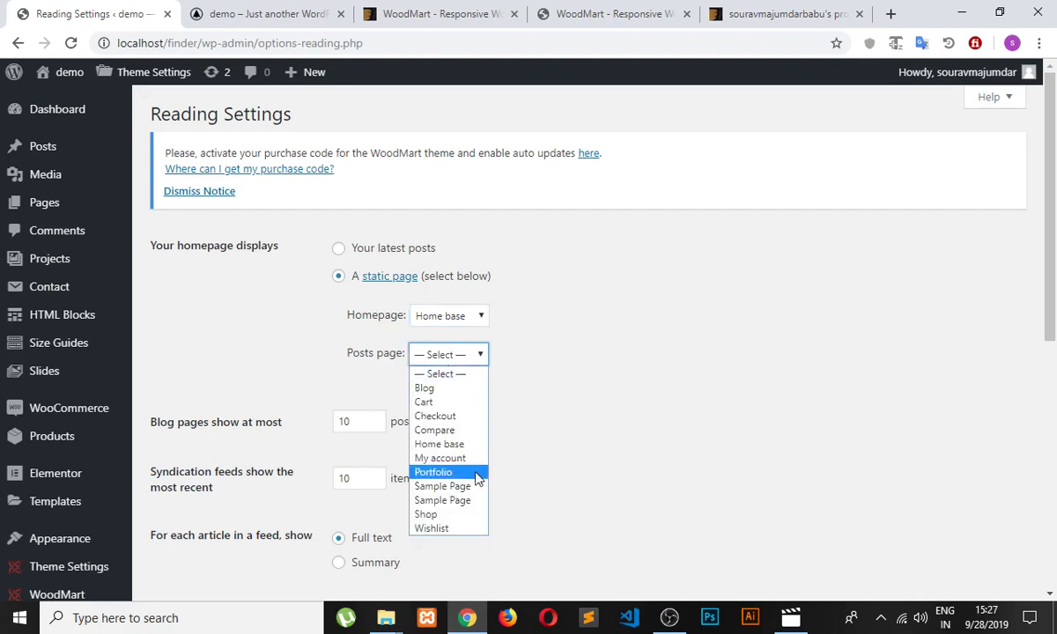
click(451, 401)
click(448, 361)
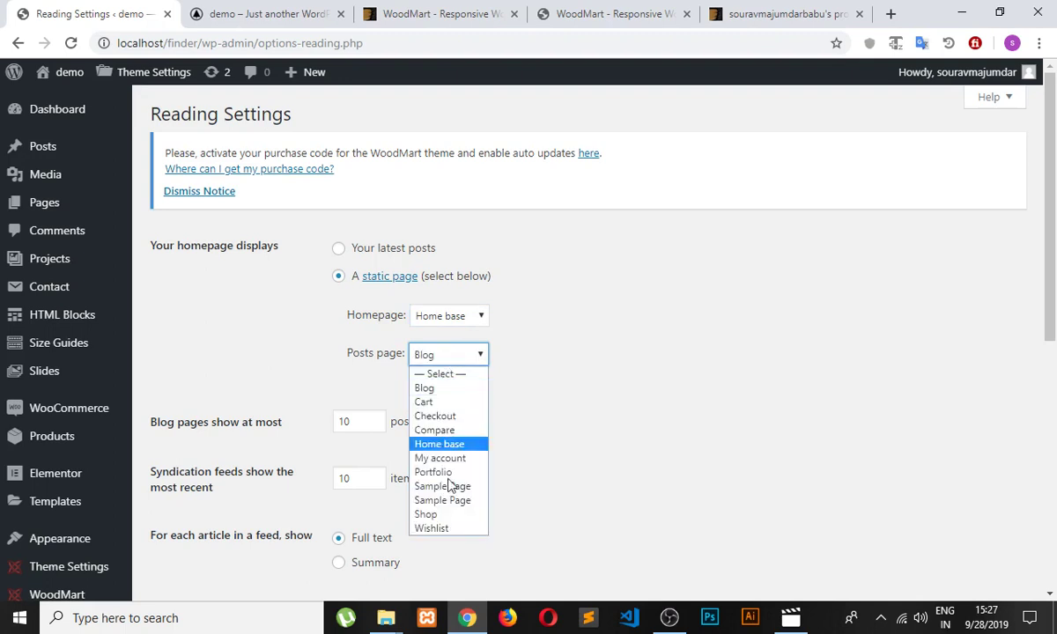
click(450, 515)
scroll(438, 466, down, 3)
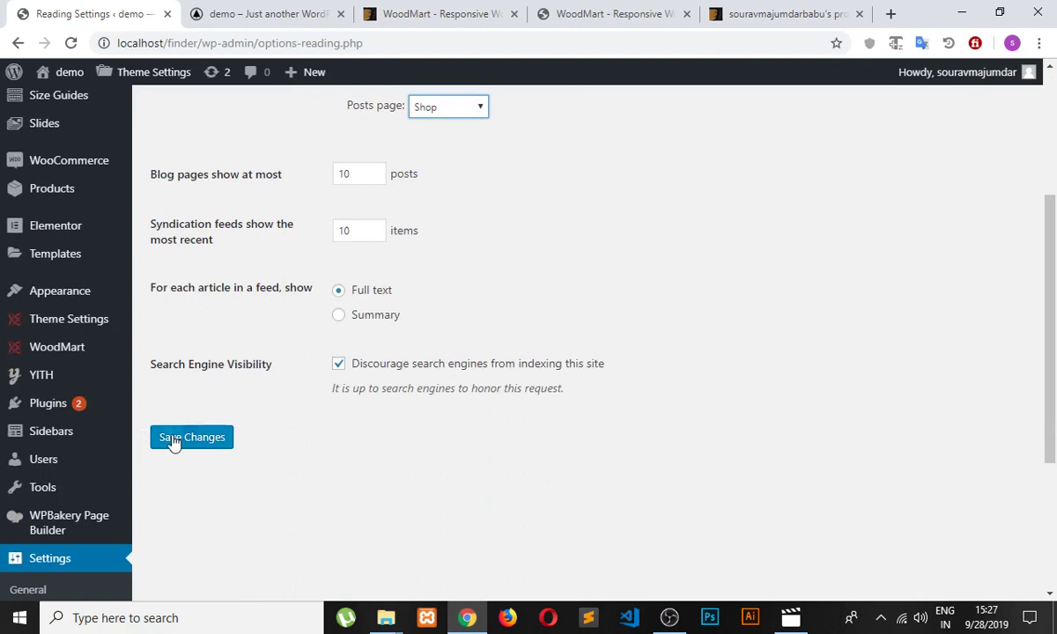
click(173, 442)
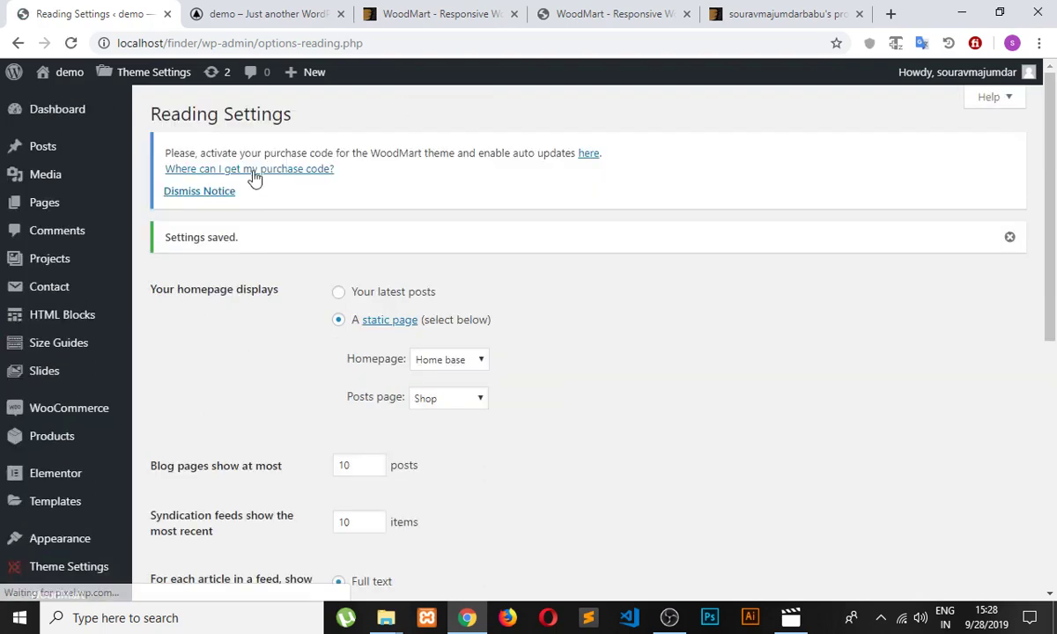
Step: Reload the local site's front page and look through its sections from the slider area to the footer
scroll(338, 359, down, 6)
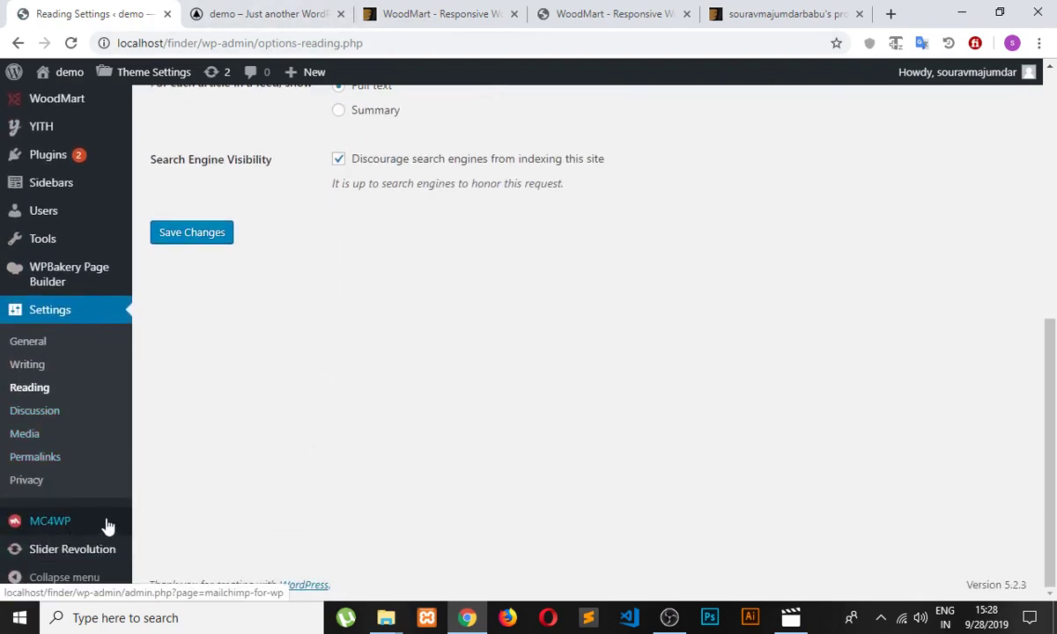
mouse_move(106, 524)
scroll(228, 483, up, 10)
click(264, 13)
click(71, 42)
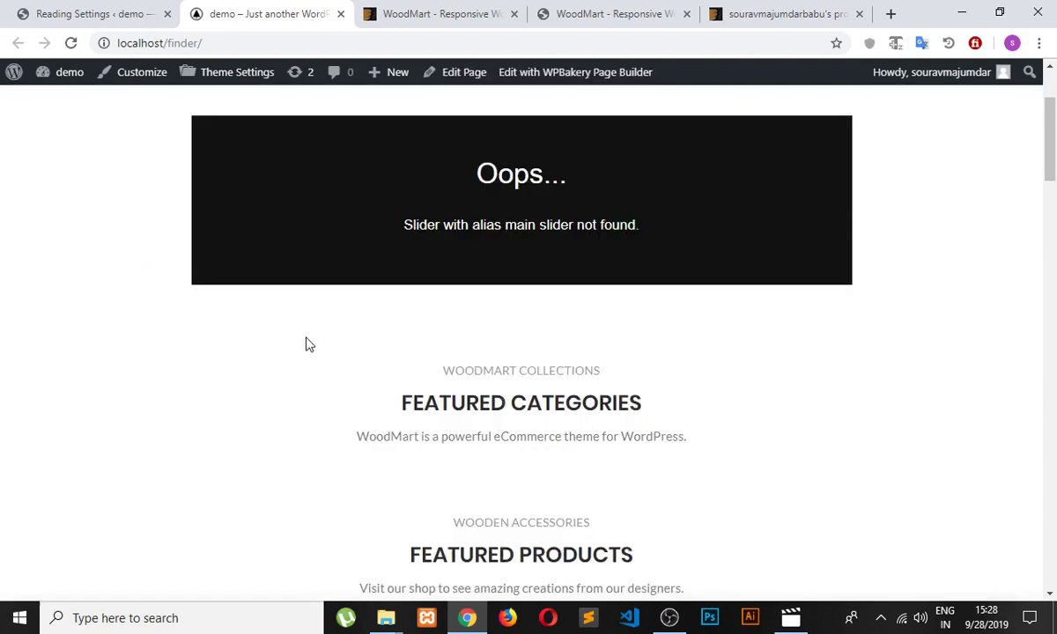
scroll(308, 344, down, 6)
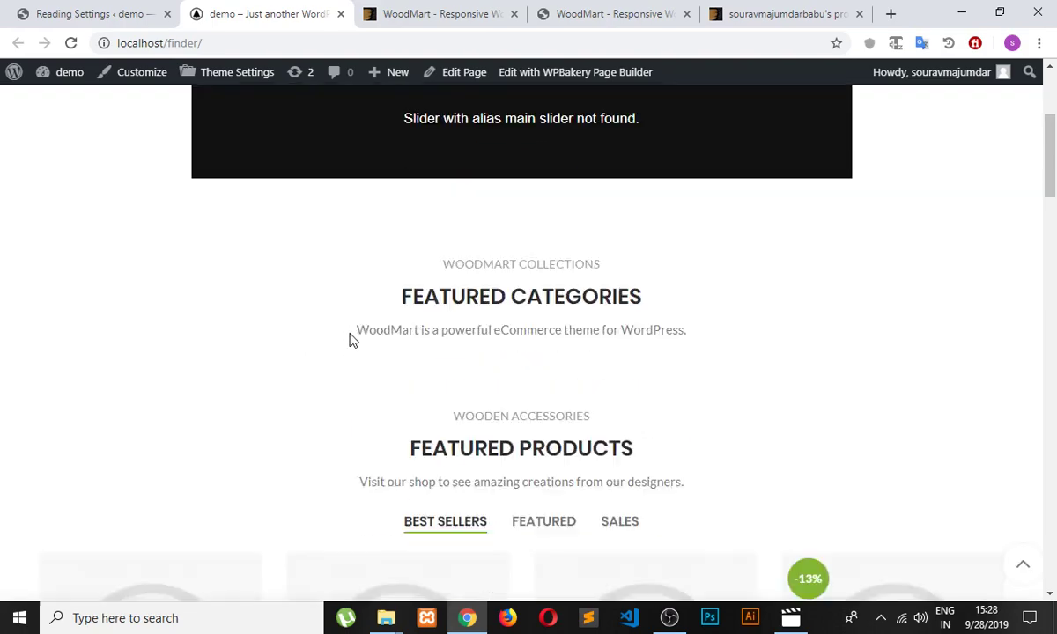
scroll(626, 281, down, 5)
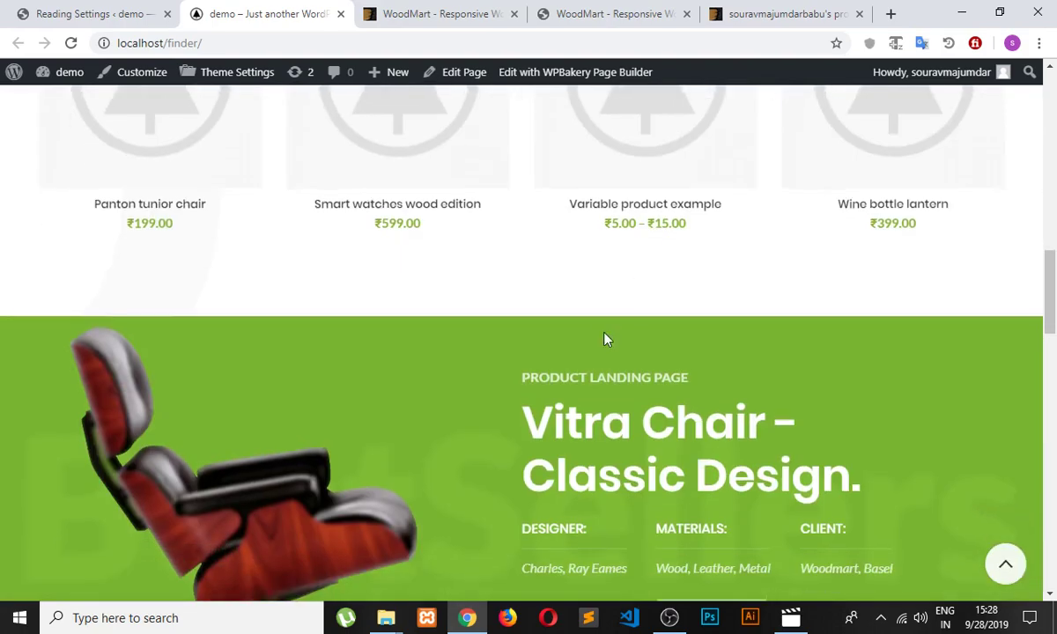
scroll(599, 338, down, 15)
scroll(542, 394, up, 18)
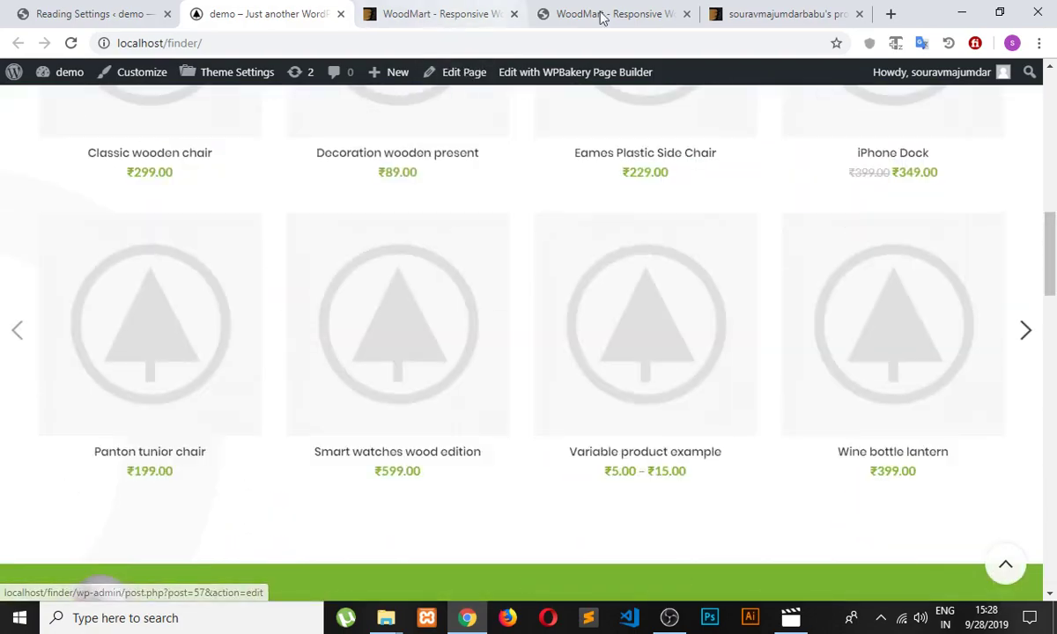
Step: Switch to the WoodMart theme preview and look through its home page for comparison with the local site
click(602, 16)
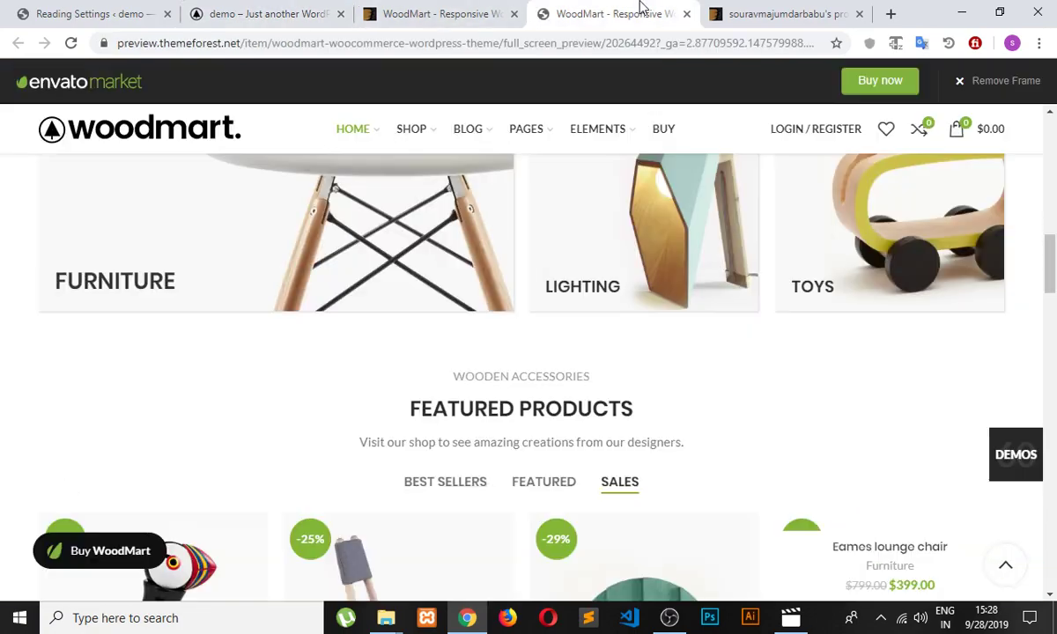
scroll(379, 193, up, 5)
scroll(462, 219, up, 2)
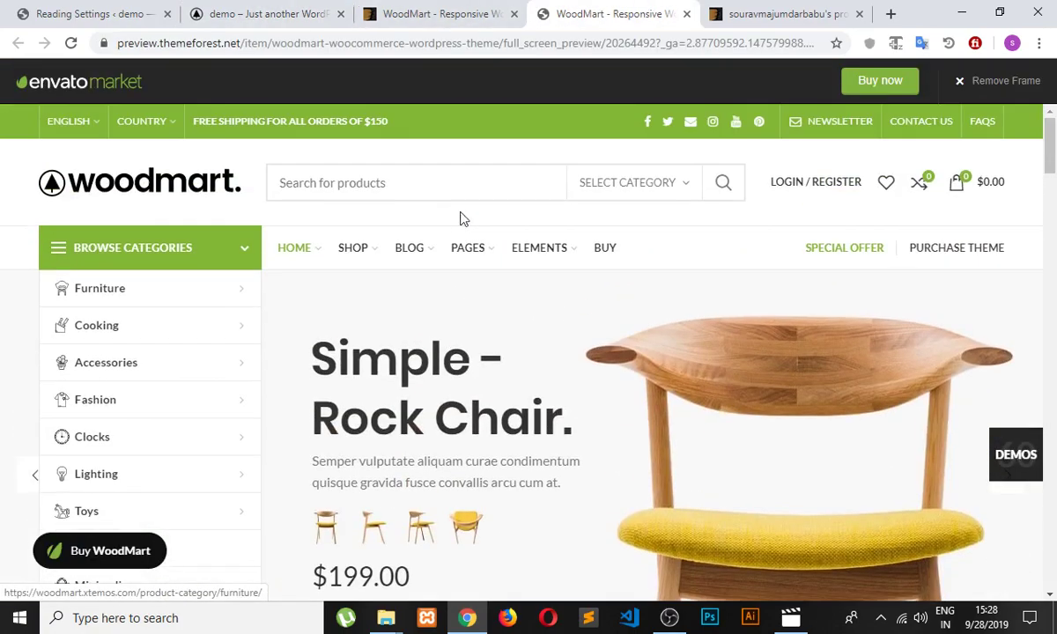
scroll(483, 314, down, 12)
scroll(511, 317, down, 18)
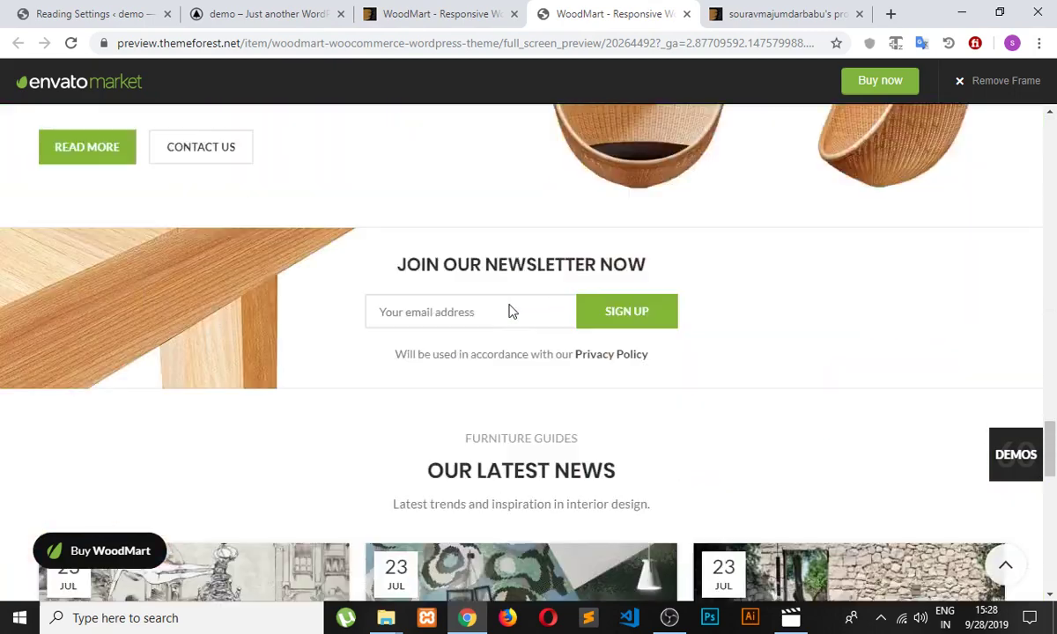
scroll(524, 326, up, 8)
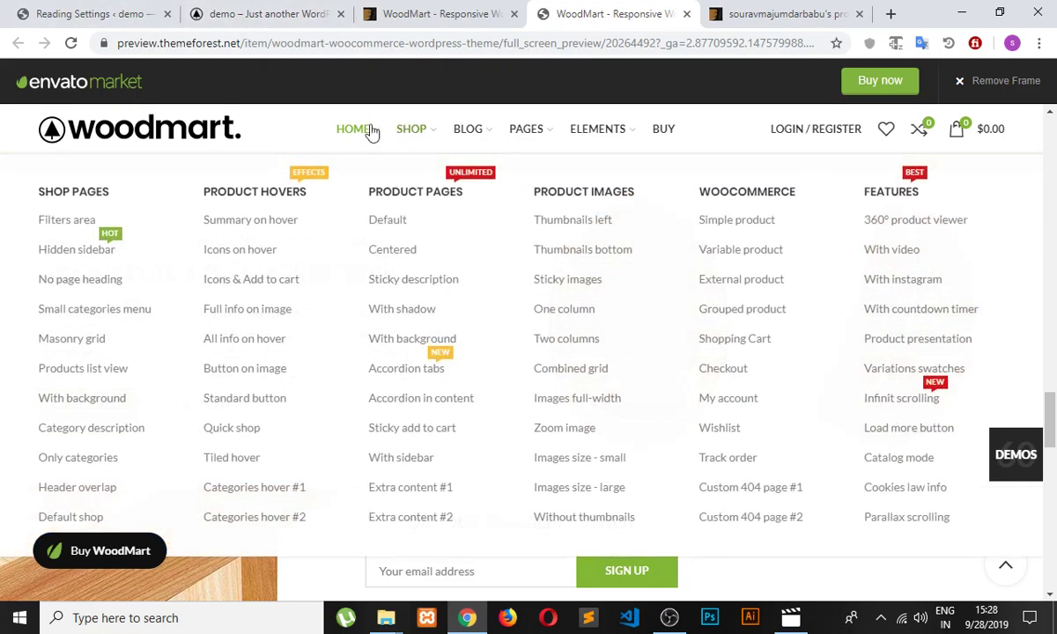
scroll(246, 352, up, 5)
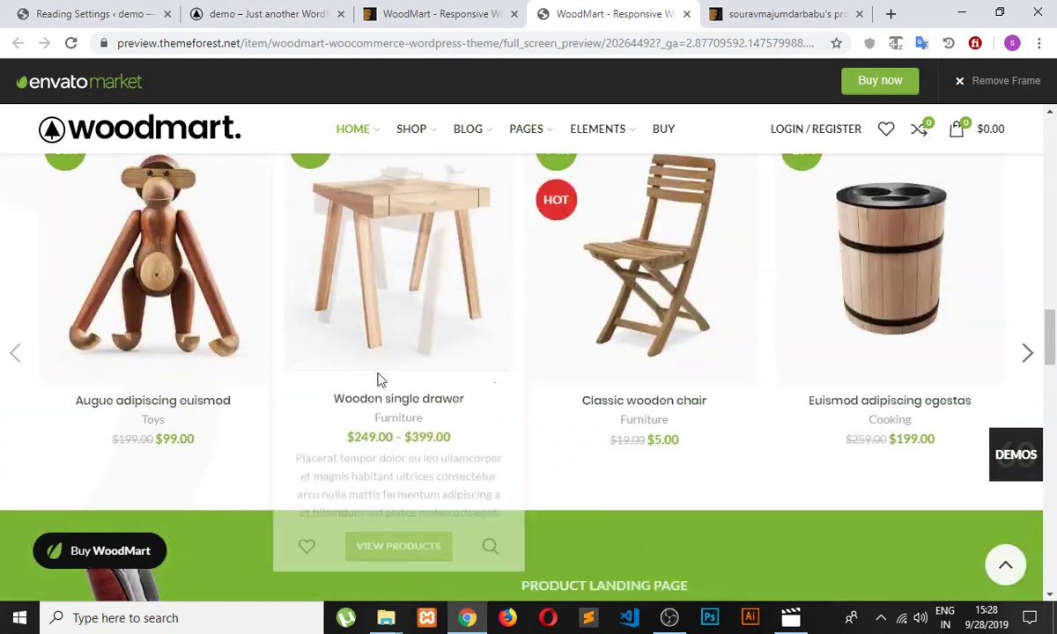
scroll(379, 379, down, 12)
scroll(500, 414, down, 3)
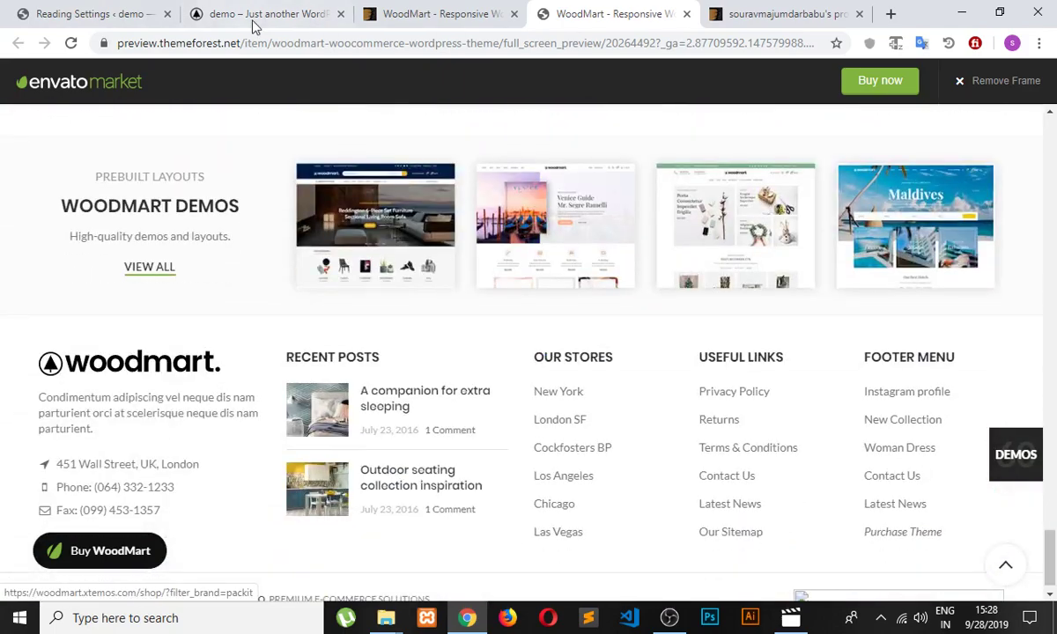
Step: Return to the local site's front page and check its footer, header and slider area against the preview
click(251, 16)
scroll(444, 360, up, 5)
scroll(598, 377, down, 15)
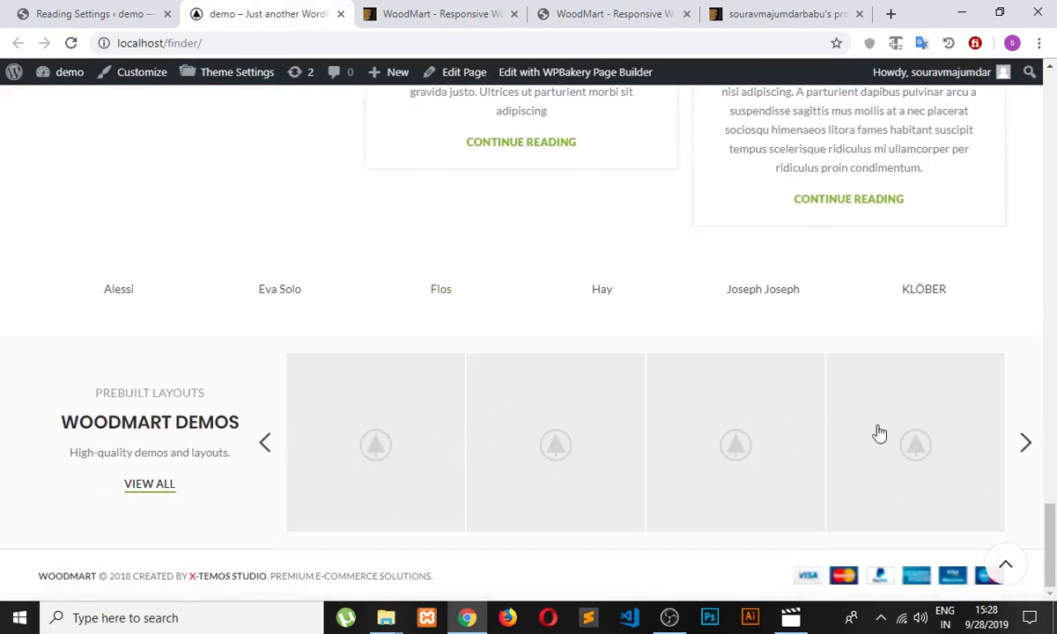
scroll(290, 347, up, 12)
scroll(269, 297, up, 8)
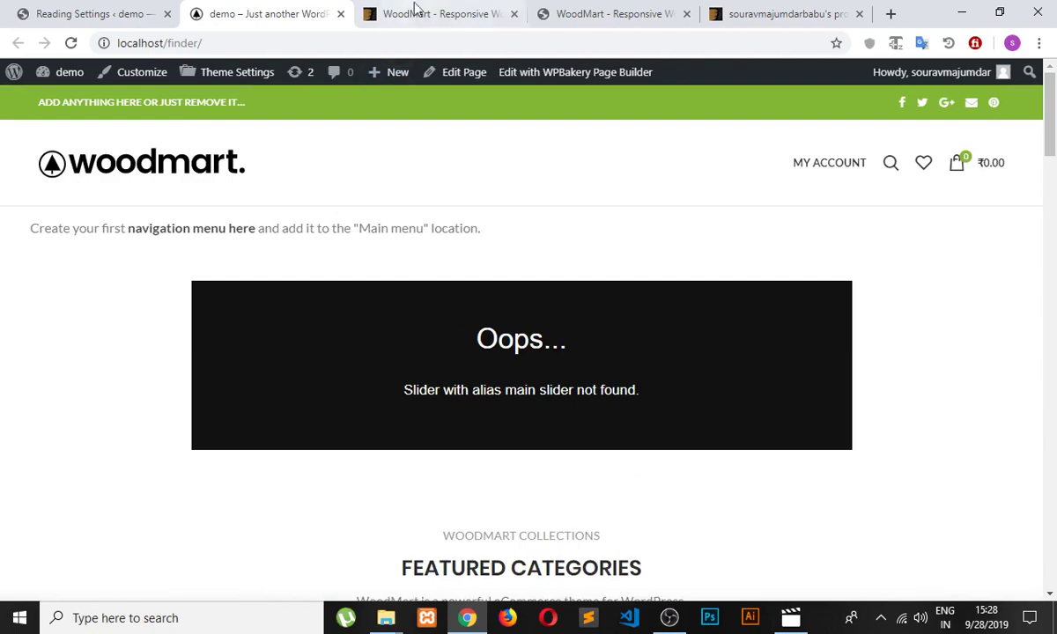
Step: Examine the header, main navigation and category menu on the WoodMart theme preview's home page
click(573, 13)
scroll(426, 433, up, 6)
scroll(426, 434, up, 15)
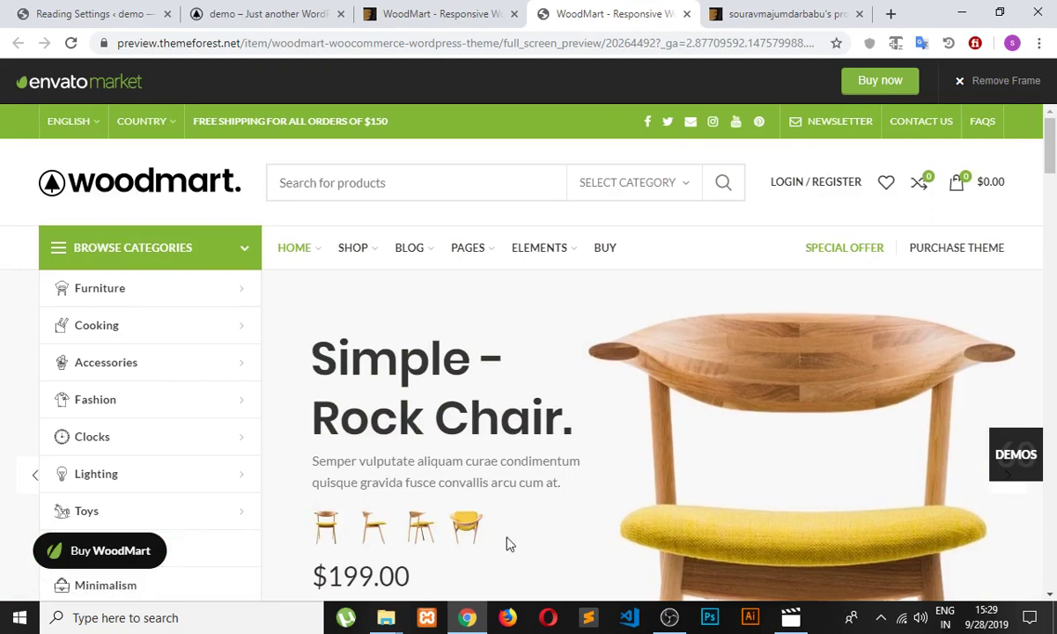
scroll(472, 413, down, 3)
scroll(556, 309, up, 3)
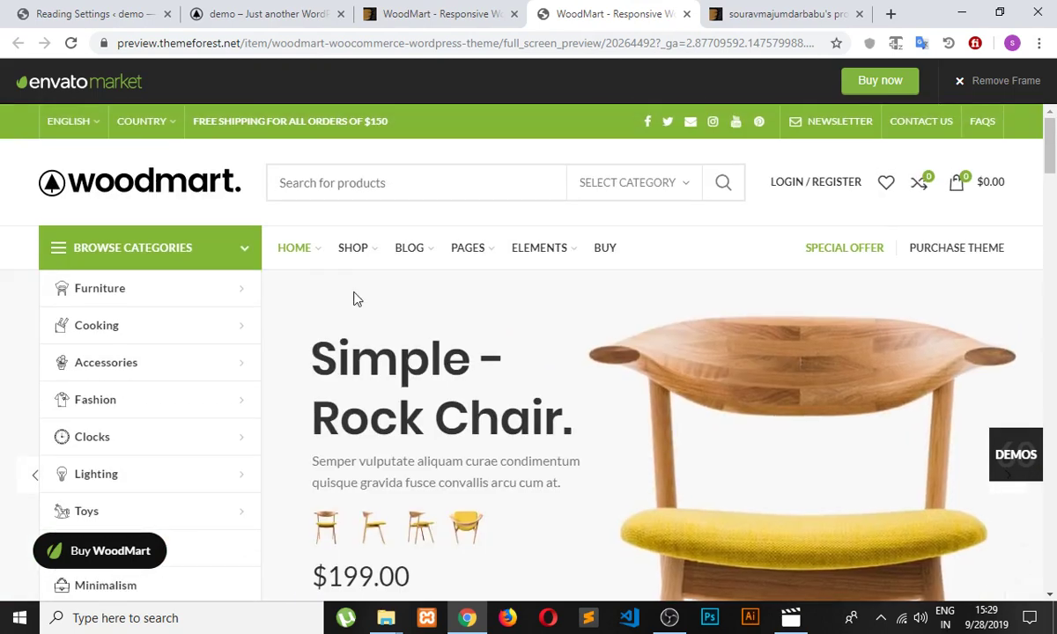
mouse_move(222, 302)
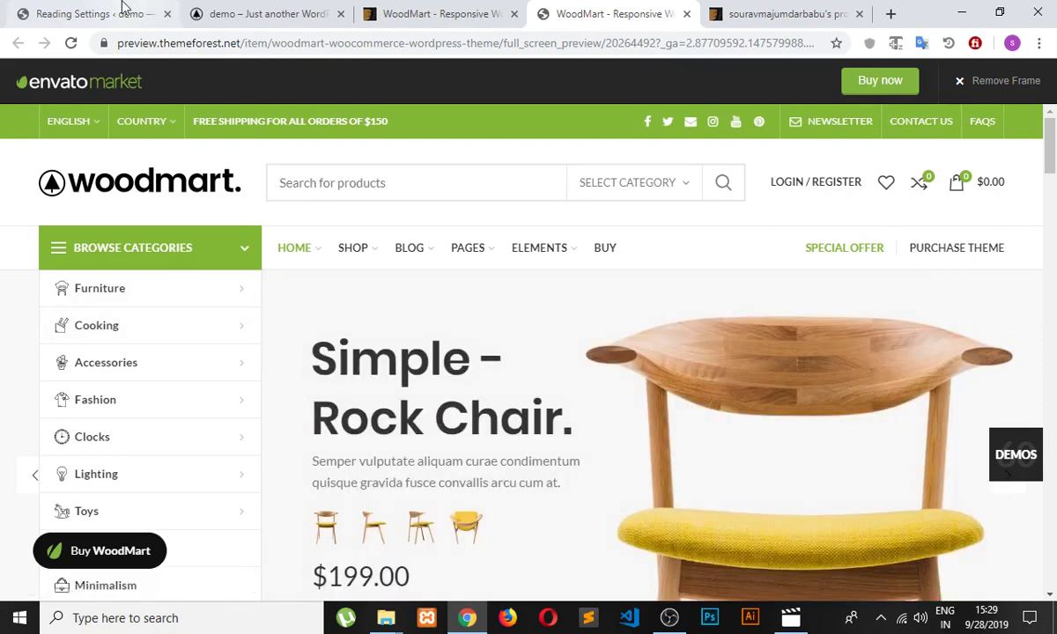
Step: Open the WordPress Menus page in a new tab from the site admin and switch to it
click(123, 10)
mouse_move(128, 257)
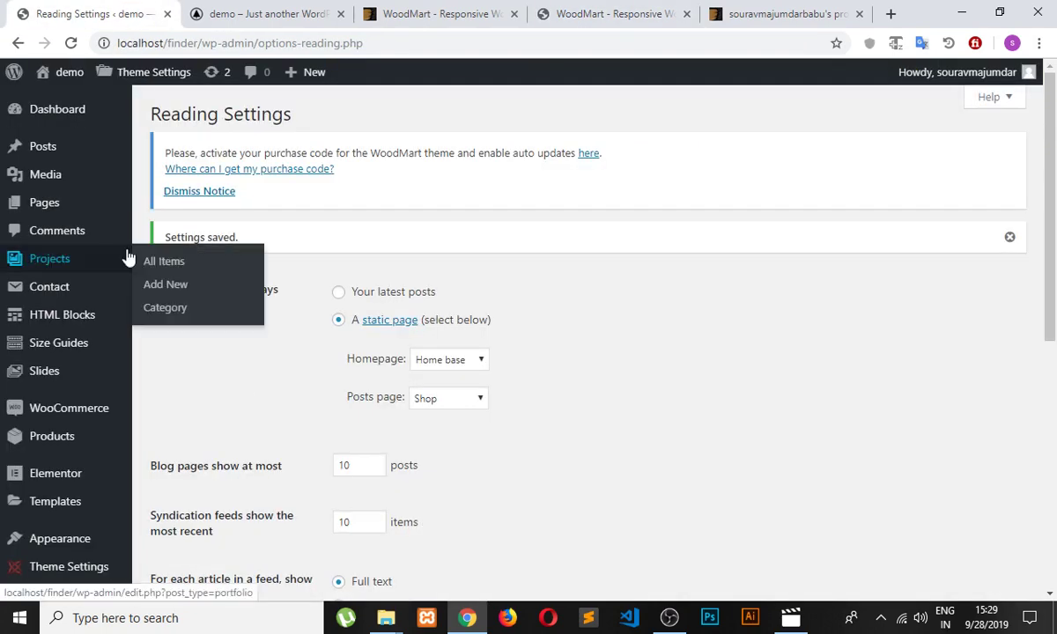
scroll(62, 458, down, 1)
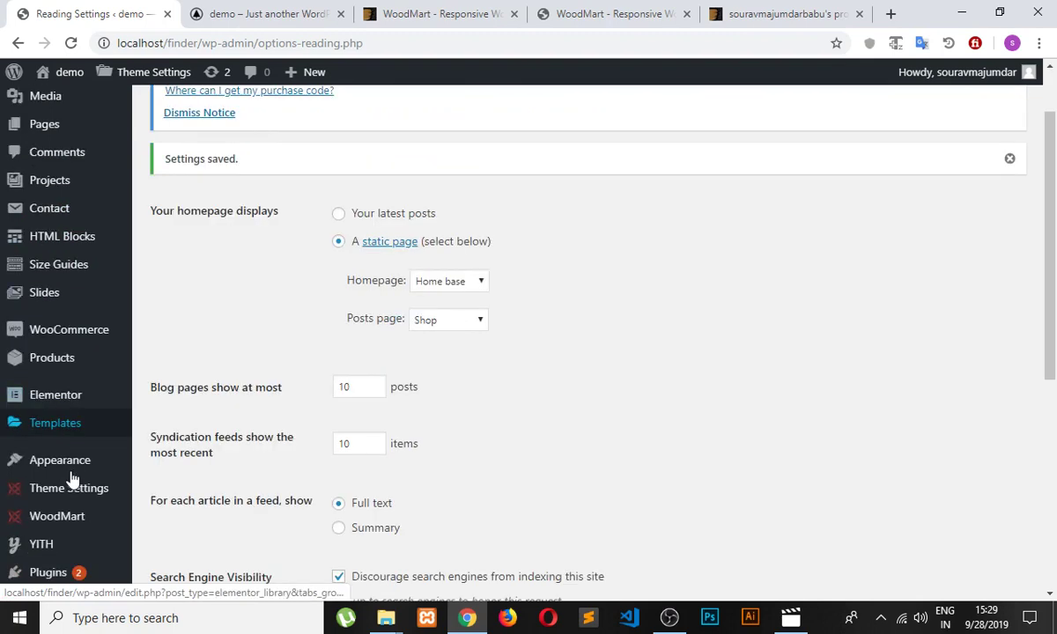
mouse_move(74, 467)
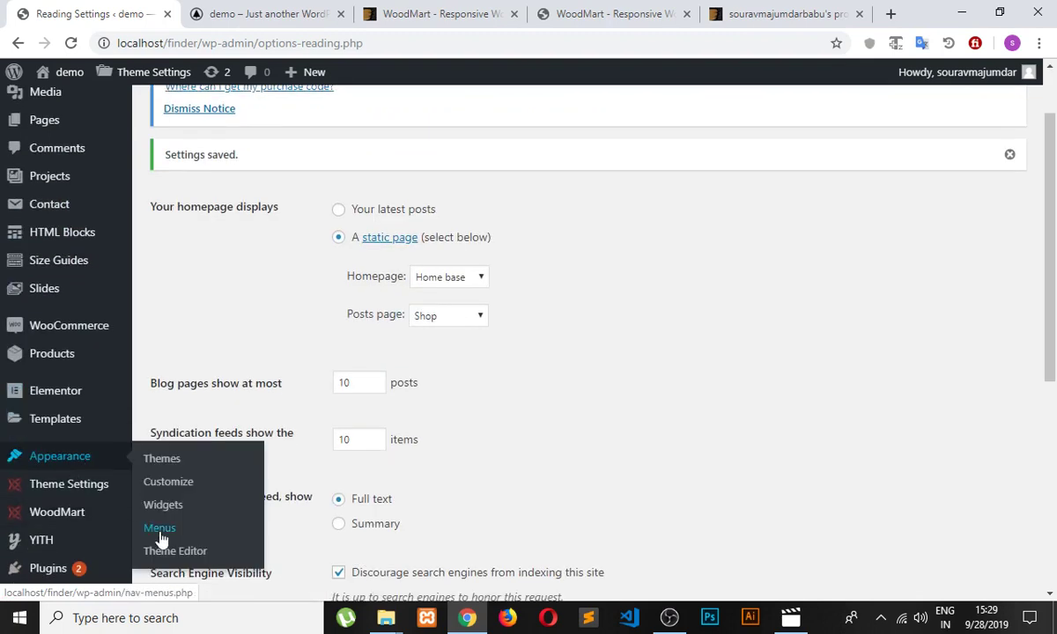
right_click(159, 530)
click(231, 409)
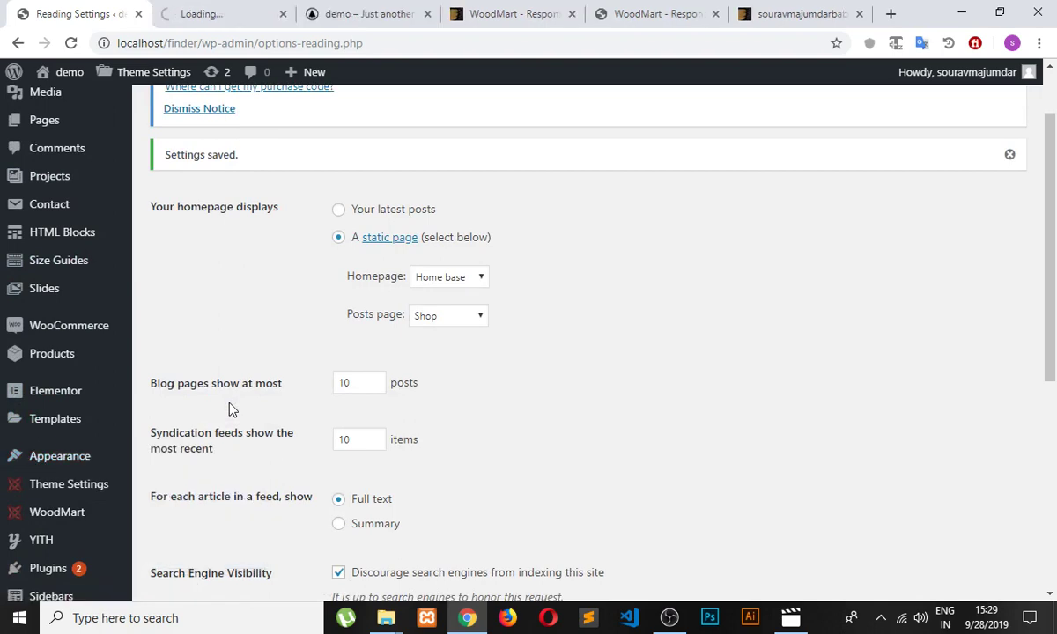
click(202, 24)
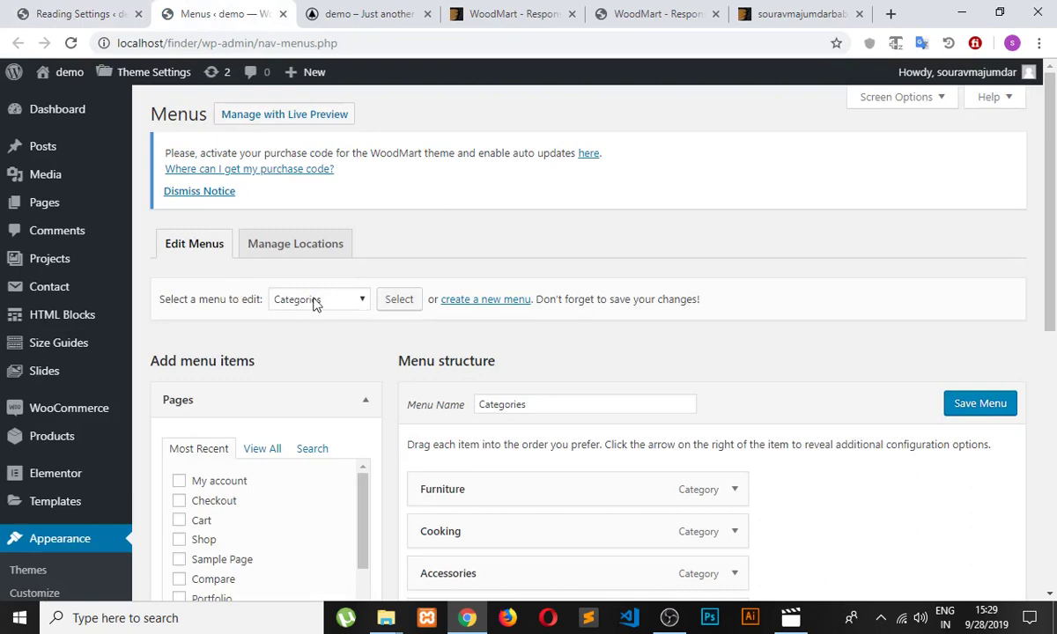
Step: Review the Categories menu's structure and its display location options
scroll(399, 394, down, 5)
scroll(401, 398, down, 3)
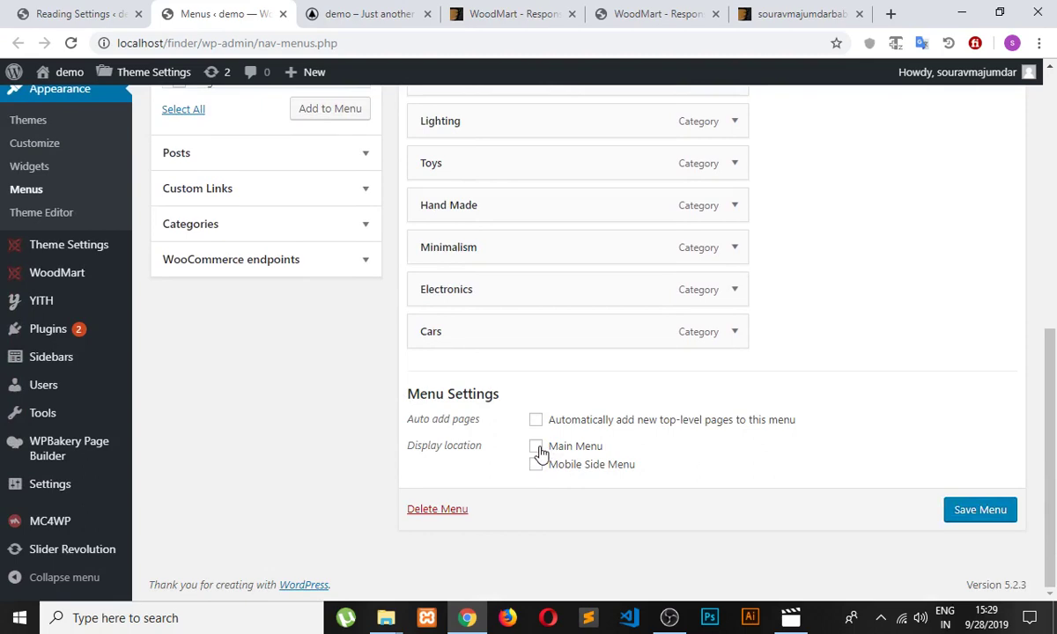
scroll(519, 460, up, 4)
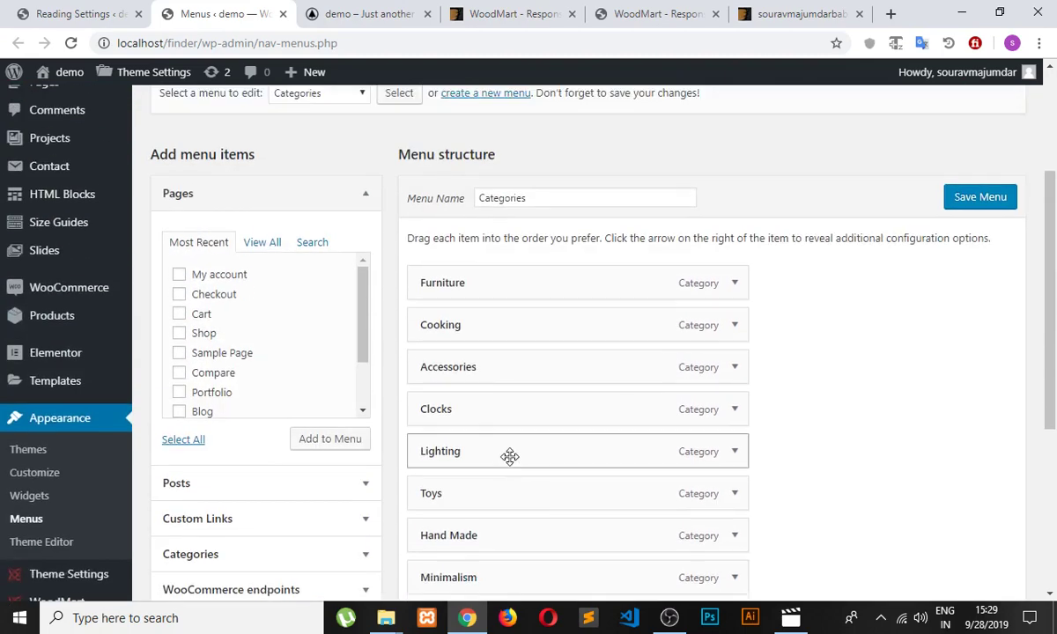
scroll(460, 194, up, 2)
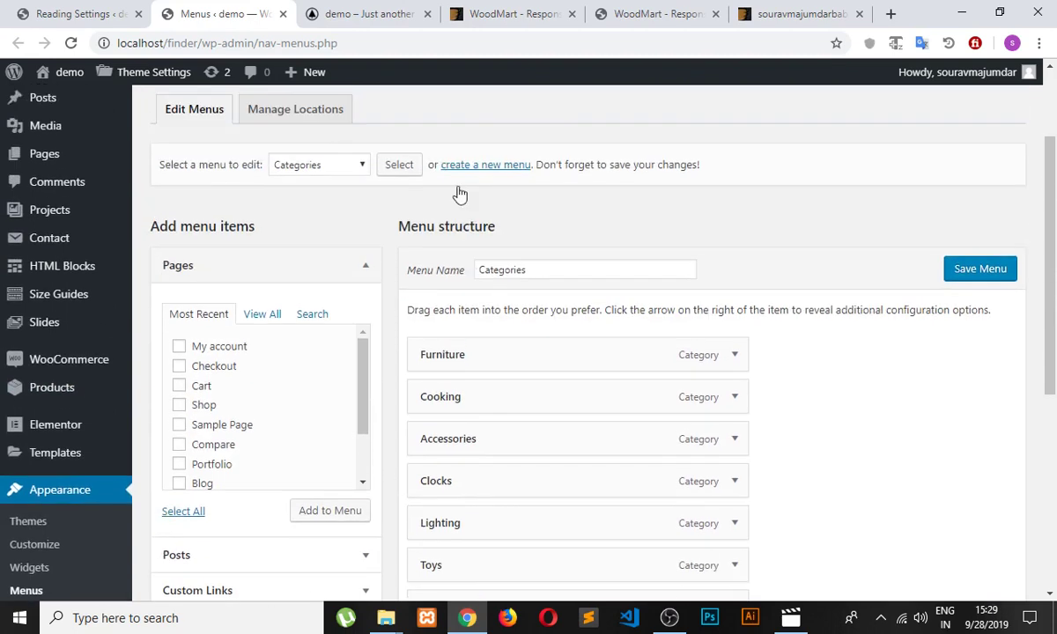
Step: Load the Main navigation menu for editing, leaving the Categories menu without saving its changes
click(333, 258)
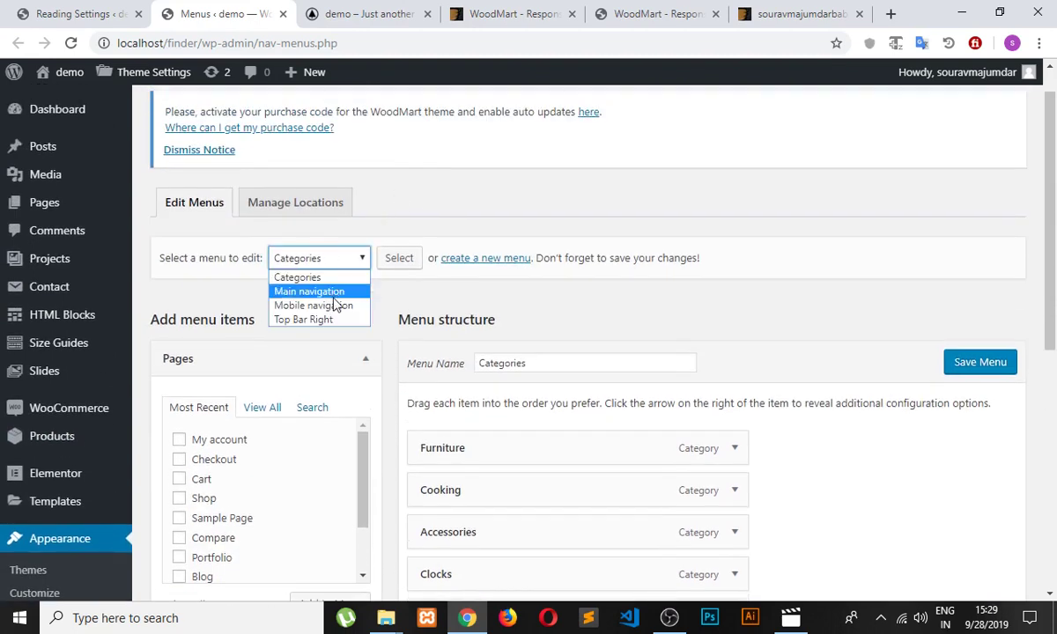
click(317, 291)
click(399, 258)
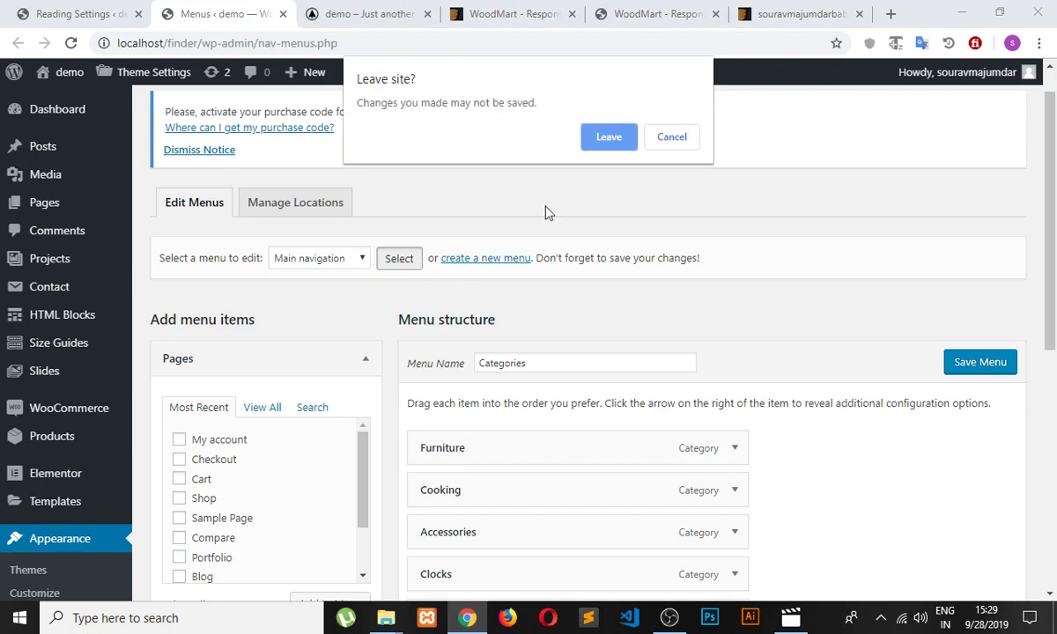
click(596, 139)
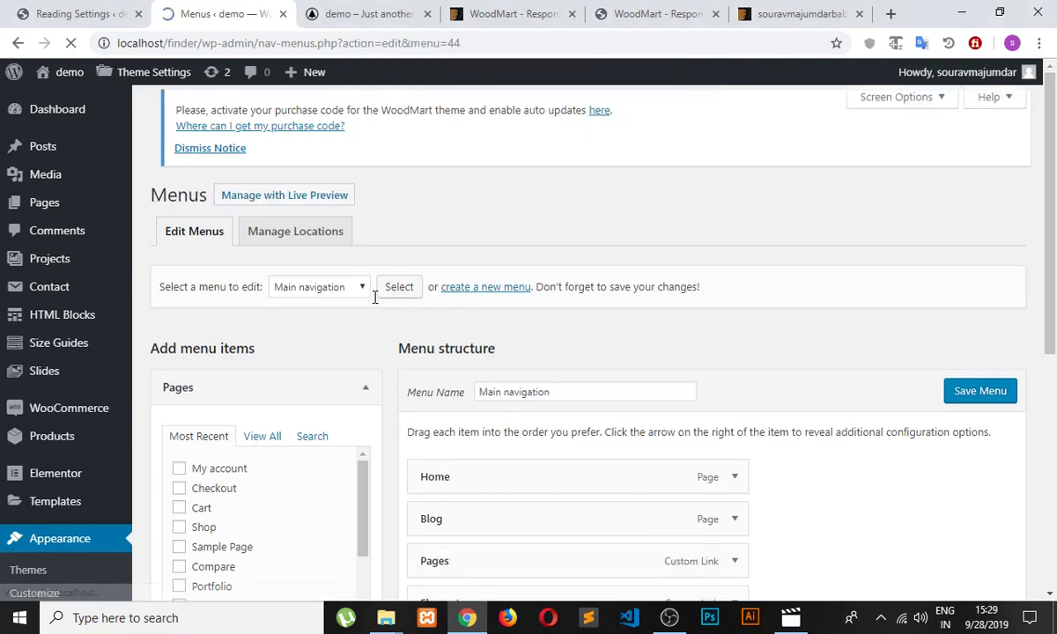
Step: Assign the Main navigation menu to the Main Menu display location and save the menu
scroll(370, 299, down, 4)
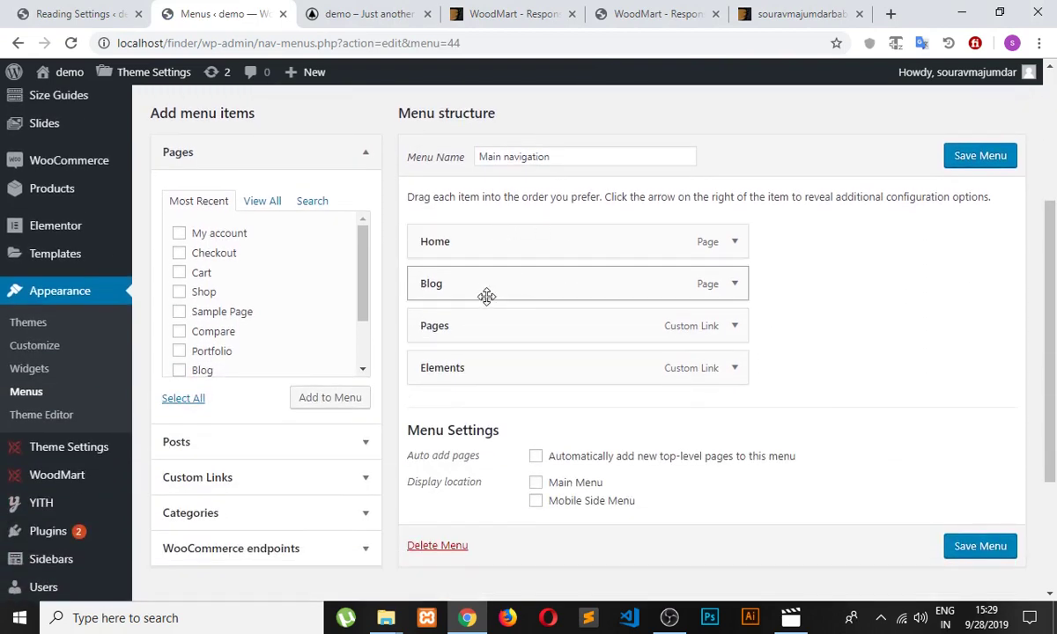
scroll(493, 317, down, 3)
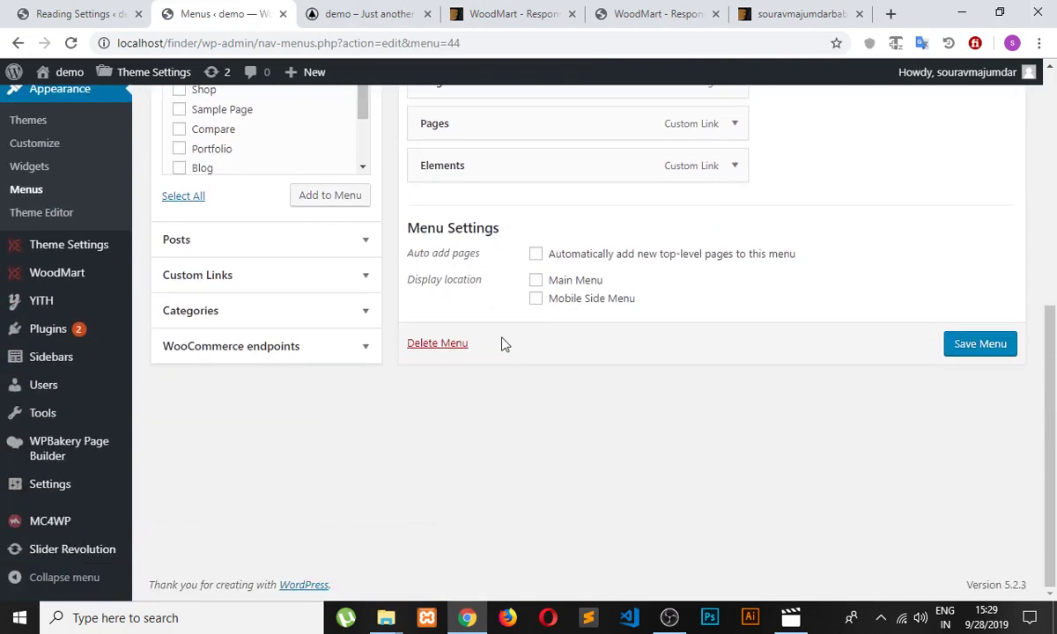
click(535, 281)
click(967, 345)
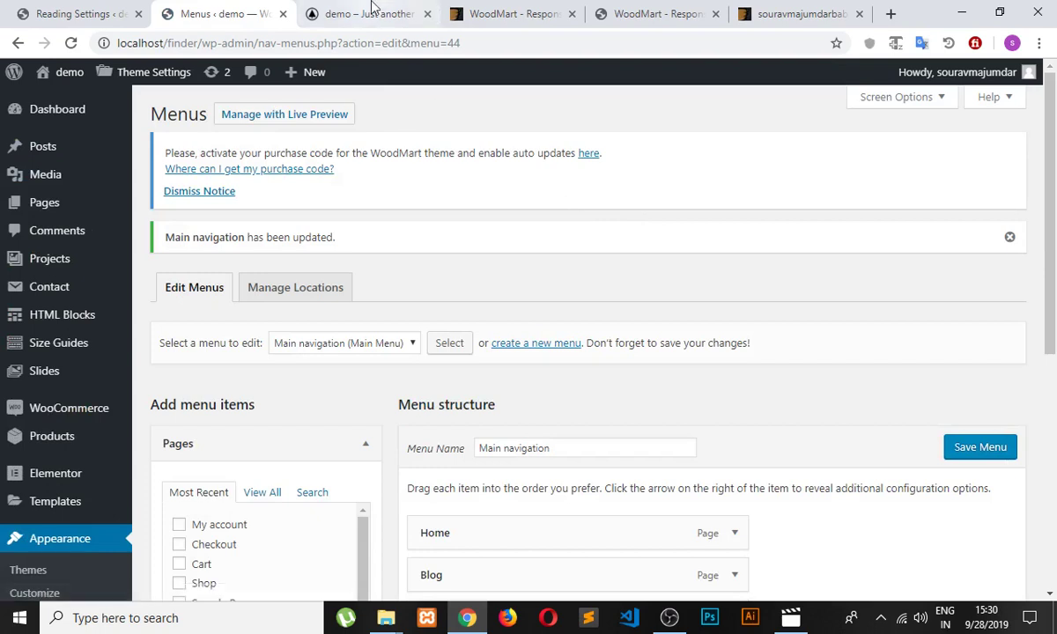
Step: Reload the local site's front page and check its header navigation and featured sections
click(357, 14)
click(72, 43)
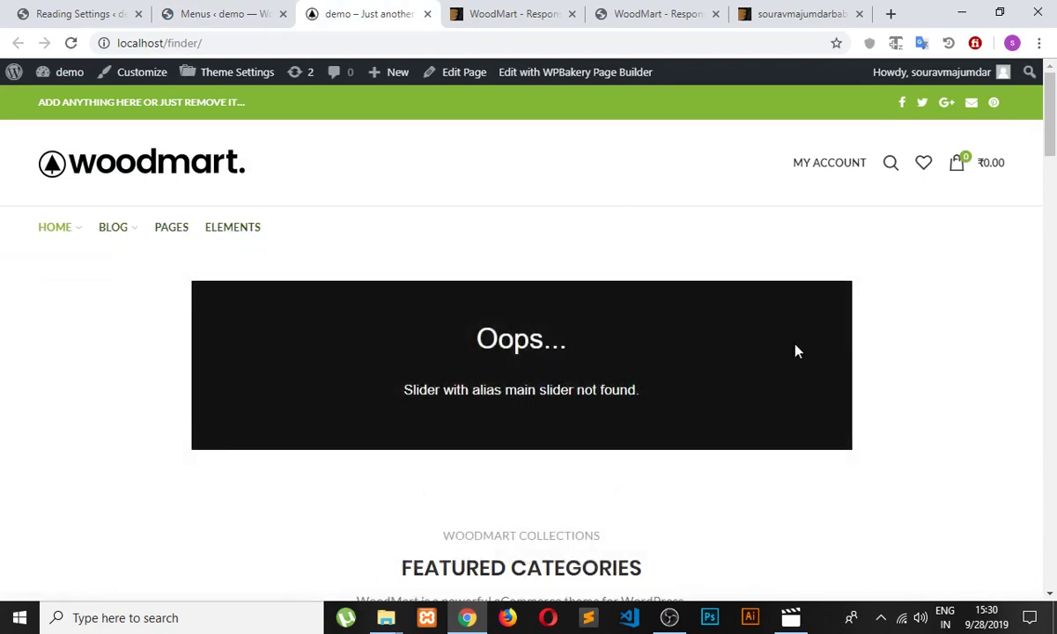
scroll(725, 352, down, 10)
scroll(721, 354, up, 5)
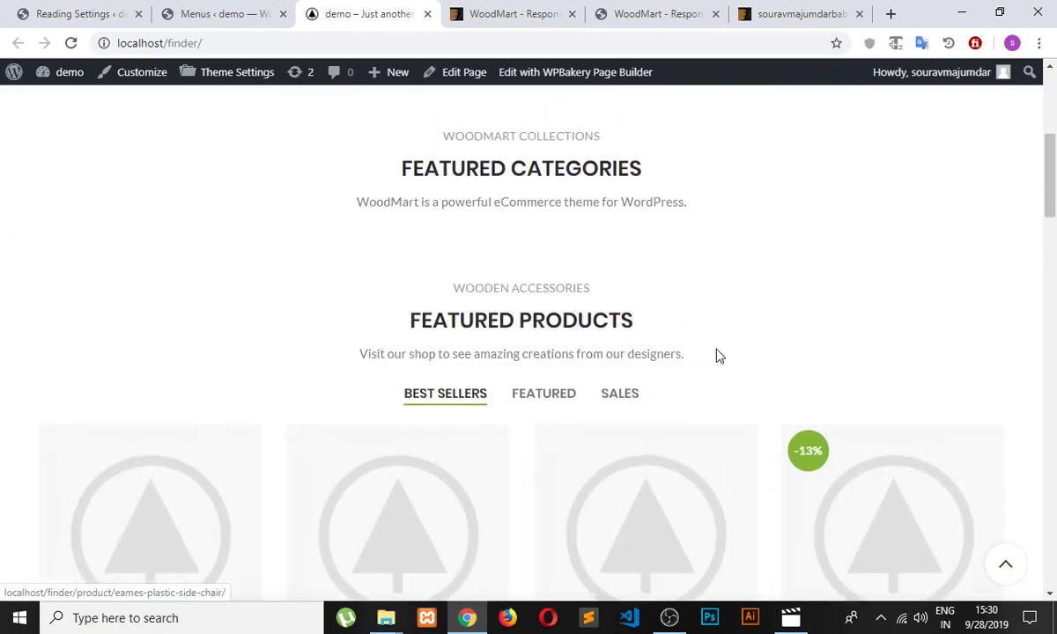
scroll(718, 355, up, 5)
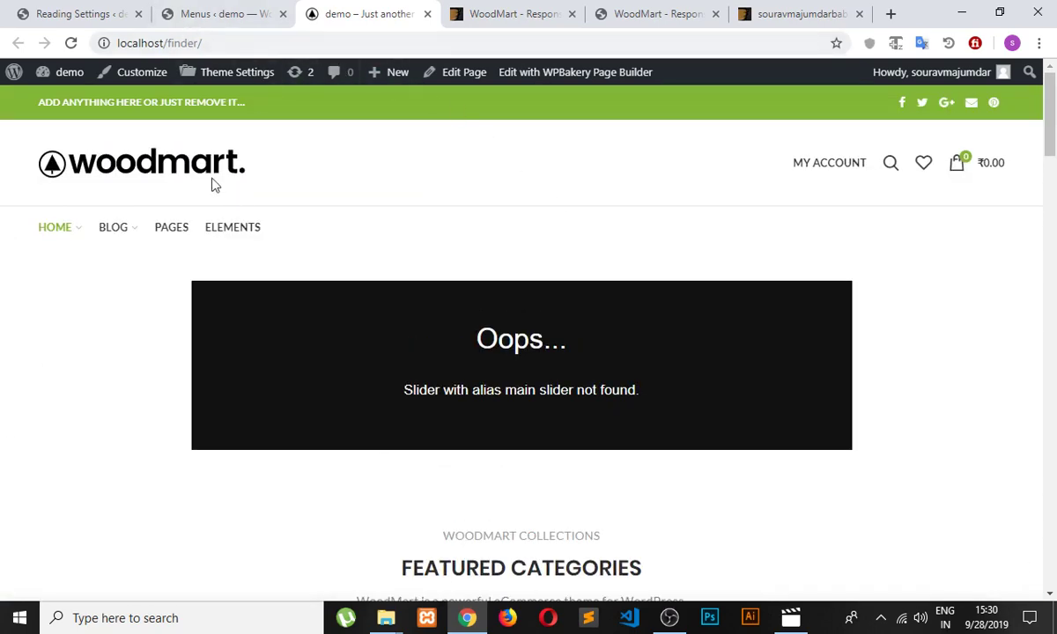
Step: Add the Shop, Portfolio and Wishlist pages to the Main navigation menu and save it
click(197, 14)
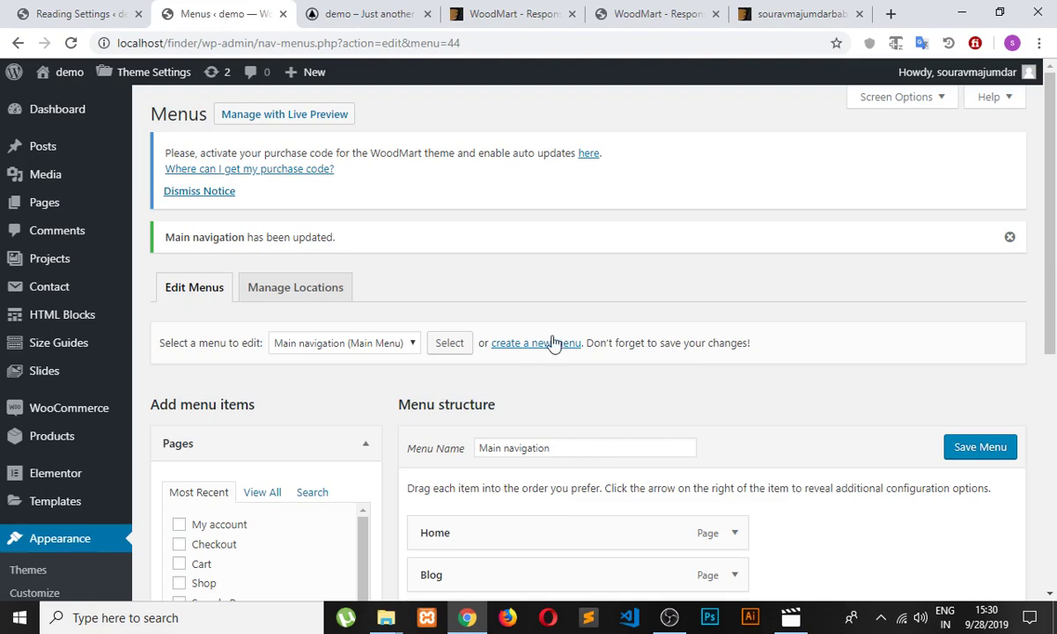
scroll(553, 343, down, 4)
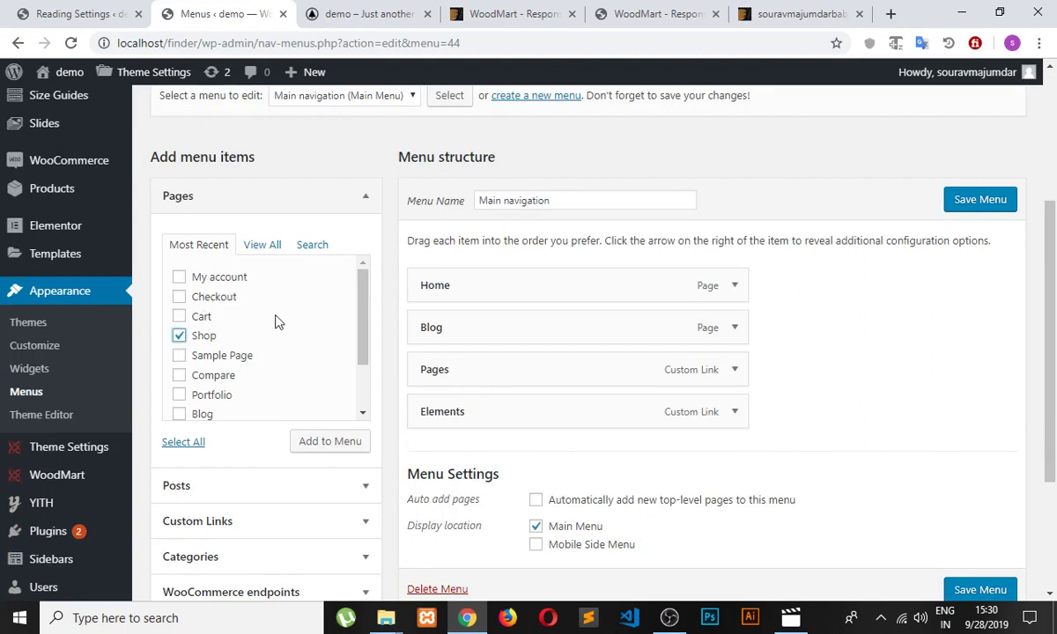
scroll(304, 371, down, 1)
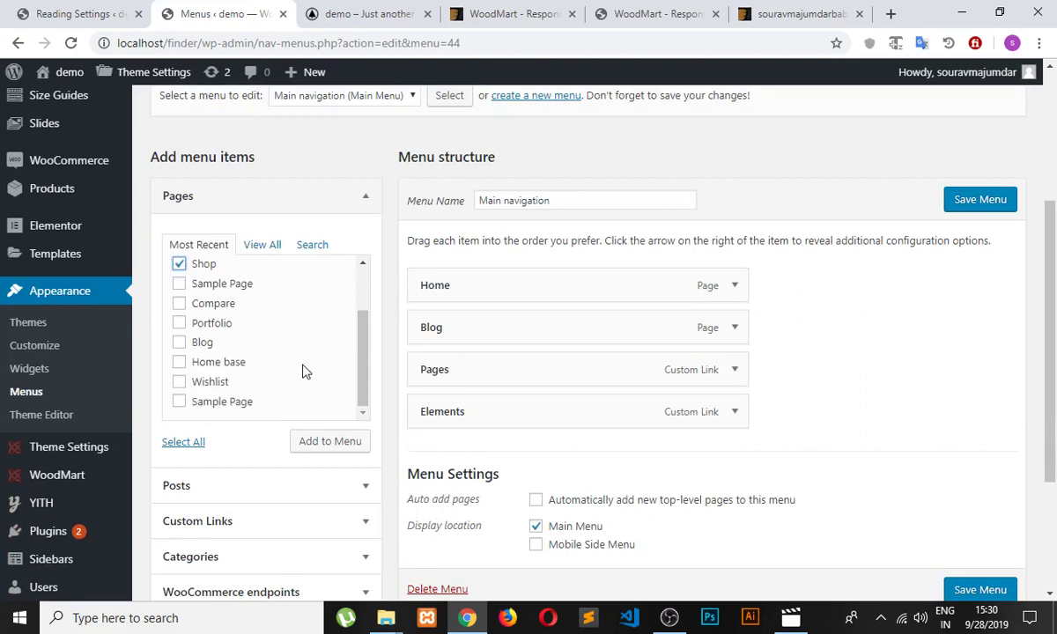
click(179, 324)
scroll(229, 357, down, 1)
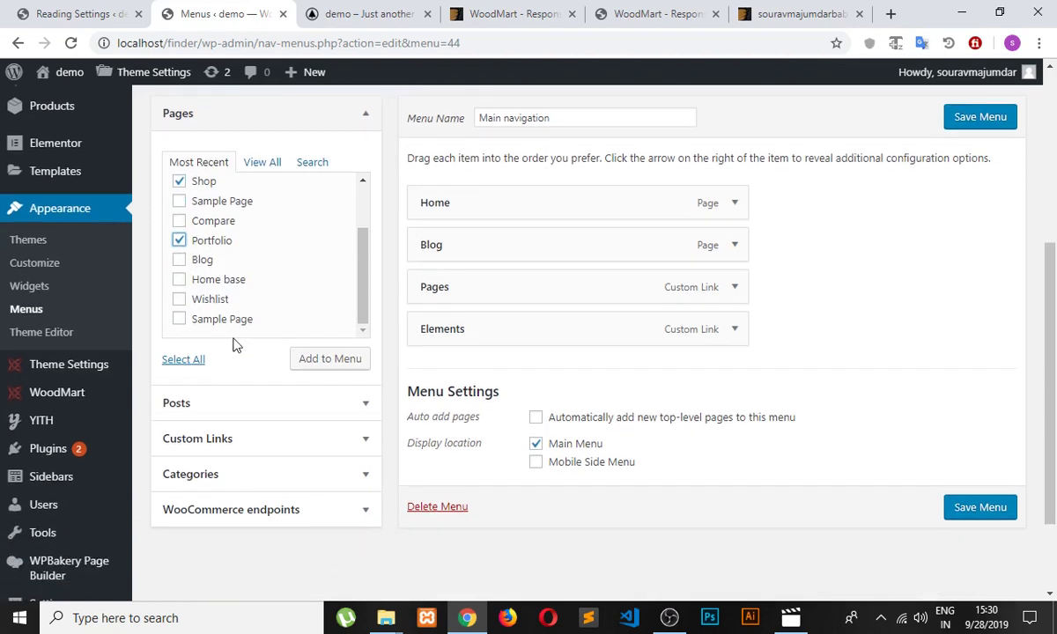
click(180, 300)
click(321, 358)
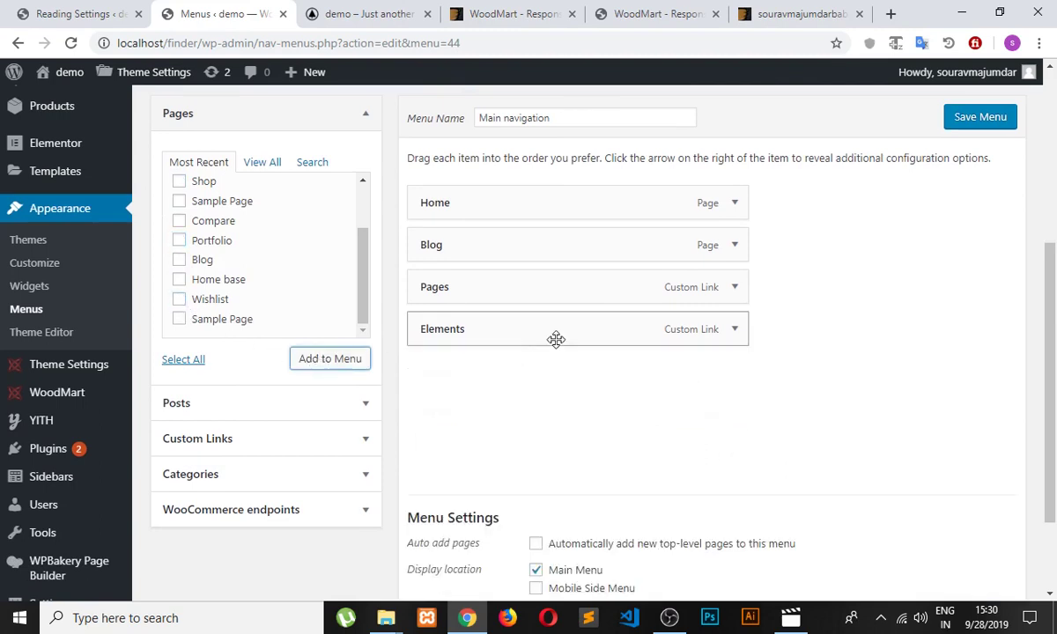
click(1004, 119)
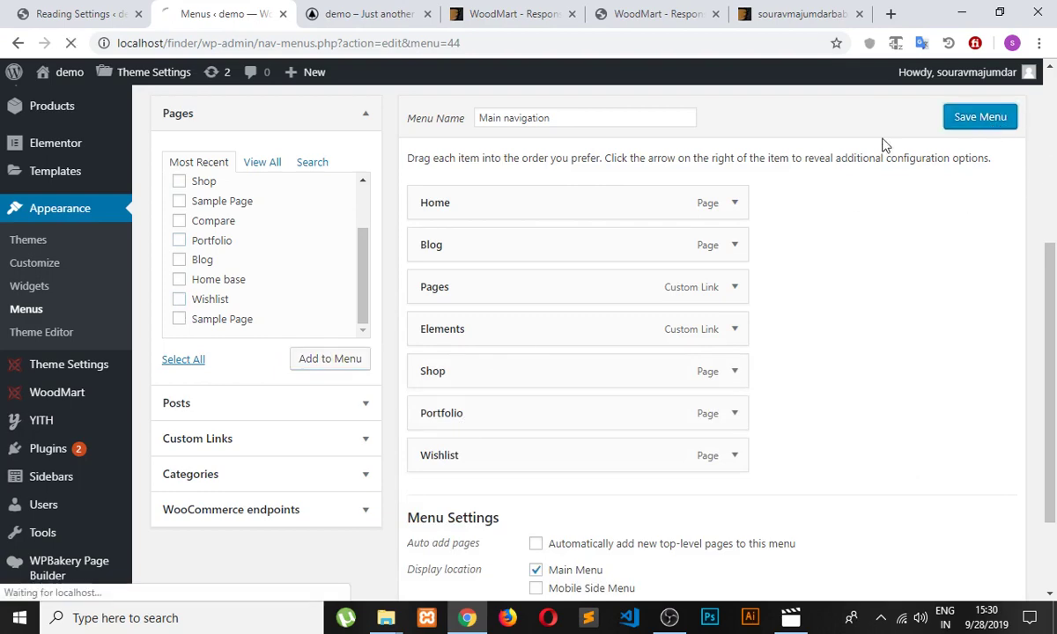
Step: Reload the front page and check the header navigation for the added page links
click(366, 14)
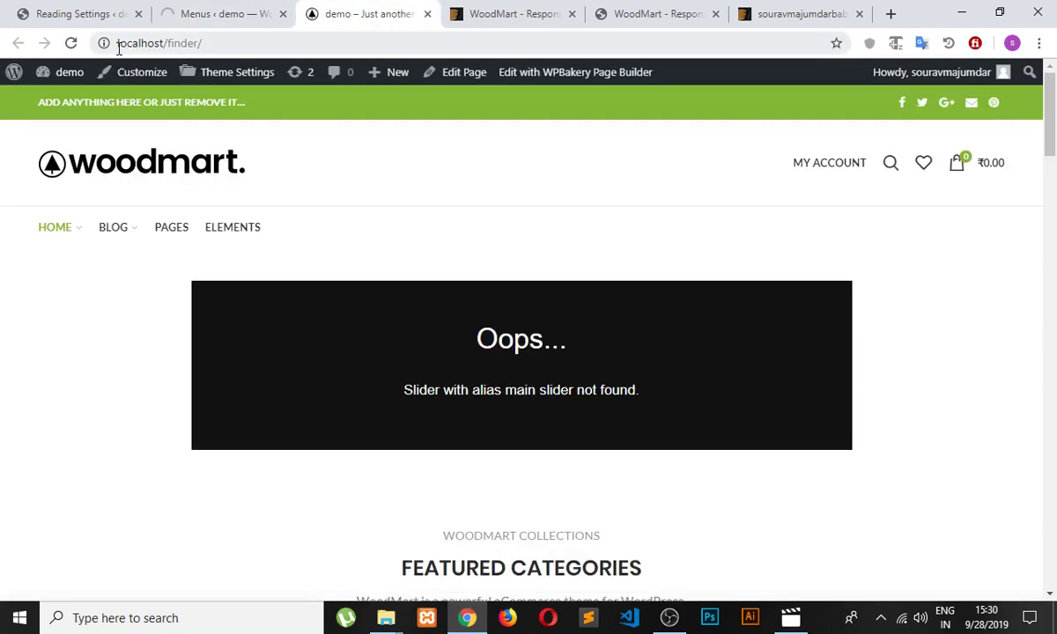
click(71, 42)
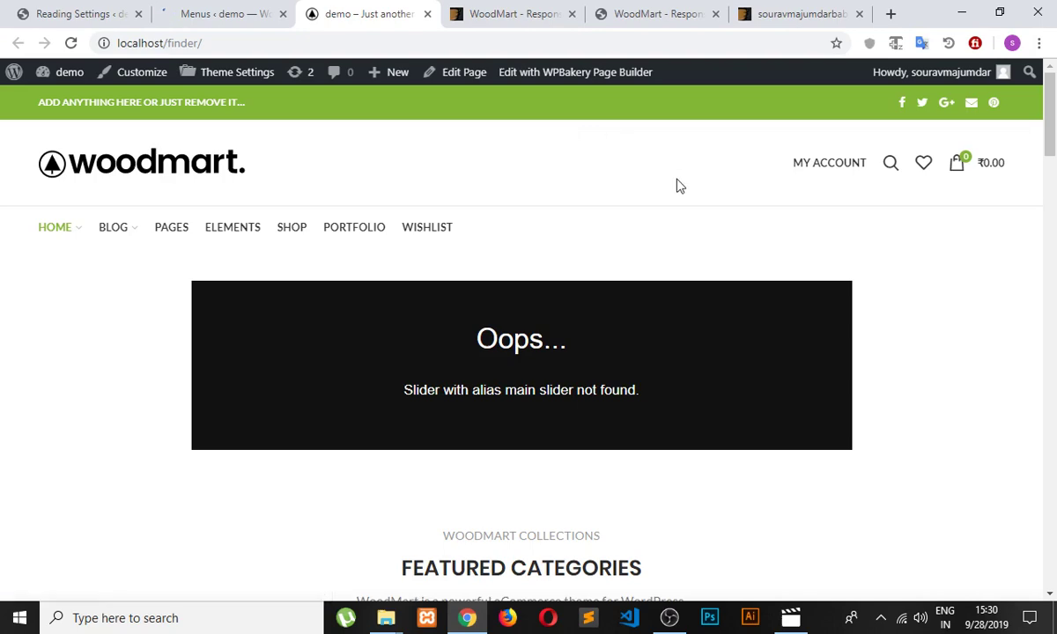
scroll(663, 286, down, 5)
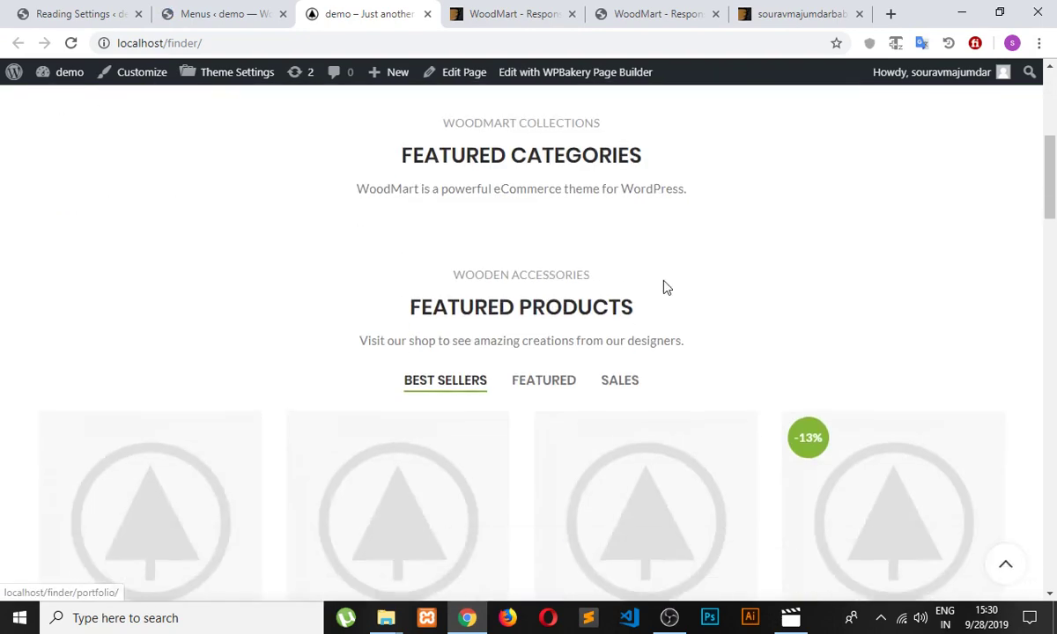
scroll(617, 256, up, 5)
Step: Compare the local front page's Featured Categories and slider areas with the WoodMart theme preview
click(220, 13)
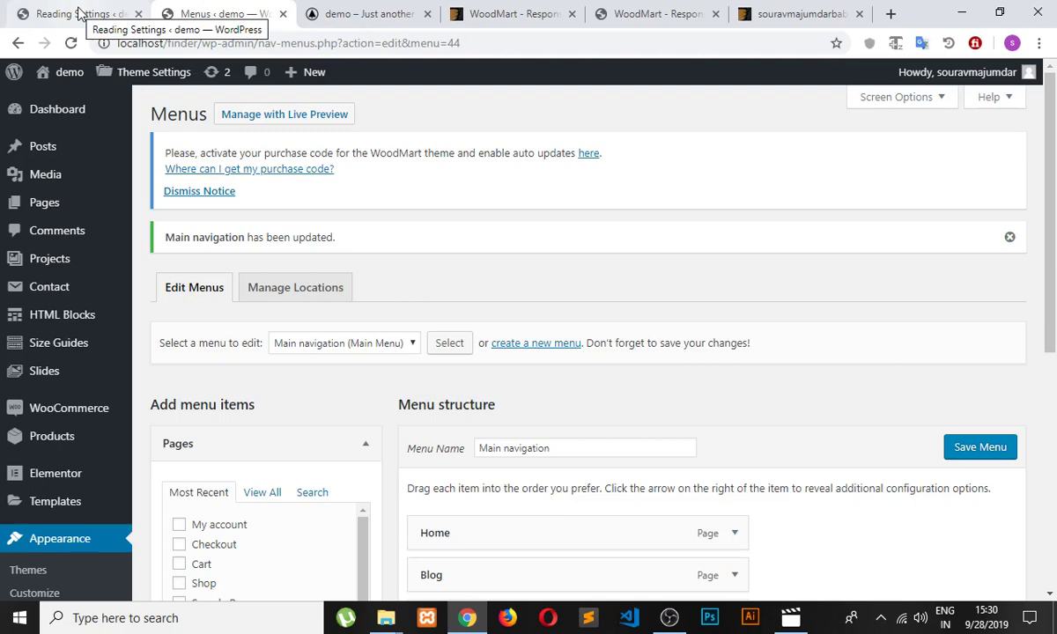
click(370, 14)
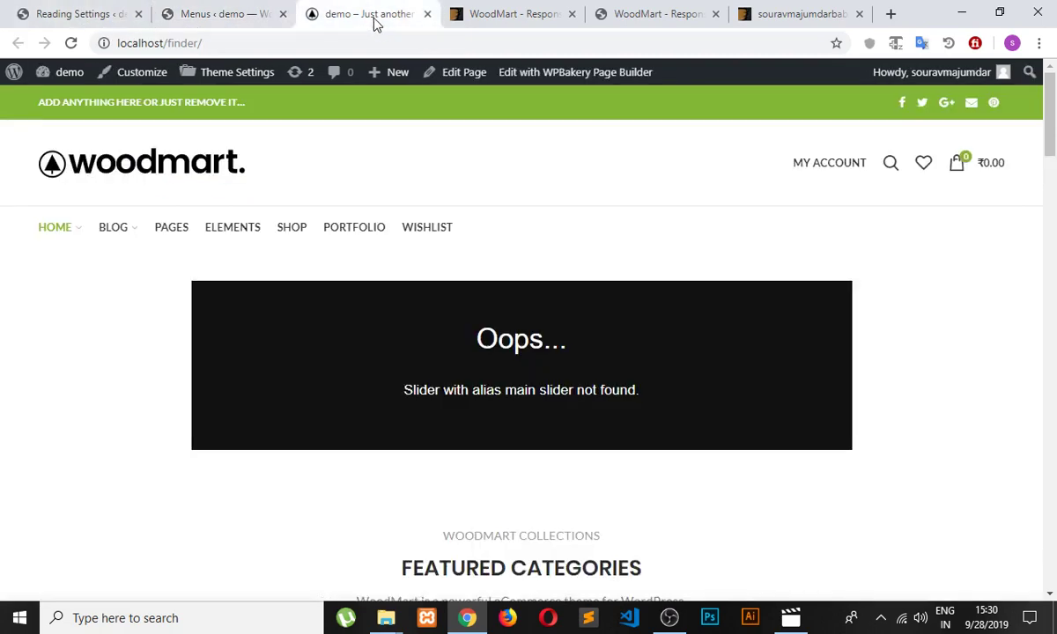
scroll(399, 243, down, 5)
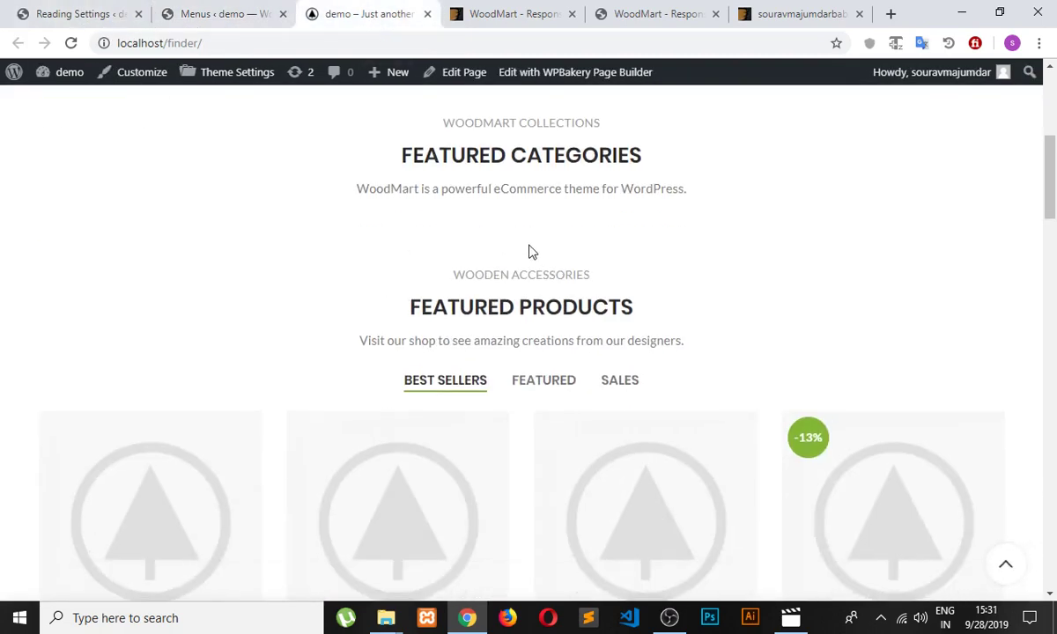
click(463, 10)
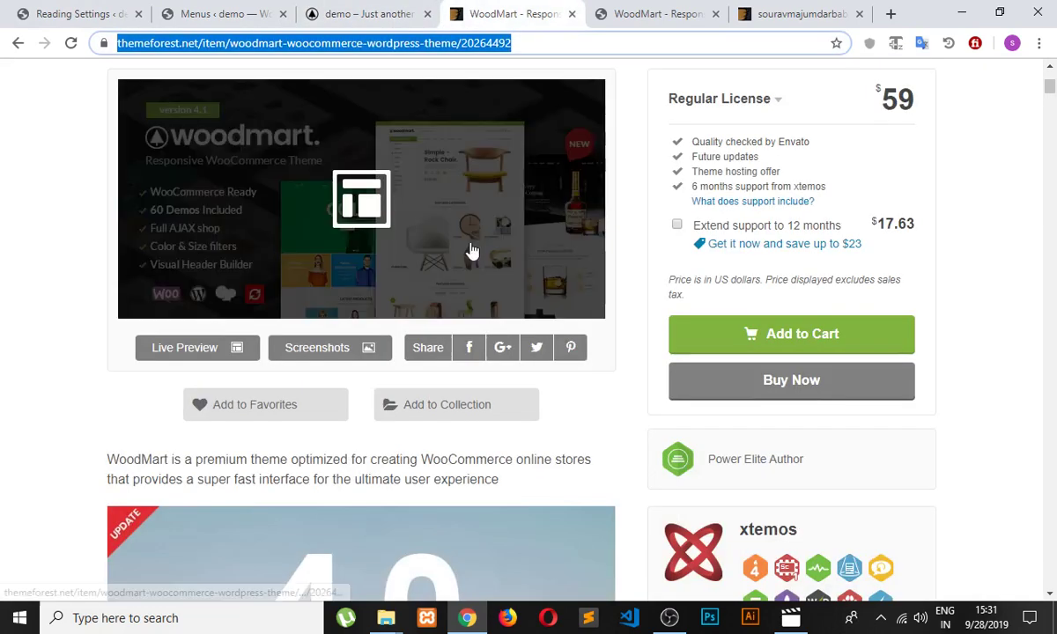
click(674, 13)
scroll(449, 339, down, 6)
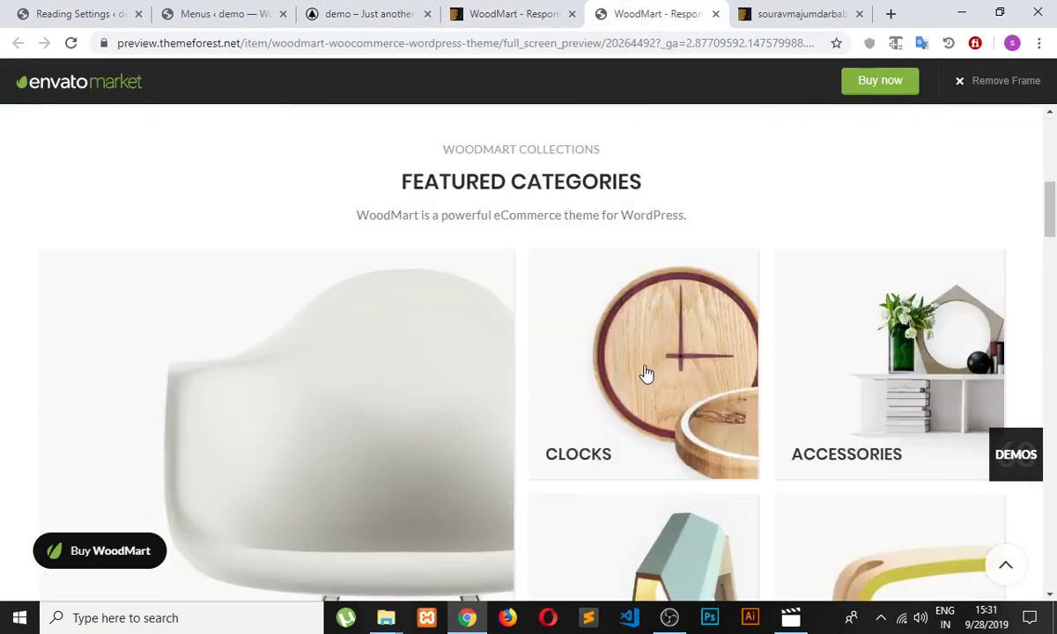
scroll(740, 315, up, 5)
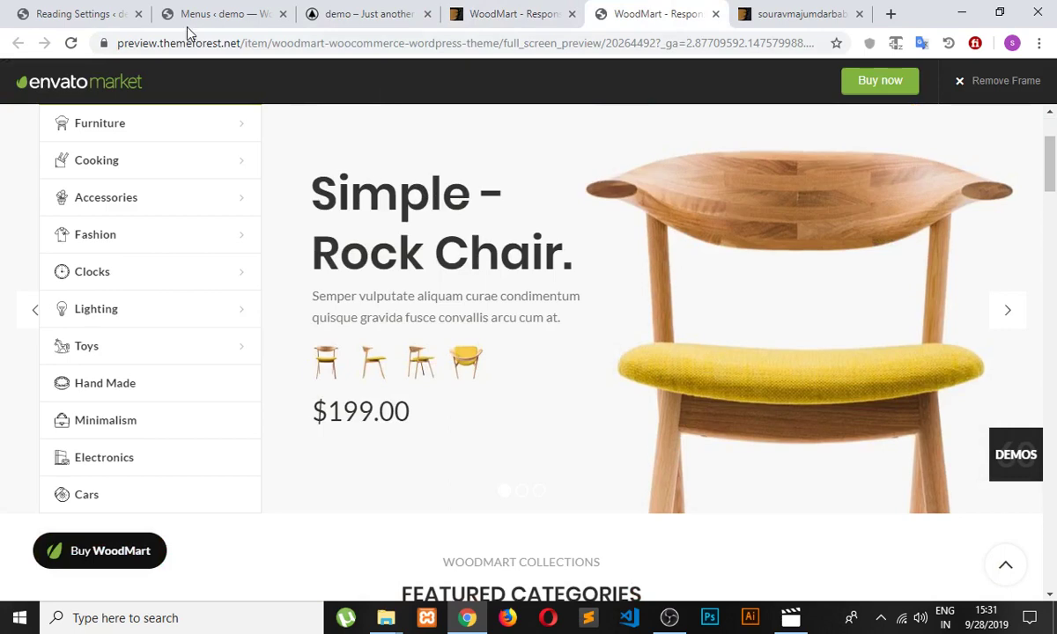
Step: Review the homepage and posts page choices in the site's Reading Settings
key(ctrl+1)
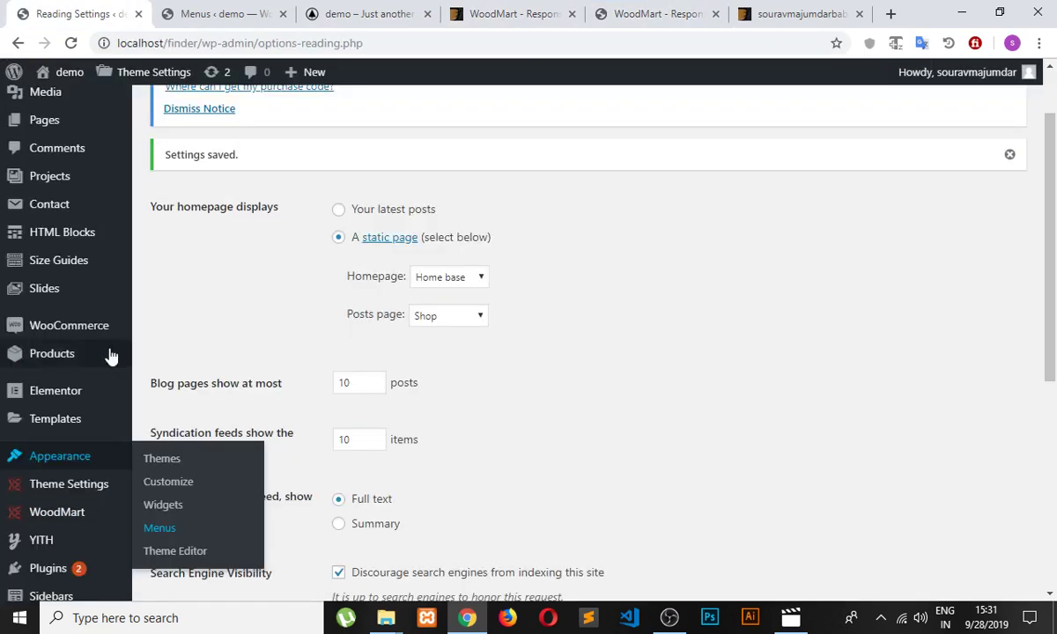
scroll(159, 406, down, 4)
scroll(264, 440, up, 1)
scroll(302, 431, up, 3)
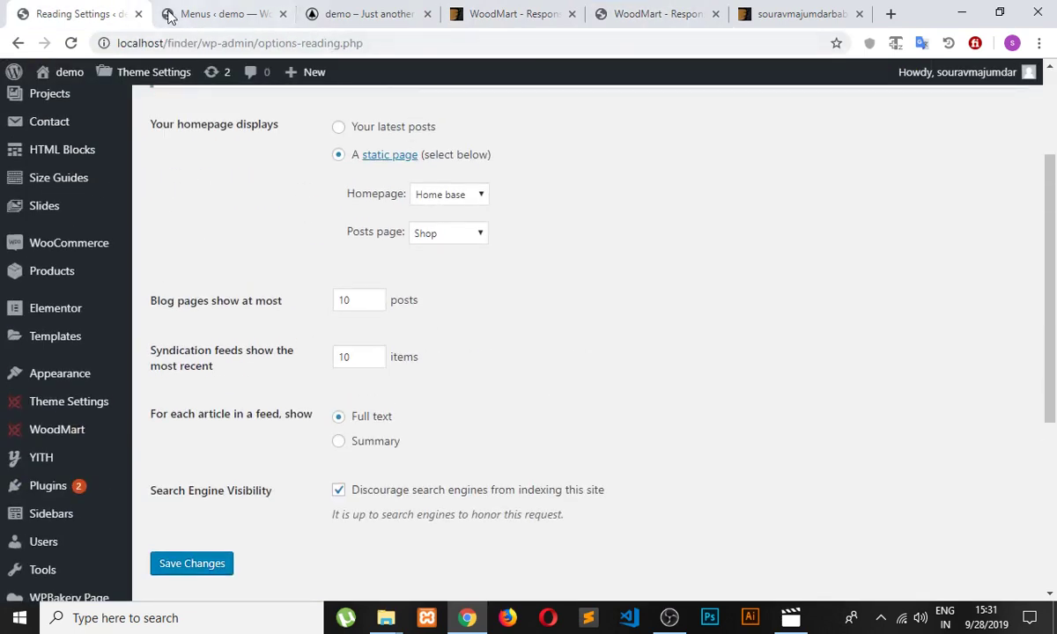
key(ctrl+2)
Step: Open the local site's front page for editing with WPBakery Page Builder in a new tab and switch to it
click(366, 13)
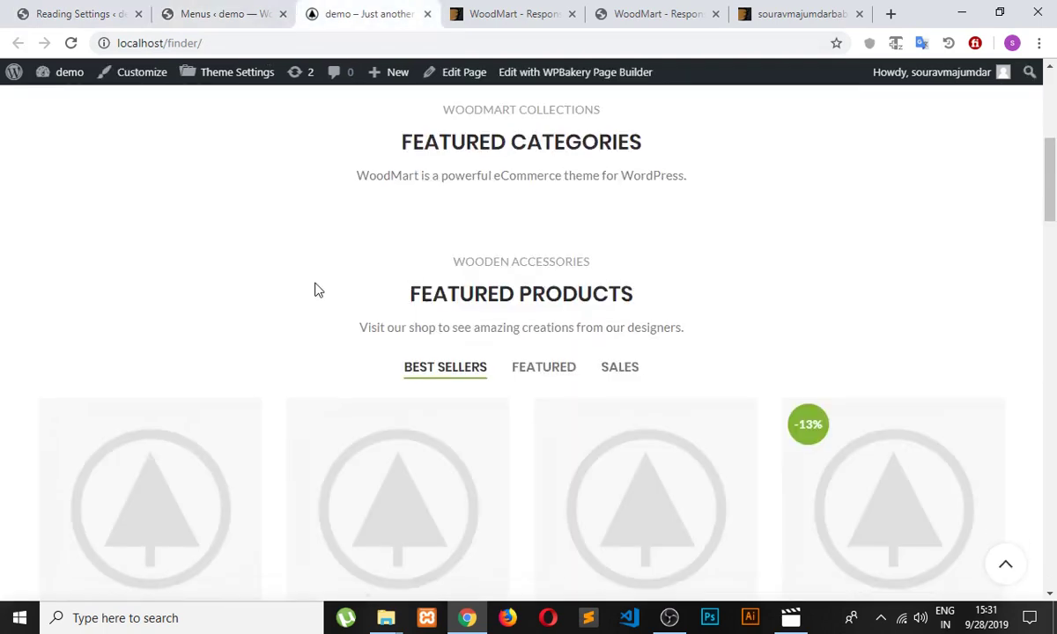
scroll(335, 291, up, 5)
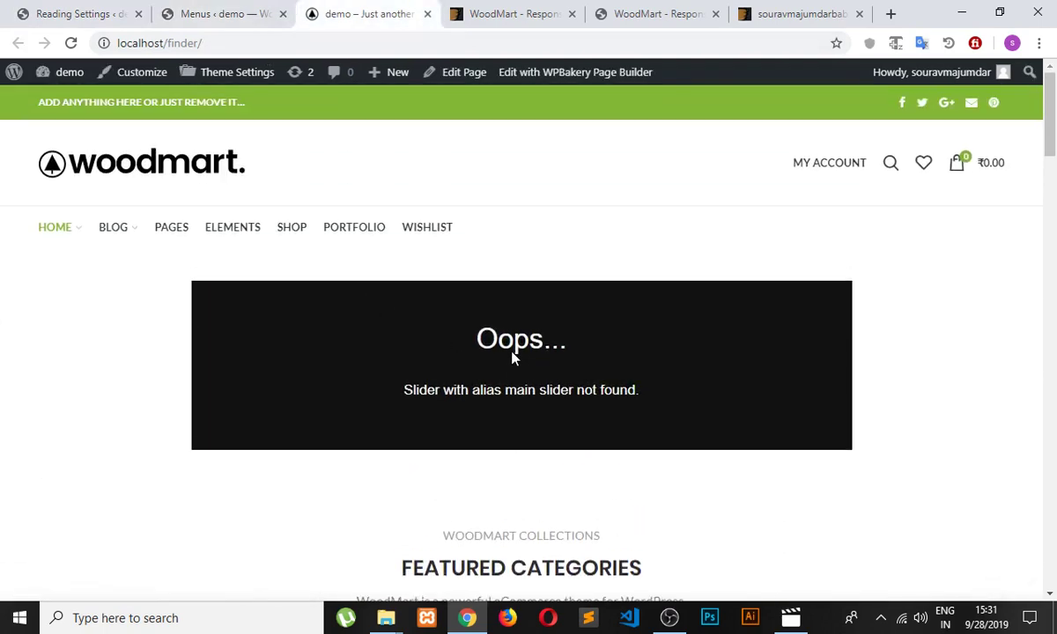
right_click(568, 74)
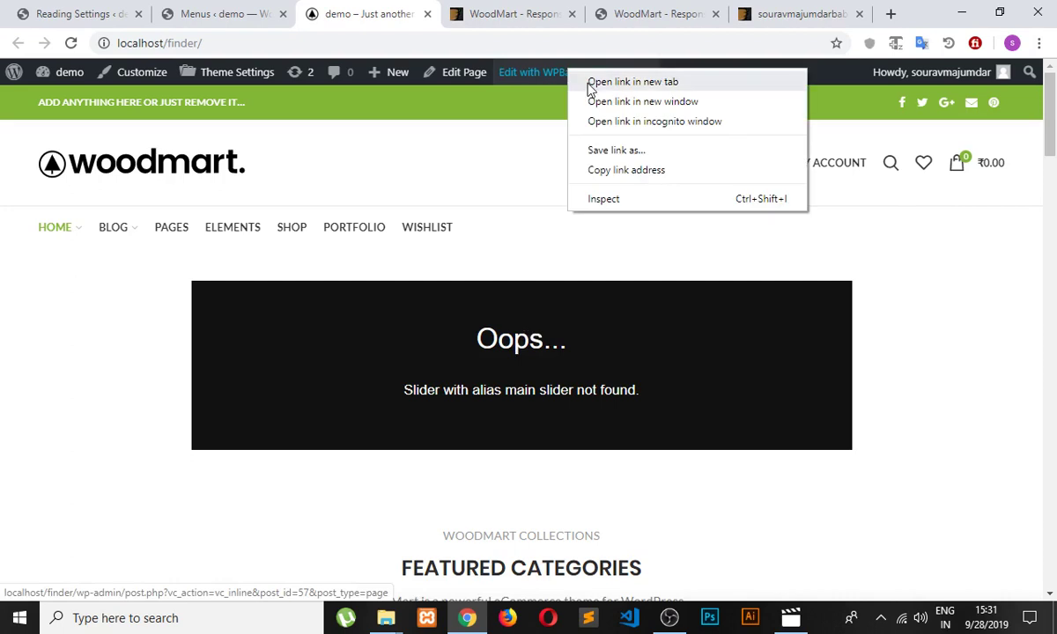
click(590, 86)
click(415, 26)
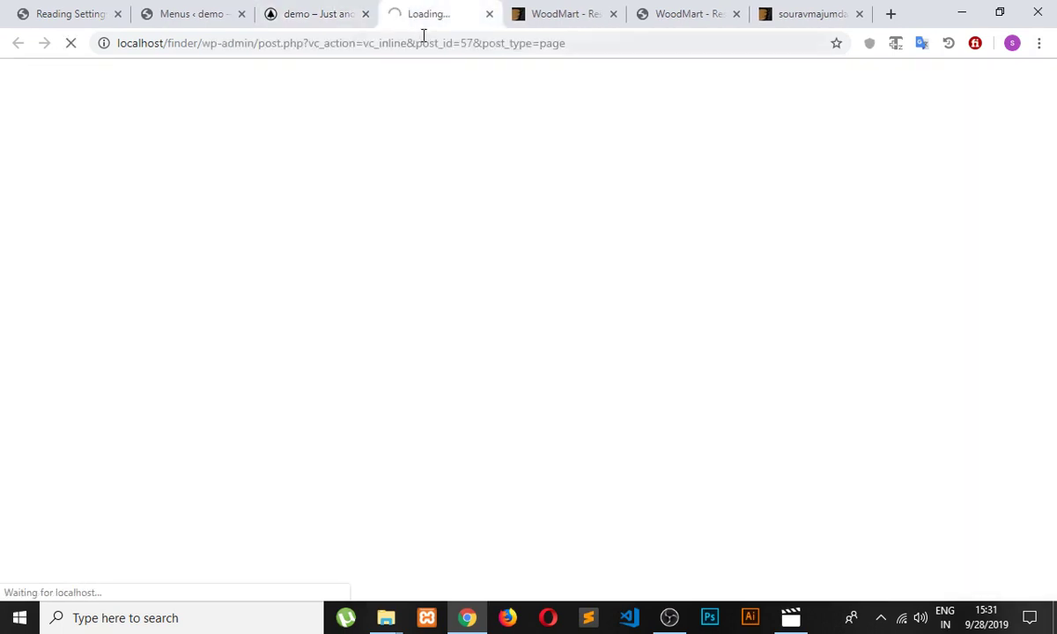
click(307, 13)
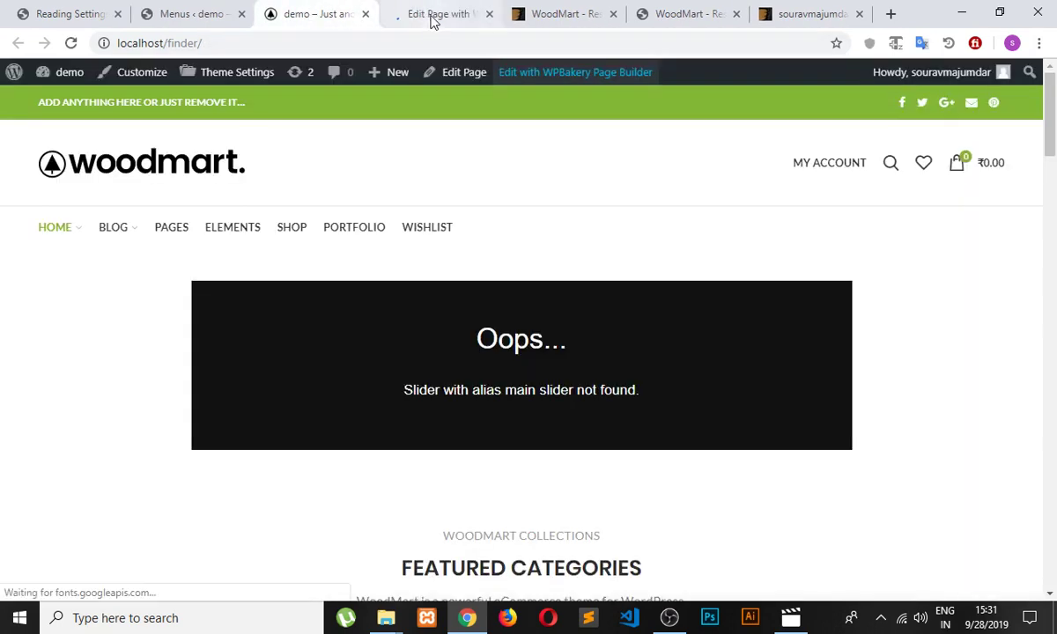
click(432, 16)
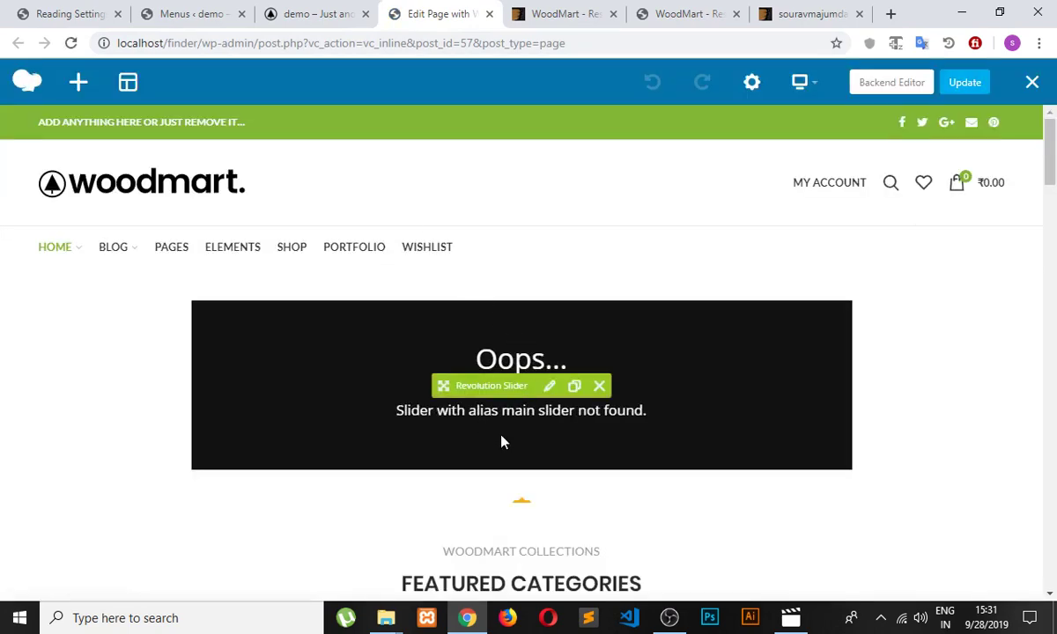
Step: Open the settings of the front page's Revolution Slider element and check which sliders can be selected
click(552, 387)
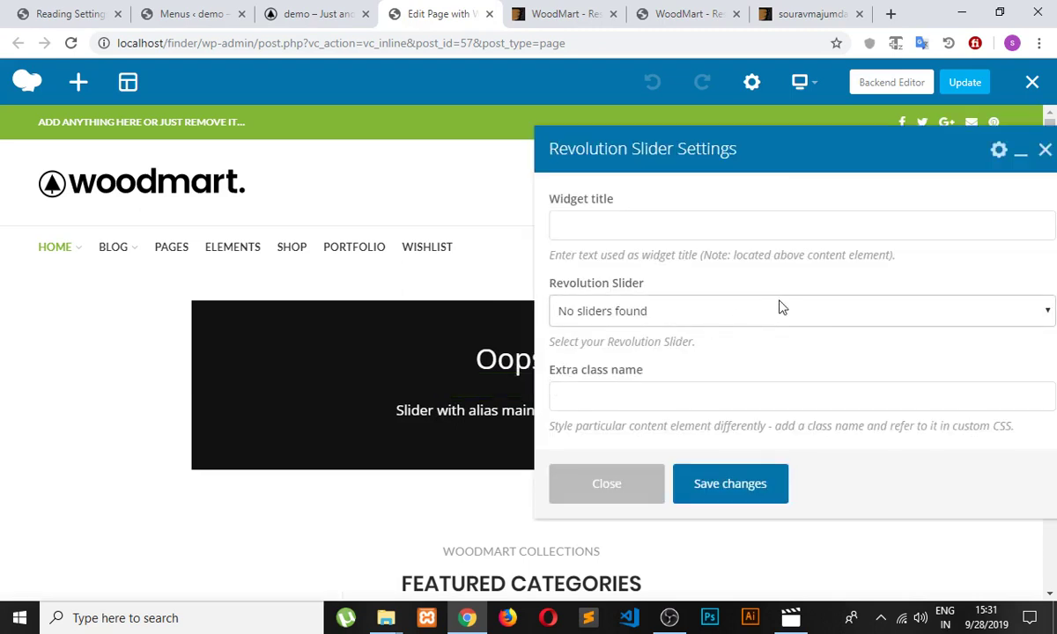
click(776, 319)
click(643, 333)
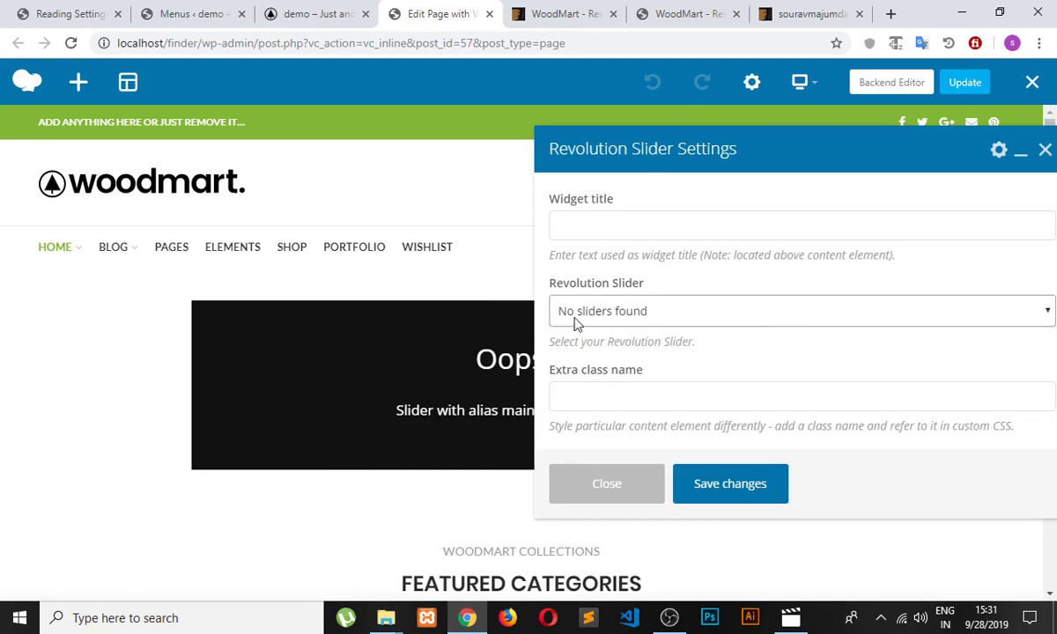
click(617, 313)
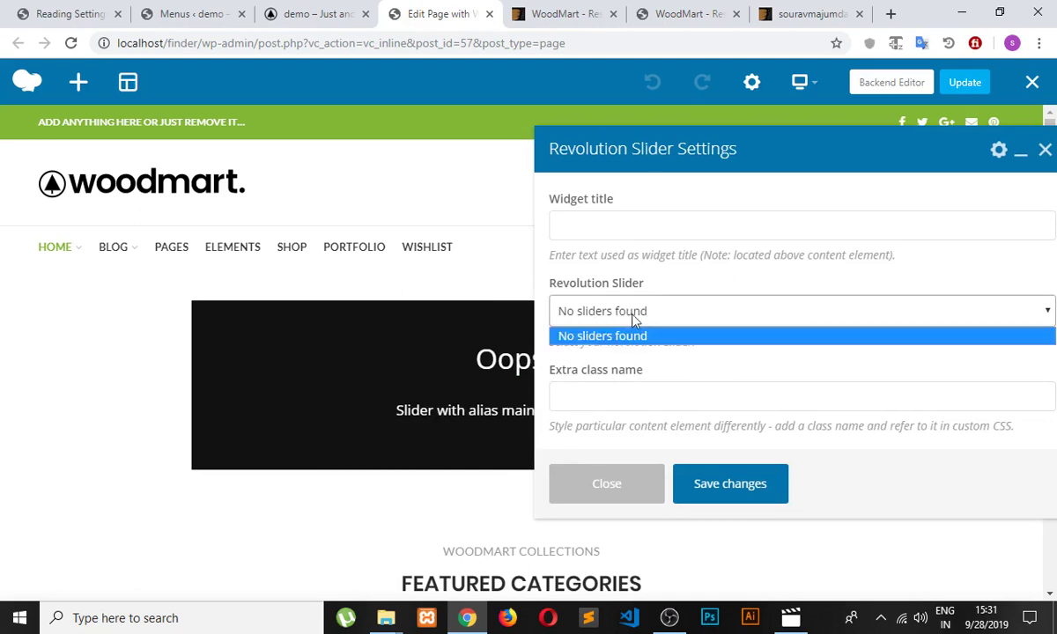
Step: Close the front page's Revolution Slider element settings and open the manual import of Slider Revolution in the site's dashboard
click(616, 335)
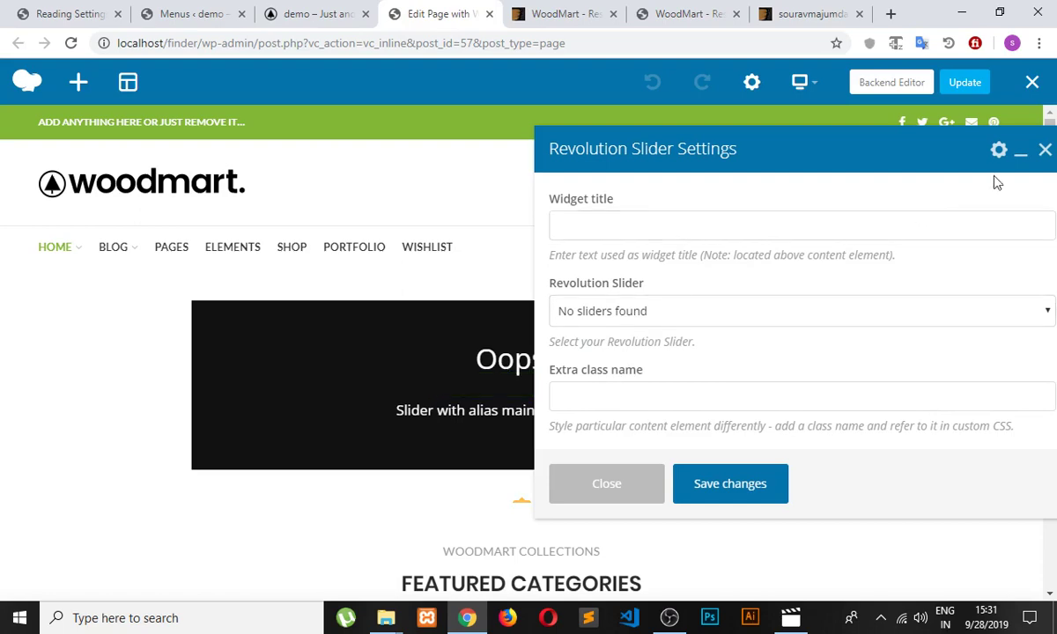
click(1045, 150)
click(71, 13)
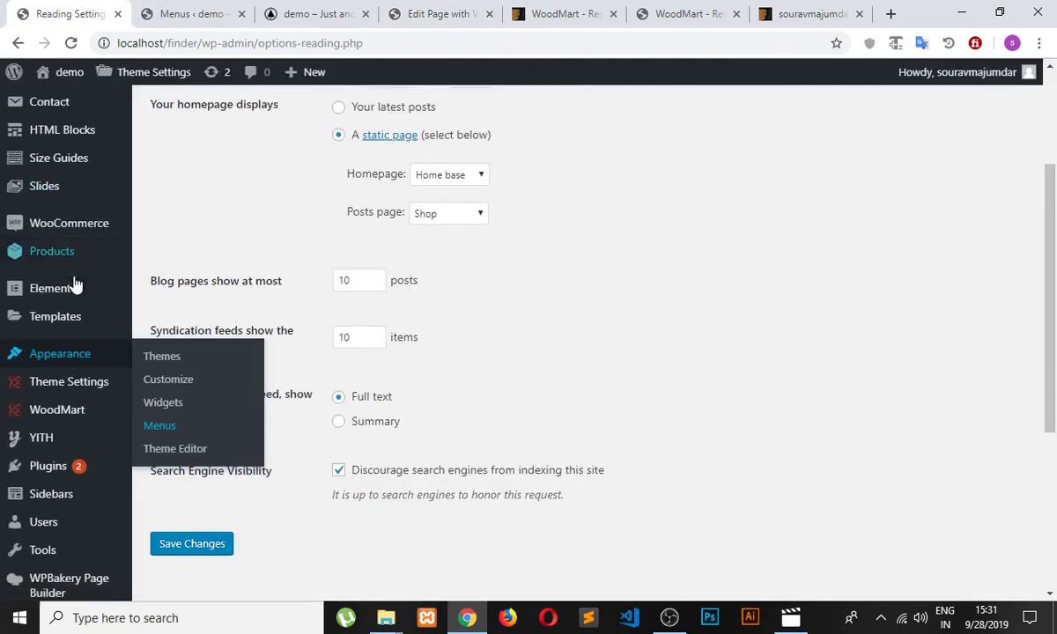
scroll(84, 390, down, 3)
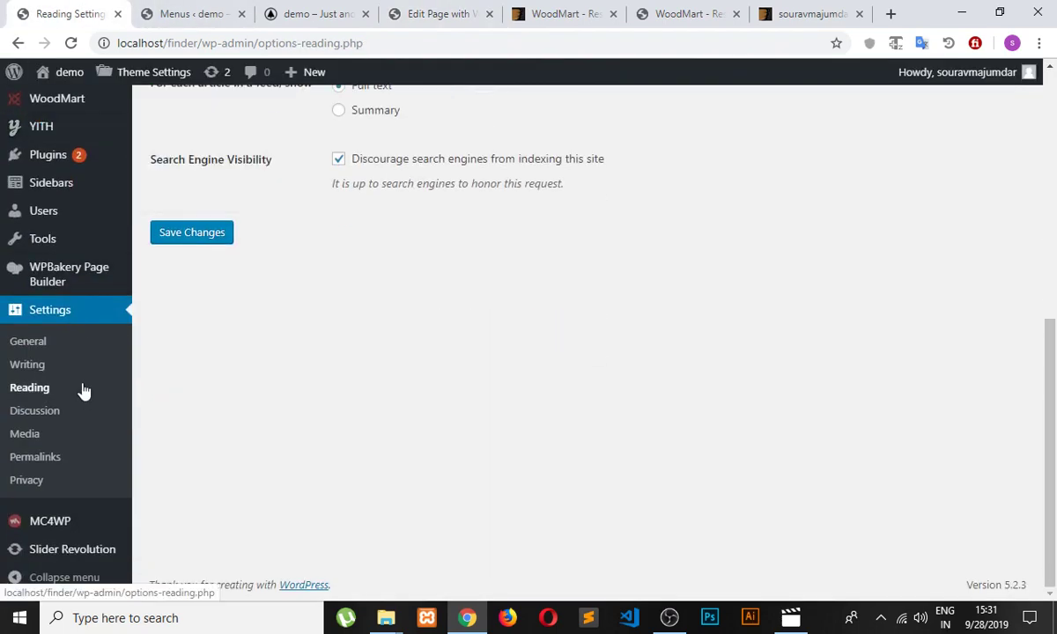
click(83, 551)
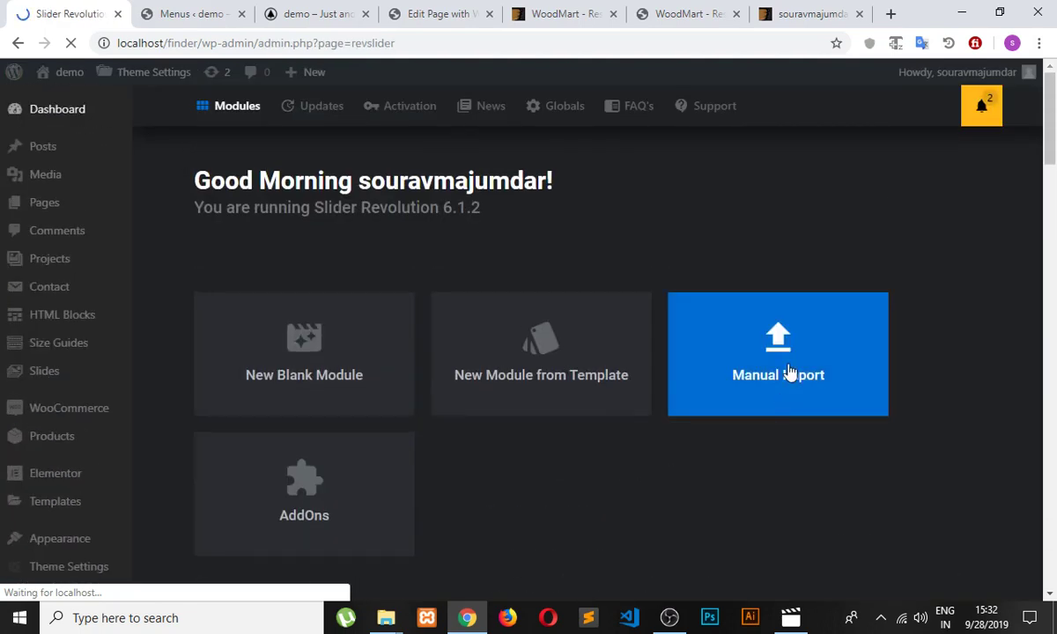
click(789, 368)
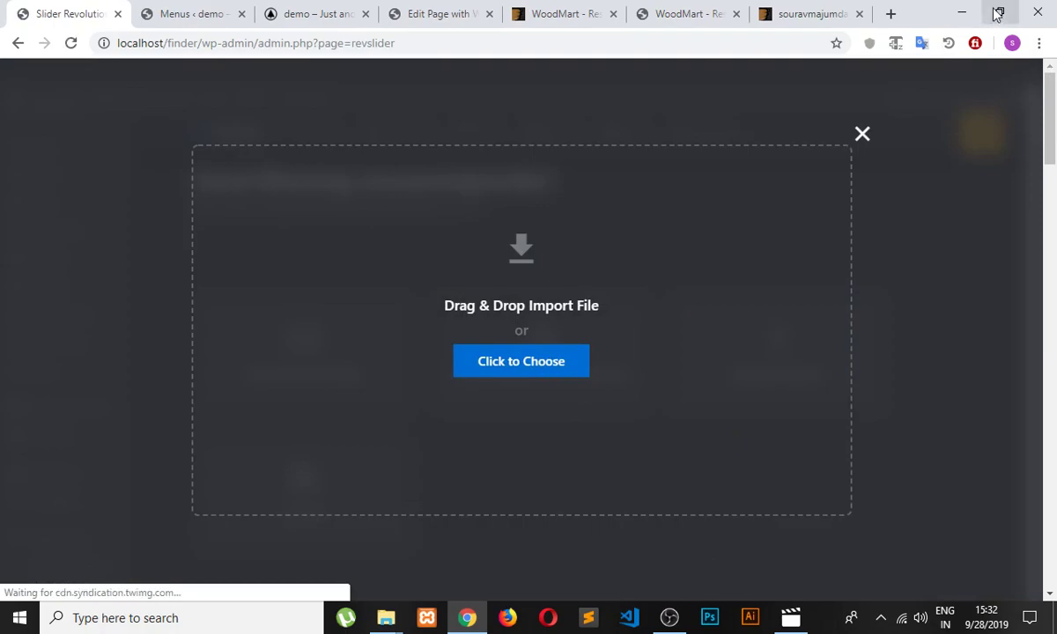
Step: Inspect the home-classic archive in the desktop's dummy slider folder by viewing hc.jpg in images\uploads\2018\06, closing the archive when done
key(super+d)
double_click(566, 49)
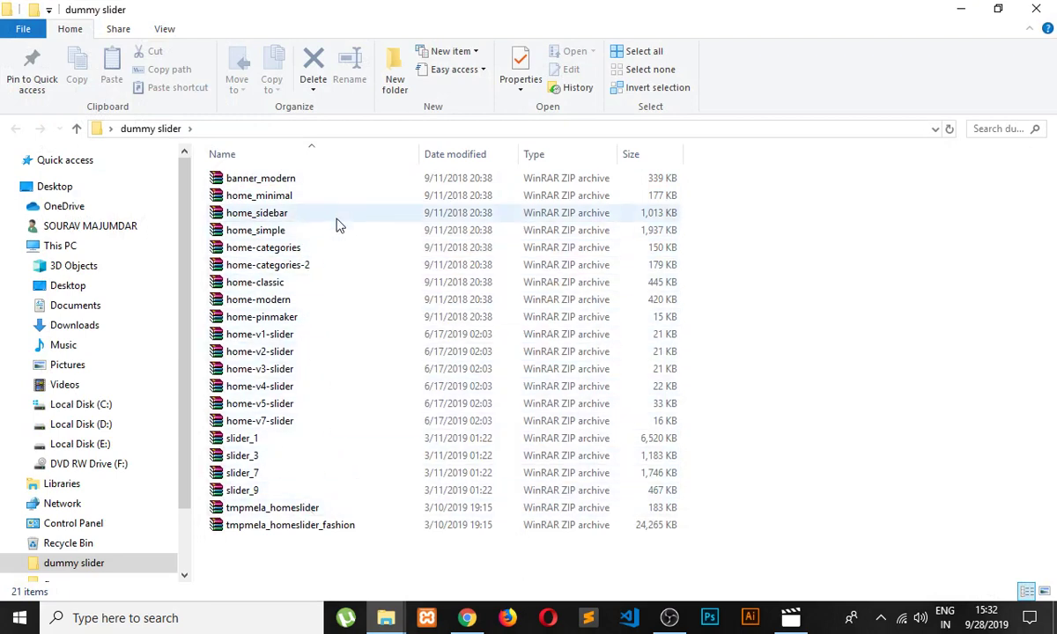
double_click(299, 283)
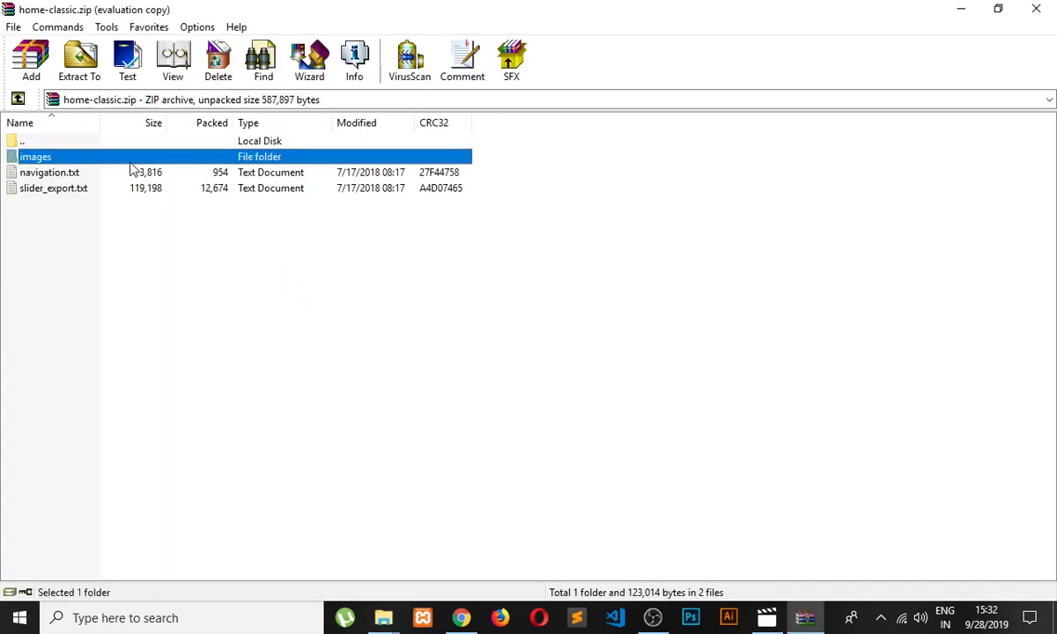
double_click(123, 155)
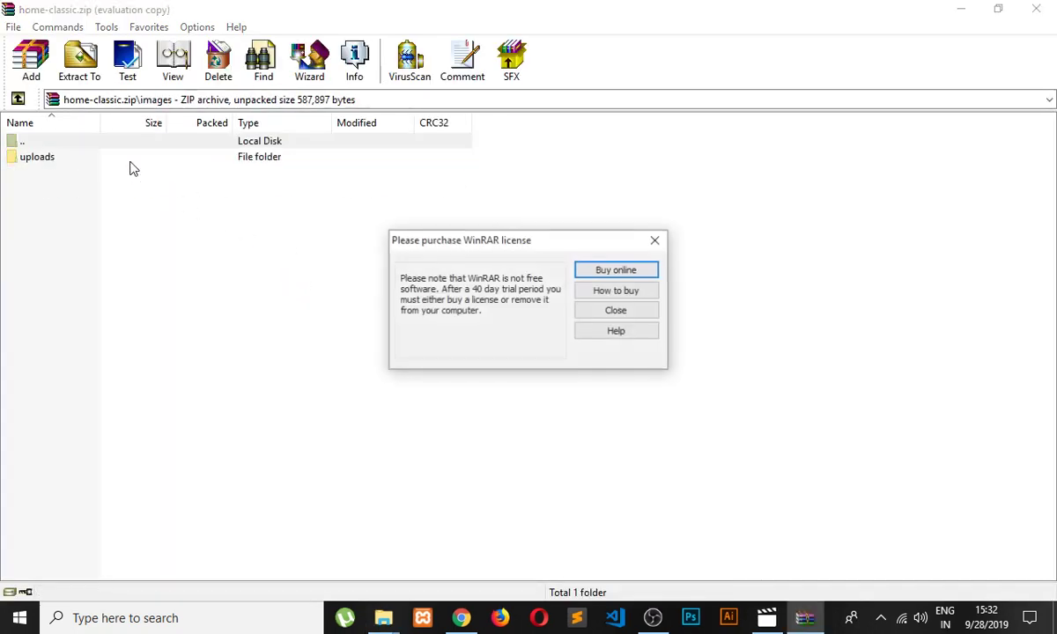
click(613, 312)
double_click(95, 159)
double_click(96, 161)
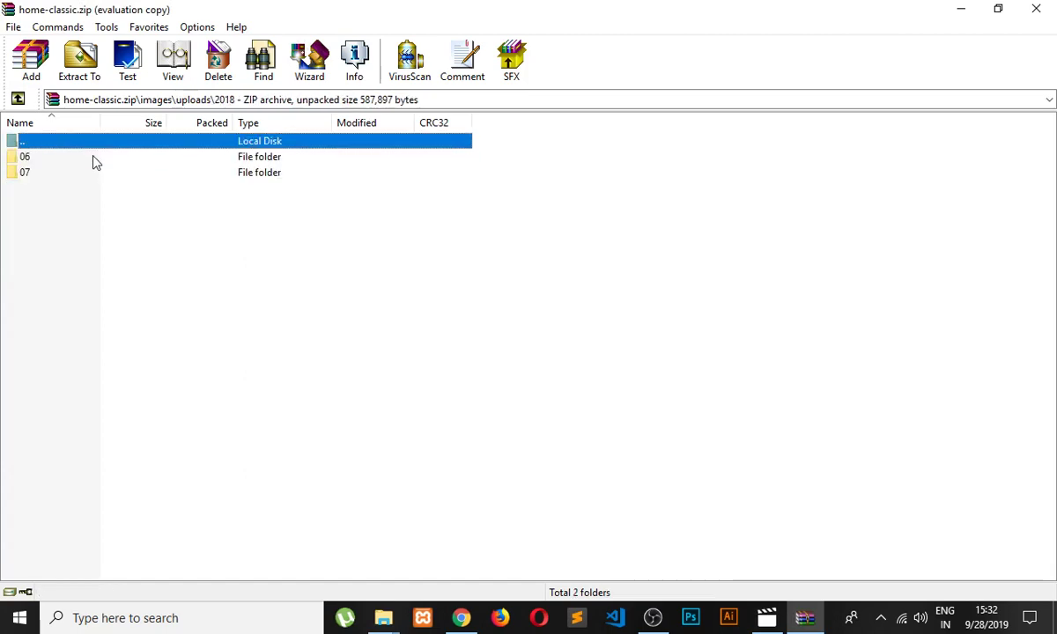
double_click(94, 164)
double_click(76, 159)
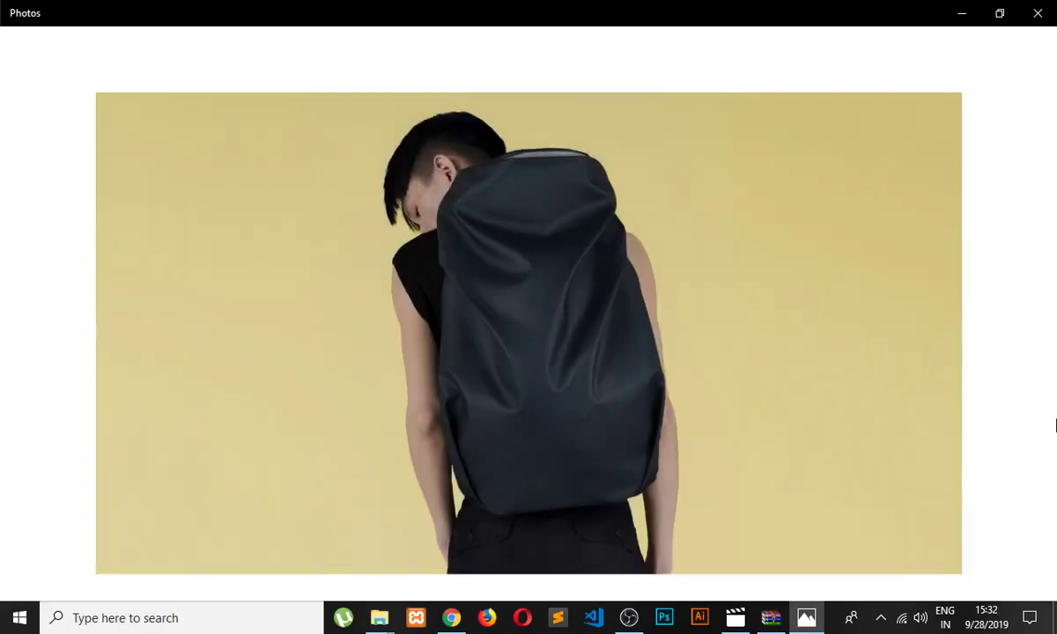
click(1037, 12)
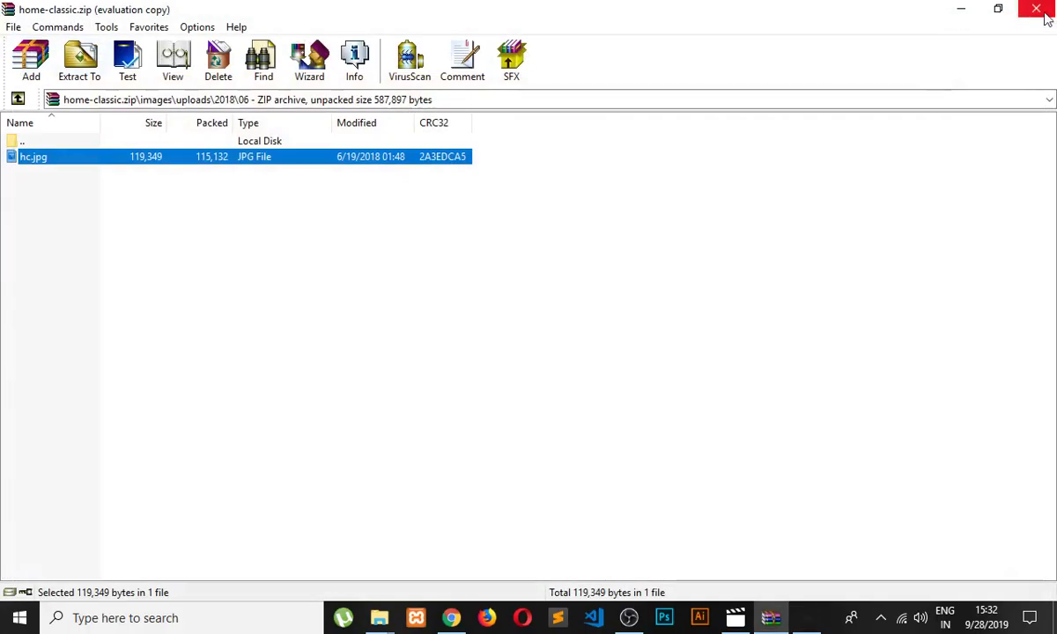
click(1036, 9)
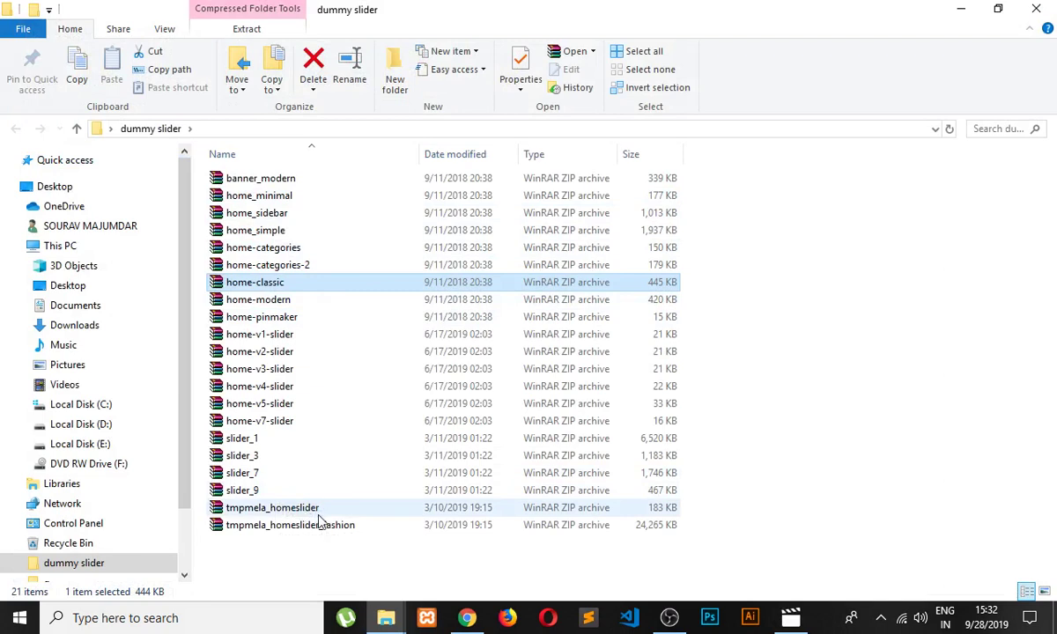
Step: Inspect the home-v1-slider archive by viewing the electro-home PNG image in images\2018\10, closing the archive when done
double_click(295, 340)
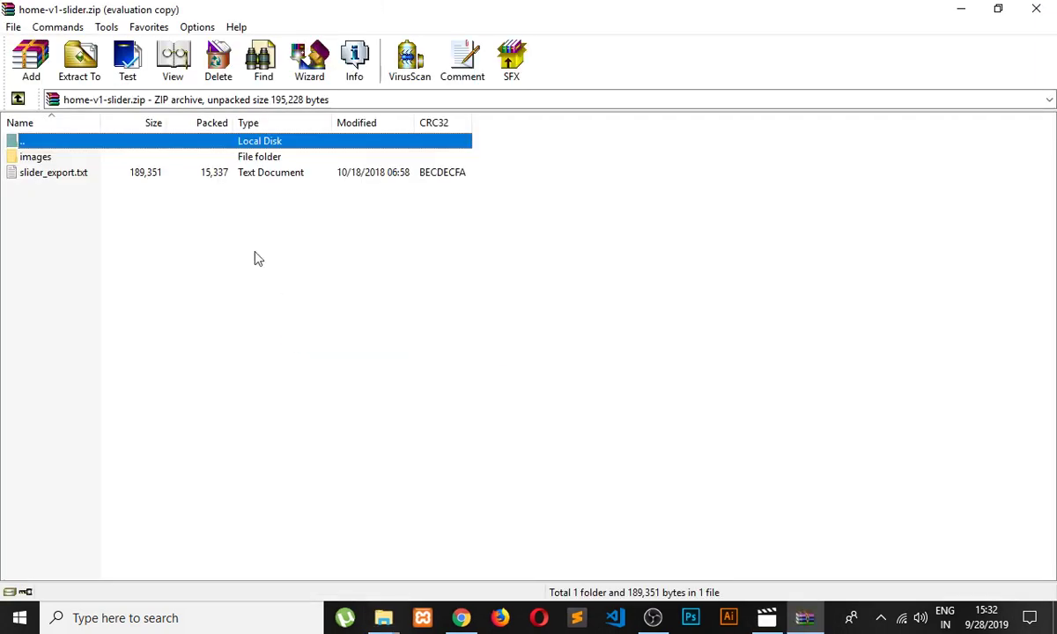
double_click(168, 158)
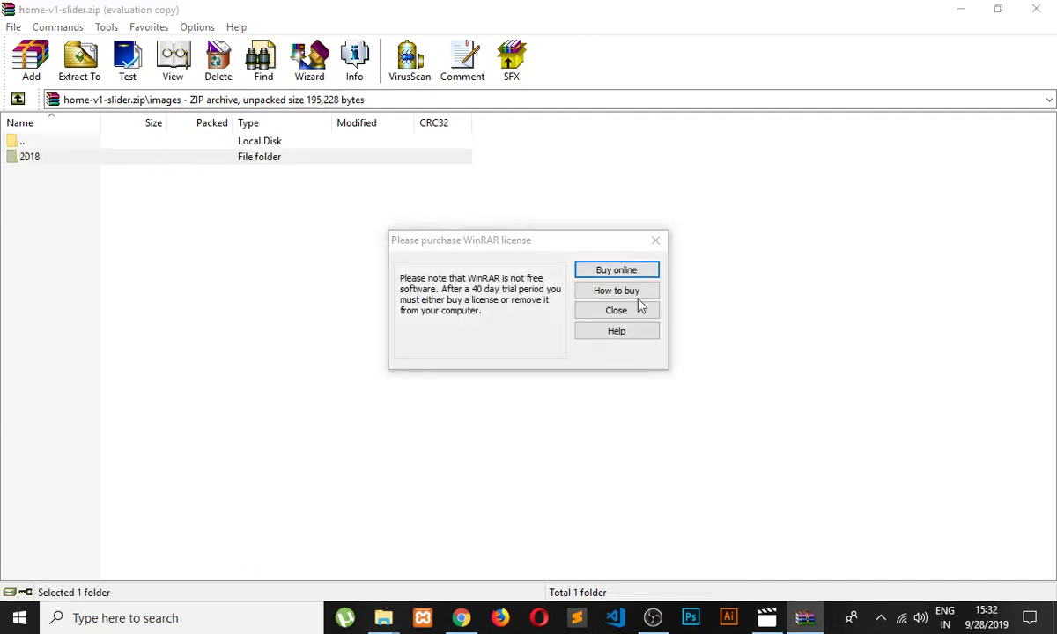
click(627, 310)
double_click(90, 147)
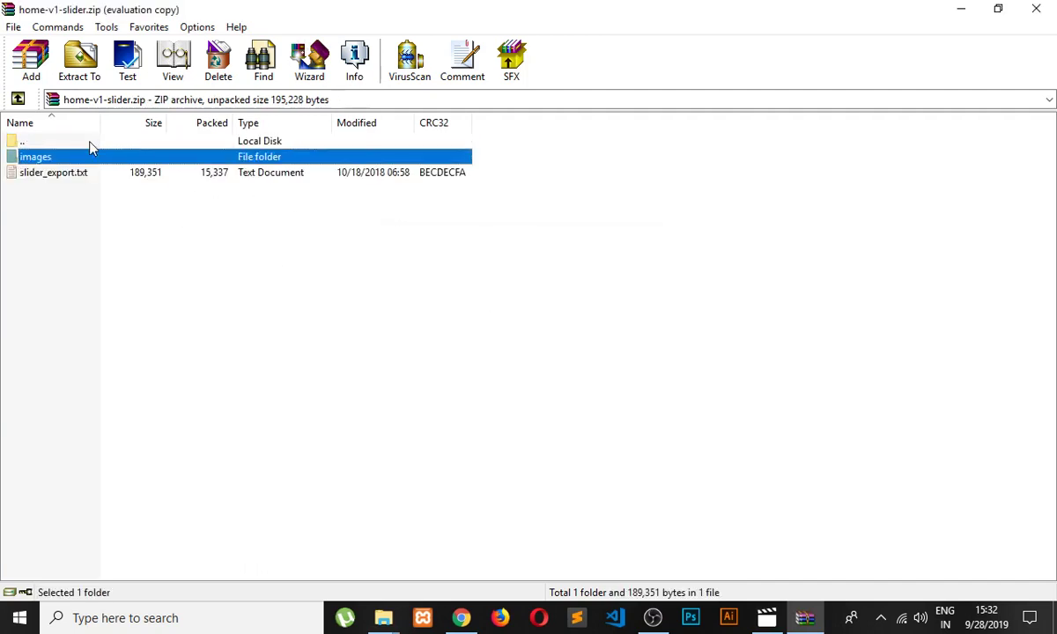
double_click(97, 160)
double_click(97, 160)
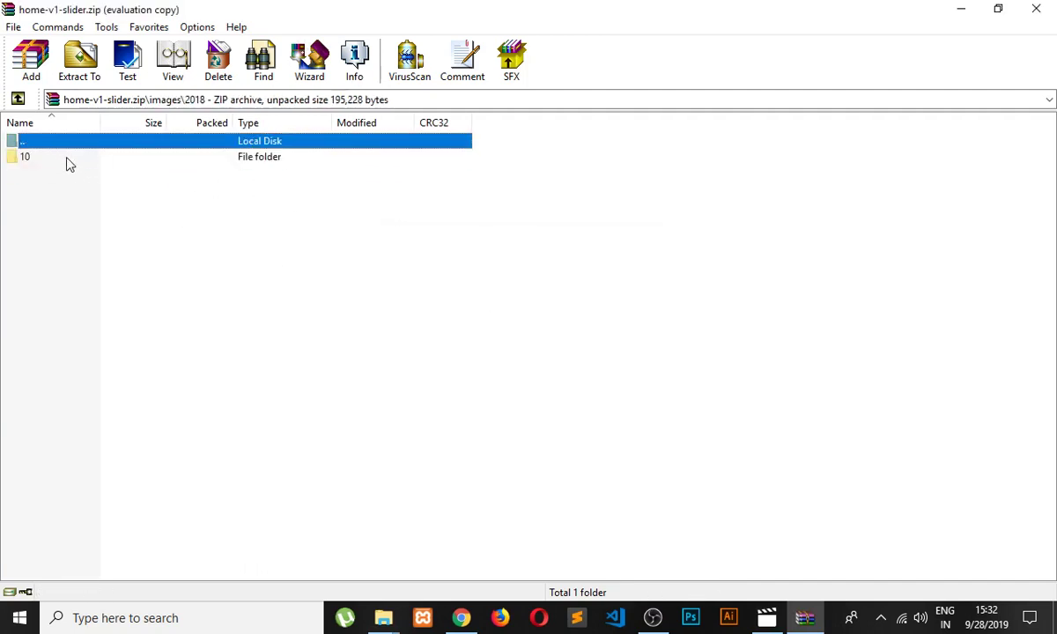
double_click(67, 160)
double_click(64, 157)
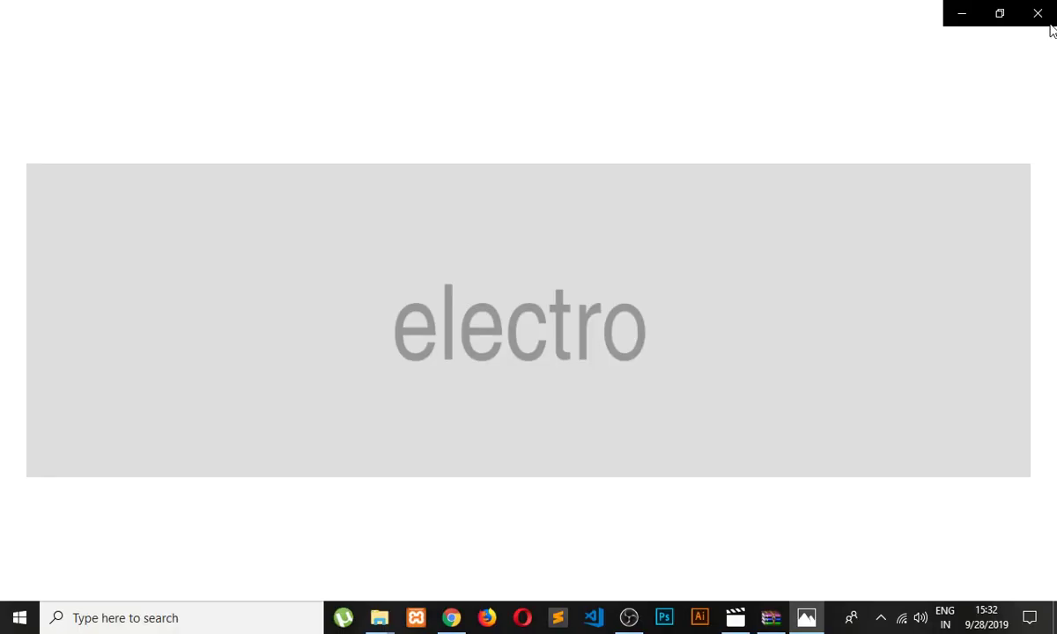
click(1038, 13)
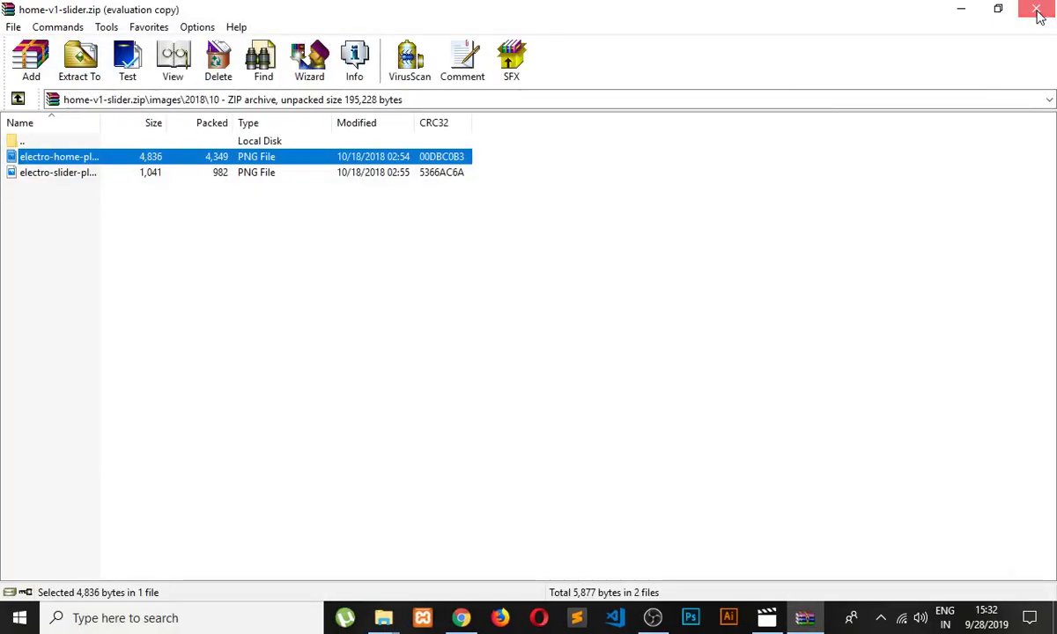
click(1036, 8)
Step: Close the dummy slider folder window and switch back to the Slider Revolution import in Chrome
click(322, 196)
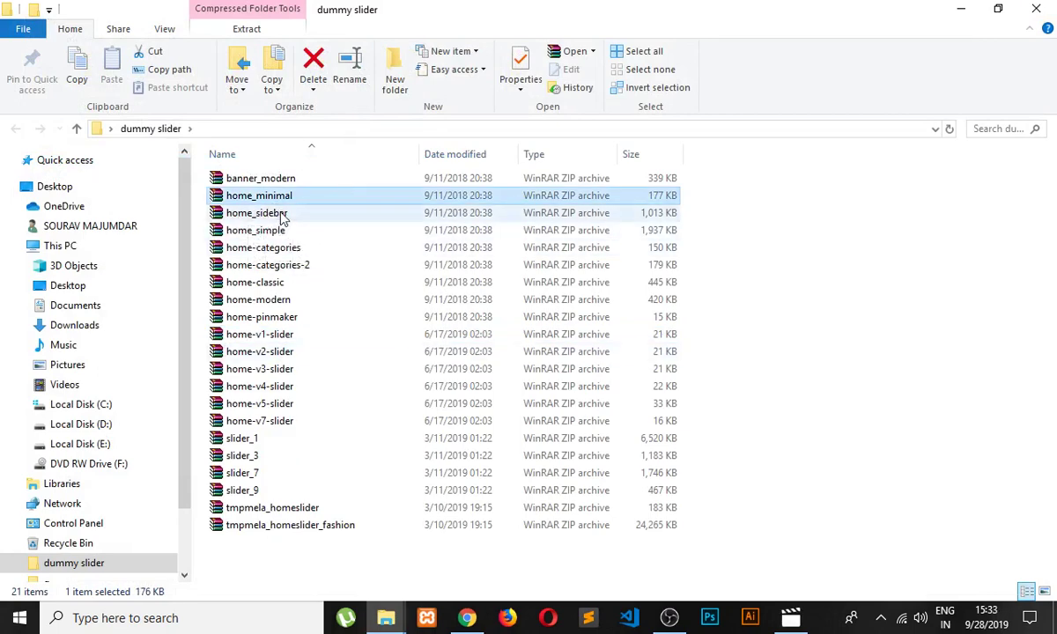
click(282, 214)
click(298, 249)
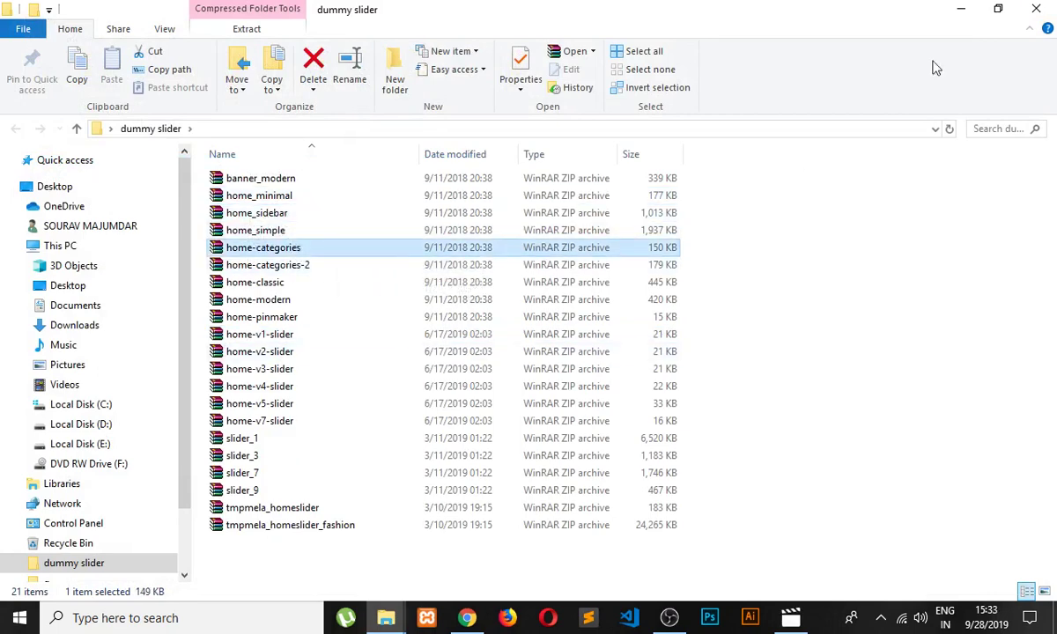
click(1029, 11)
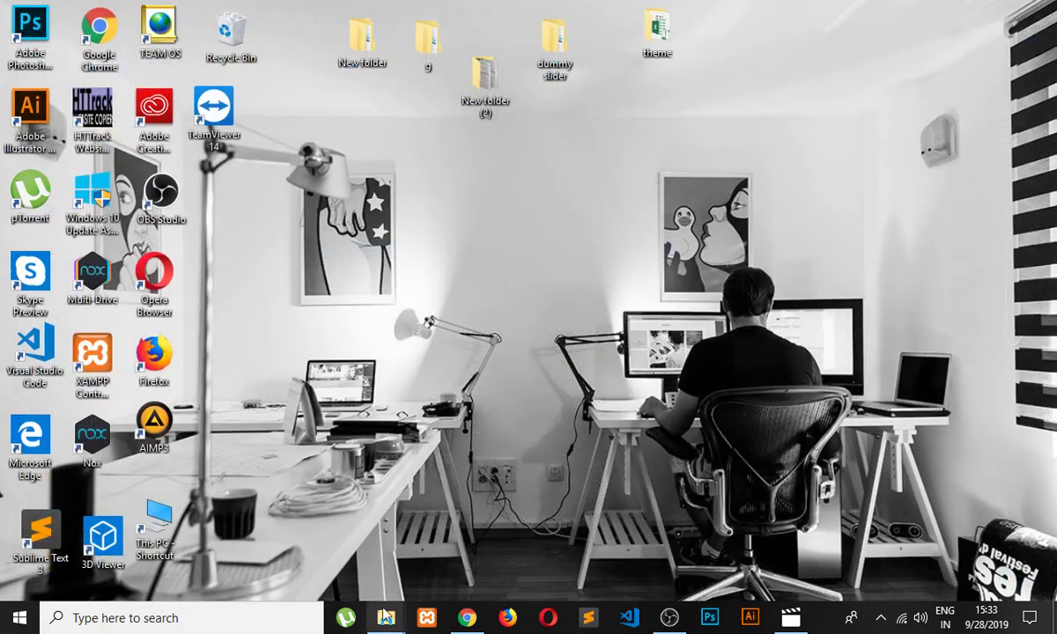
click(483, 619)
click(800, 621)
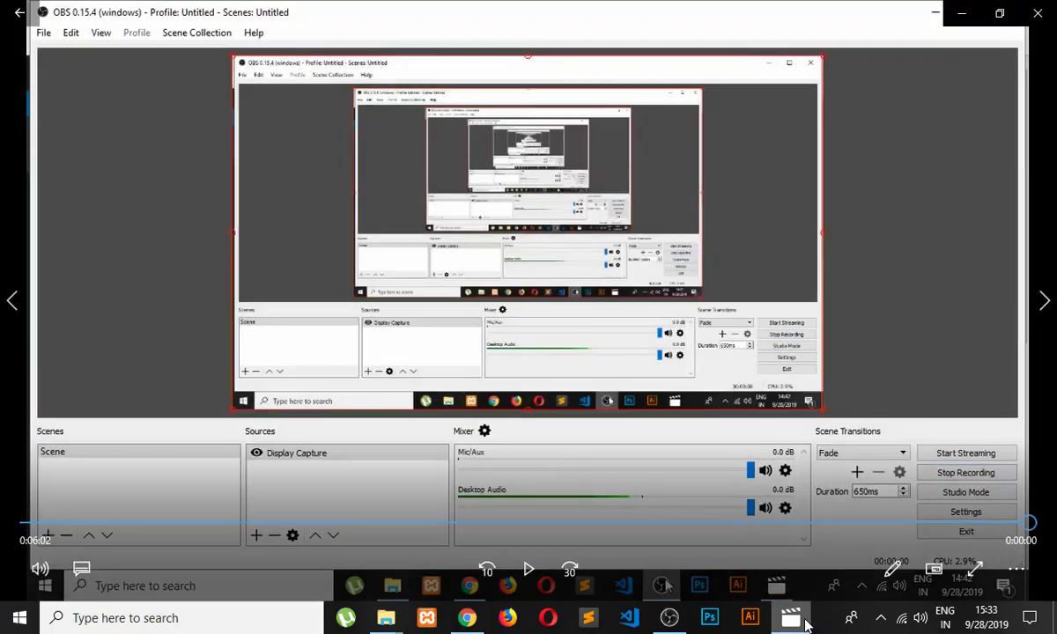
click(804, 623)
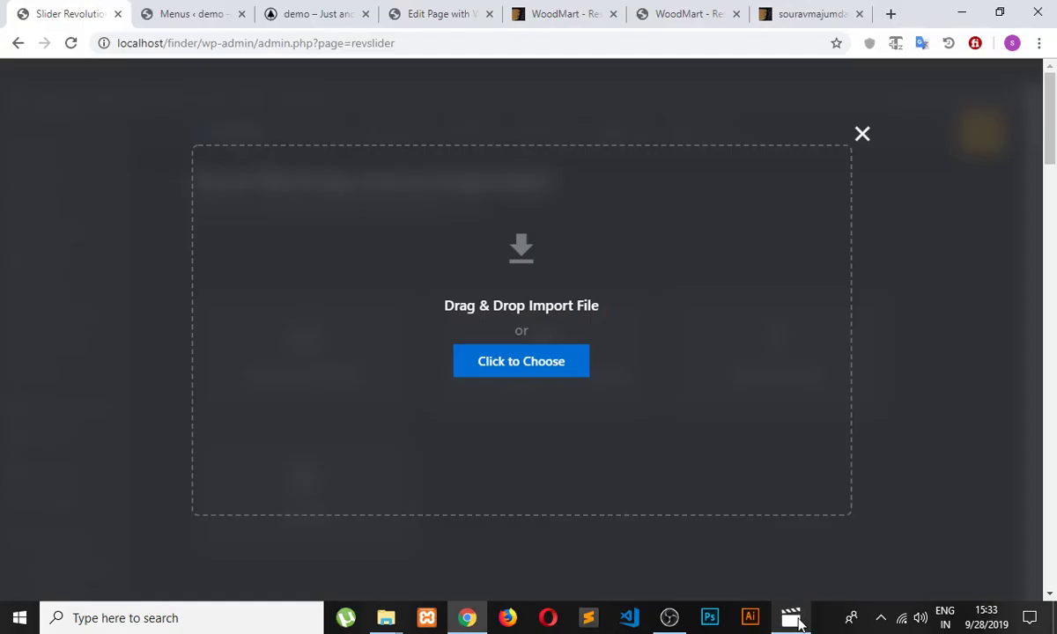
Step: Import the home-v1-slider archive from the desktop's dummy slider folder into Slider Revolution and check the module list
click(526, 355)
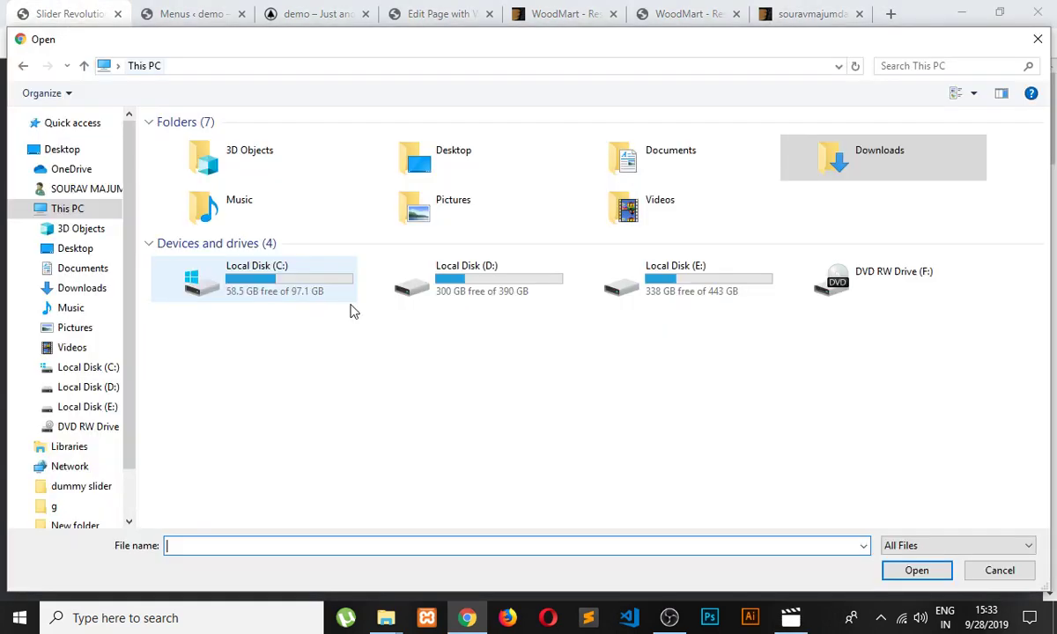
double_click(430, 161)
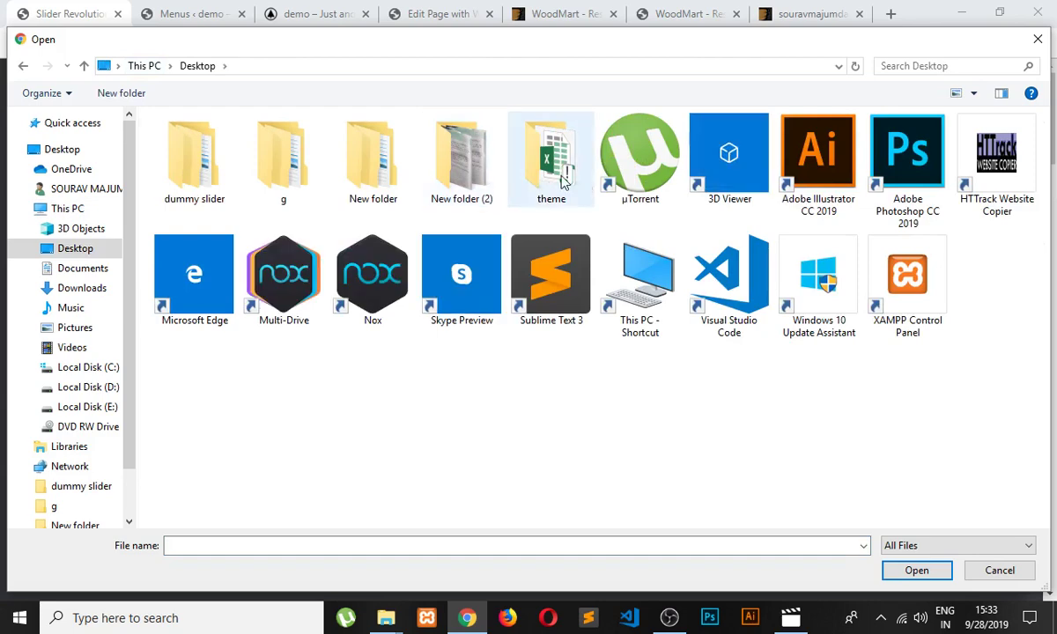
double_click(204, 182)
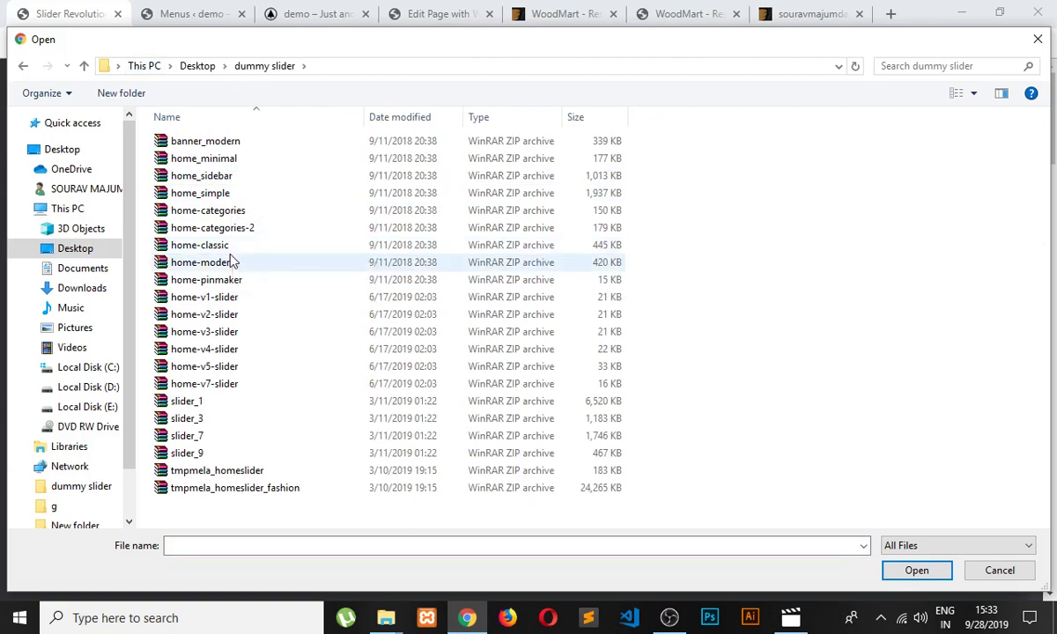
click(211, 251)
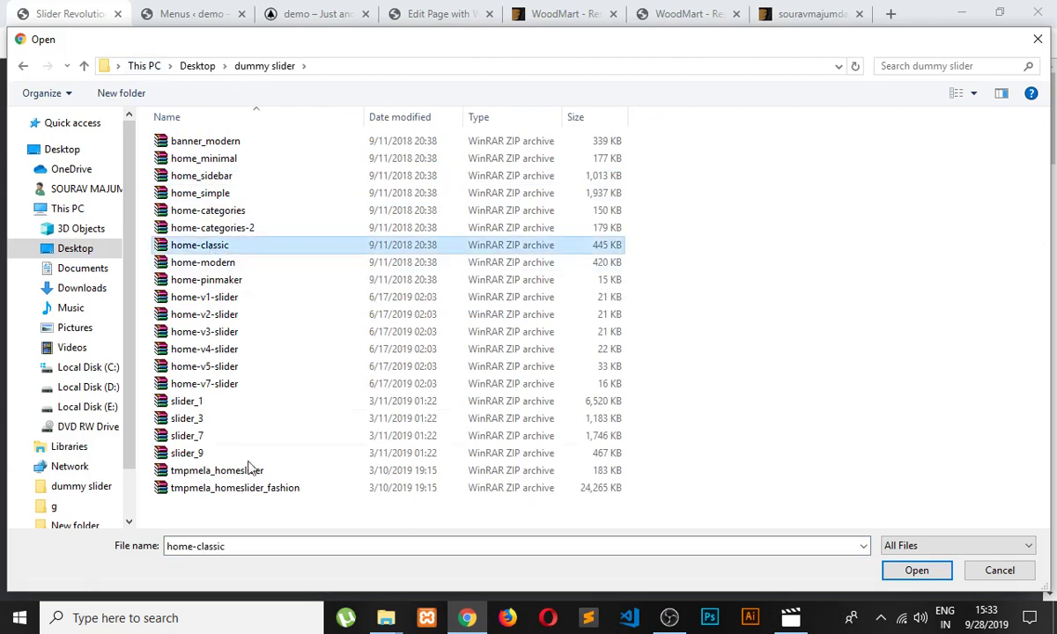
click(236, 299)
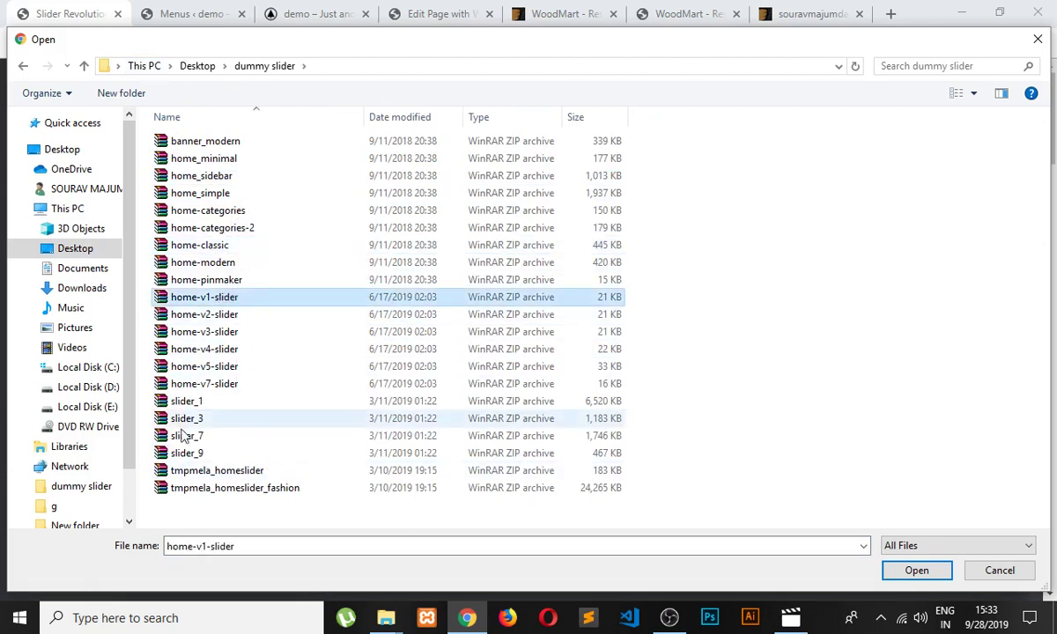
click(917, 571)
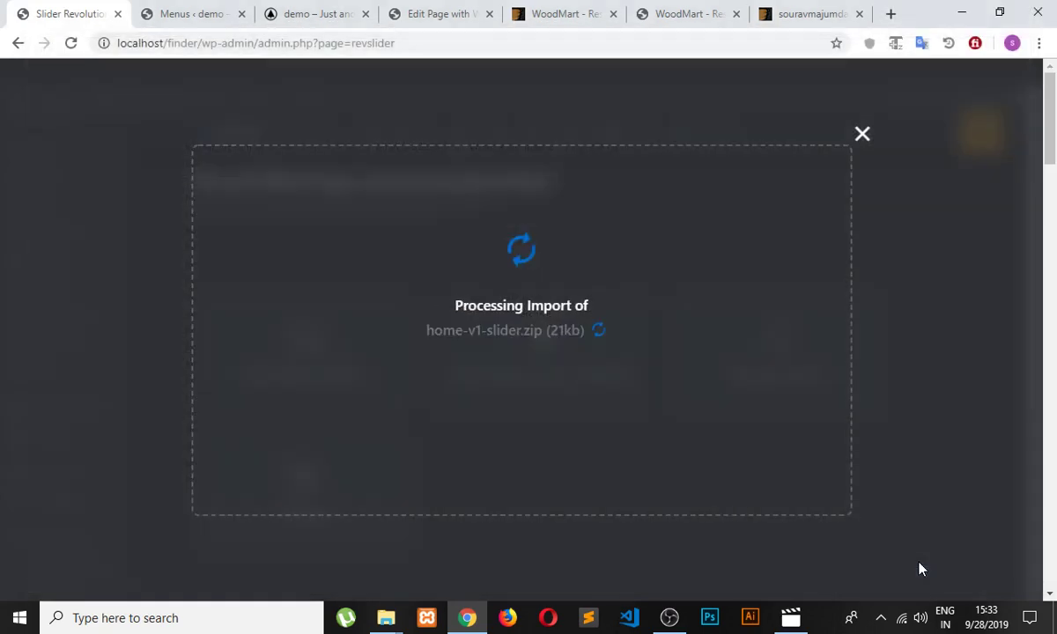
click(791, 619)
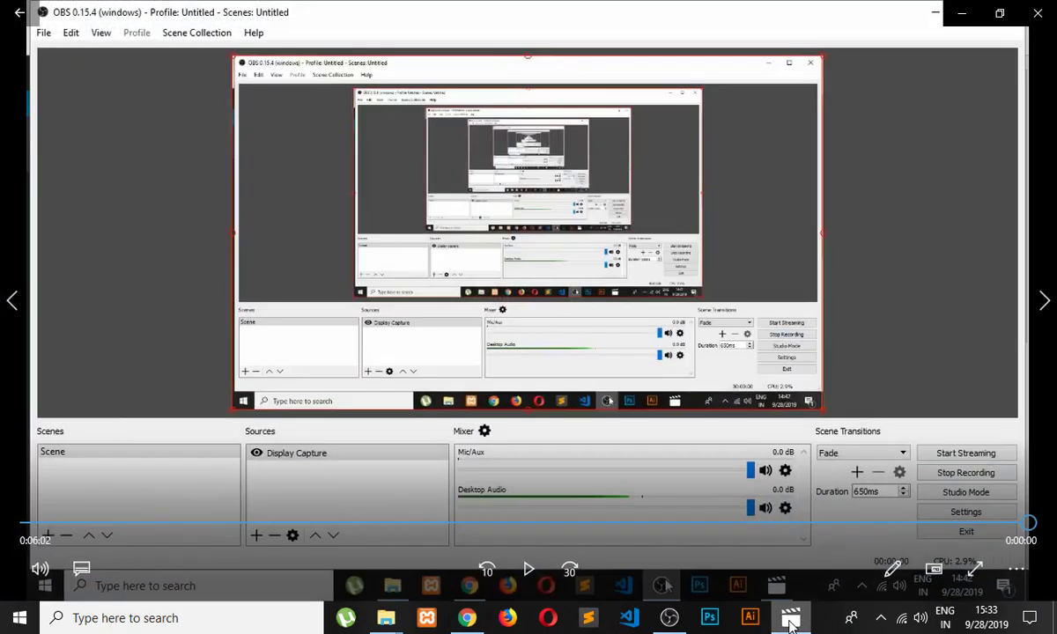
click(790, 619)
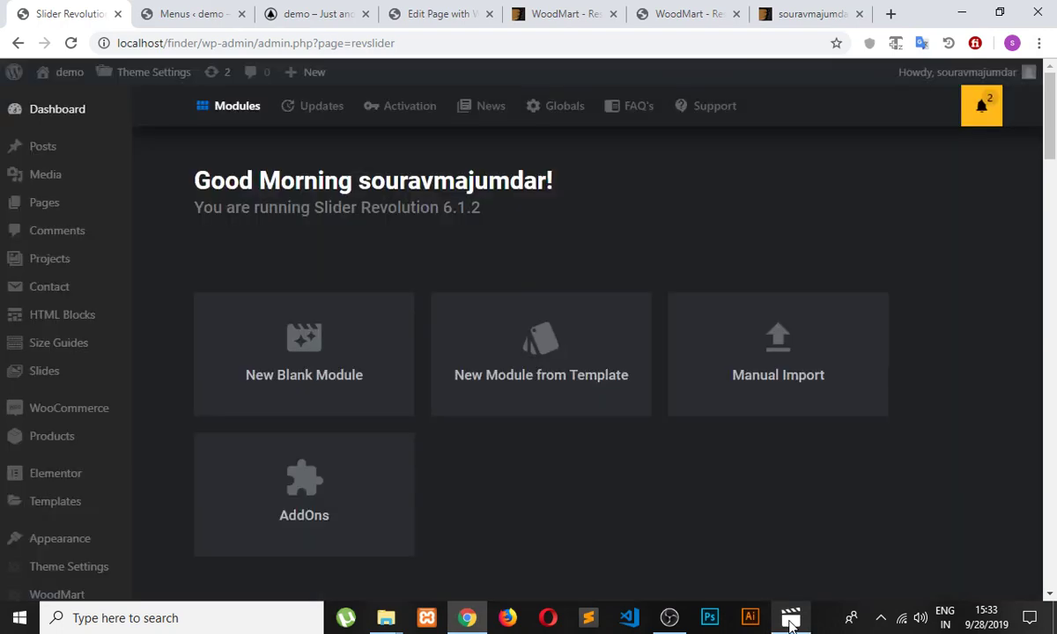
scroll(623, 405, down, 4)
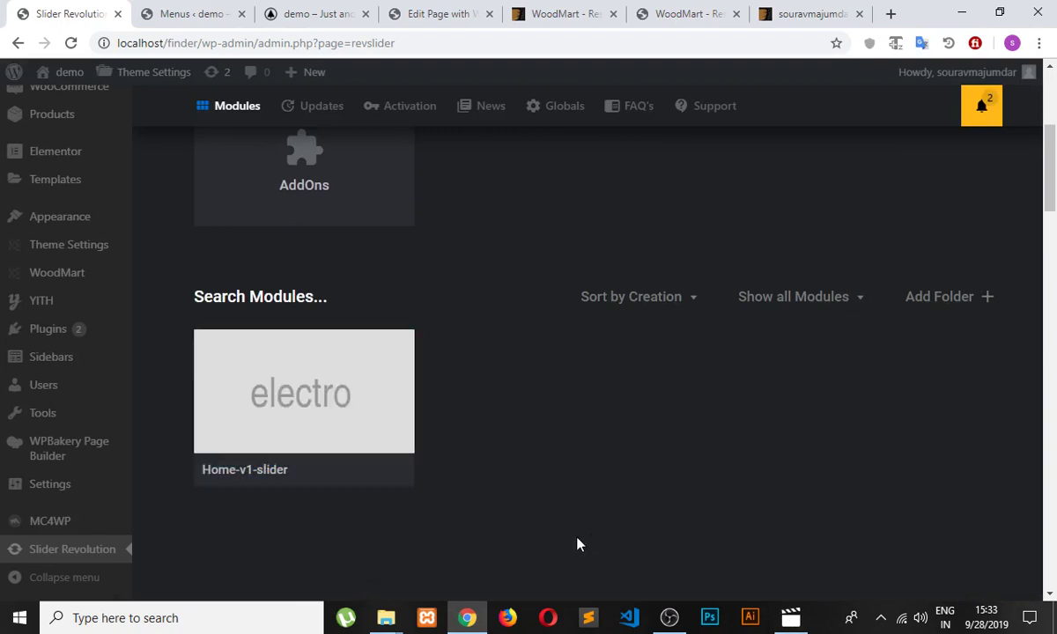
Step: Import the banner_modern archive from the desktop's dummy slider folder into Slider Revolution and check its thumbnail in the module list
scroll(577, 544, up, 4)
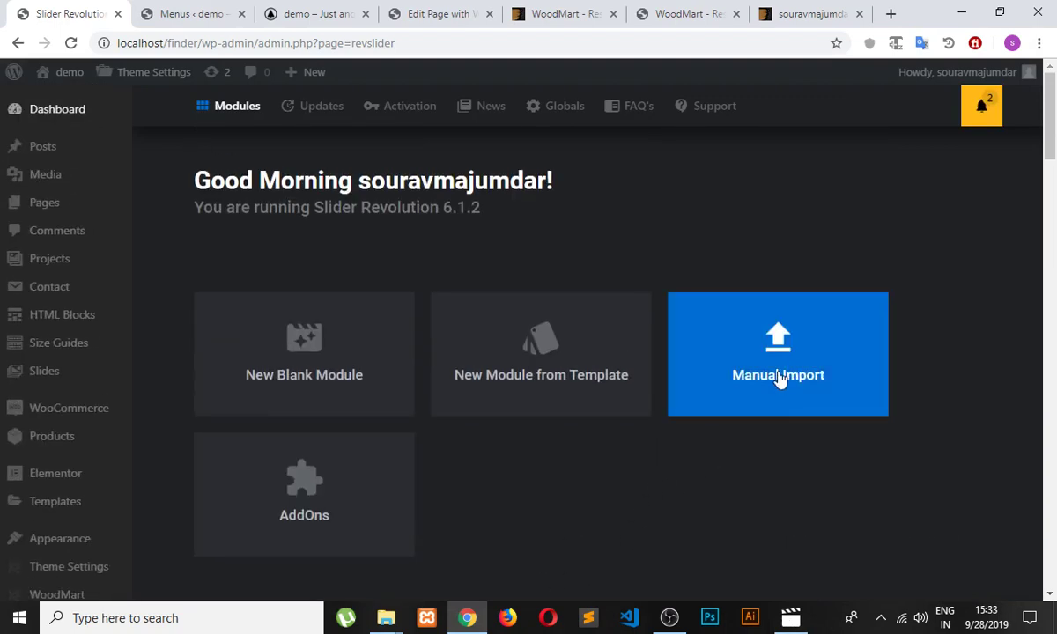
click(780, 377)
click(483, 363)
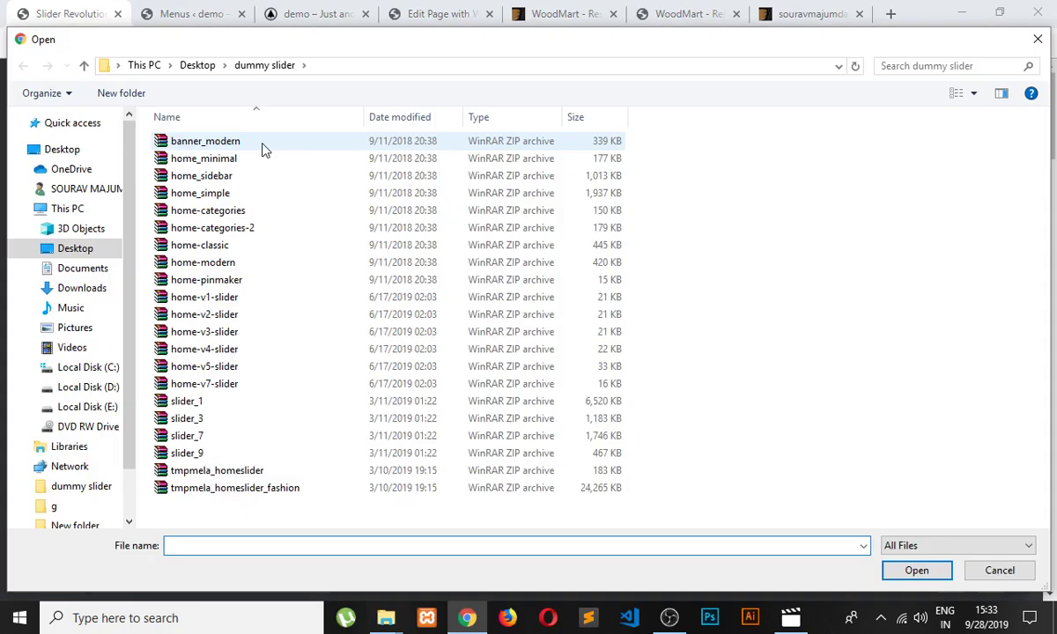
click(264, 145)
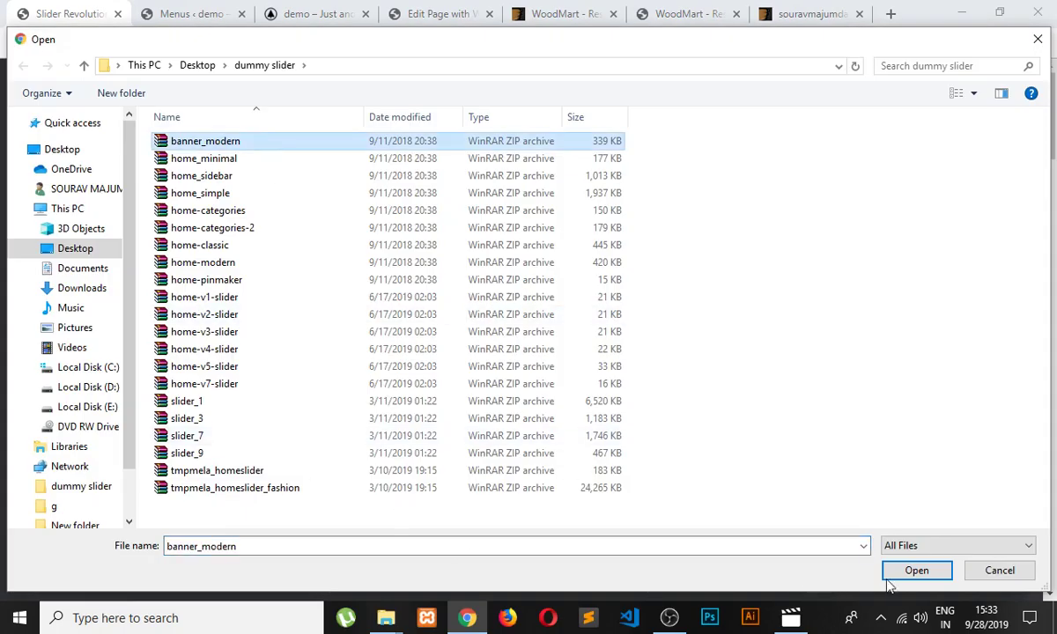
click(912, 573)
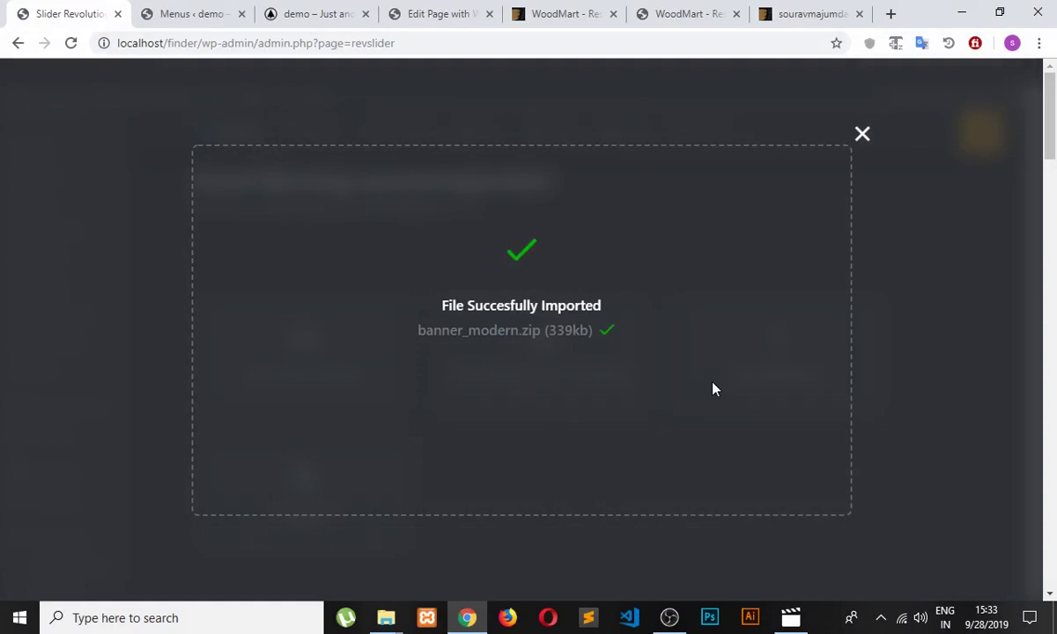
scroll(696, 538, down, 5)
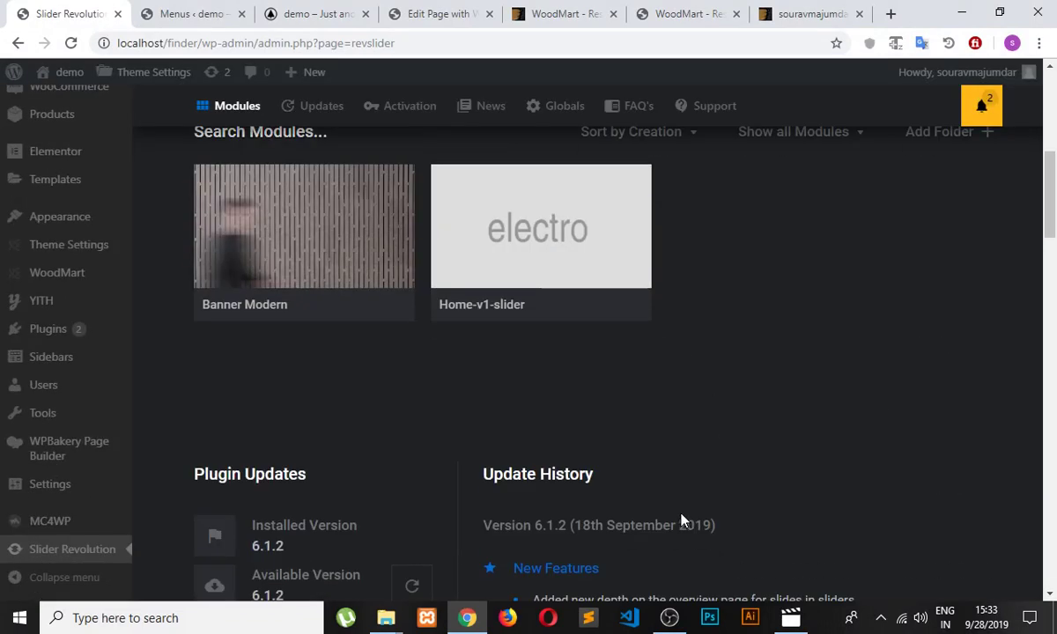
mouse_move(279, 247)
Step: Import the home-modern archive from the dummy slider folder into Slider Revolution and review the module list
scroll(654, 439, up, 5)
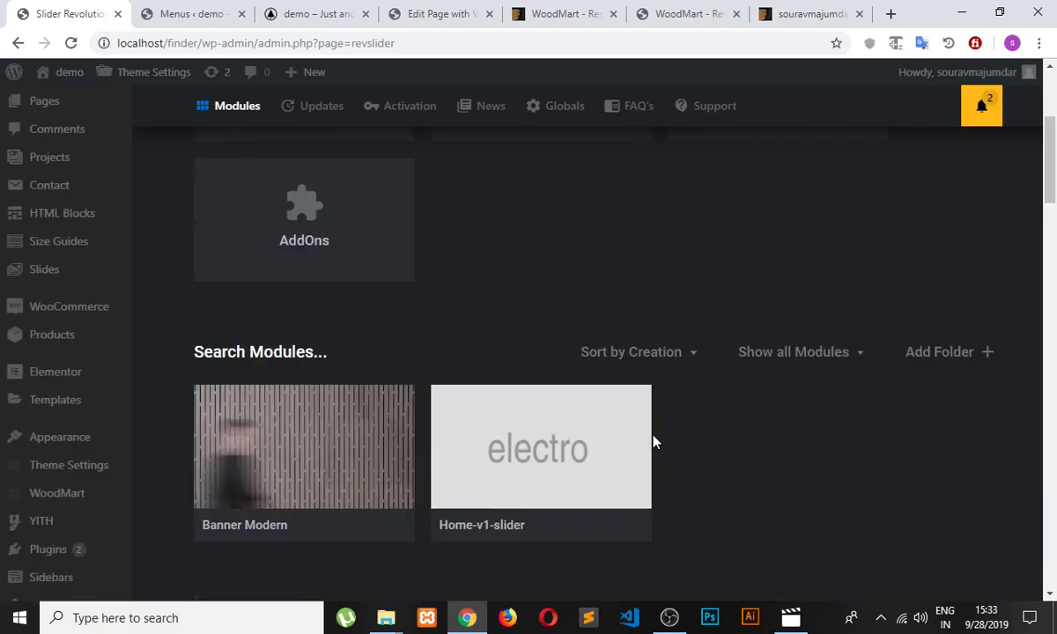
click(701, 382)
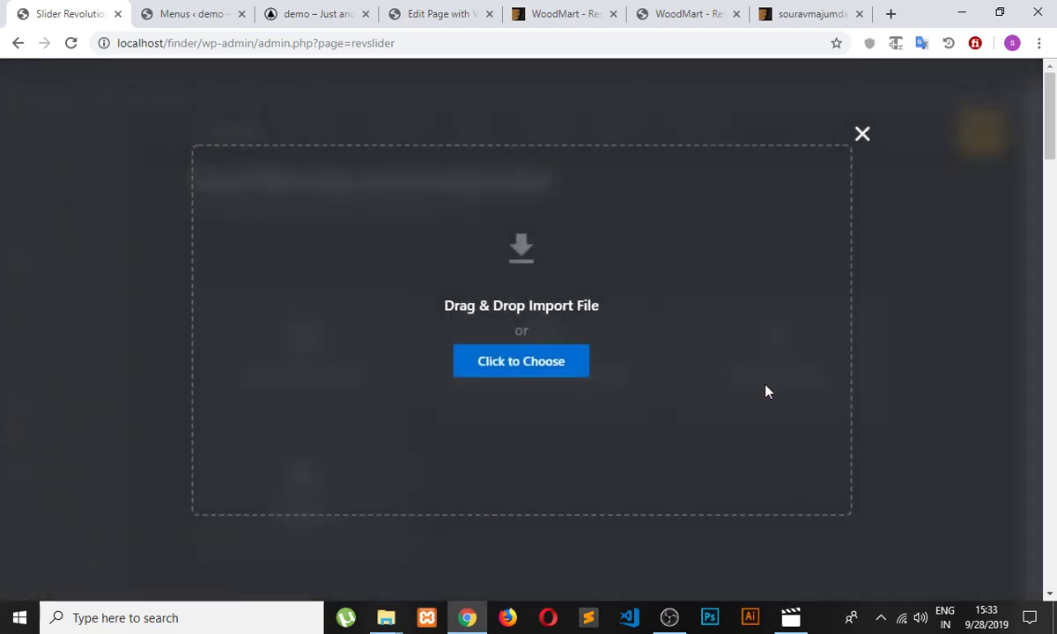
click(571, 362)
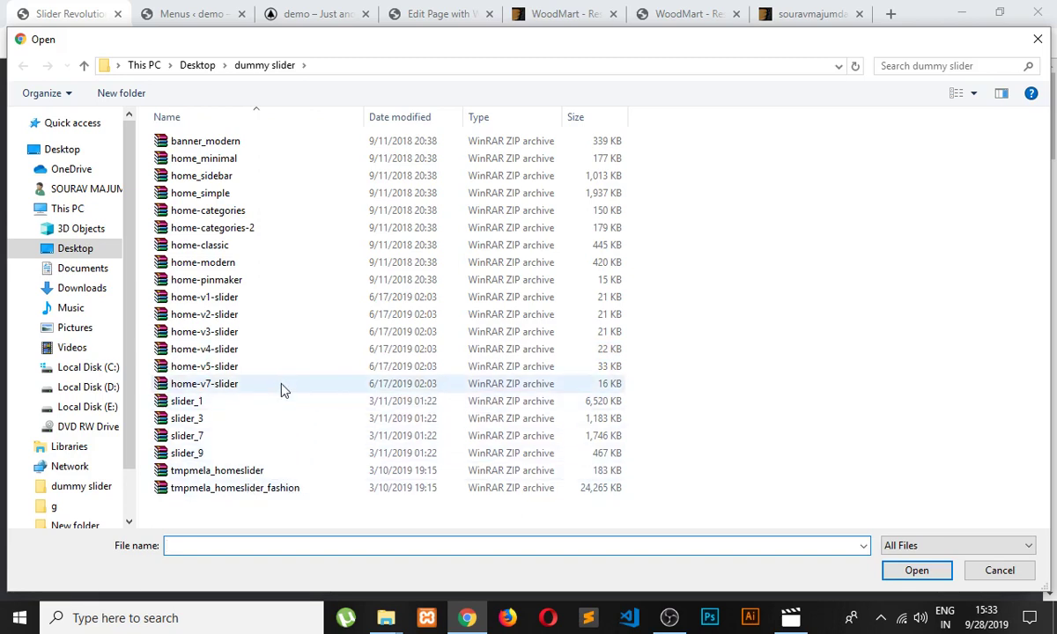
click(260, 269)
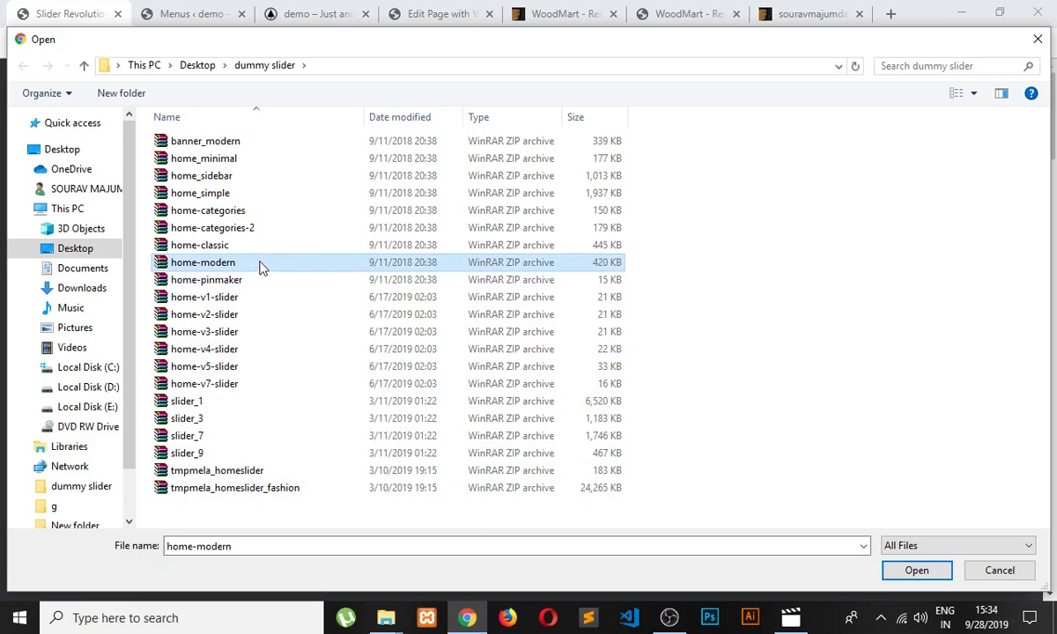
click(920, 570)
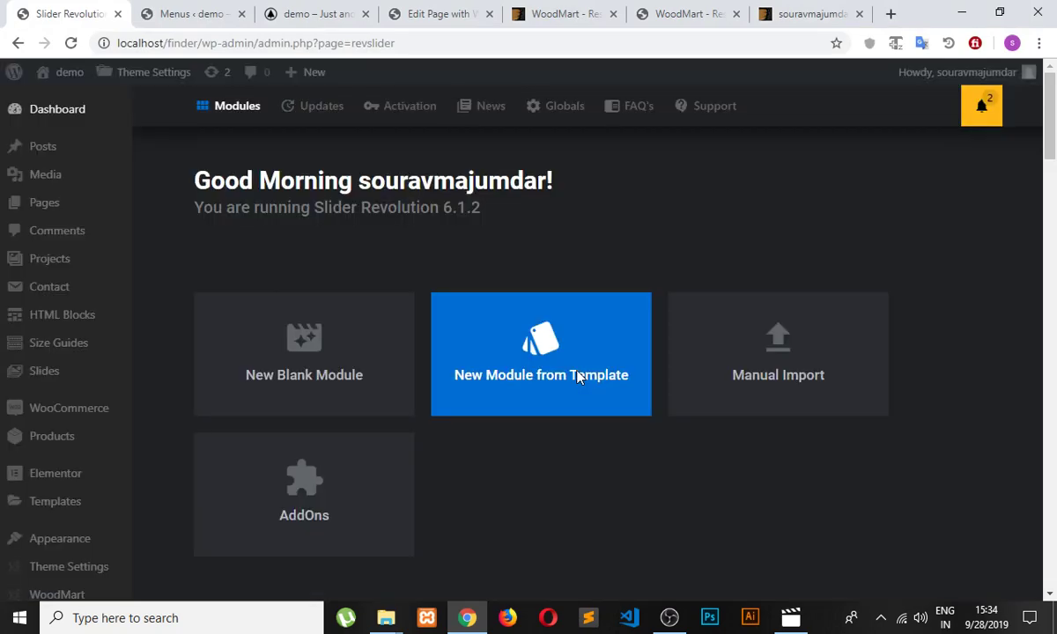
scroll(718, 444, down, 5)
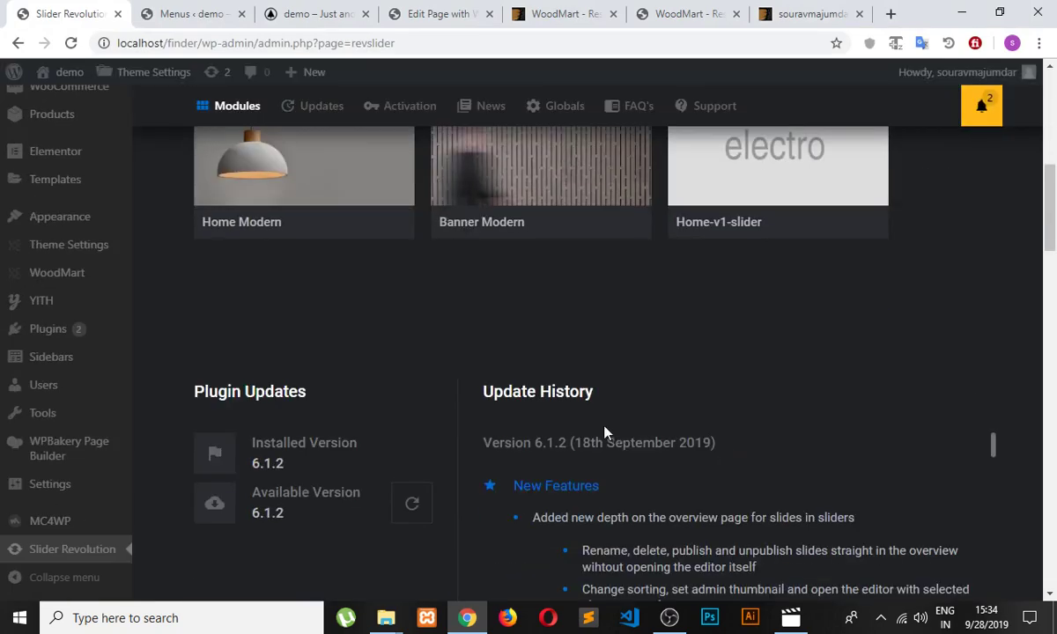
scroll(321, 255, up, 1)
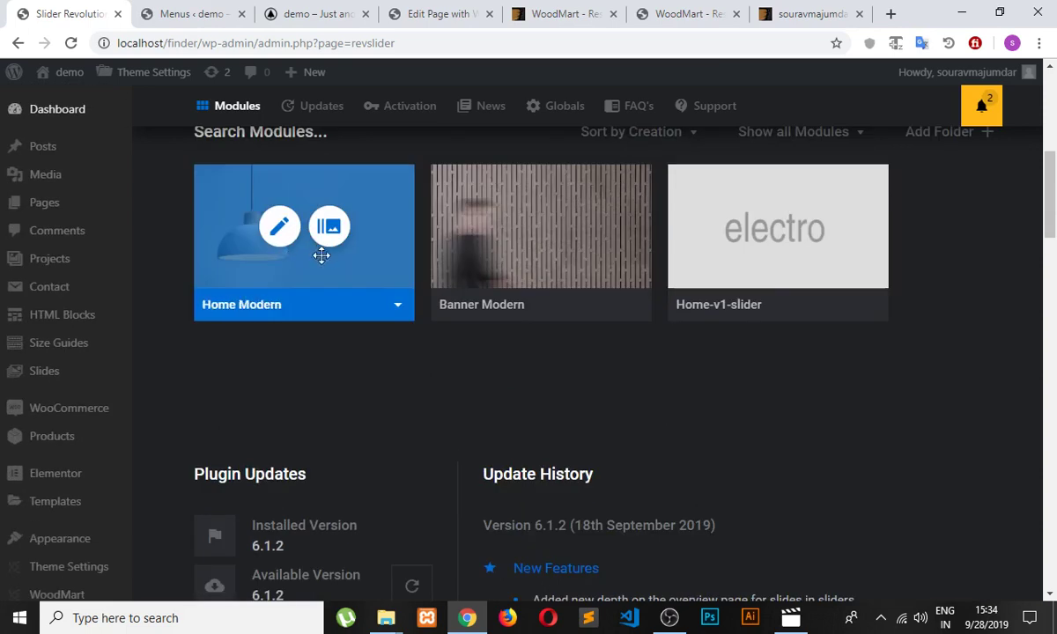
Step: Open the Home Modern module in the slide editor and select its "Playful furniture" heading layer for text editing
click(399, 310)
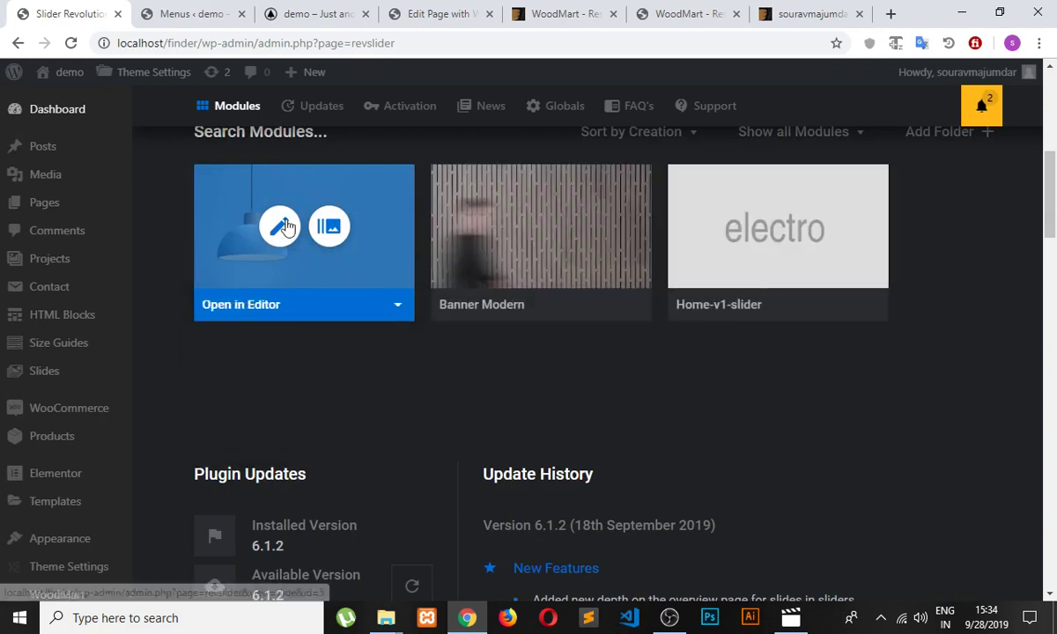
click(280, 225)
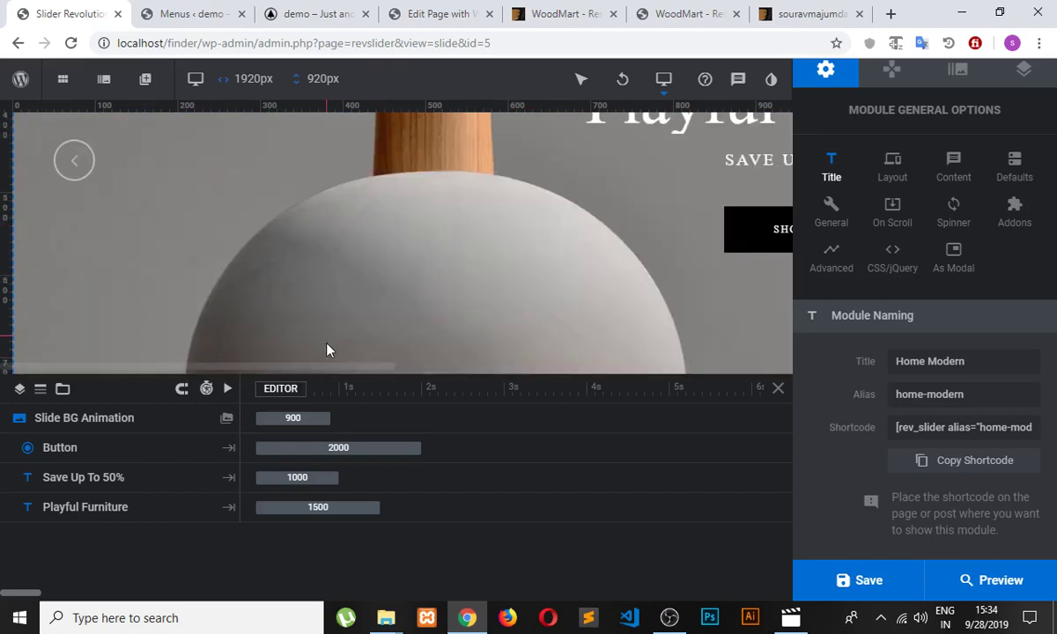
drag(331, 370, 483, 368)
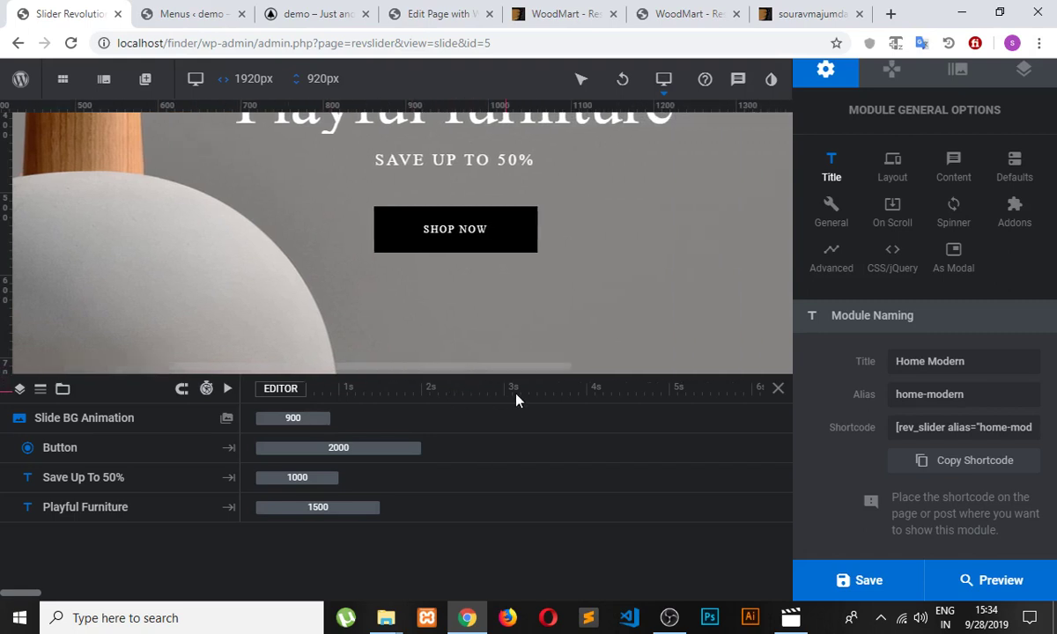
scroll(564, 310, up, 2)
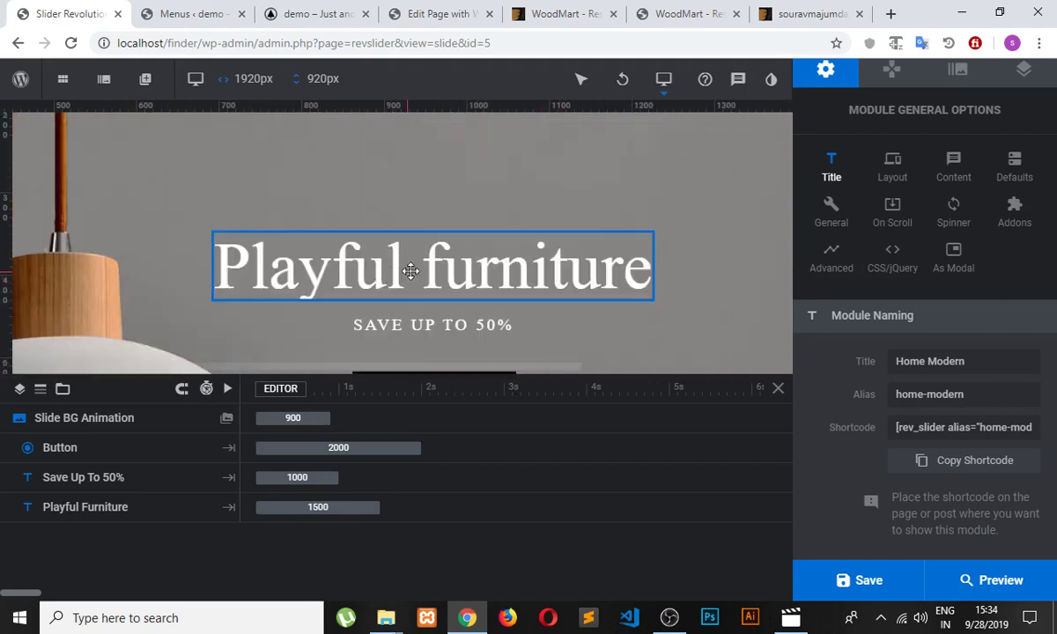
click(323, 262)
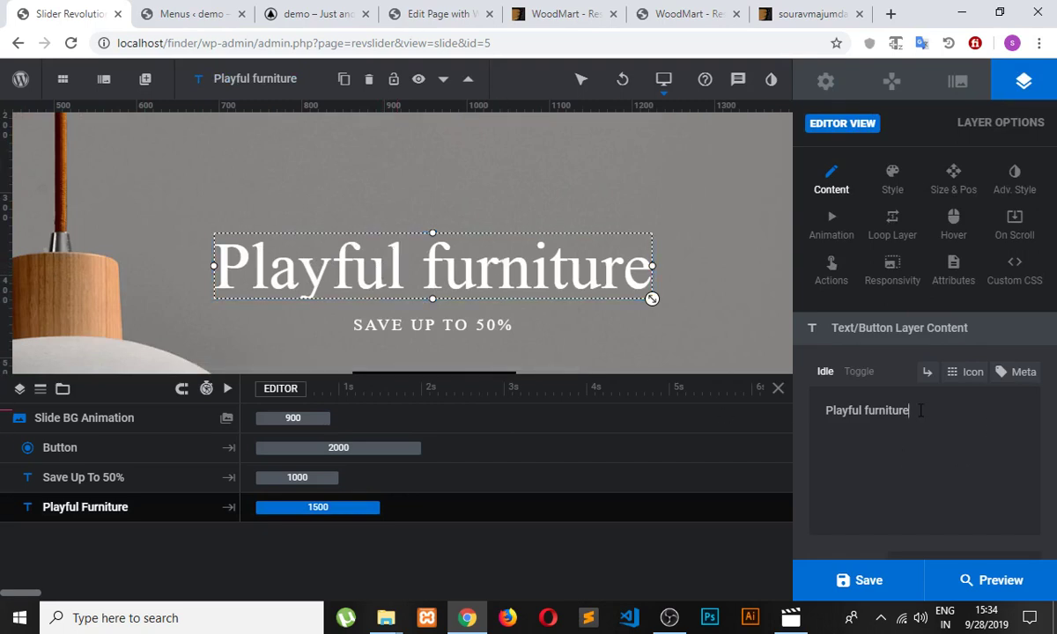
drag(918, 411, 863, 411)
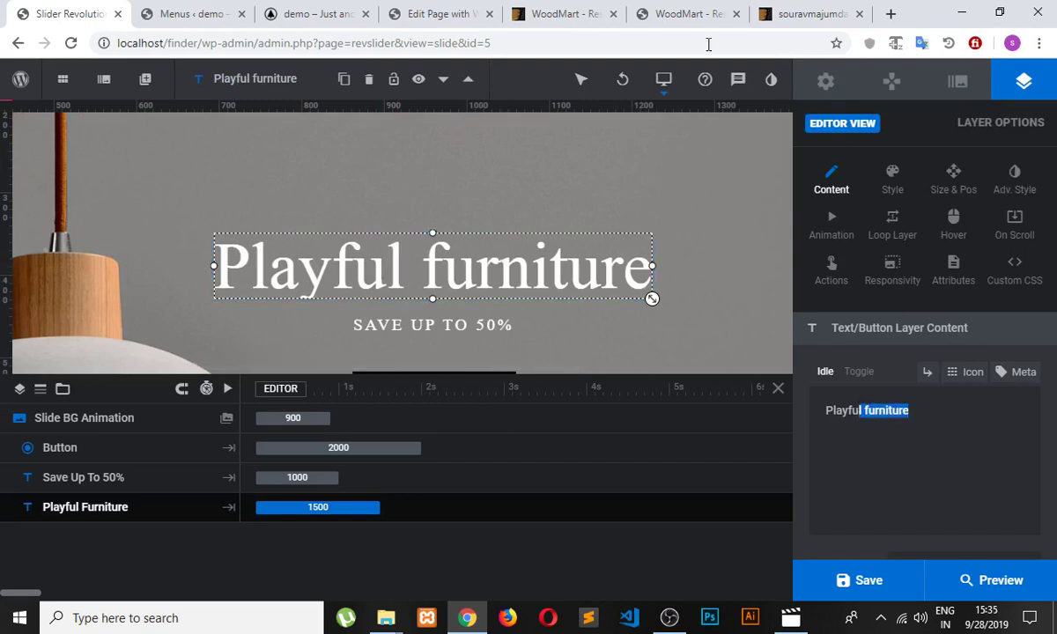
Step: Switch to the WoodMart live preview and advance its home slider to the Rock Chair slide to read the heading
click(566, 14)
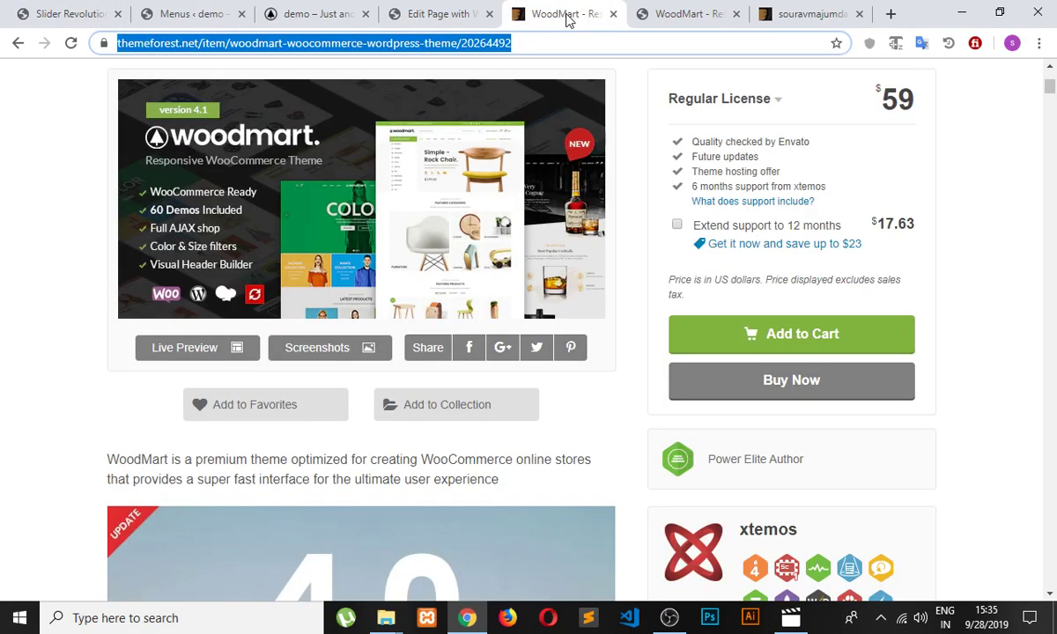
click(678, 14)
scroll(465, 308, down, 3)
scroll(476, 309, up, 3)
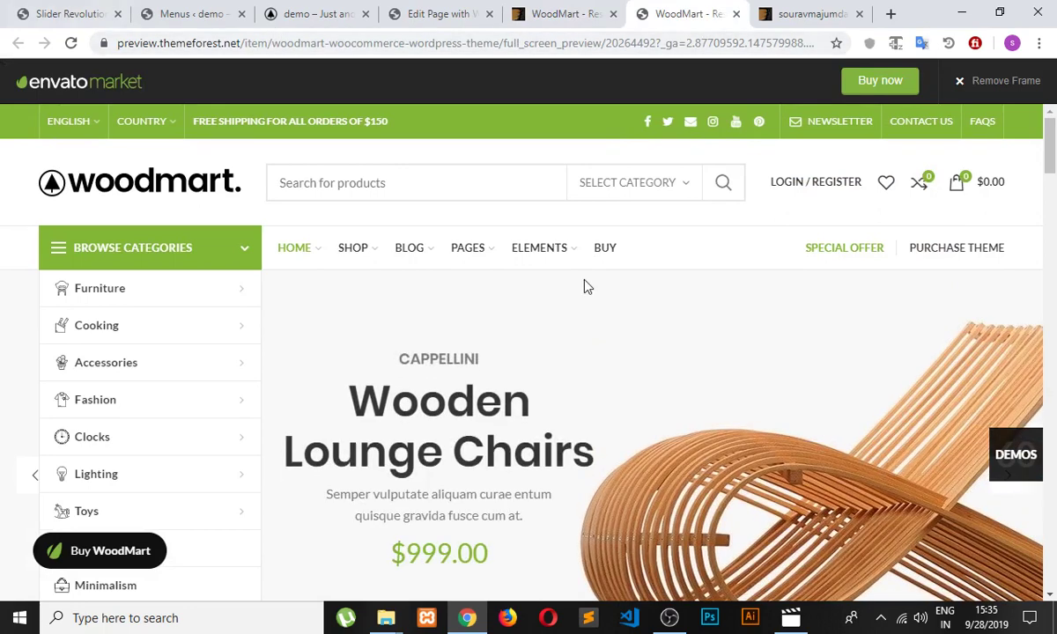
scroll(587, 286, down, 2)
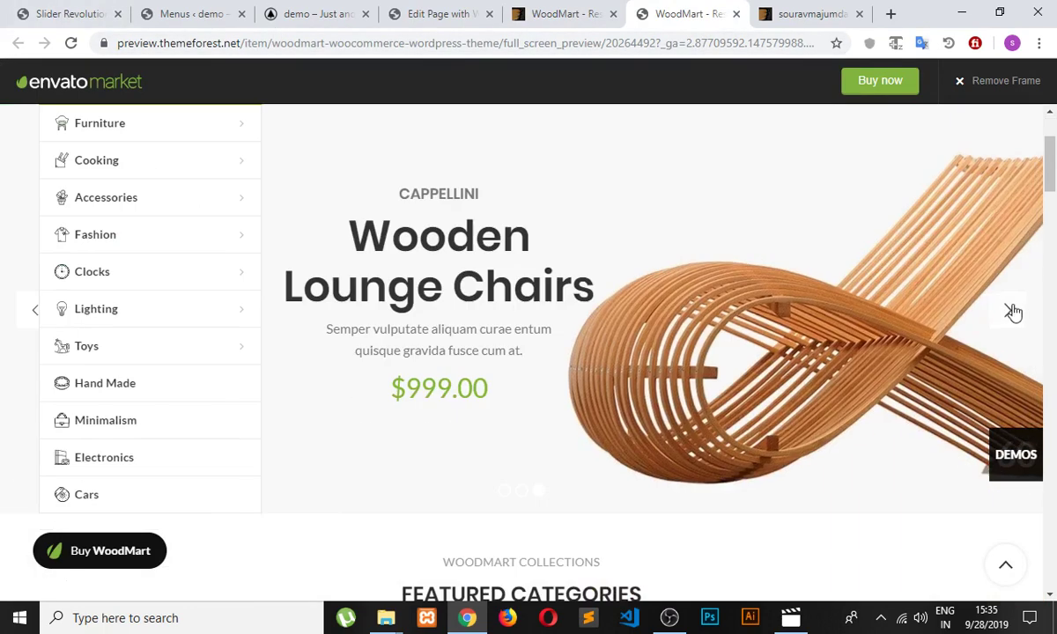
click(1011, 312)
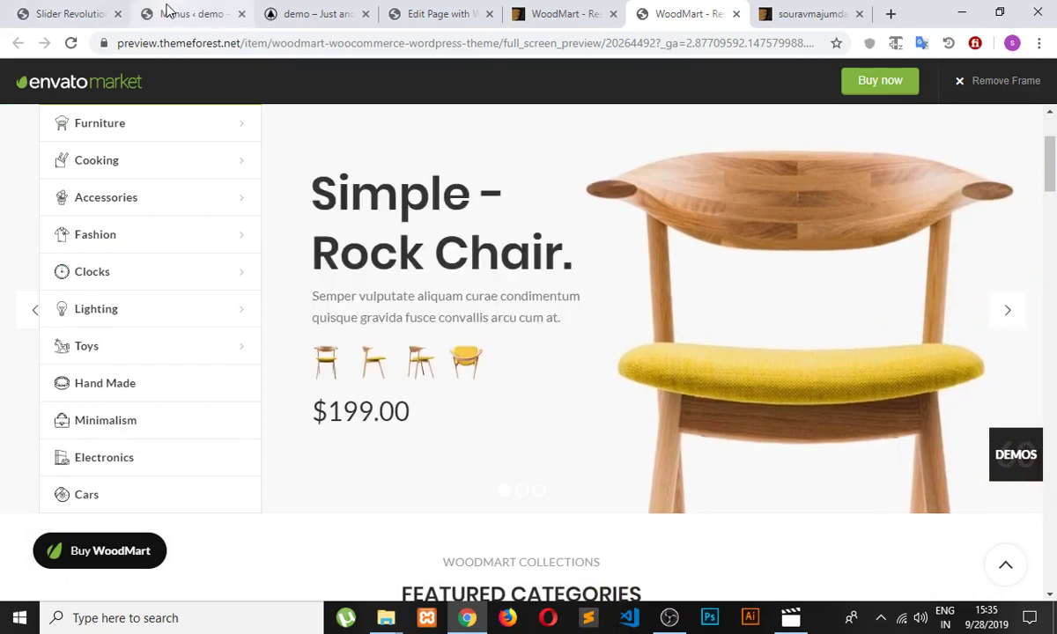
Step: Back in the Home Modern slide editor, replace the "Playful furniture" heading text with "simple rock"
click(71, 13)
click(919, 418)
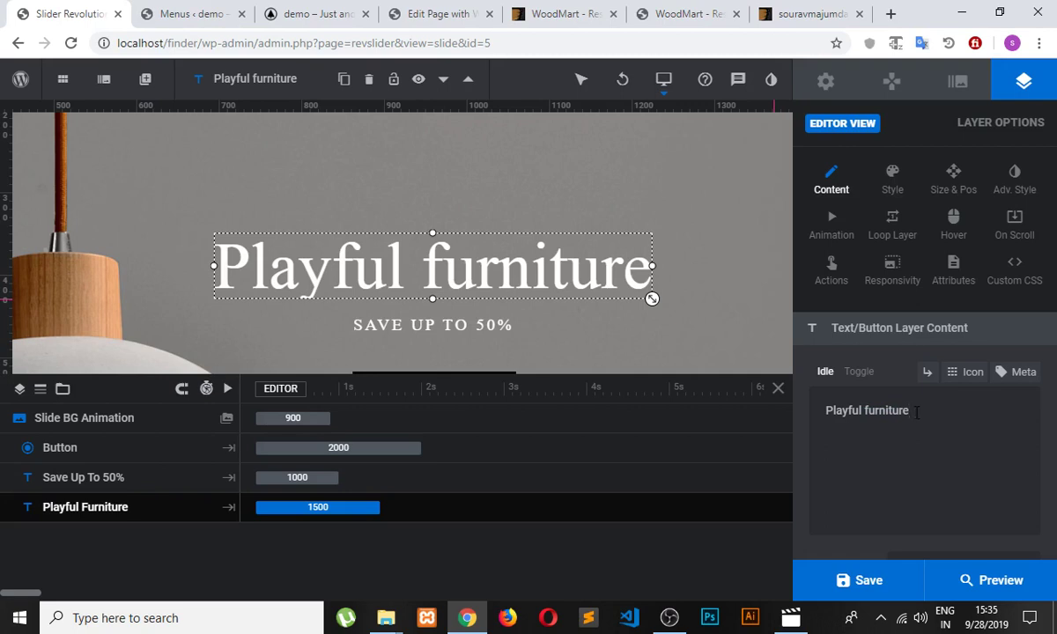
key(BackSpace)
key(BackSpace)
key(BackSpace)
key(BackSpace)
key(BackSpace)
key(BackSpace)
key(BackSpace)
key(BackSpace)
key(BackSpace)
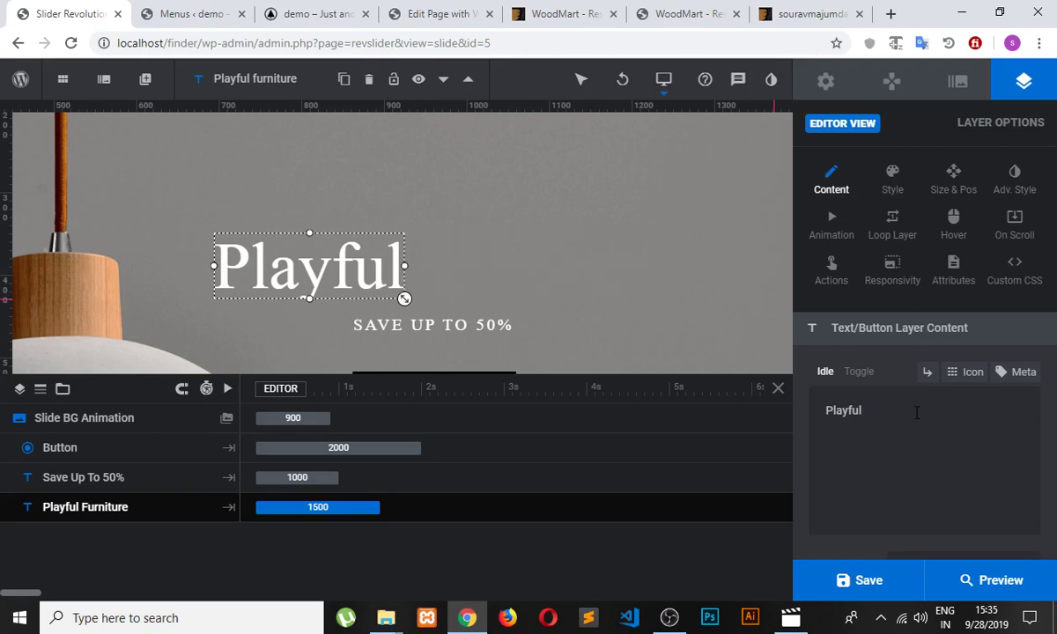
key(BackSpace)
key(BackSpace)
key(BackSpace)
key(BackSpace)
key(BackSpace)
key(BackSpace)
key(BackSpace)
key(BackSpace)
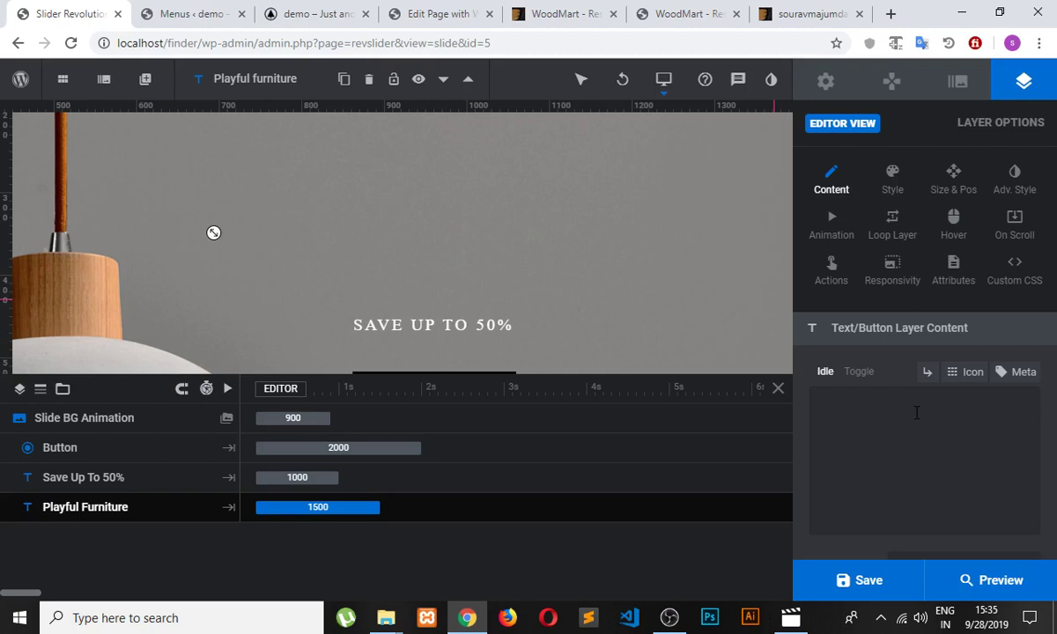
text(Sim)
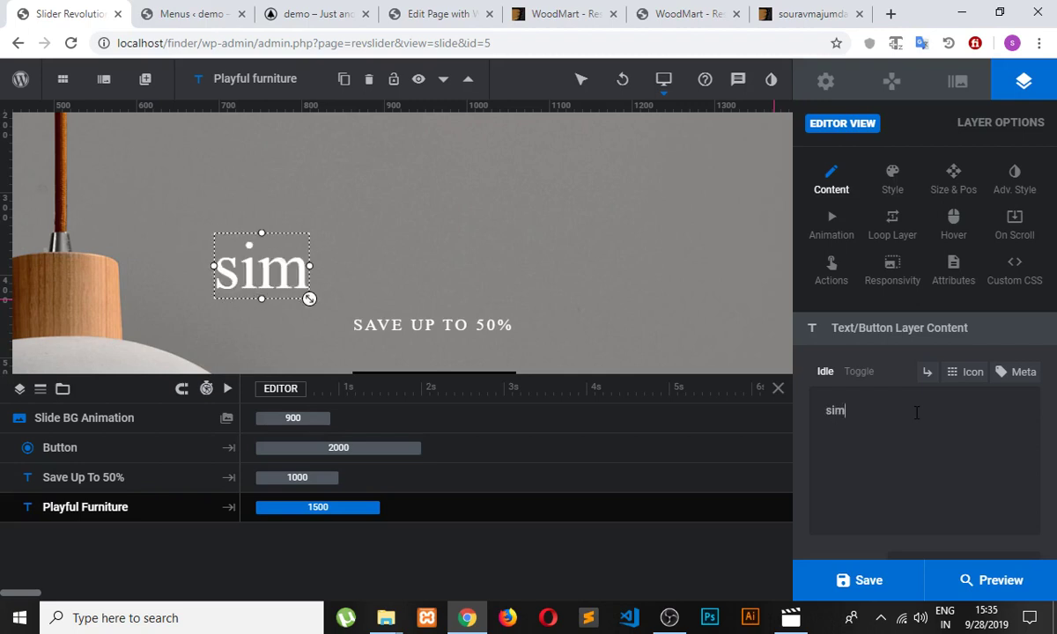
text(p)
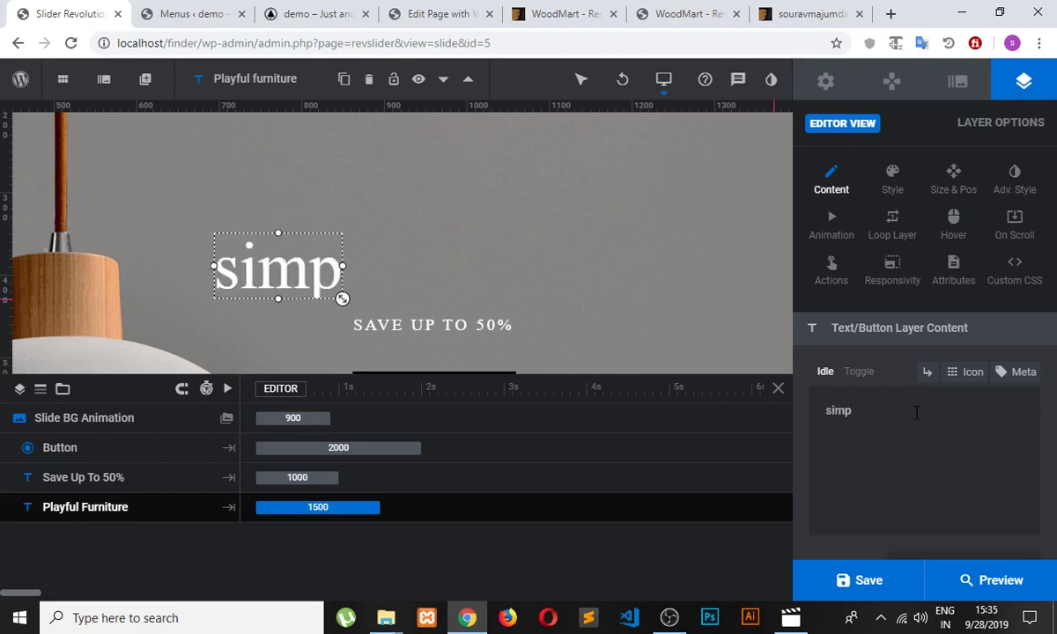
text(le rock)
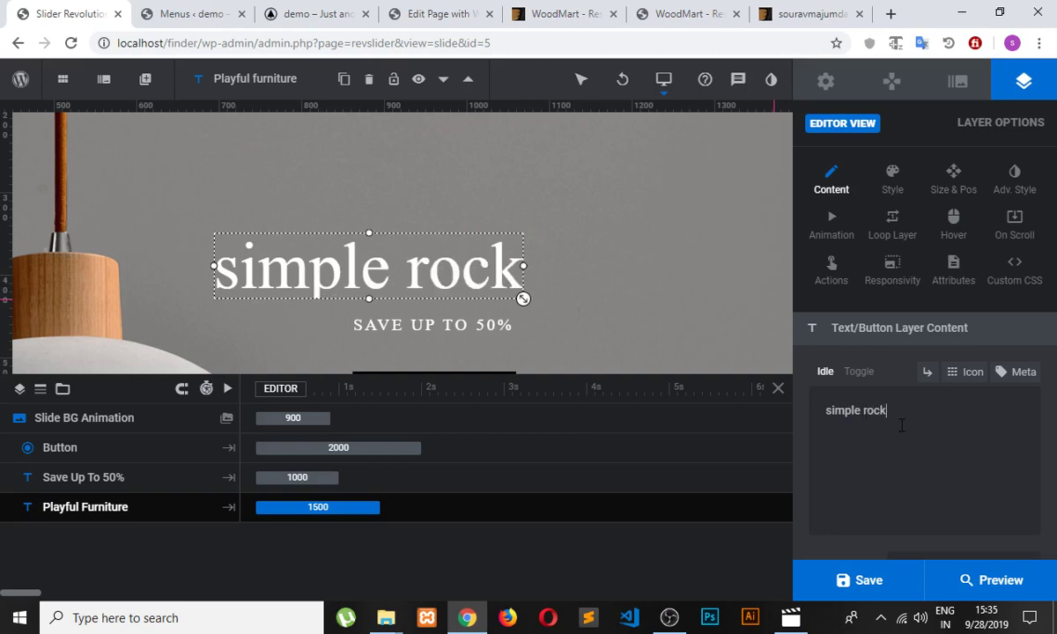
Step: Check the heading wording in the WoodMart preview, complete the slide heading as "simple rock chair" and save the module
click(680, 14)
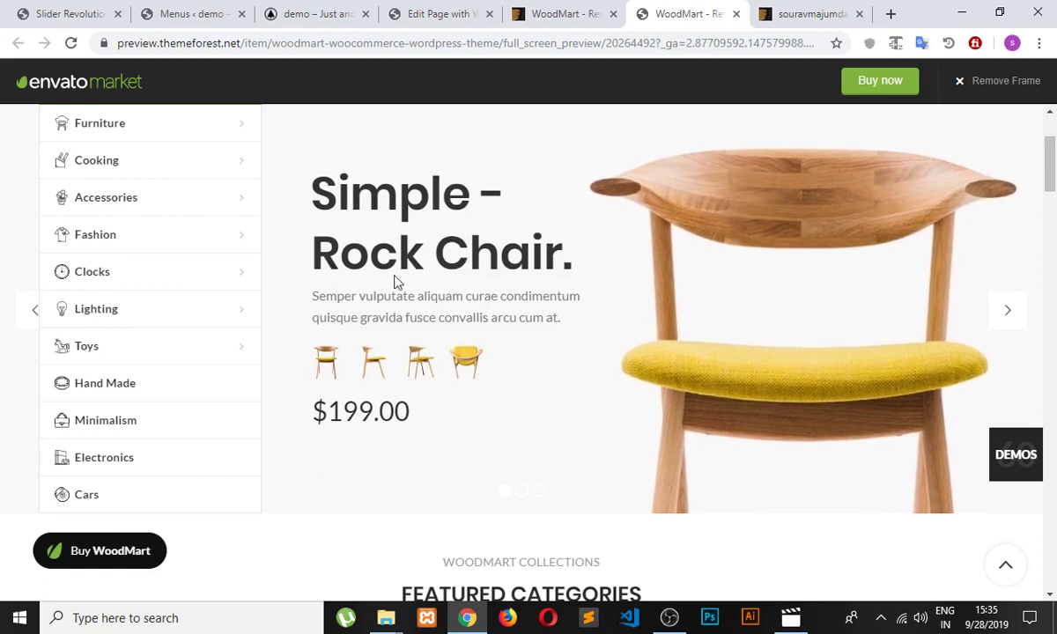
click(69, 16)
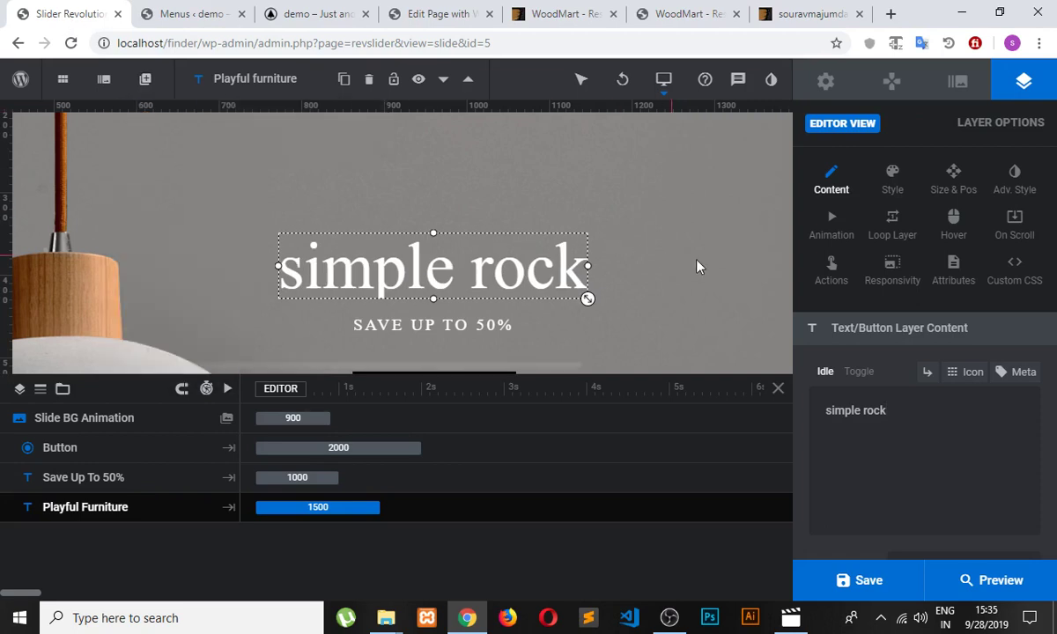
text(ch)
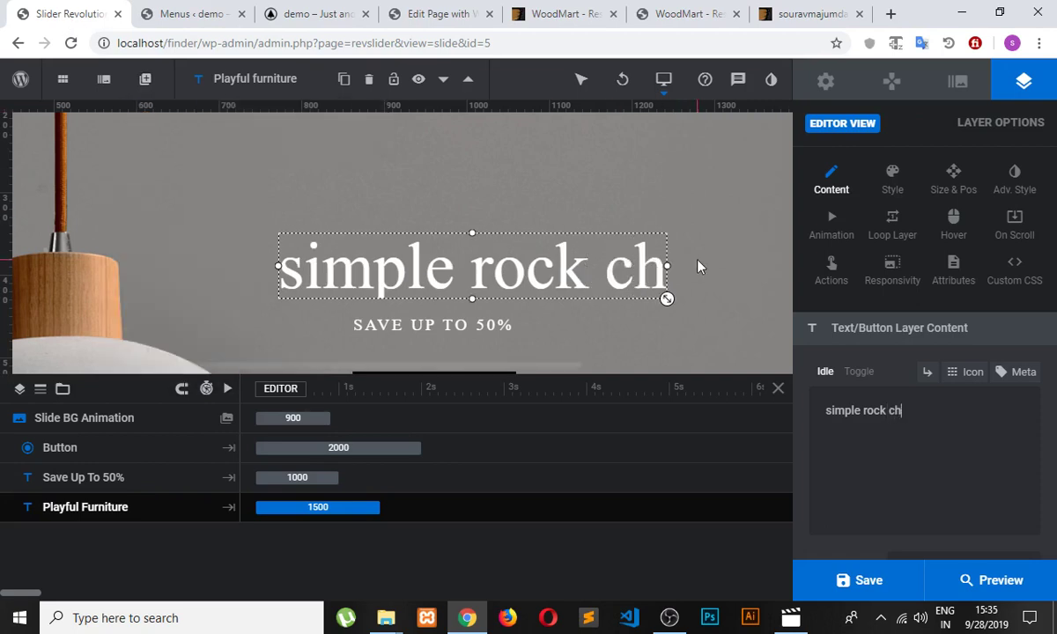
text(air)
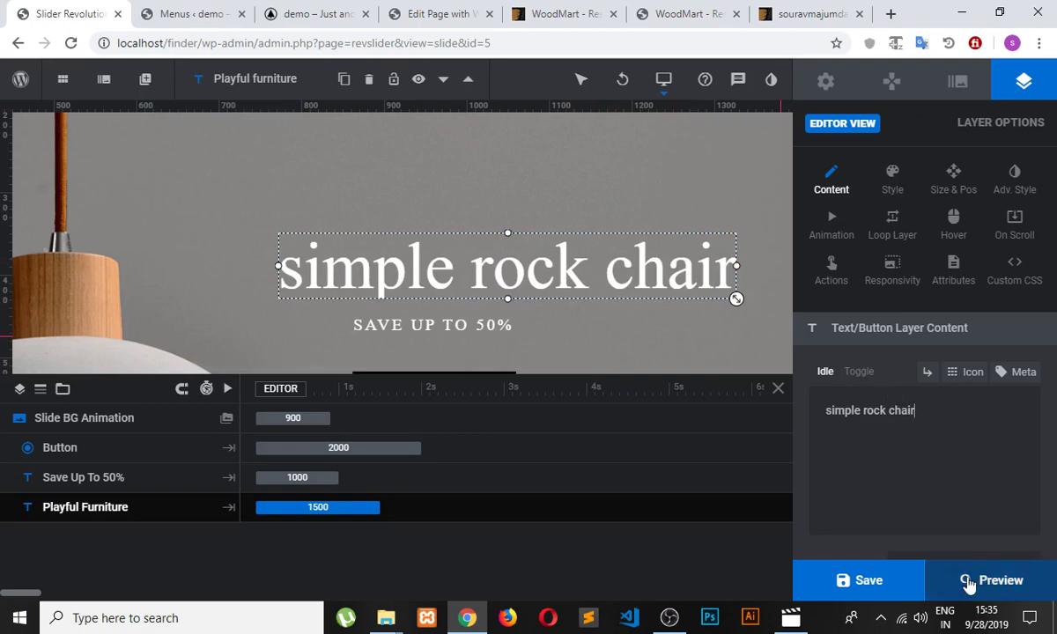
click(866, 580)
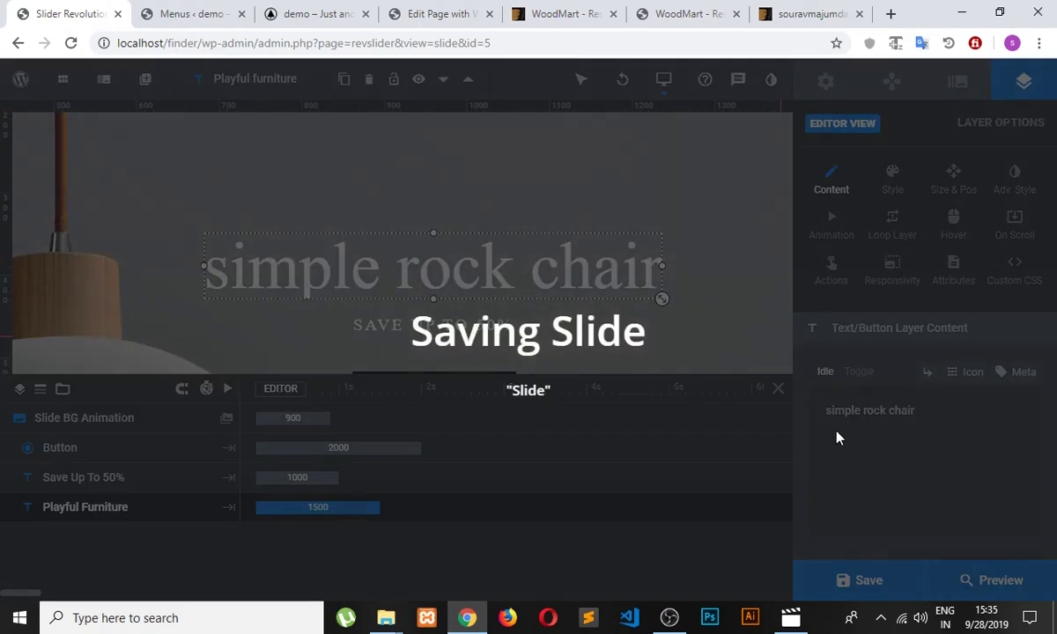
Step: In the front page's WPBakery editor, open the missing Revolution Slider element's settings and expand its choice of sliders
click(188, 16)
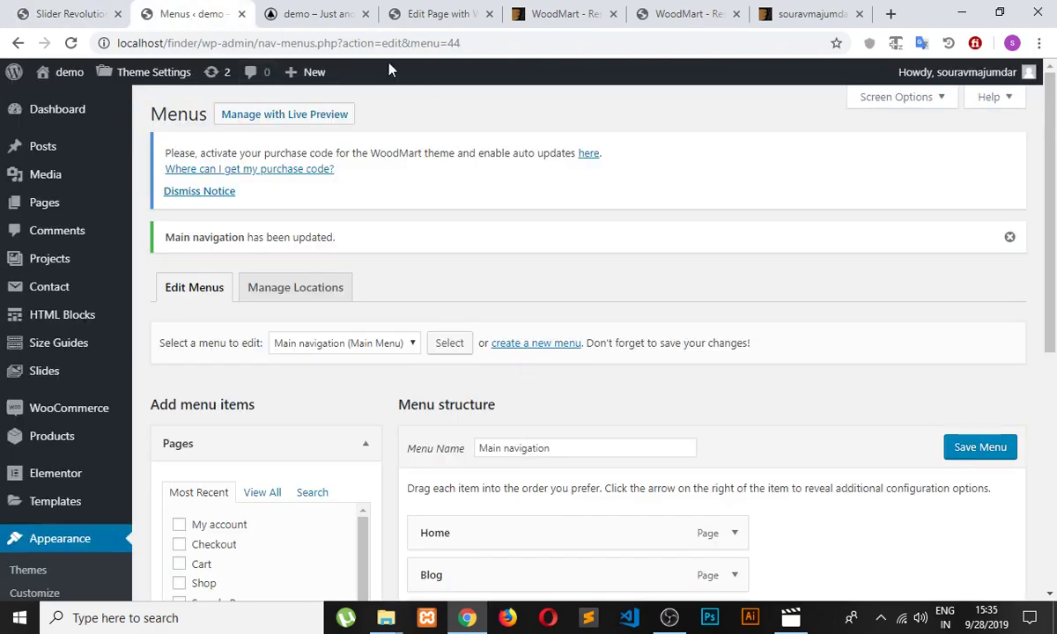
click(302, 15)
click(436, 14)
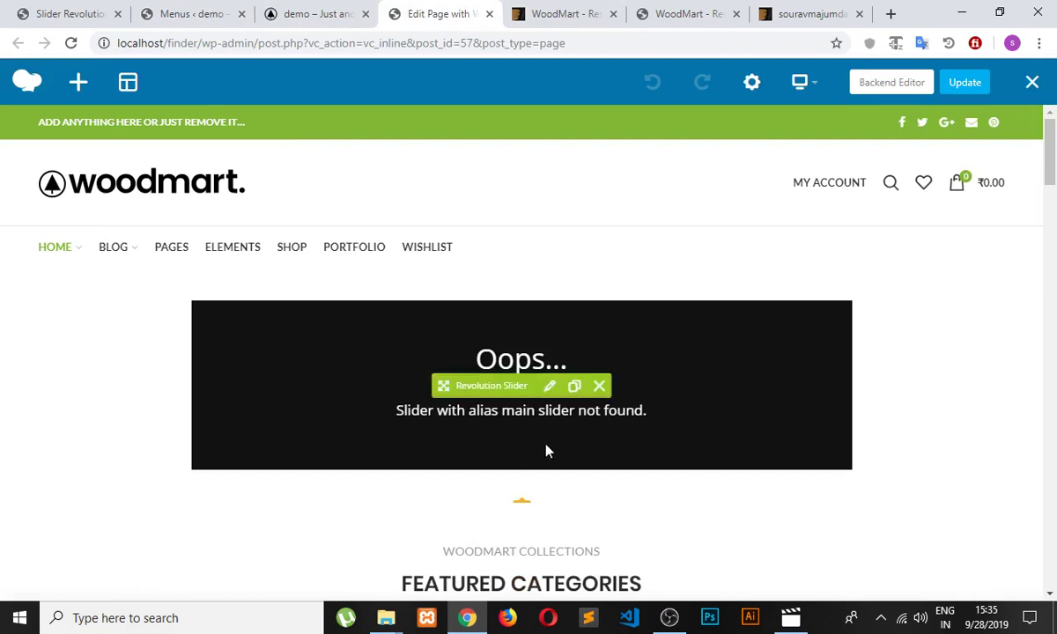
click(547, 385)
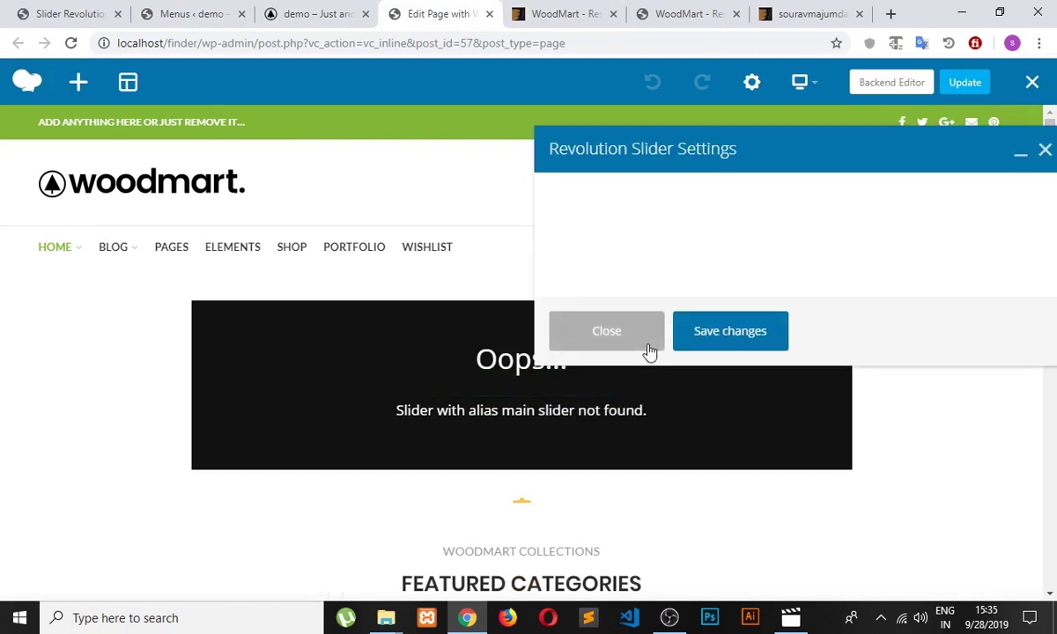
click(674, 314)
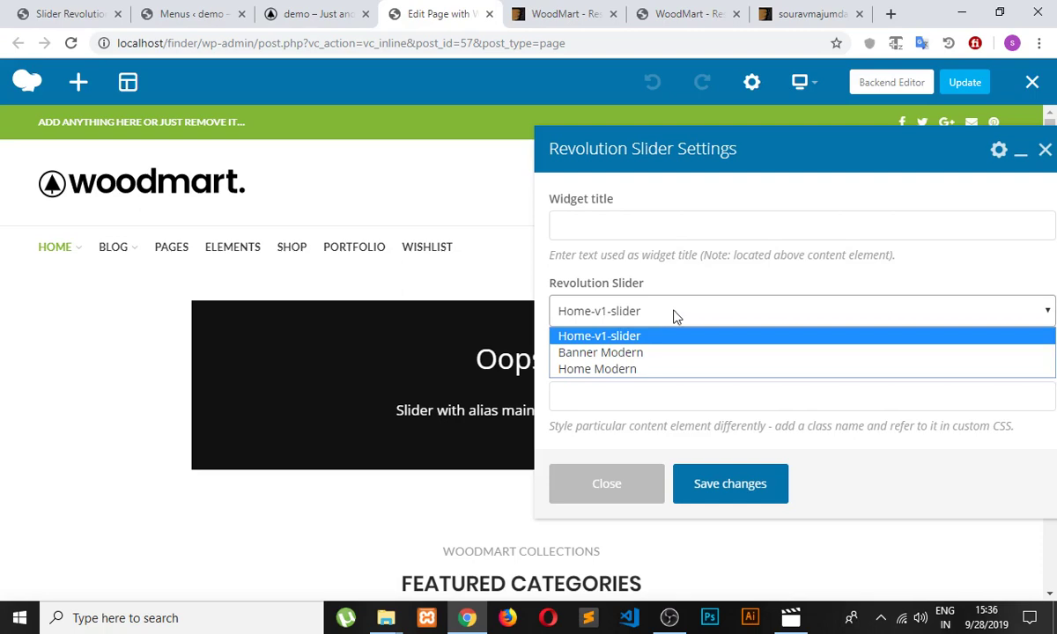
Step: Choose Home Modern as the Revolution Slider for the element and review the simple rock chair slide in the slide editor
click(678, 371)
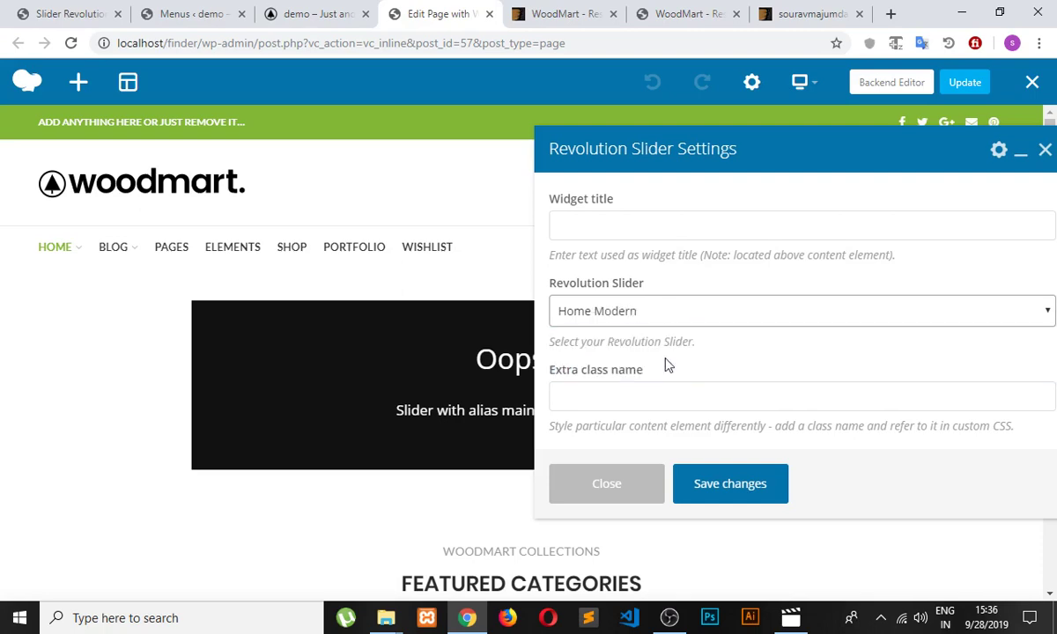
click(79, 14)
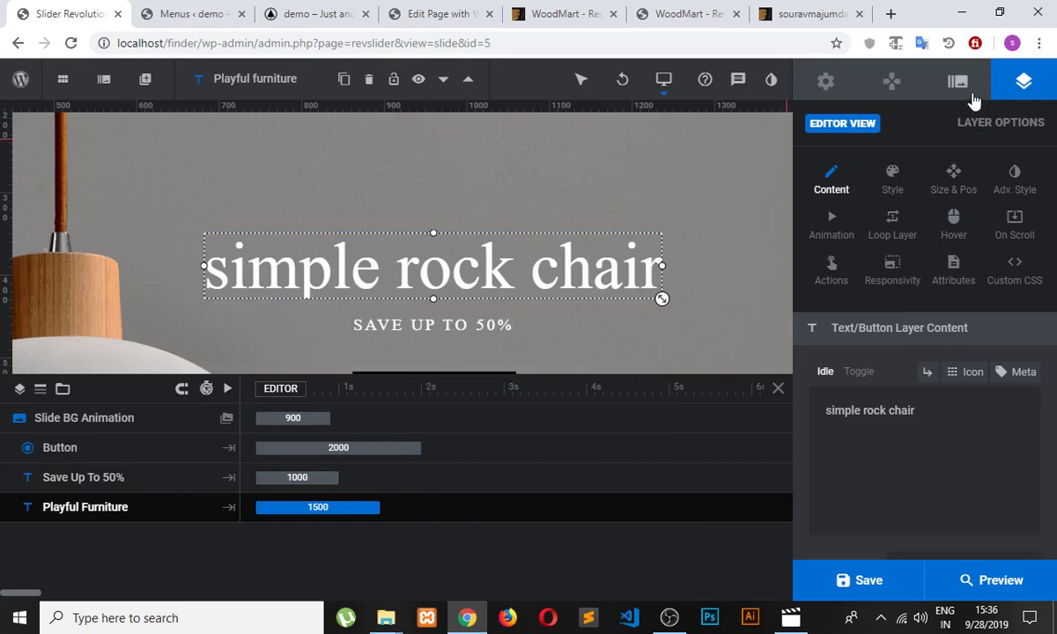
scroll(616, 255, down, 1)
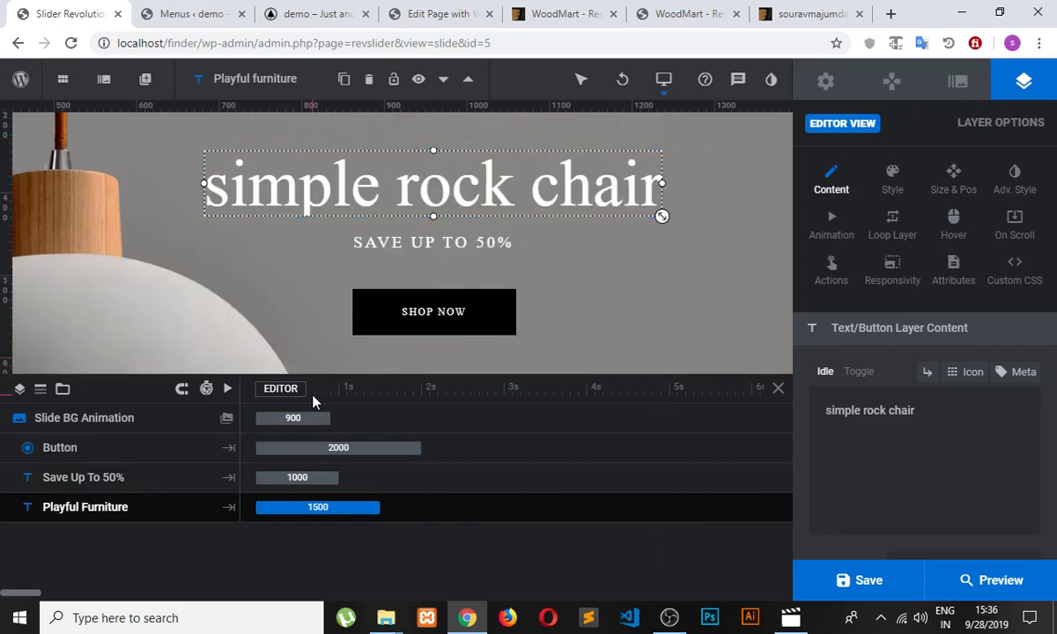
scroll(282, 335, up, 1)
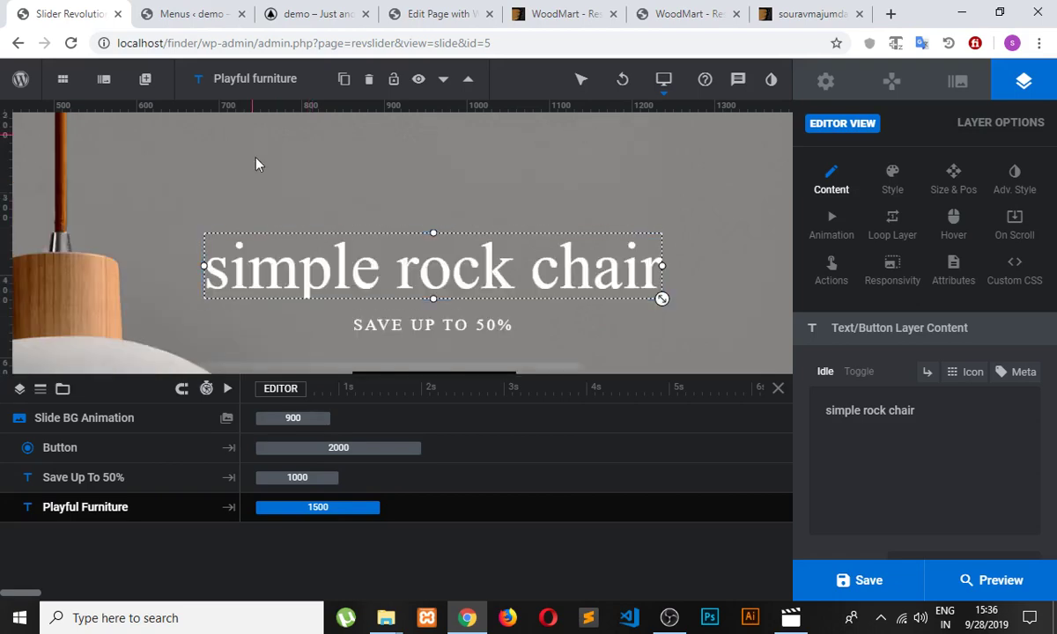
Step: Leave the slide editor and go back to the site's Reading Settings page
click(19, 43)
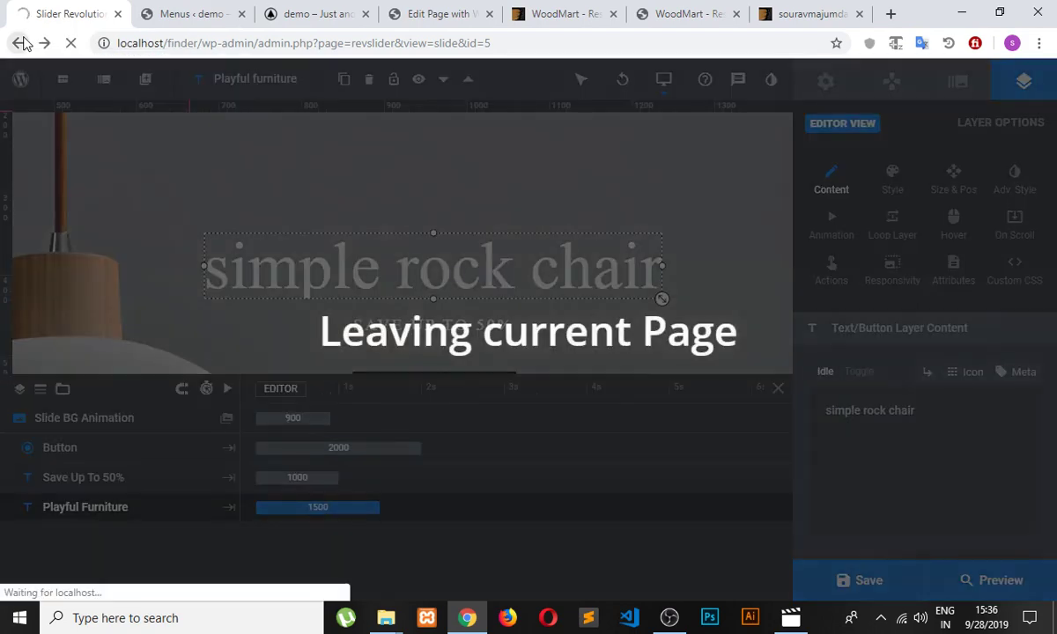
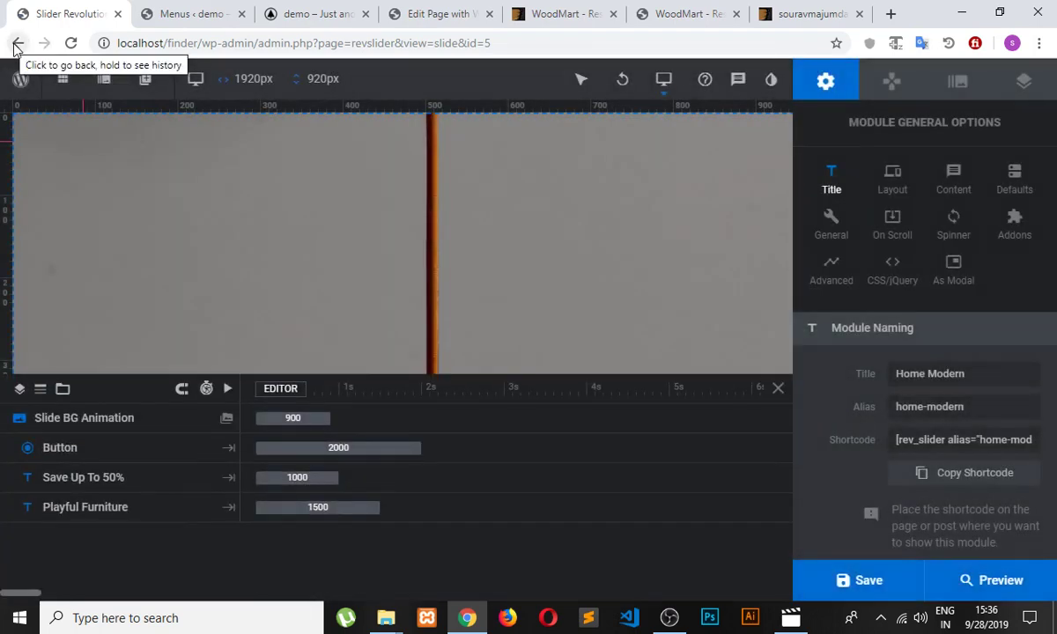
click(17, 43)
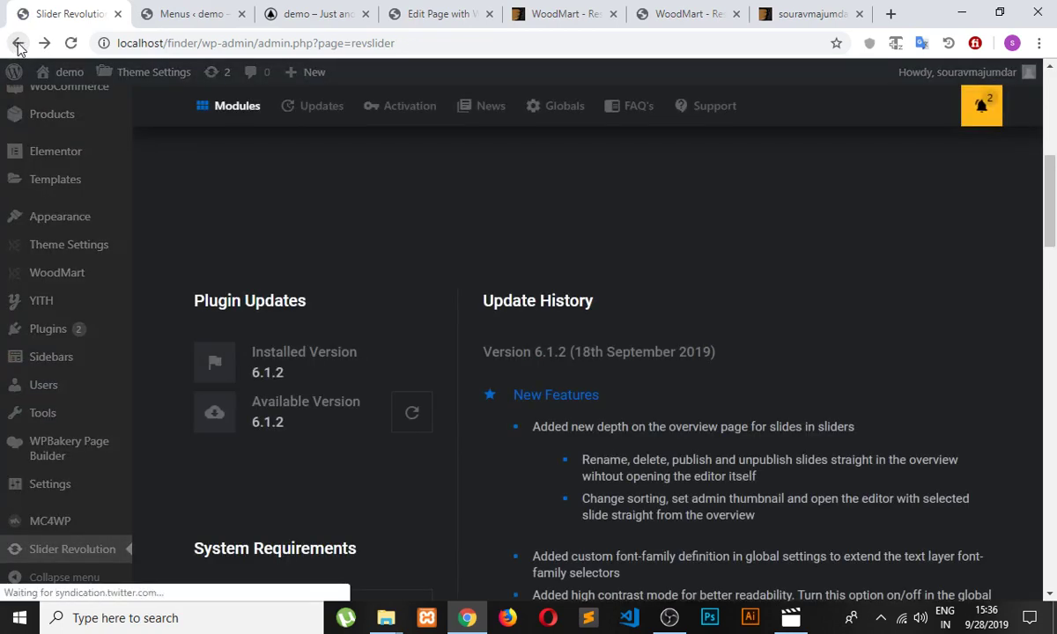
click(17, 43)
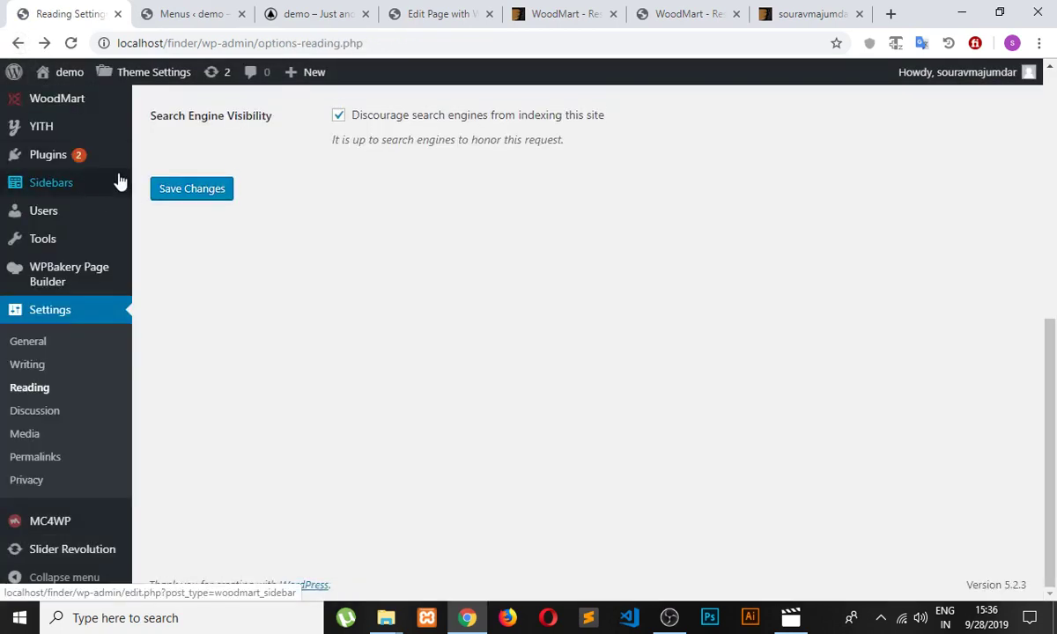
scroll(123, 220, up, 8)
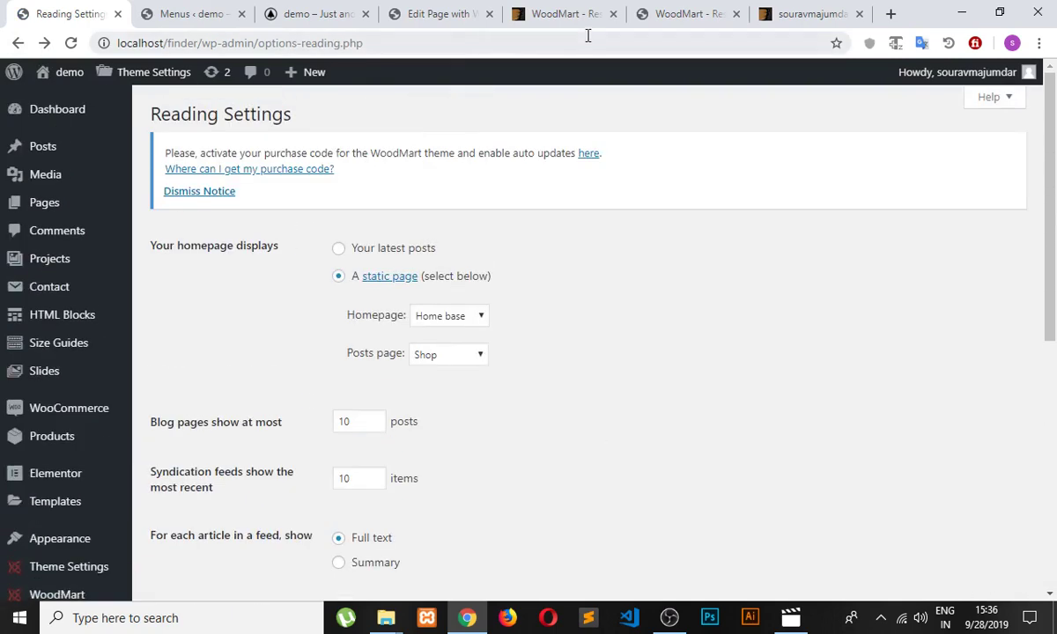
Step: Return to the home page's front-end editor, save the Revolution Slider element's settings and close its settings window
click(571, 19)
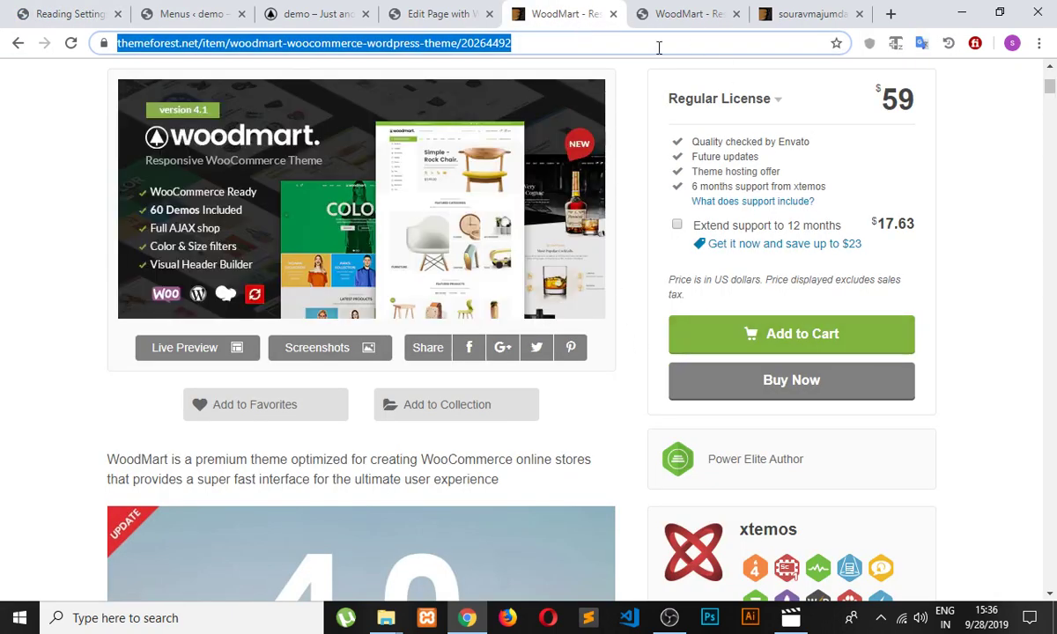
click(328, 13)
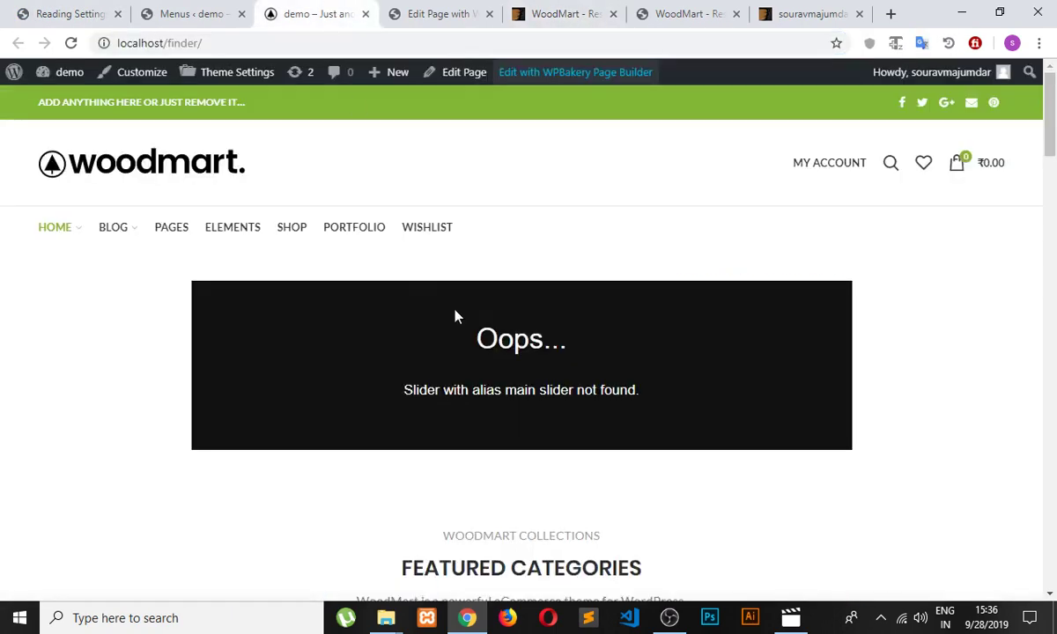
click(421, 15)
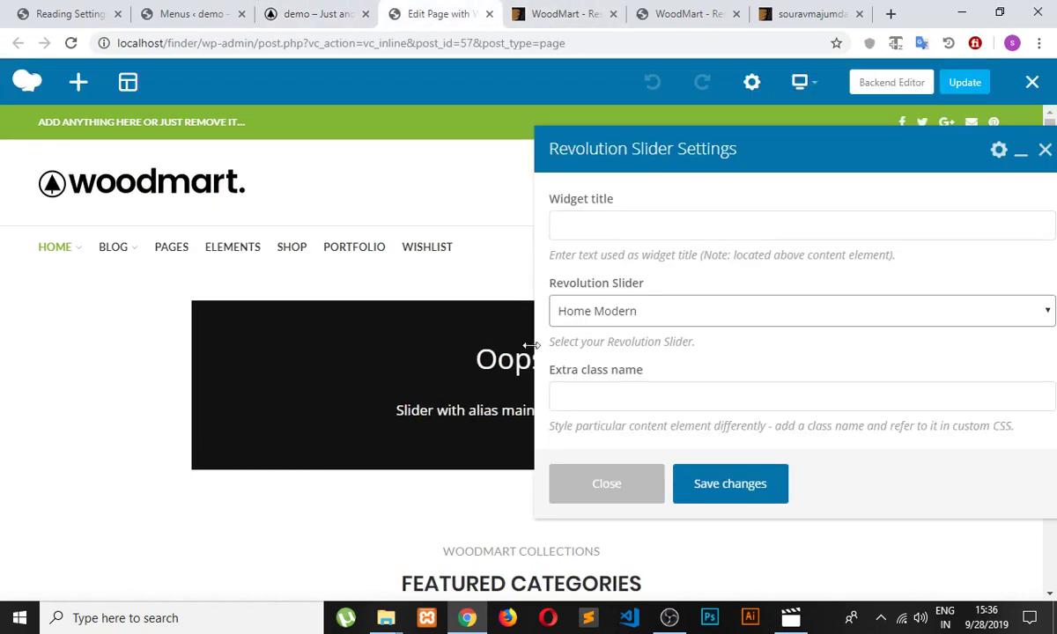
click(749, 490)
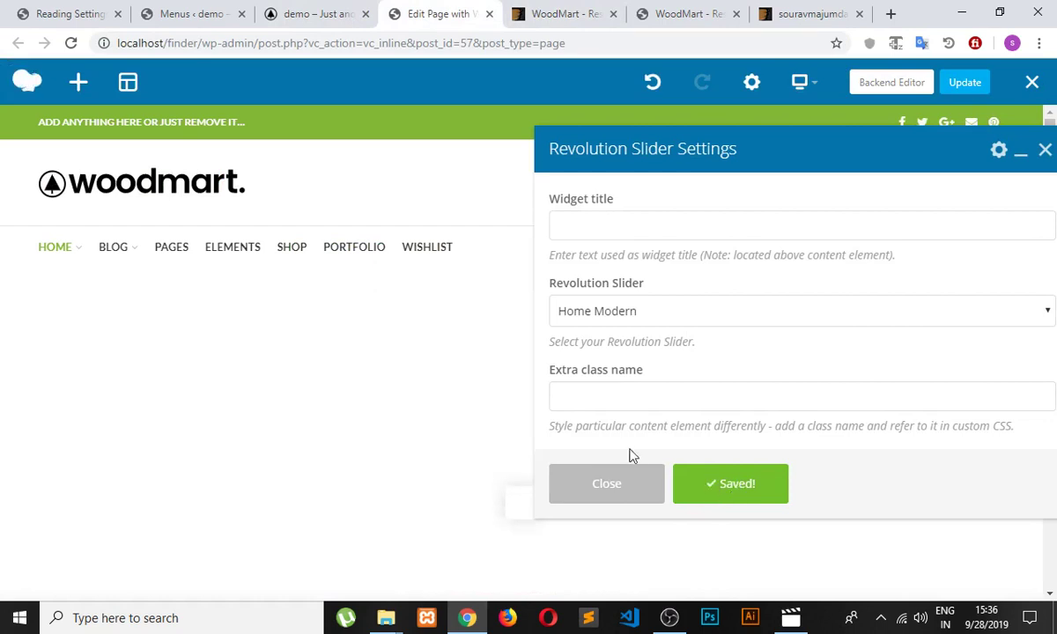
click(647, 496)
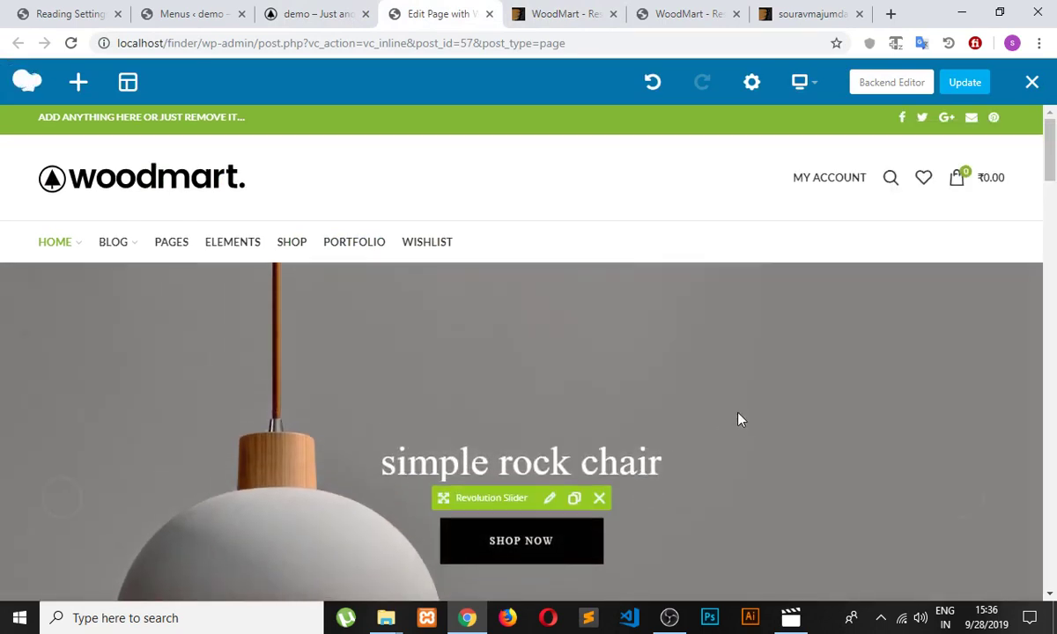
Step: Examine the slider on the home page in the editor, advancing it to the following slide
scroll(738, 419, down, 2)
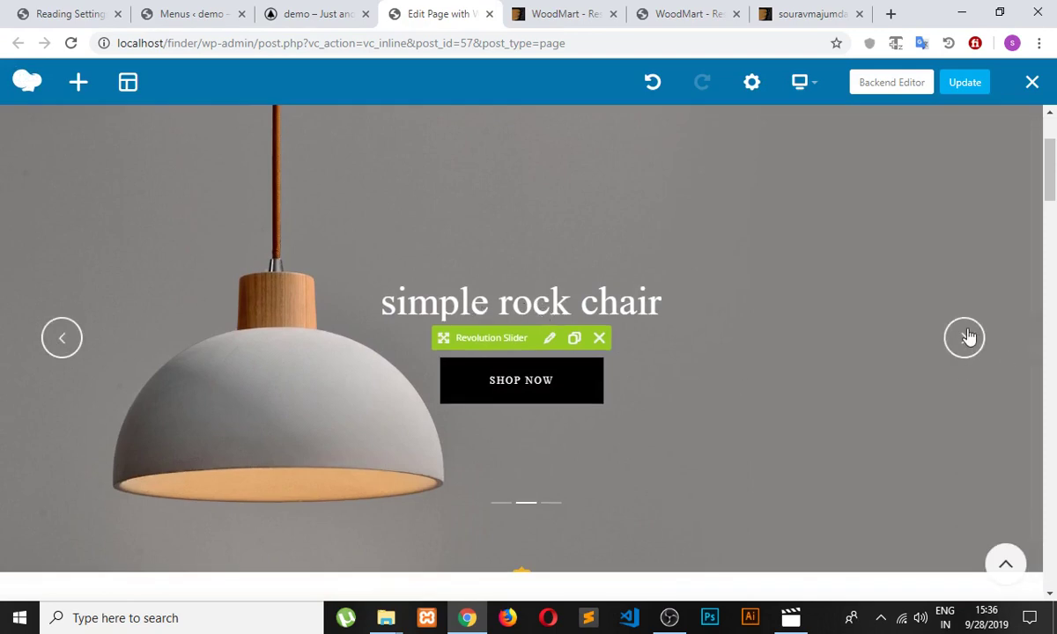
click(966, 338)
scroll(604, 380, up, 1)
scroll(597, 365, up, 1)
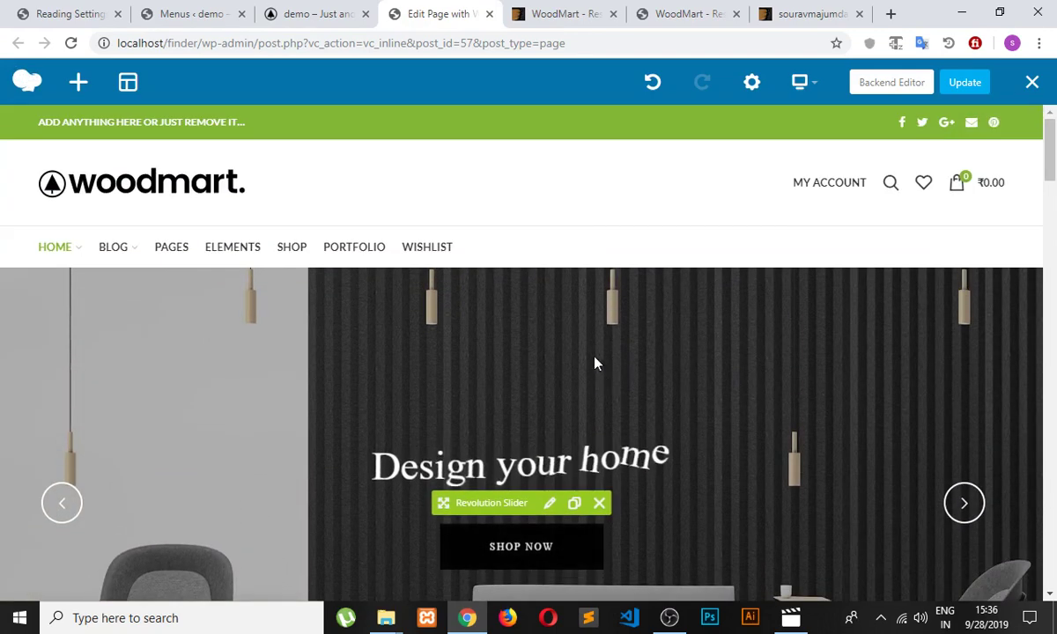
scroll(590, 352, down, 4)
scroll(590, 352, up, 4)
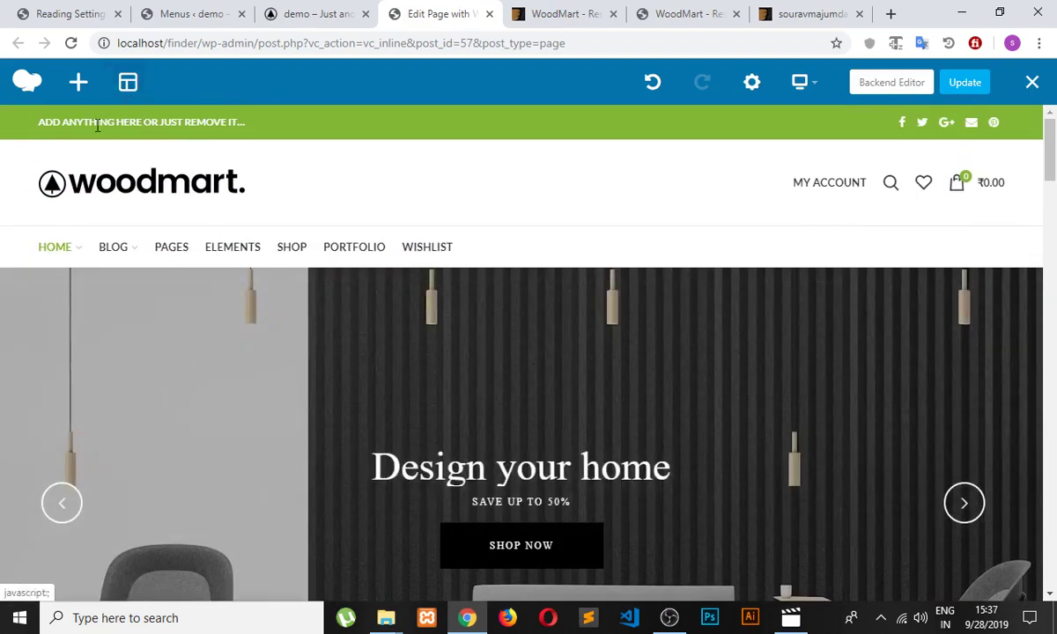
Step: Examine the Featured Categories section of the home page and compare it with the WoodMart live demo
scroll(745, 343, down, 3)
scroll(755, 346, down, 4)
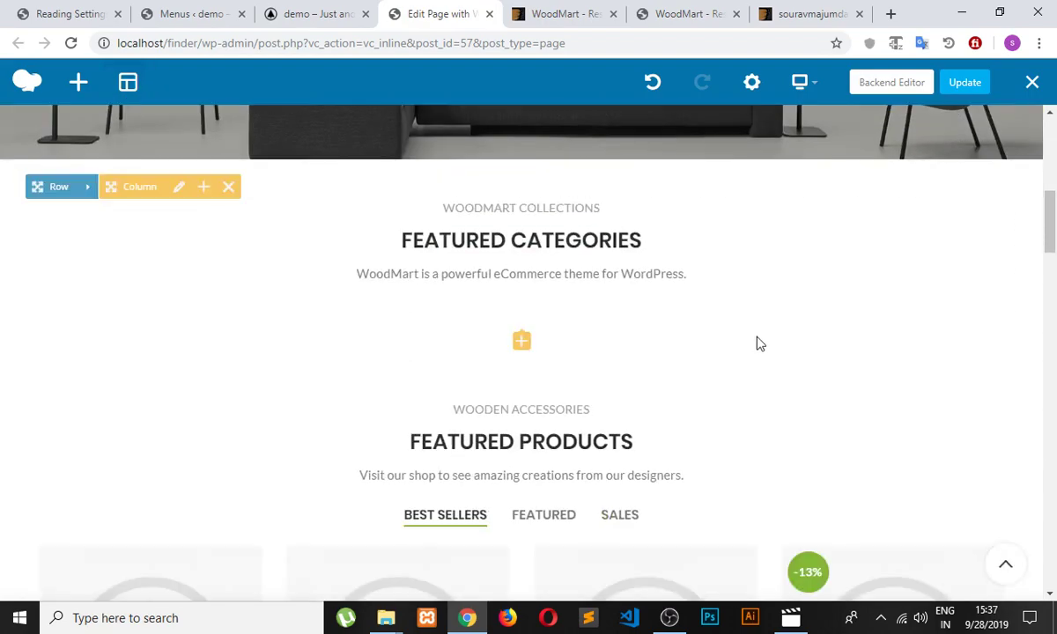
scroll(472, 183, down, 1)
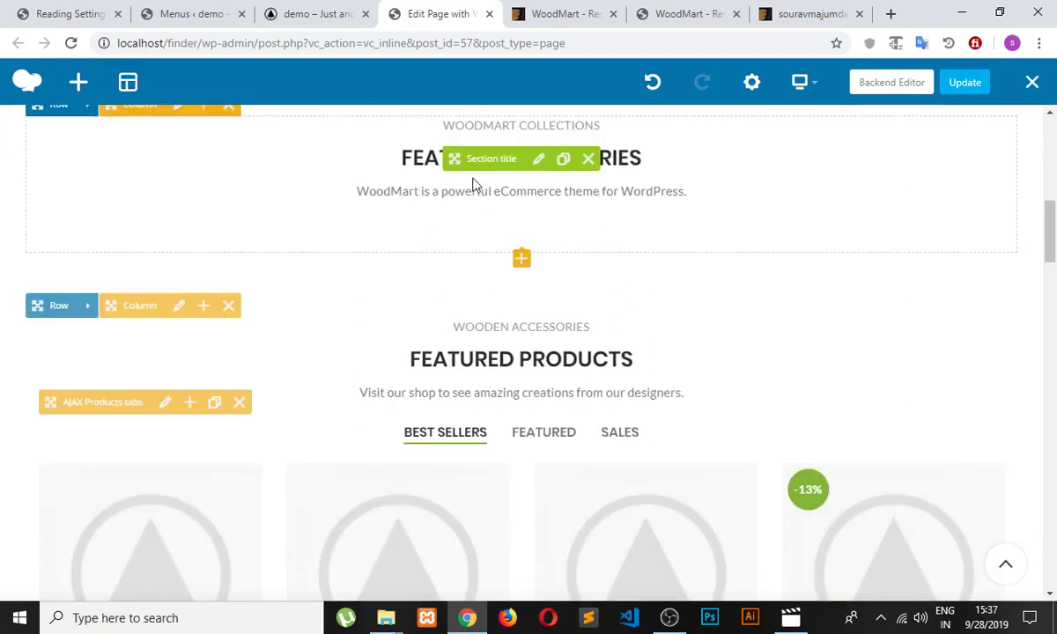
scroll(472, 183, up, 2)
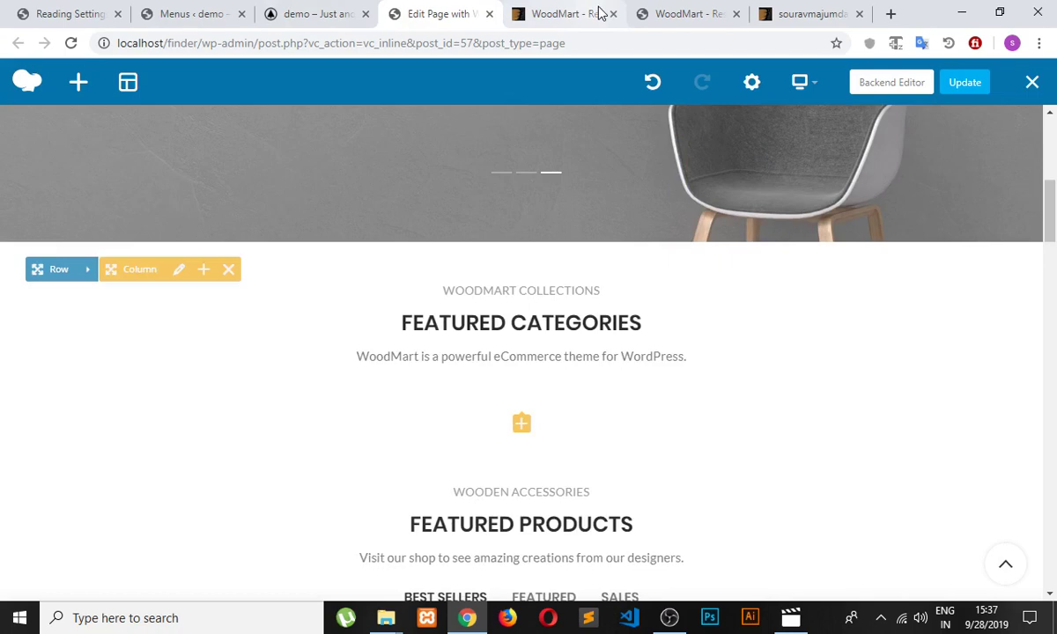
click(682, 13)
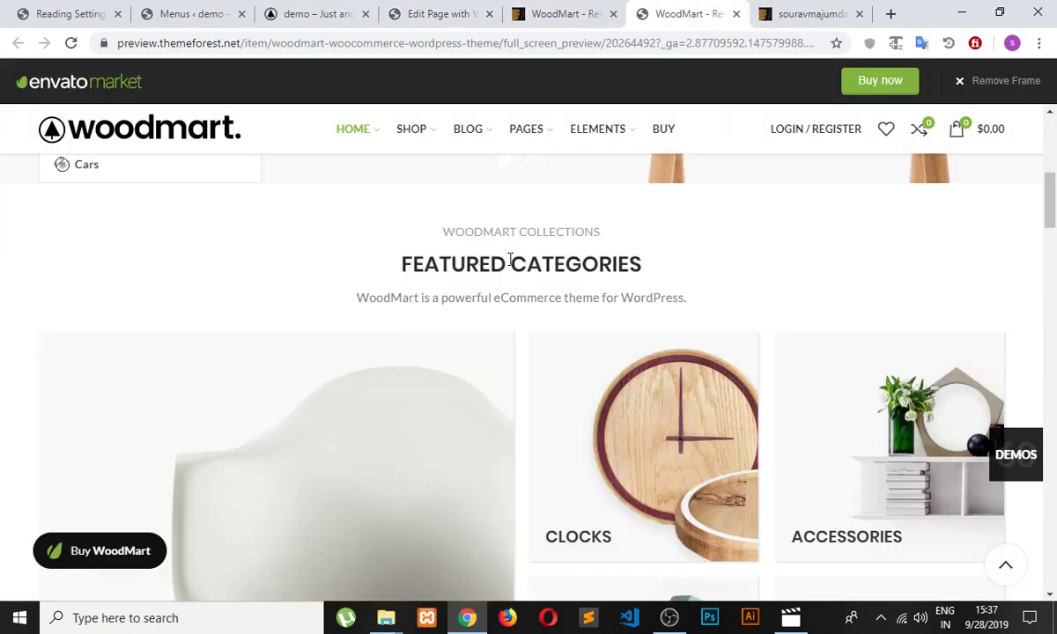
Step: Return to the Reading Settings page and look through the dashboard menu entries from Contact to Plugins
click(187, 13)
click(105, 16)
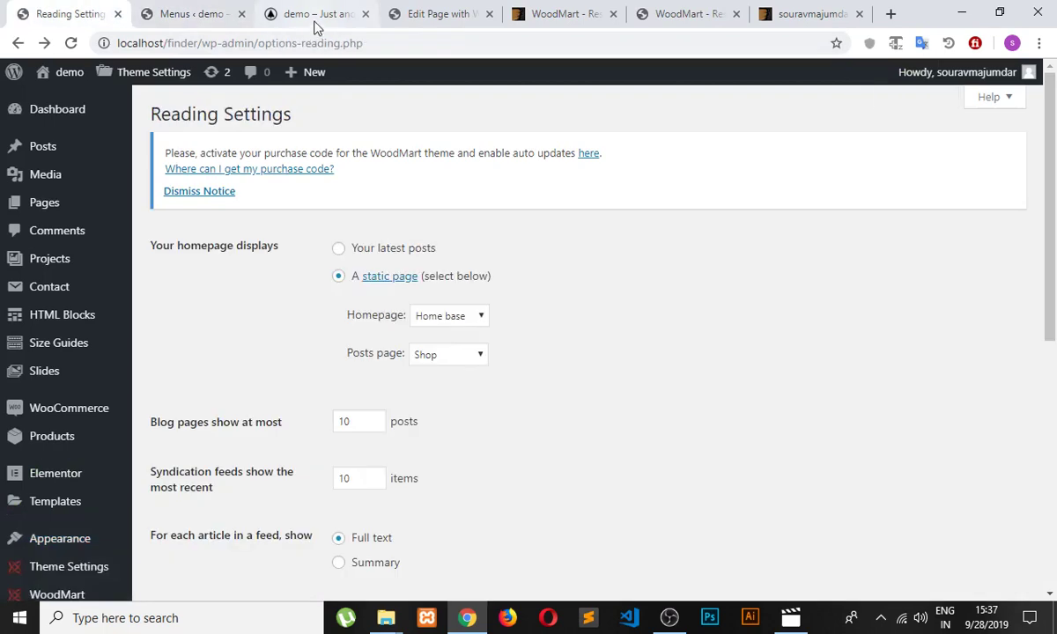
mouse_move(78, 291)
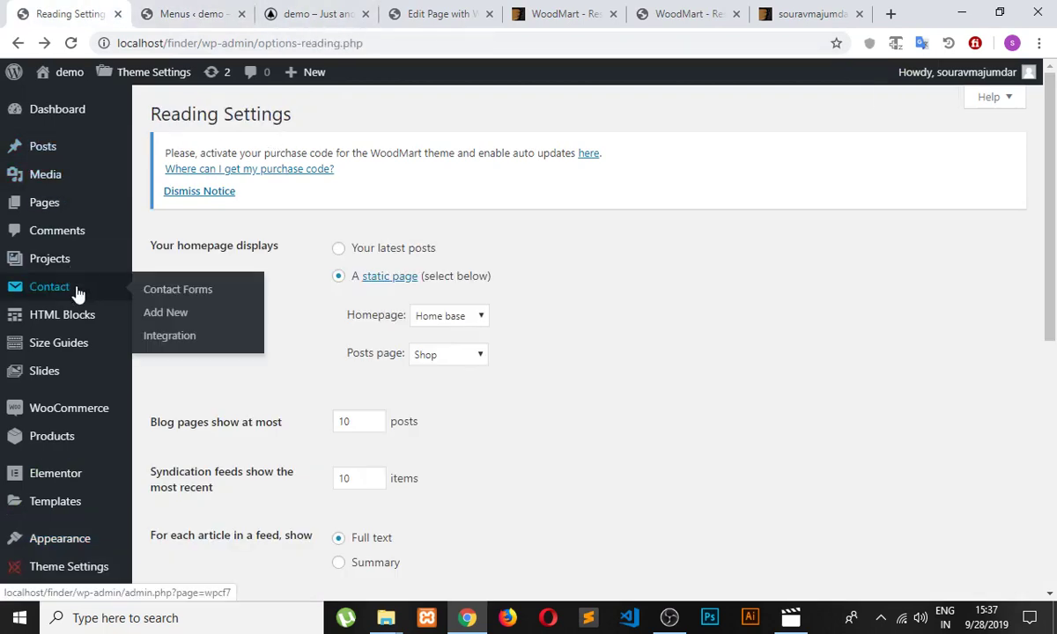
scroll(47, 326, down, 1)
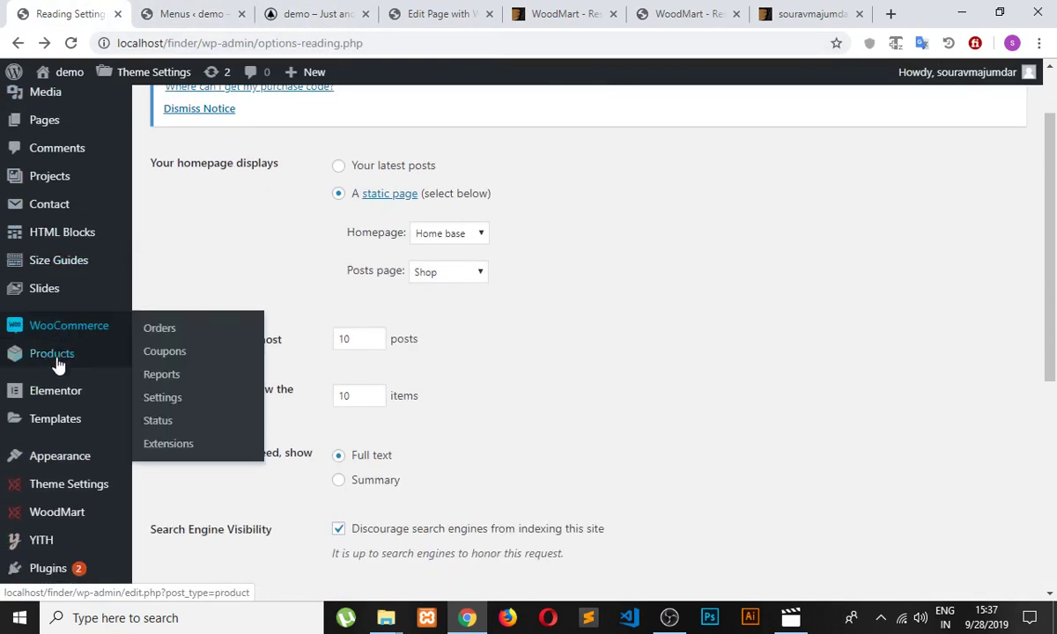
scroll(57, 365, down, 1)
mouse_move(63, 405)
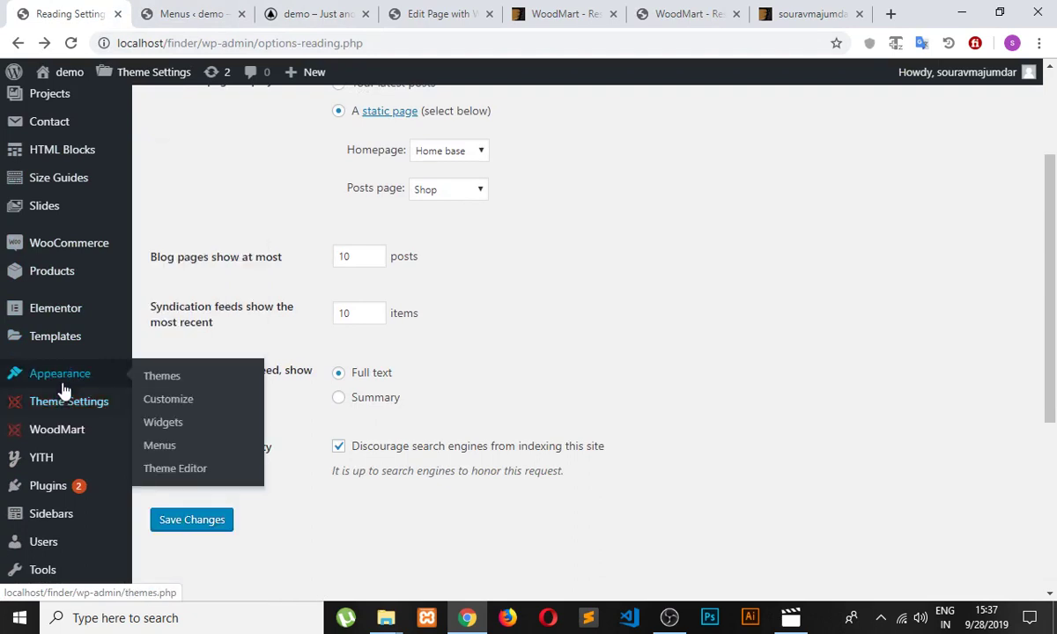
scroll(62, 397, down, 1)
mouse_move(82, 327)
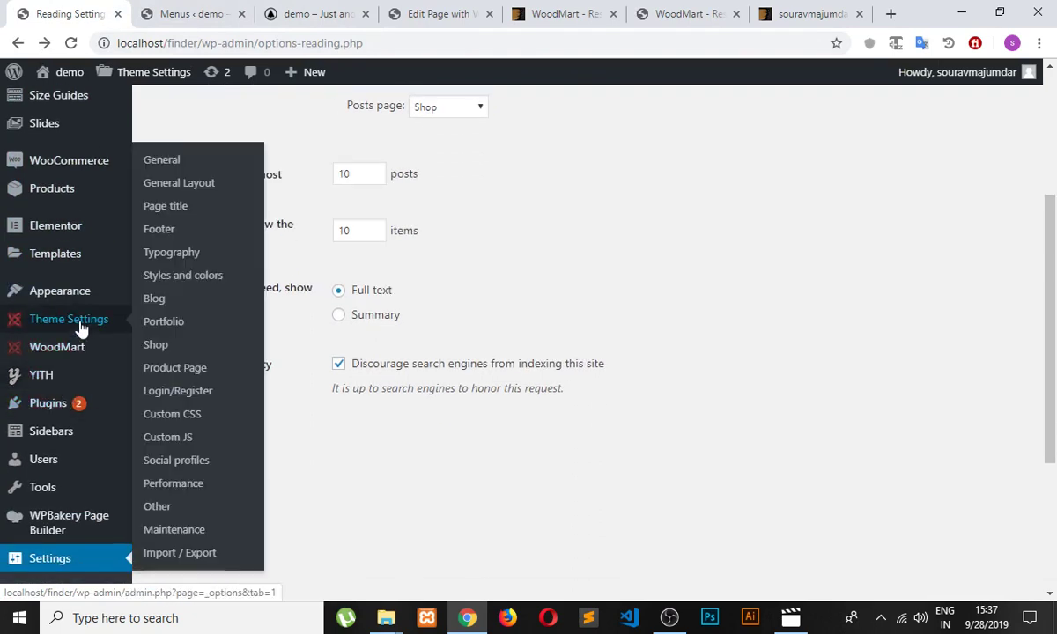
mouse_move(84, 356)
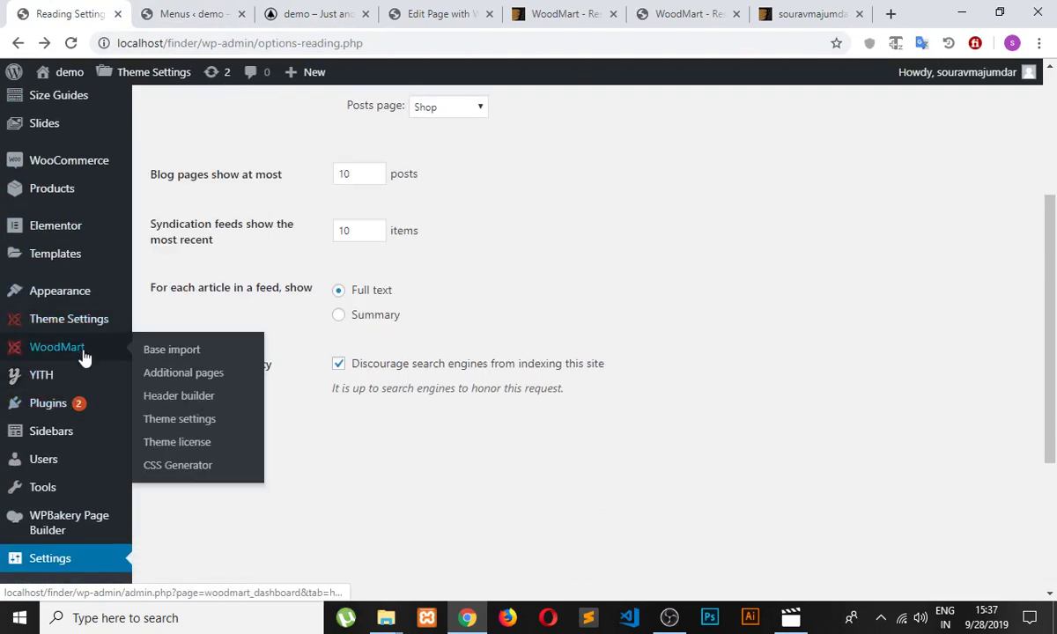
scroll(28, 414, down, 1)
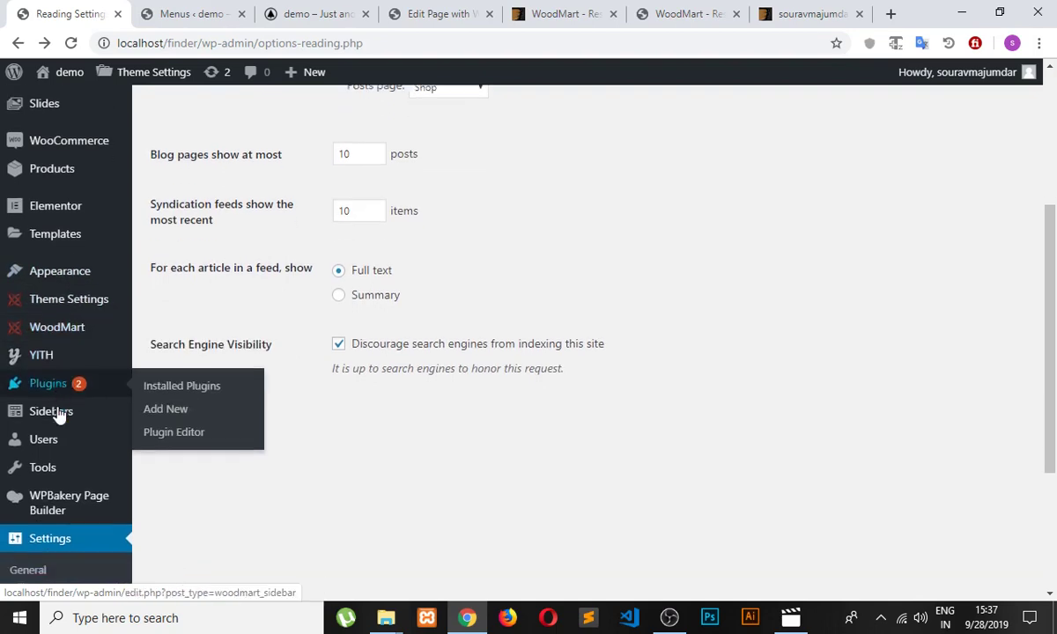
scroll(53, 415, up, 1)
scroll(58, 416, up, 3)
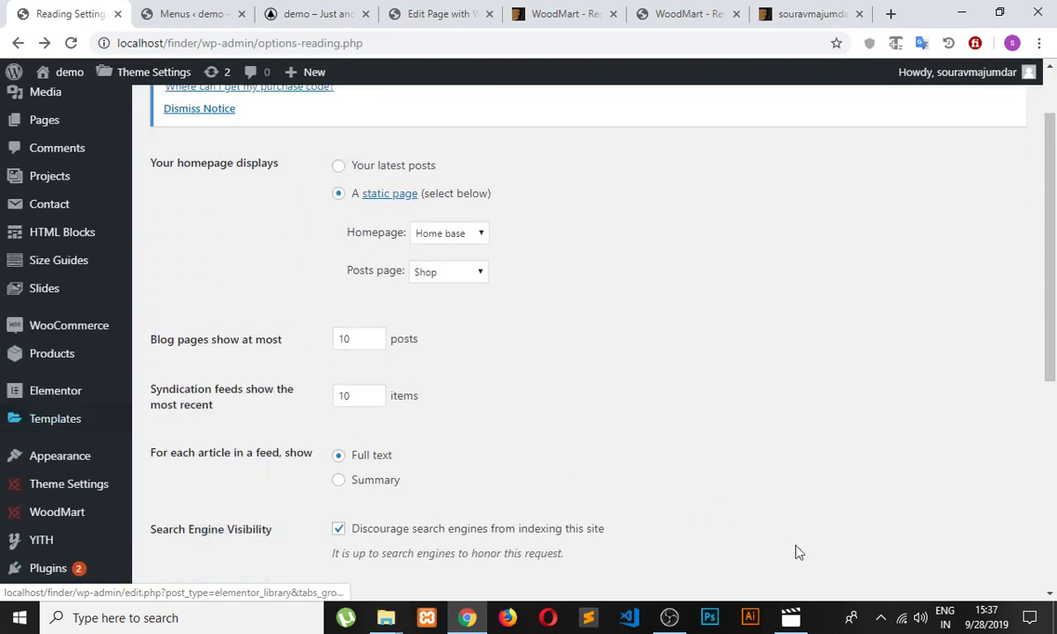
click(792, 617)
click(794, 616)
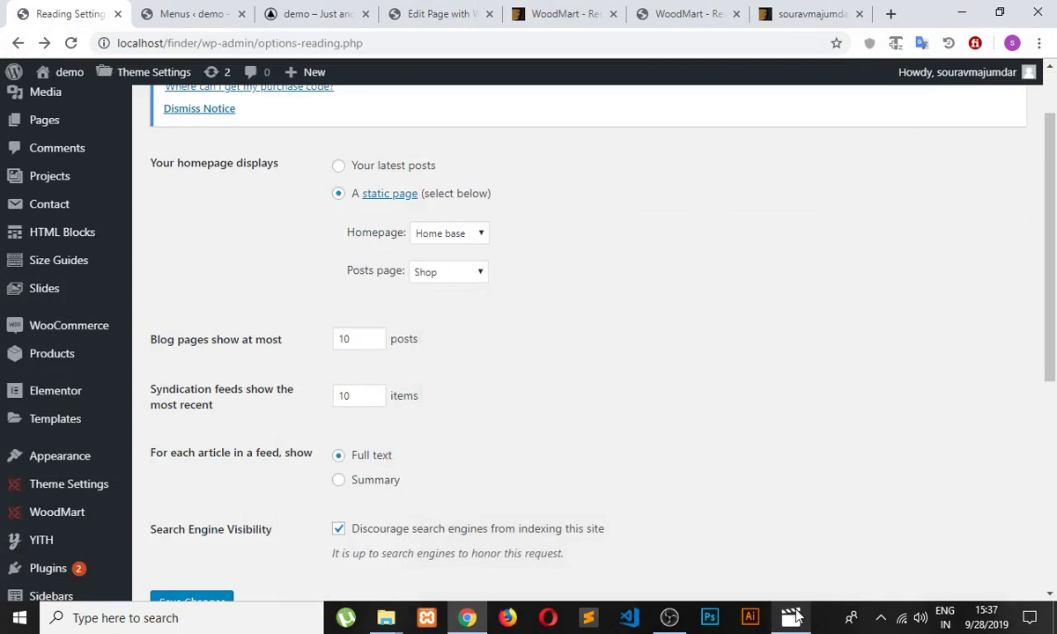
click(792, 617)
click(793, 617)
Step: Look through the dashboard menu entries and open the product categories list
scroll(25, 221, up, 1)
scroll(24, 220, up, 1)
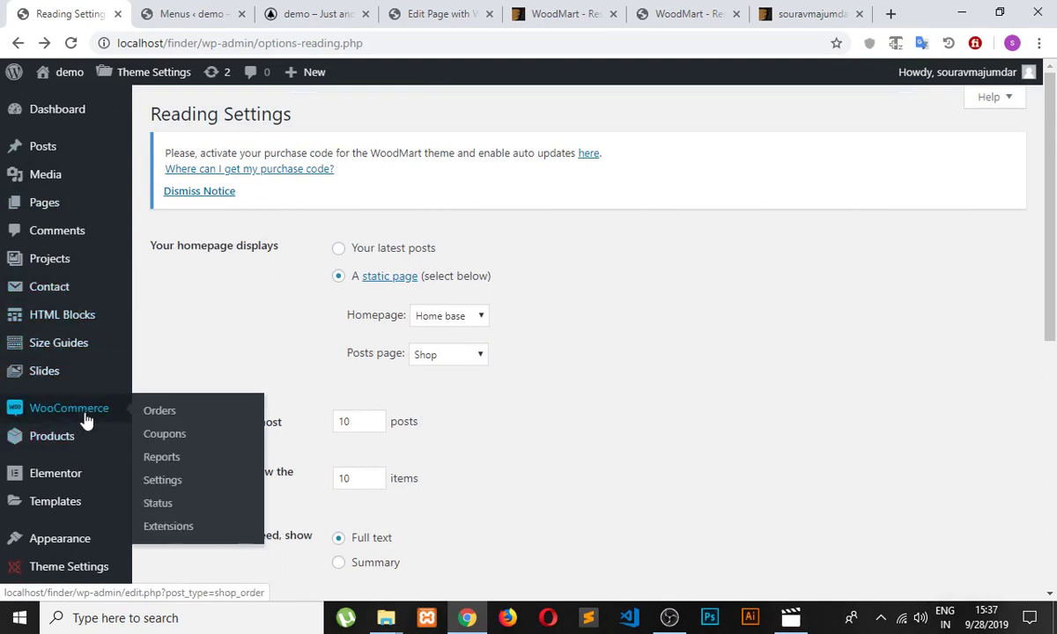
scroll(81, 510, down, 4)
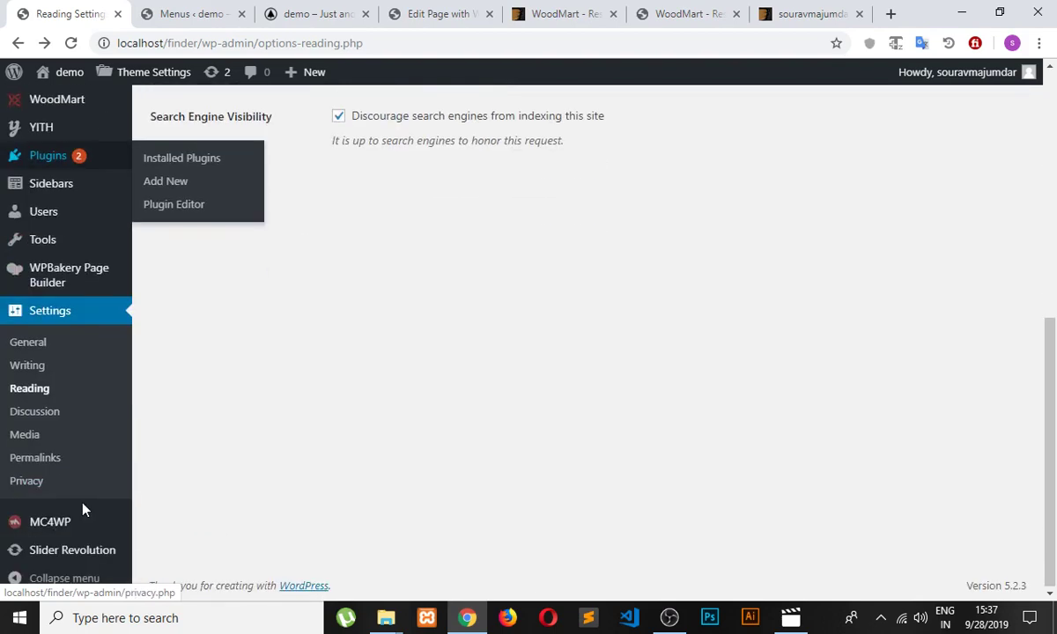
scroll(81, 502, up, 1)
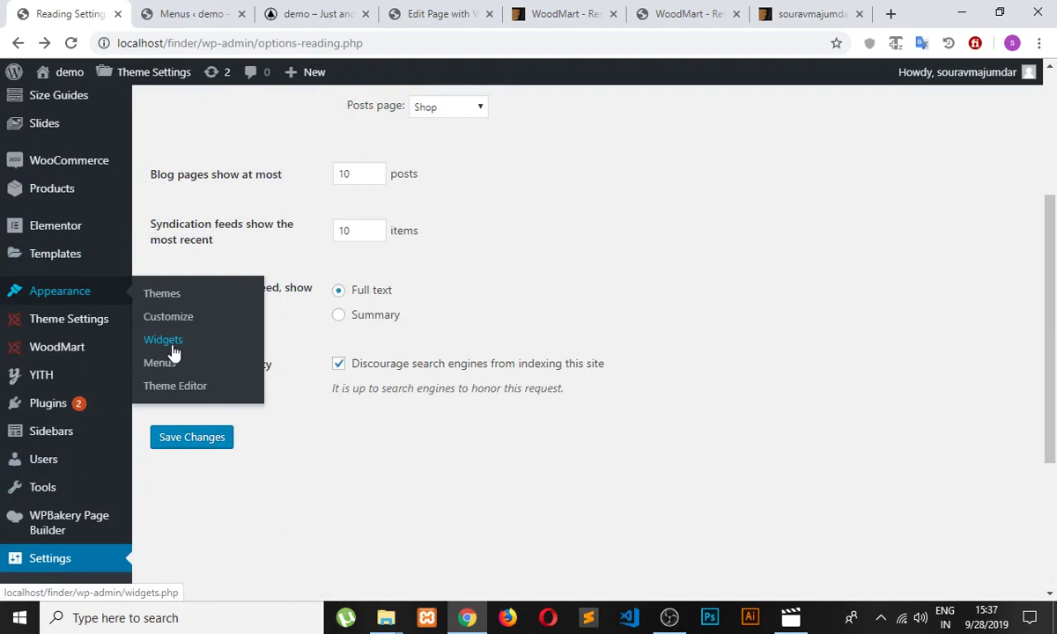
mouse_move(62, 349)
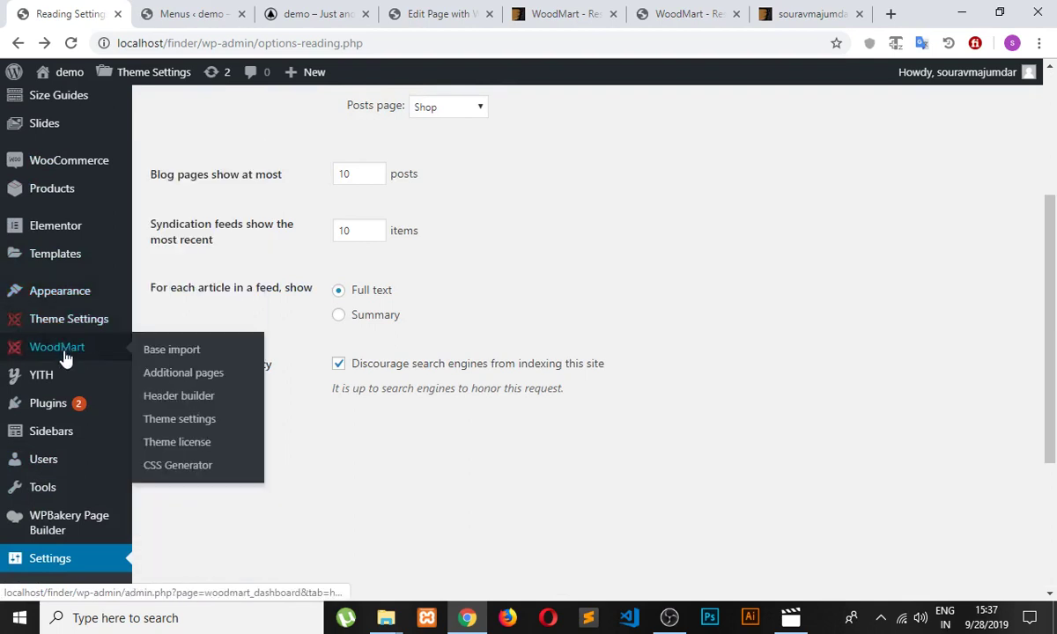
scroll(44, 357, up, 2)
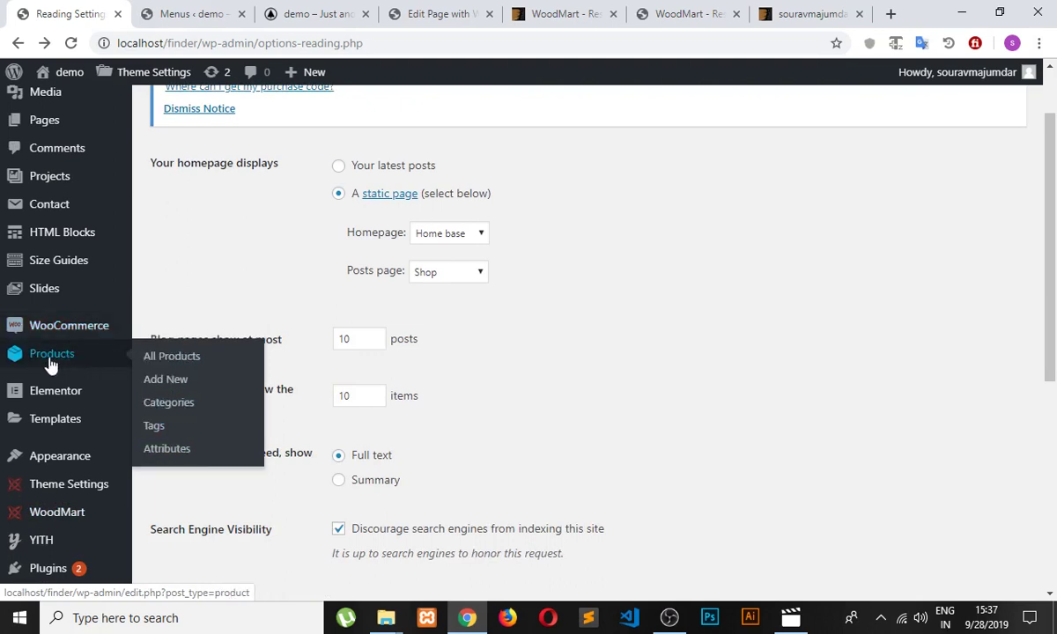
click(188, 413)
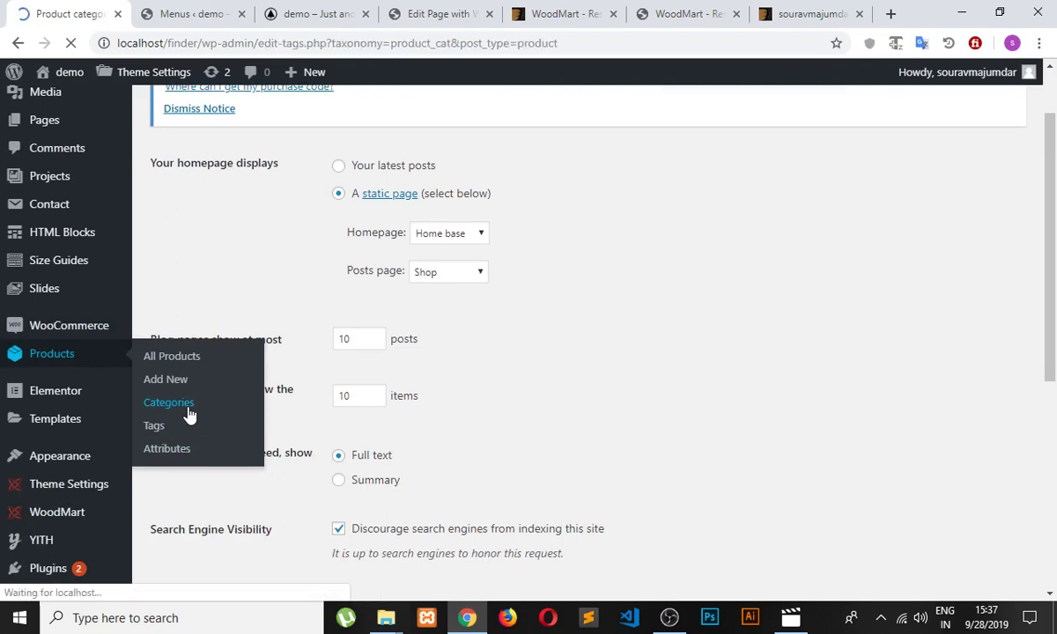
Step: Open the Accessories product category for editing and look through its fields down to the thumbnail and image settings
scroll(215, 400, down, 5)
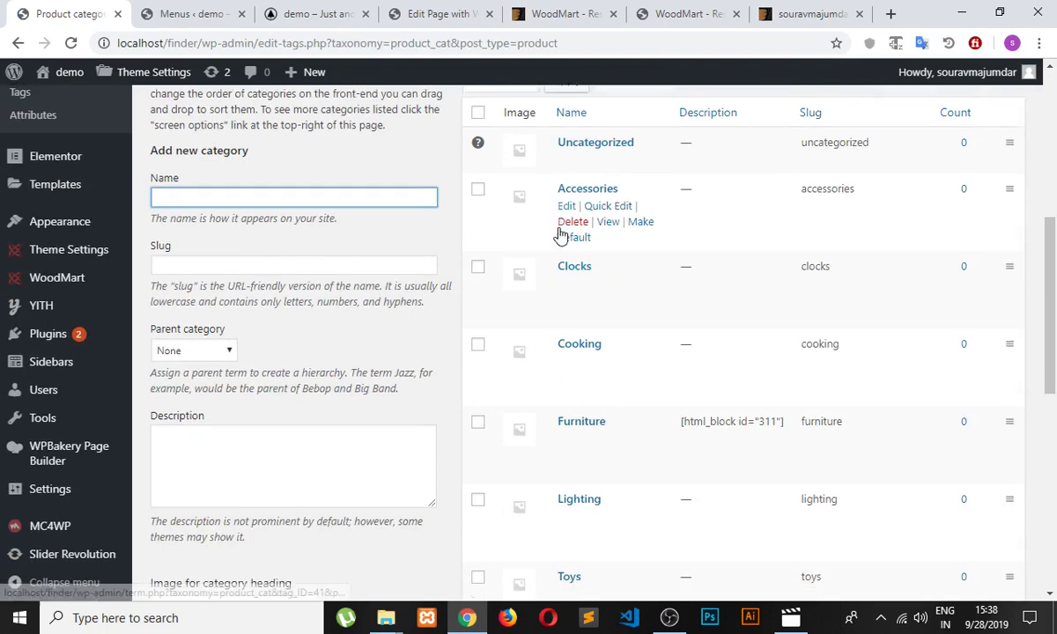
scroll(569, 253, up, 3)
scroll(602, 317, down, 2)
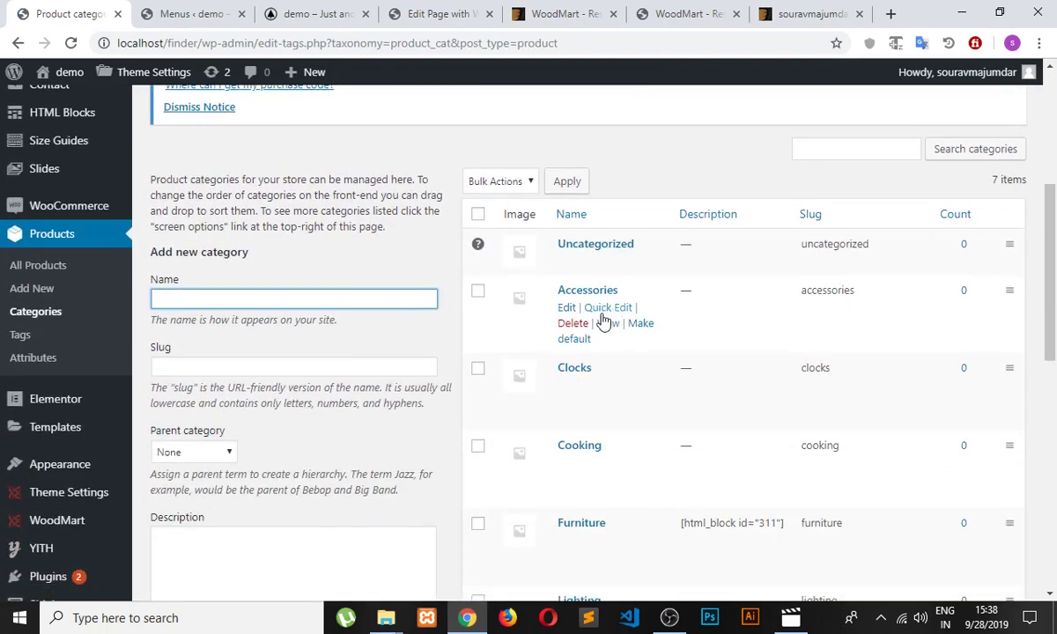
click(568, 313)
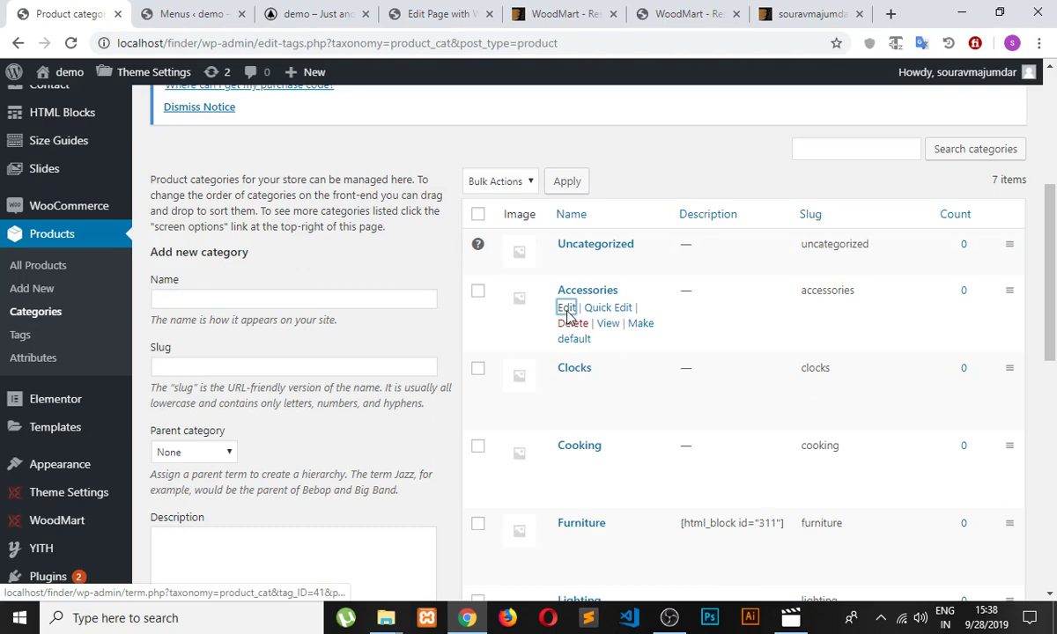
scroll(401, 374, down, 4)
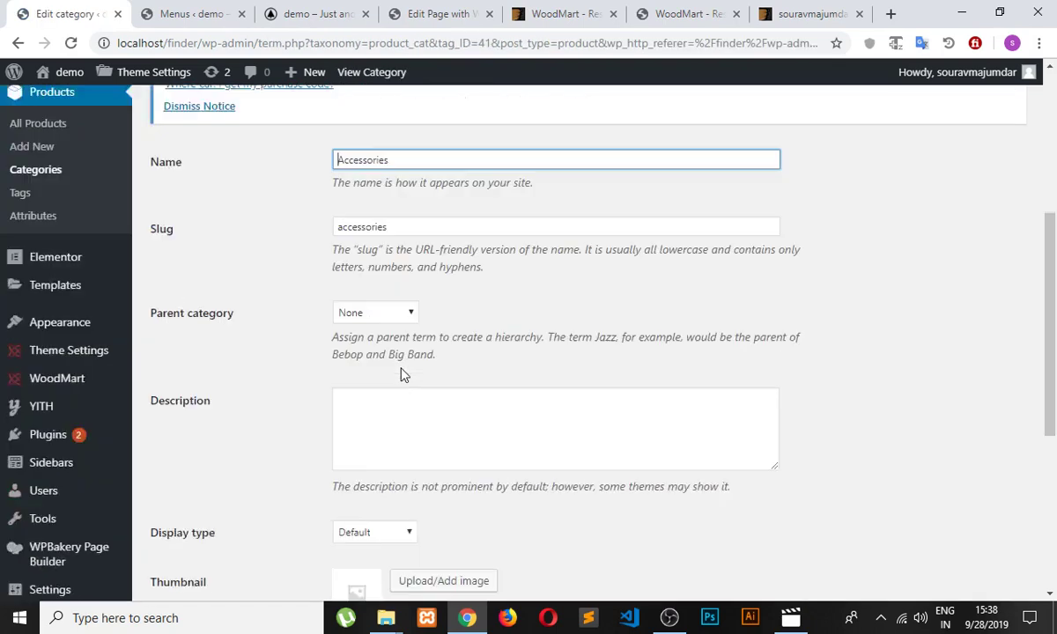
scroll(479, 317, down, 5)
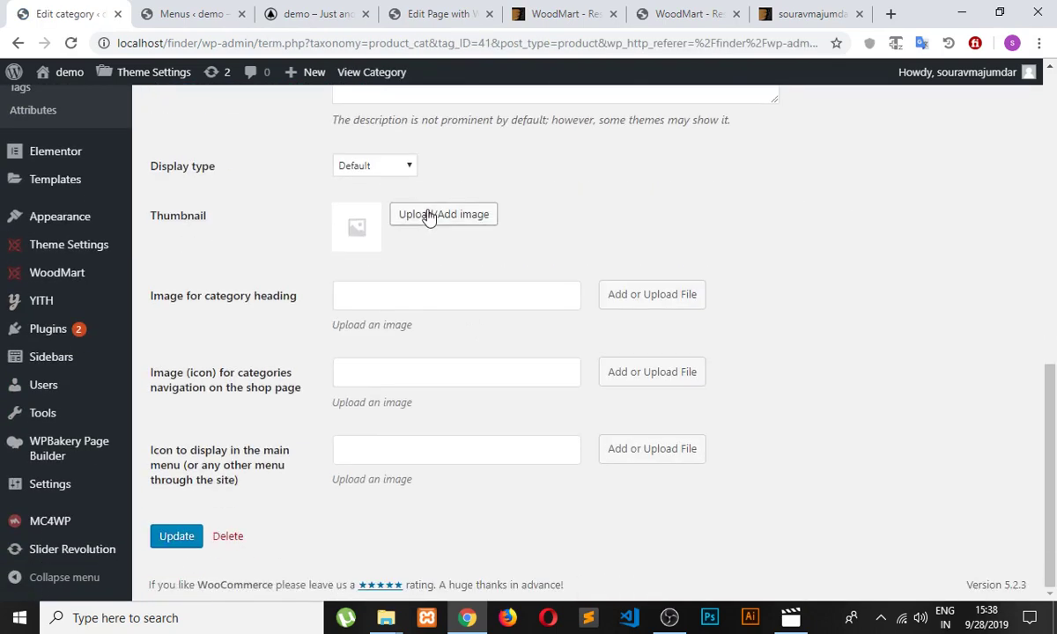
Step: On the WoodMart live demo, look through the Furniture category page from Featured Categories, then go back and open it in a new tab
click(666, 15)
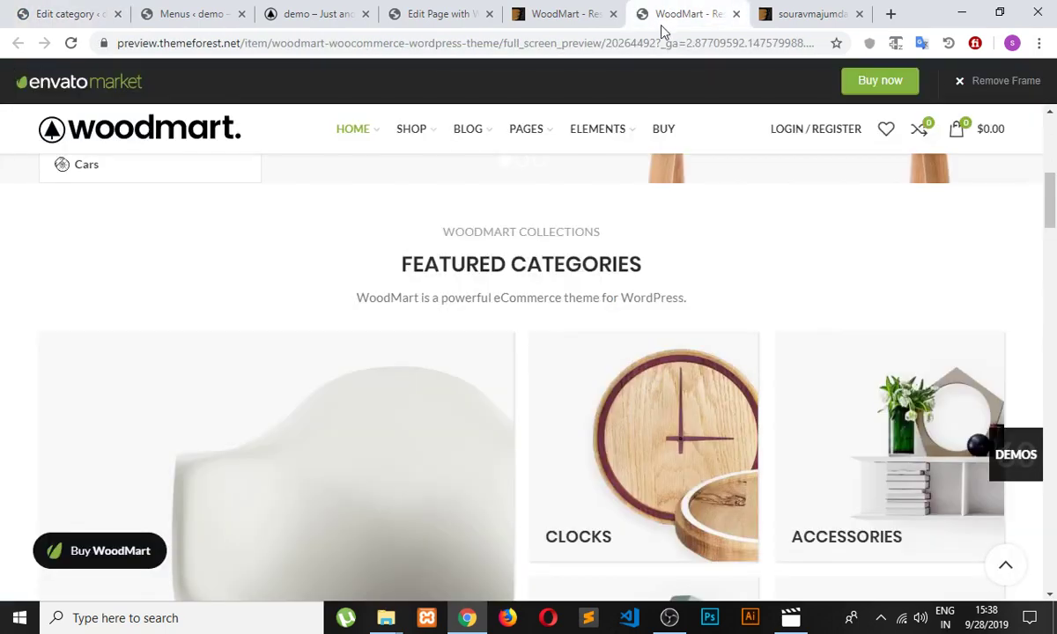
scroll(319, 358, down, 3)
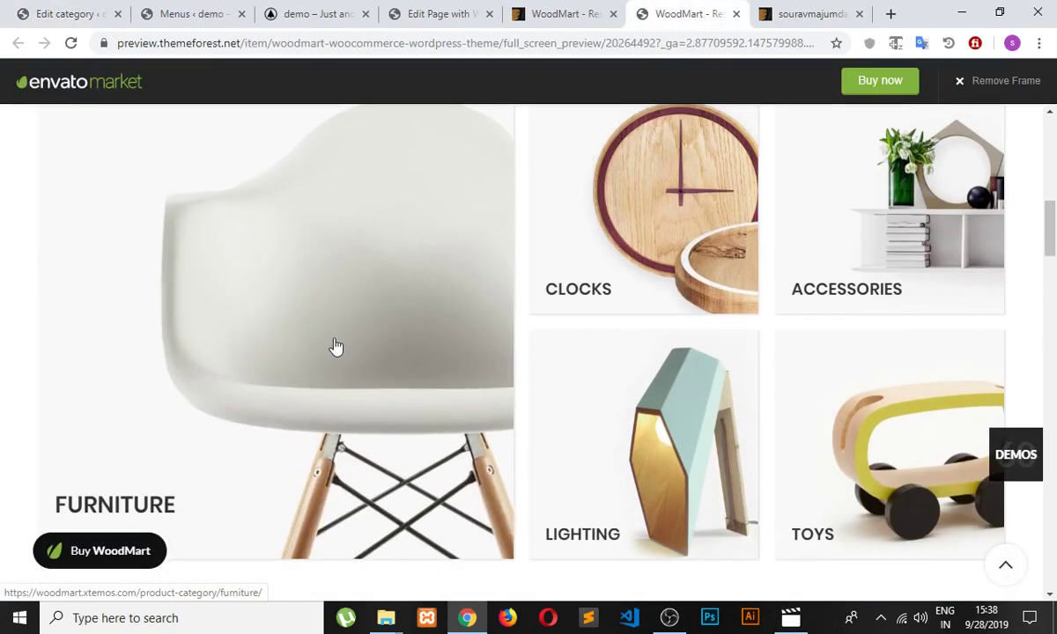
click(288, 337)
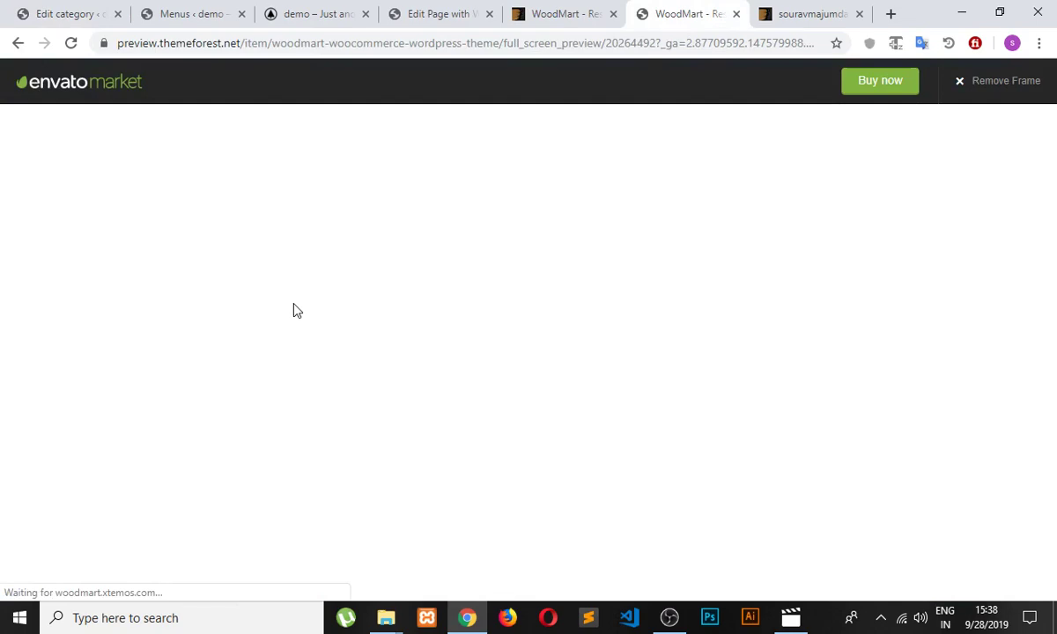
right_click(296, 309)
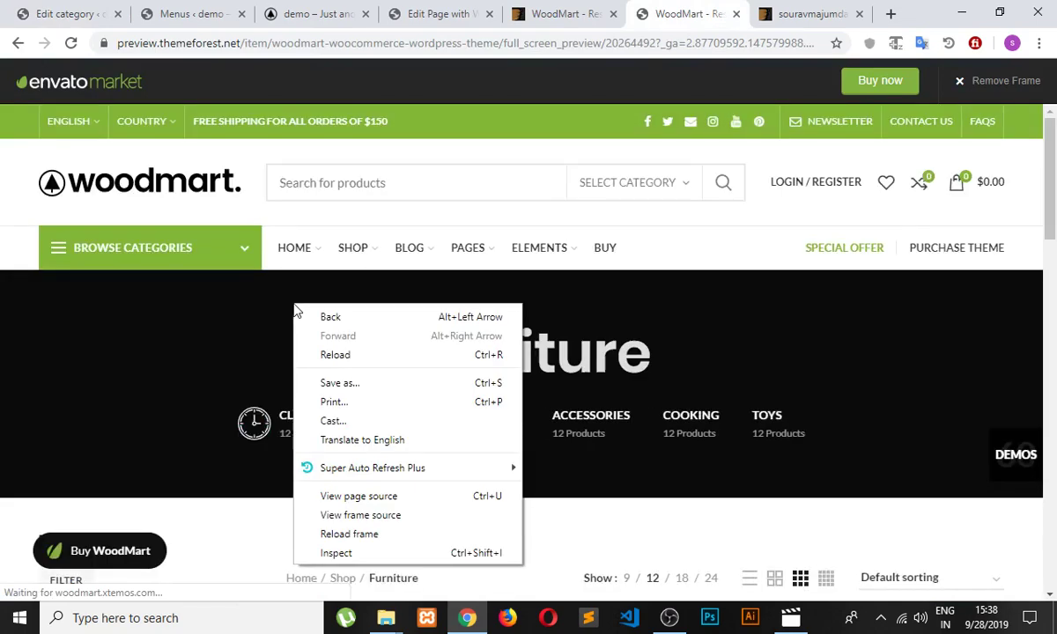
click(618, 264)
scroll(581, 299, down, 2)
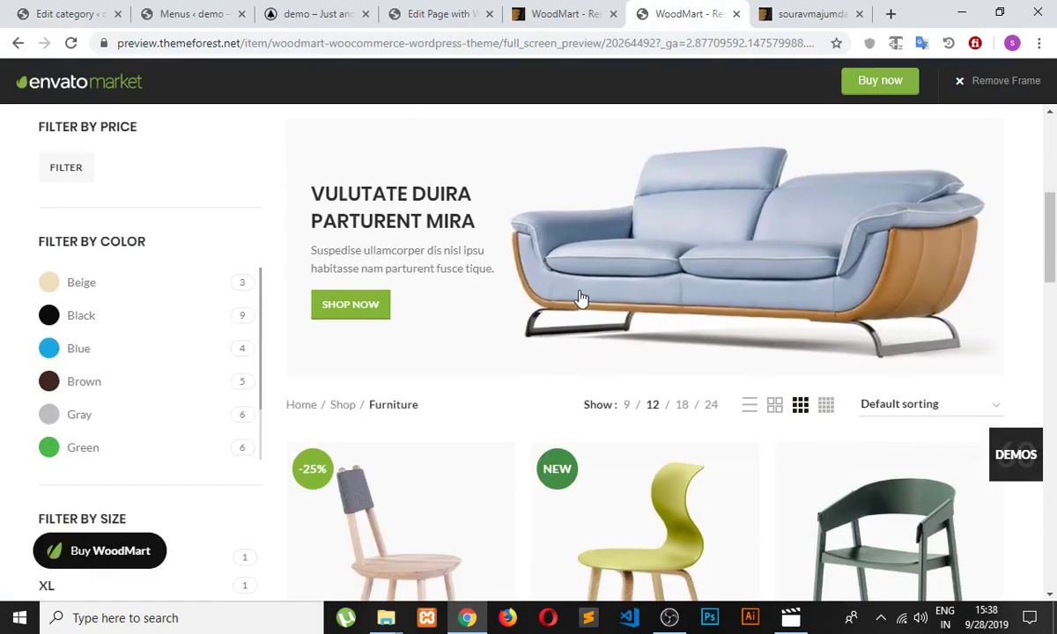
scroll(672, 328, down, 4)
scroll(672, 328, up, 6)
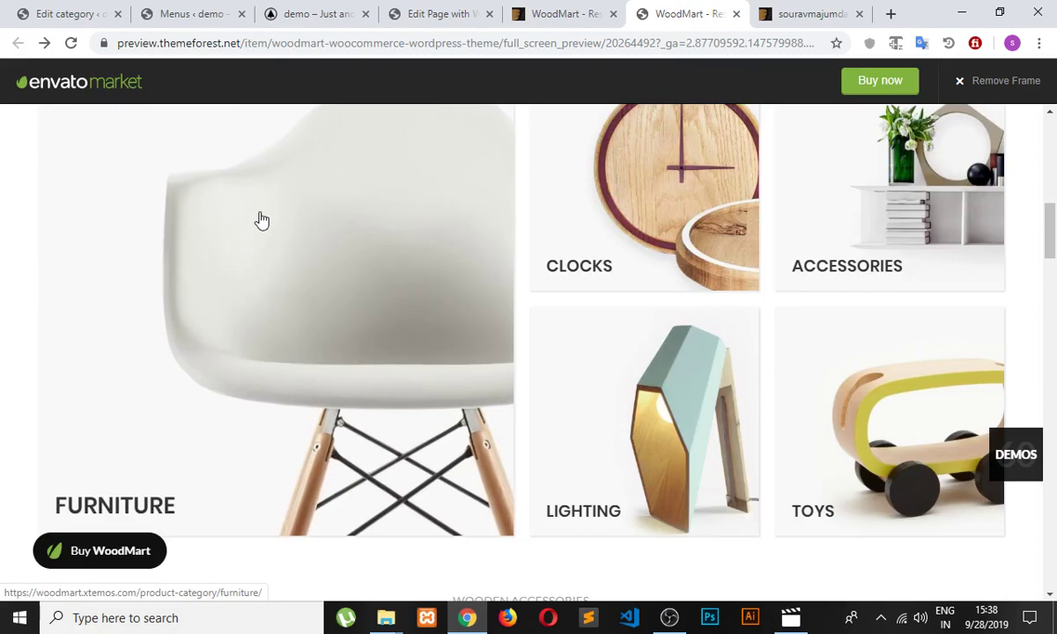
right_click(261, 215)
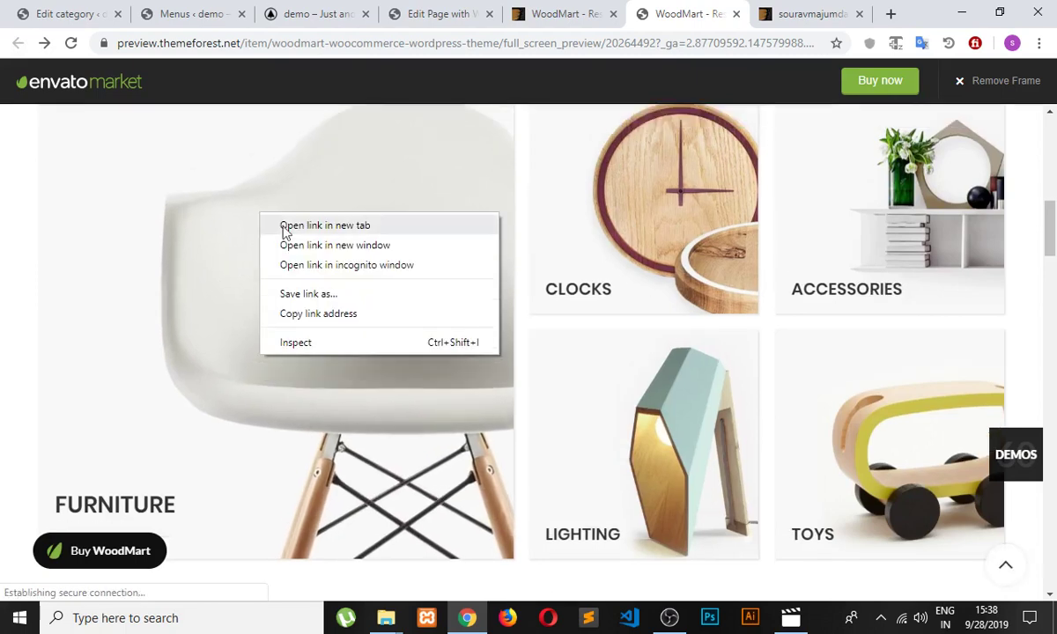
click(354, 229)
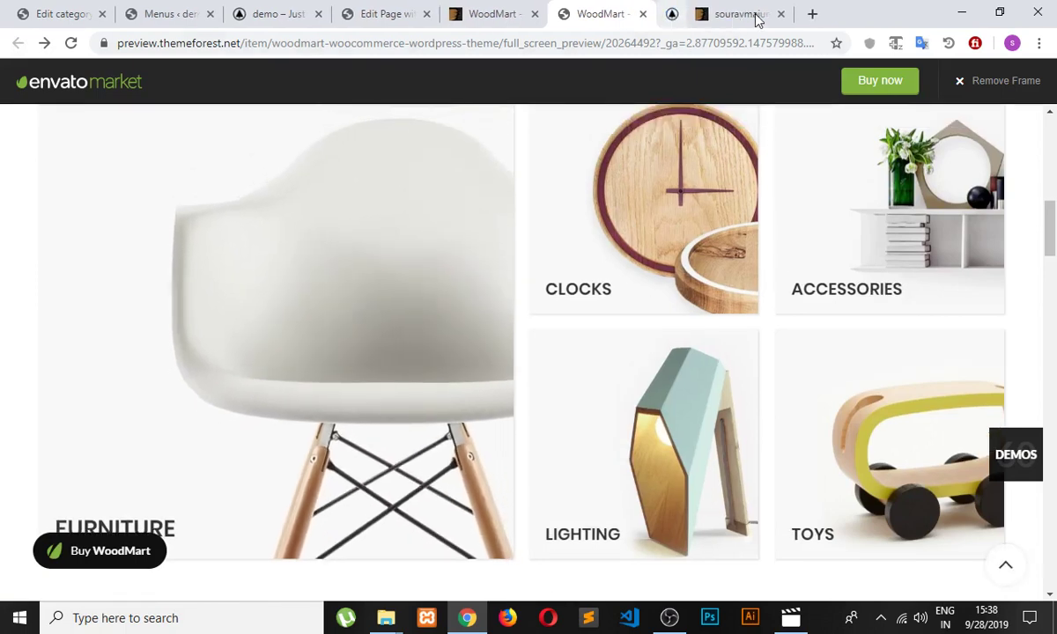
Step: Switch to the local site's home page, reload it and check its slider and Featured Categories section
click(258, 18)
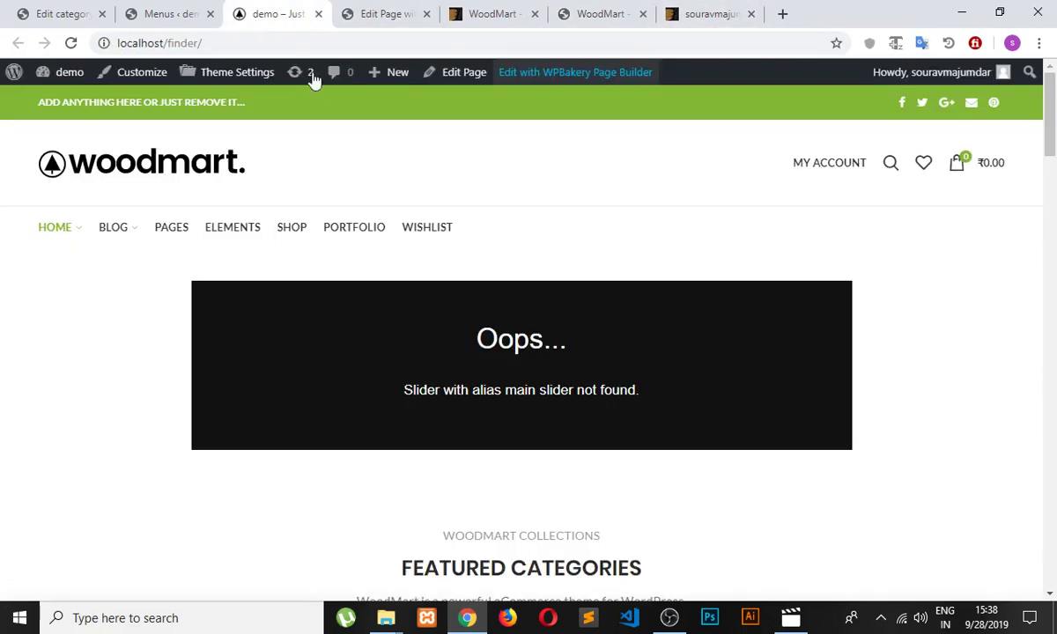
scroll(495, 377, down, 3)
click(73, 43)
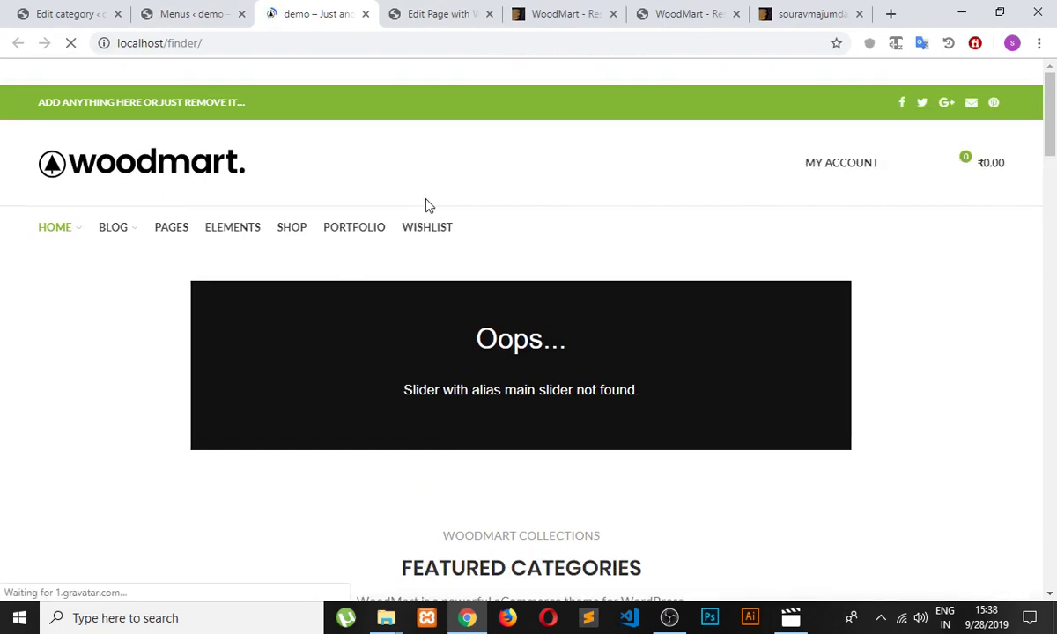
scroll(427, 205, down, 4)
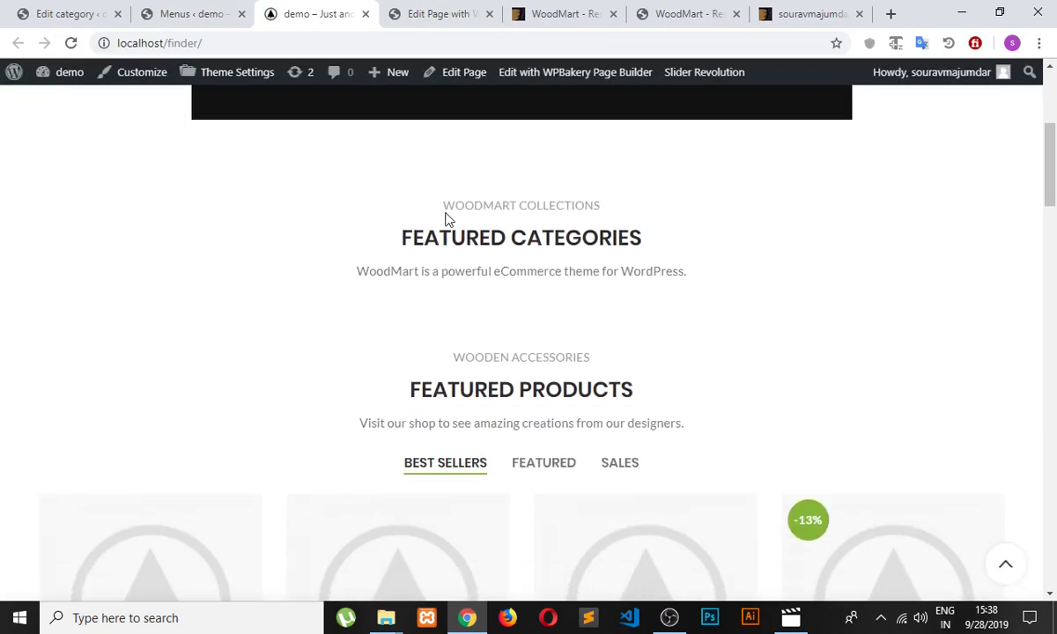
Step: Return to the home page's front-end editor and save the page with Update
click(438, 13)
scroll(951, 150, up, 1)
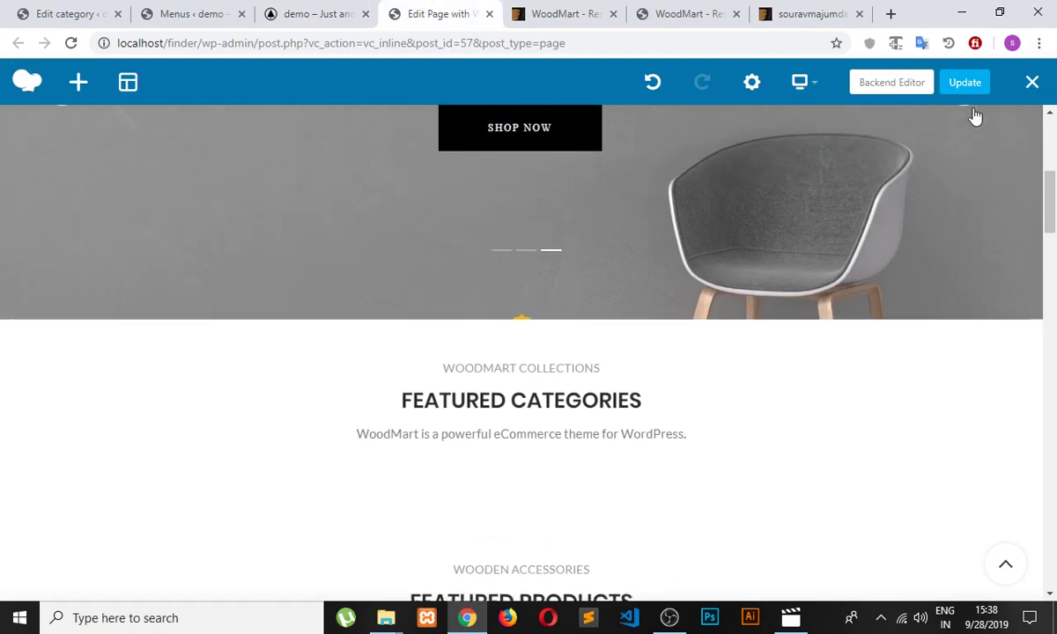
click(960, 88)
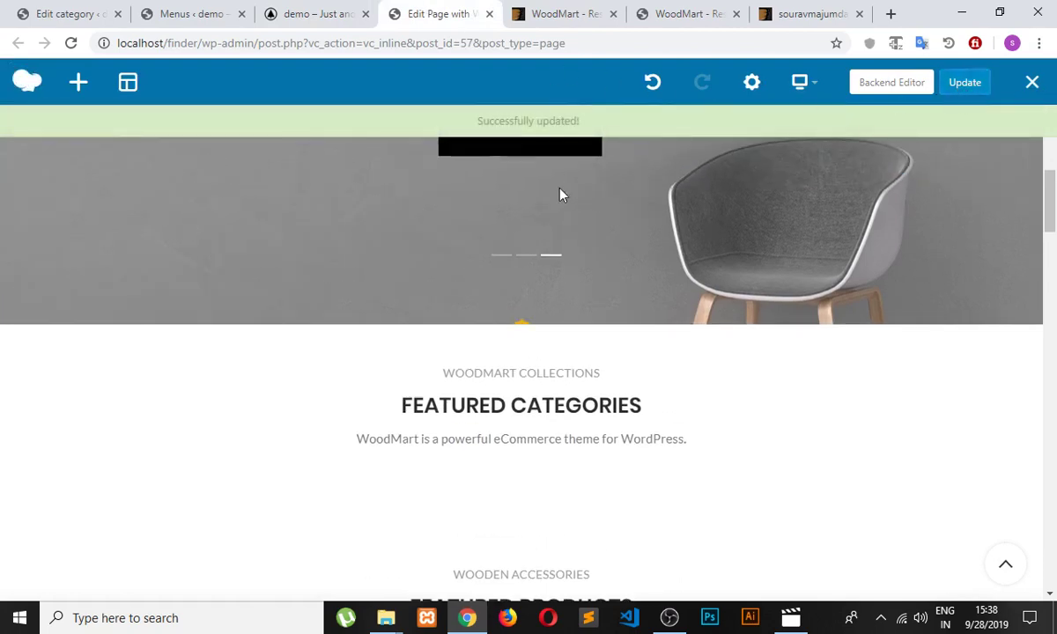
Step: Reload the local home page and examine its slider, advancing it to the following slide
click(291, 10)
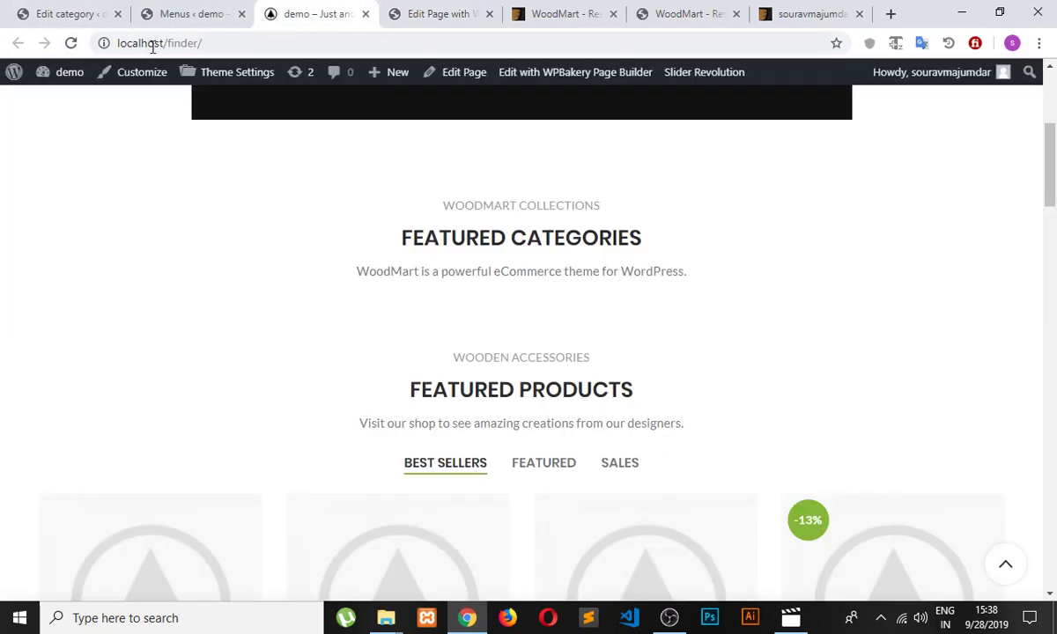
click(71, 42)
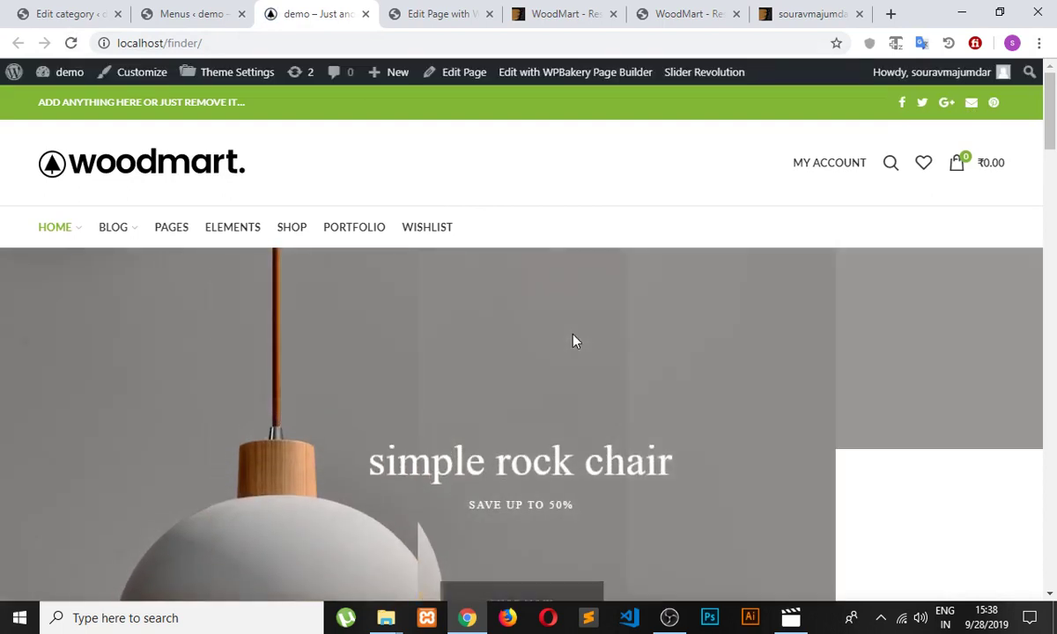
scroll(573, 341, down, 3)
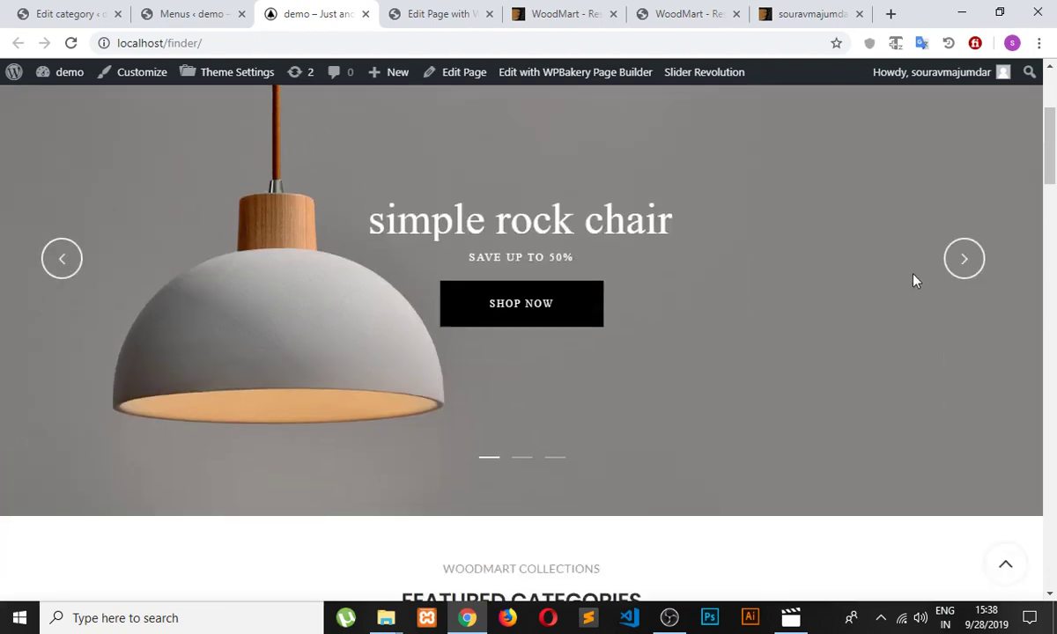
click(963, 267)
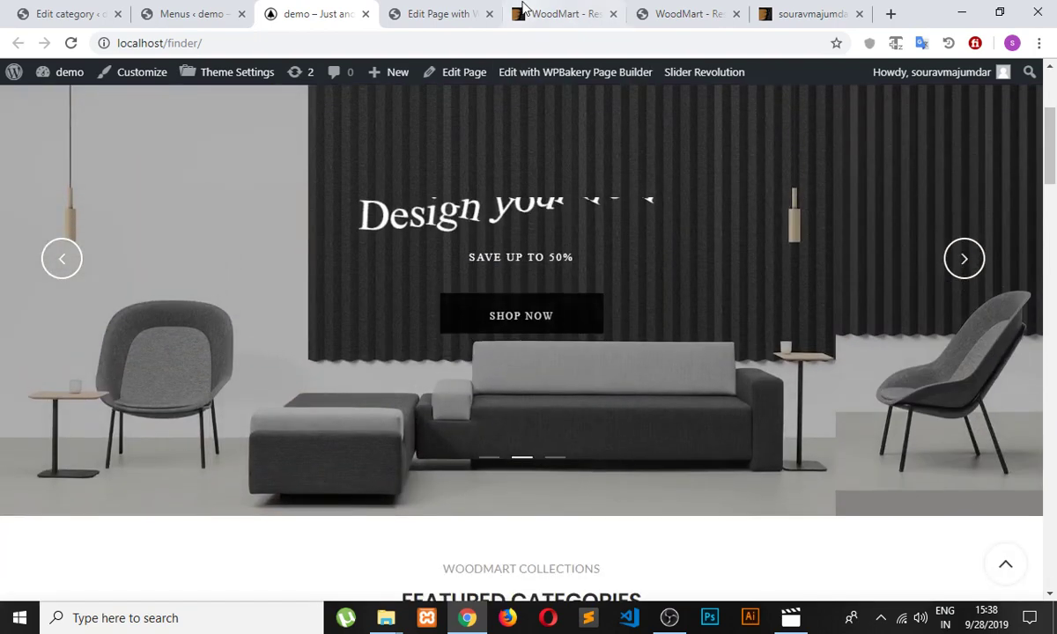
Step: Examine the Featured Products section, the Browse Categories menu and the slider on the WoodMart live demo
click(523, 7)
click(701, 14)
scroll(469, 229, down, 5)
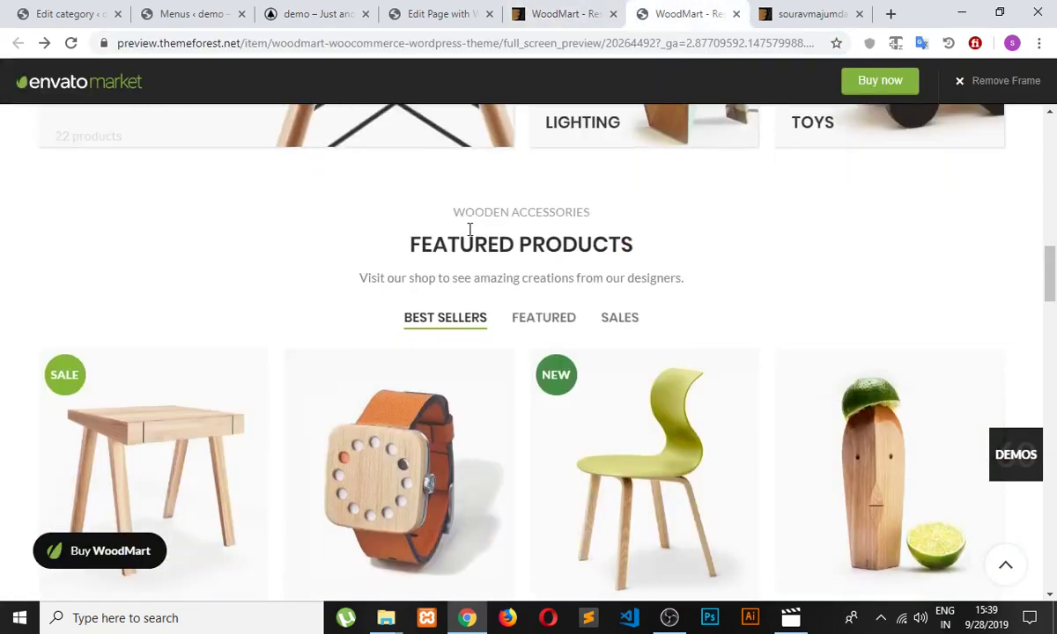
scroll(470, 229, up, 10)
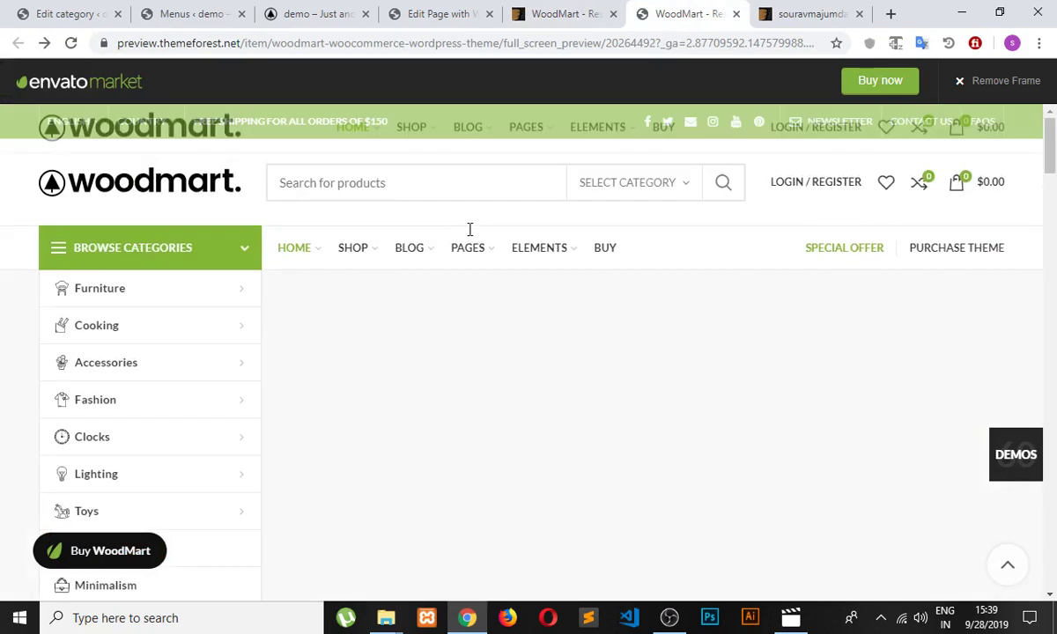
scroll(469, 229, down, 1)
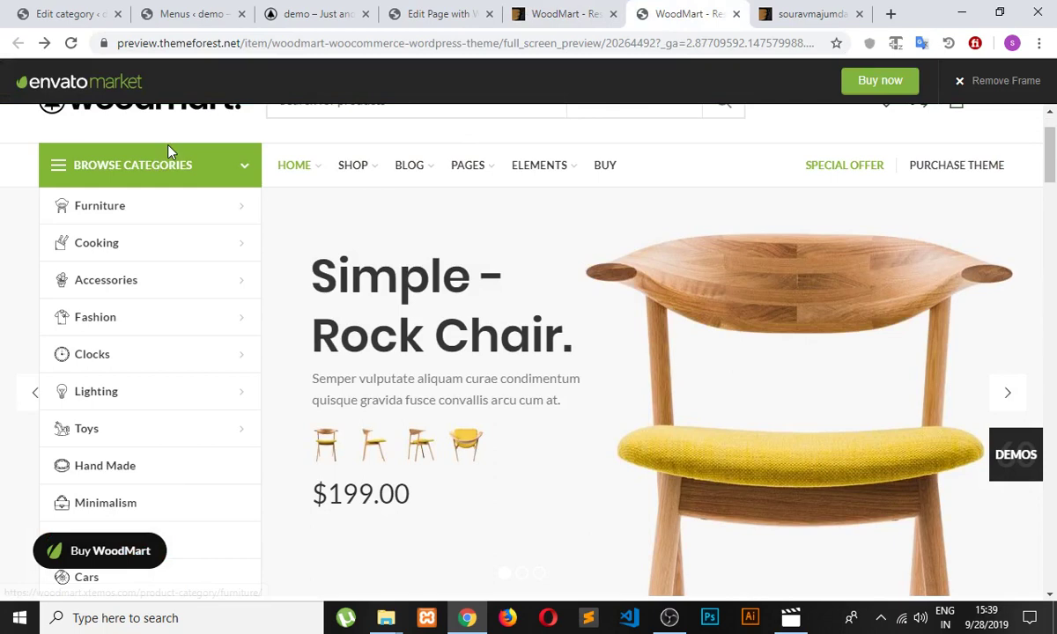
Step: Return to the local WordPress admin, open the General theme settings while leaving the menu editor without saving, and look through the options
click(190, 14)
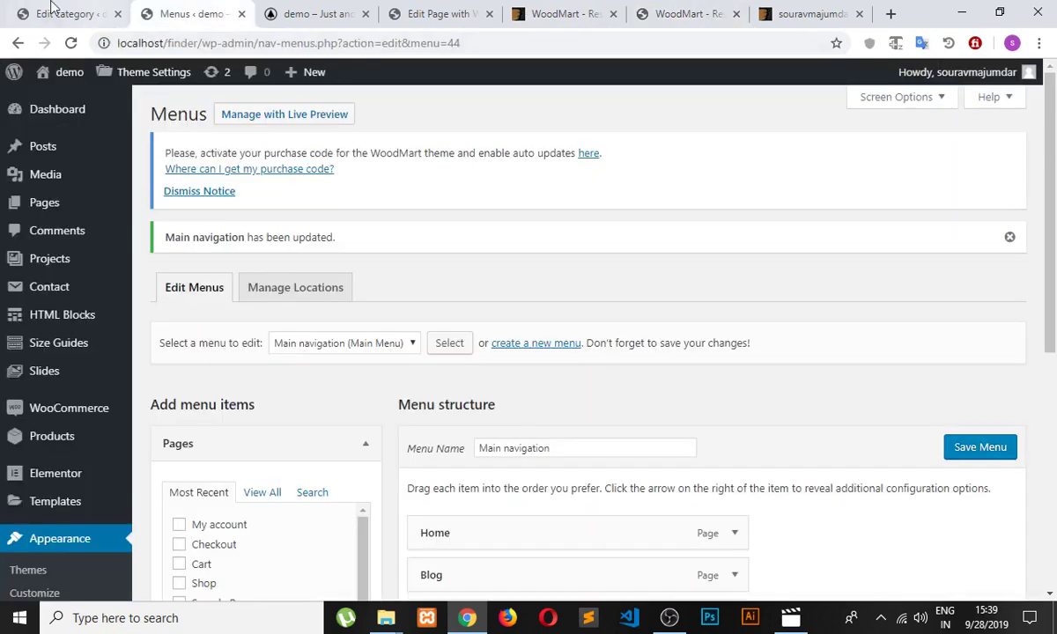
click(53, 9)
click(198, 14)
scroll(40, 273, down, 1)
mouse_move(48, 276)
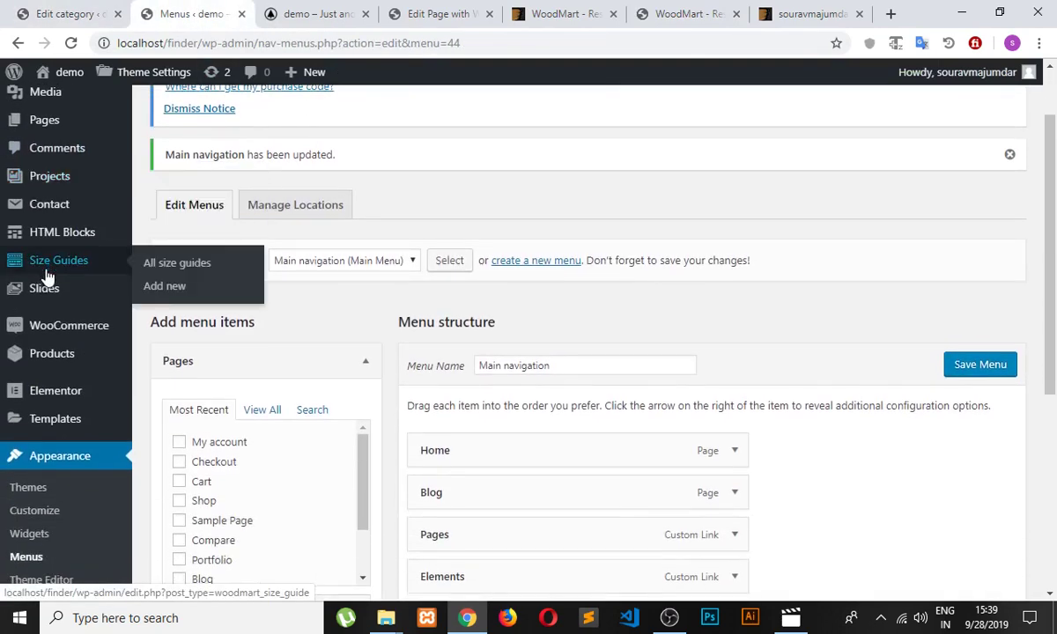
scroll(52, 328, up, 1)
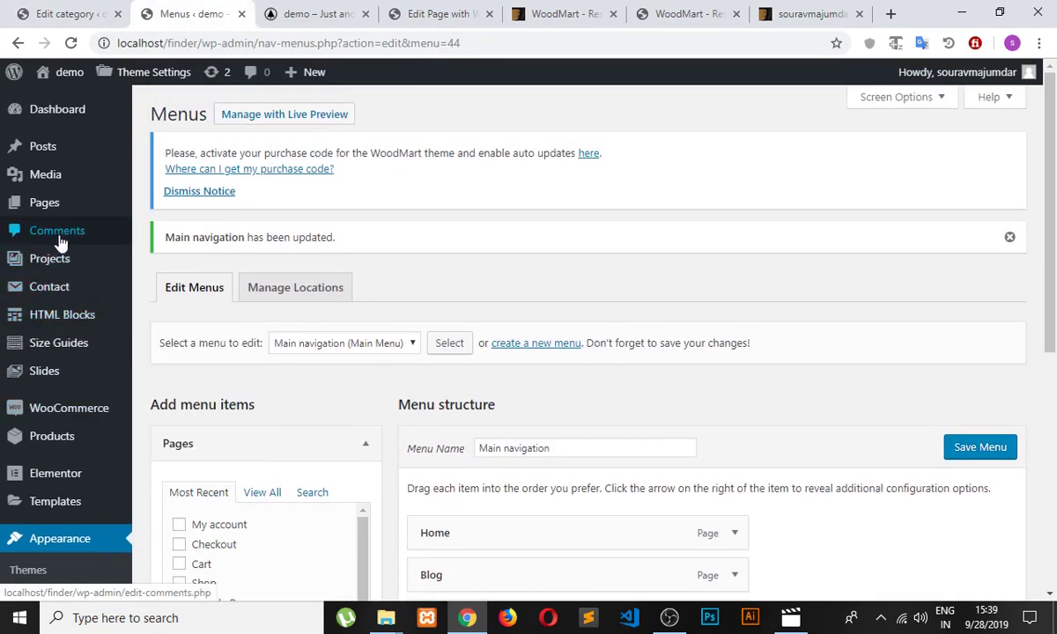
scroll(62, 246, down, 4)
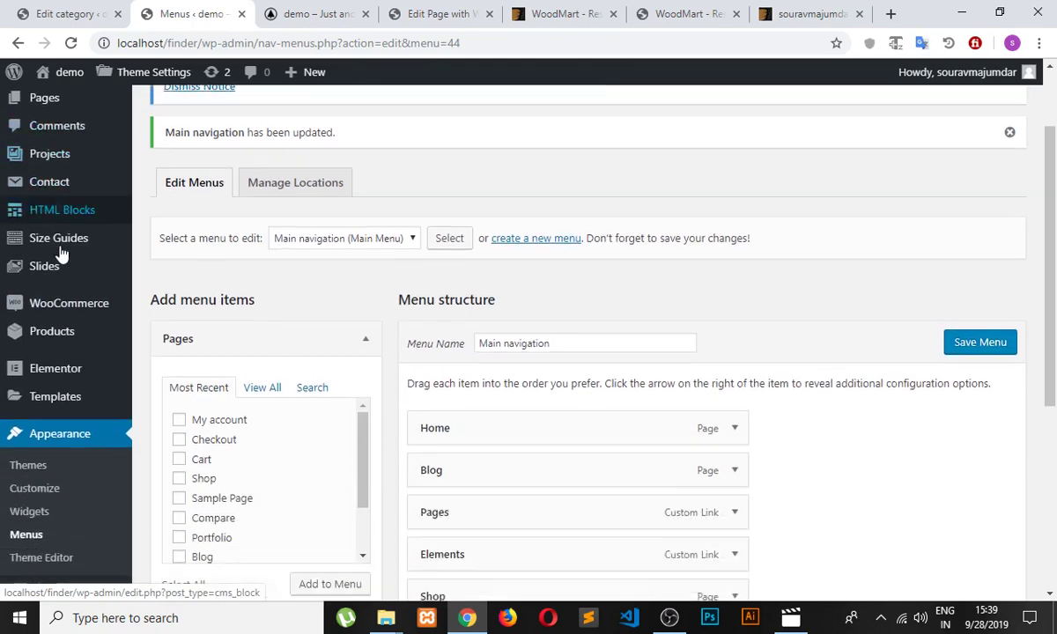
mouse_move(69, 375)
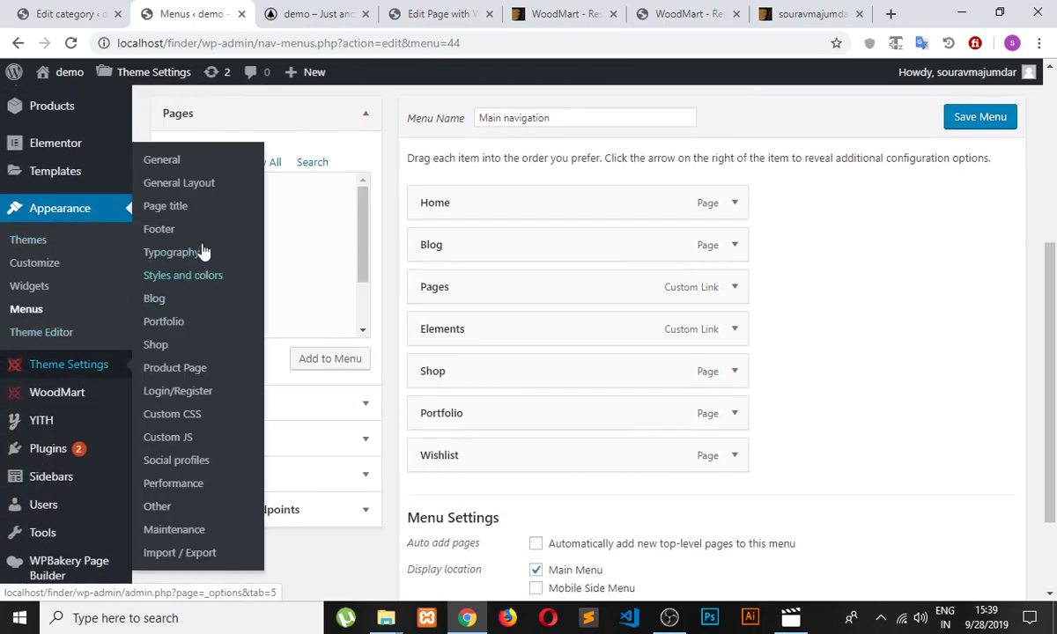
click(175, 162)
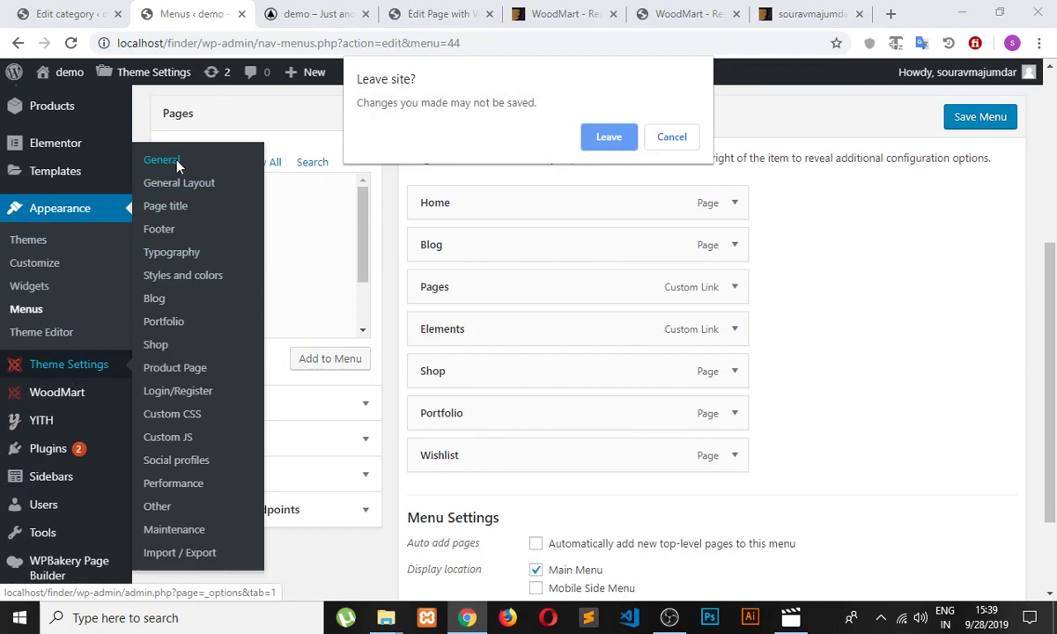
click(608, 139)
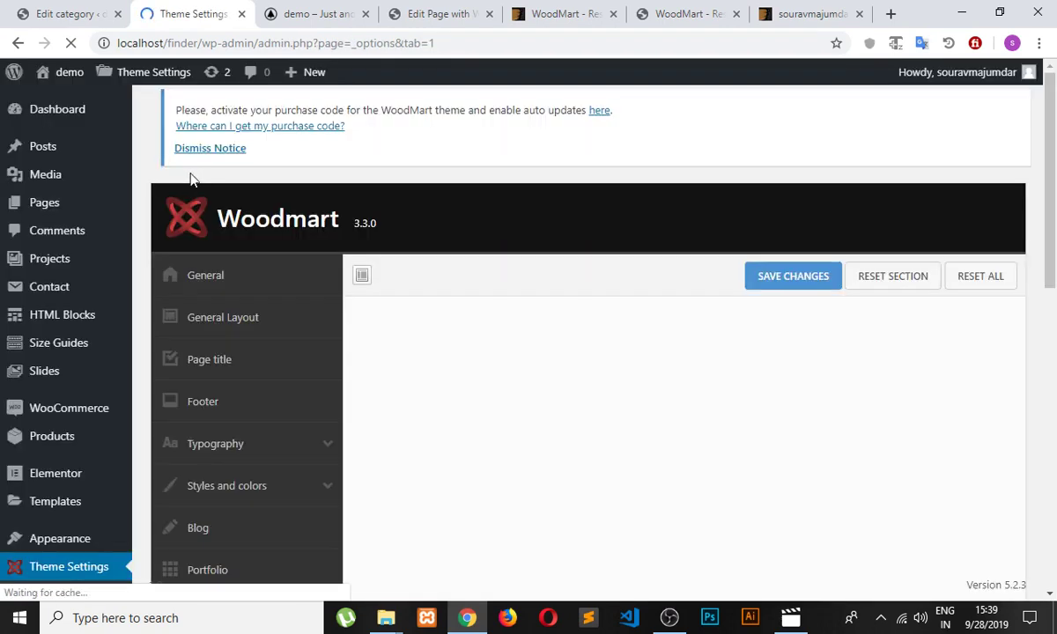
scroll(291, 264, down, 3)
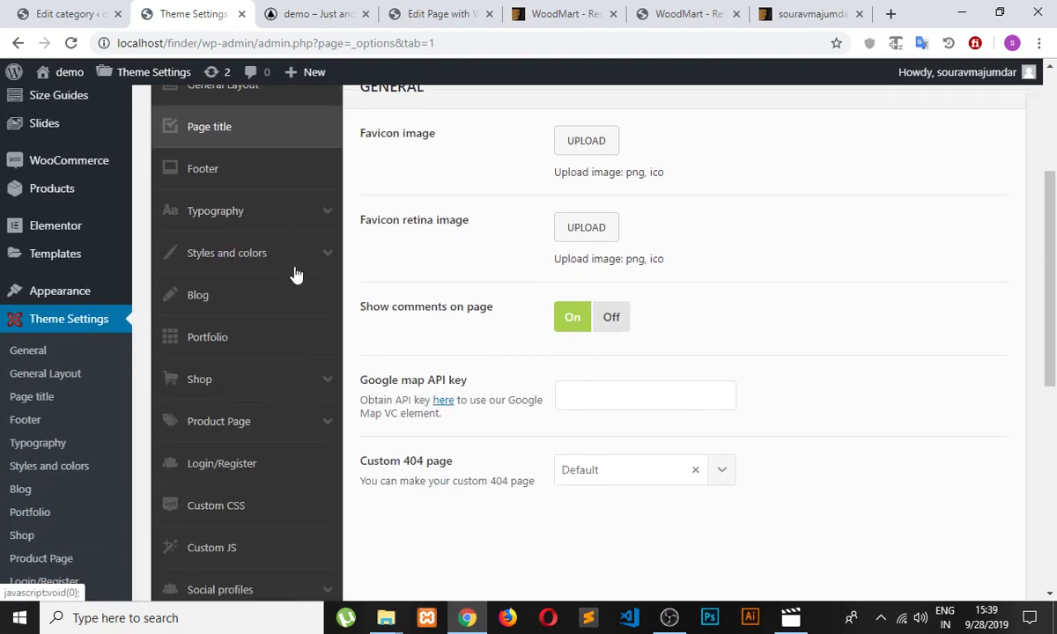
scroll(431, 255, up, 2)
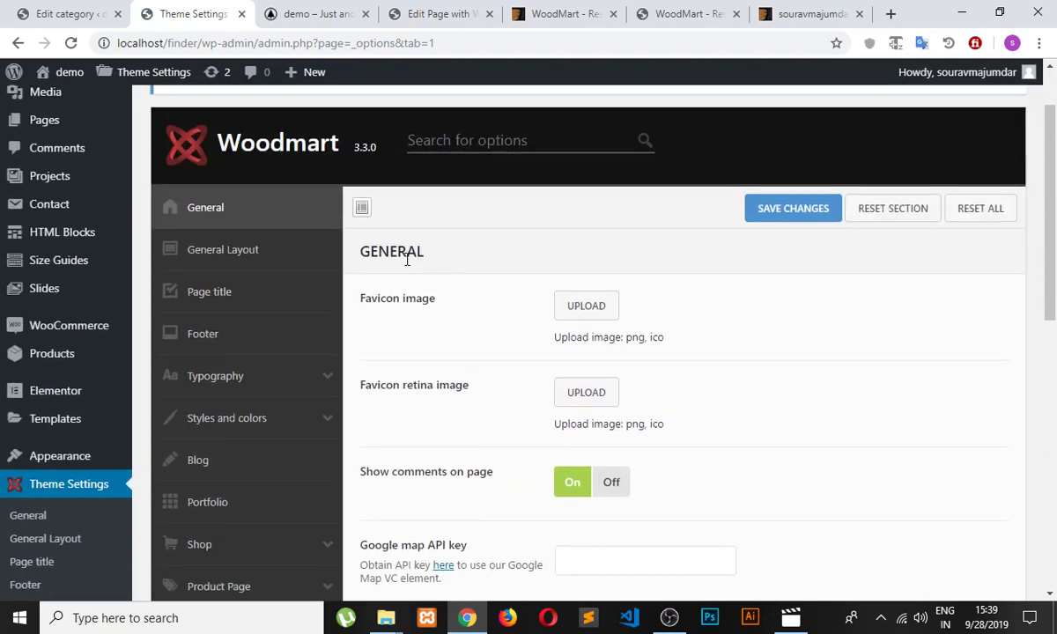
scroll(407, 261, up, 1)
scroll(401, 268, down, 6)
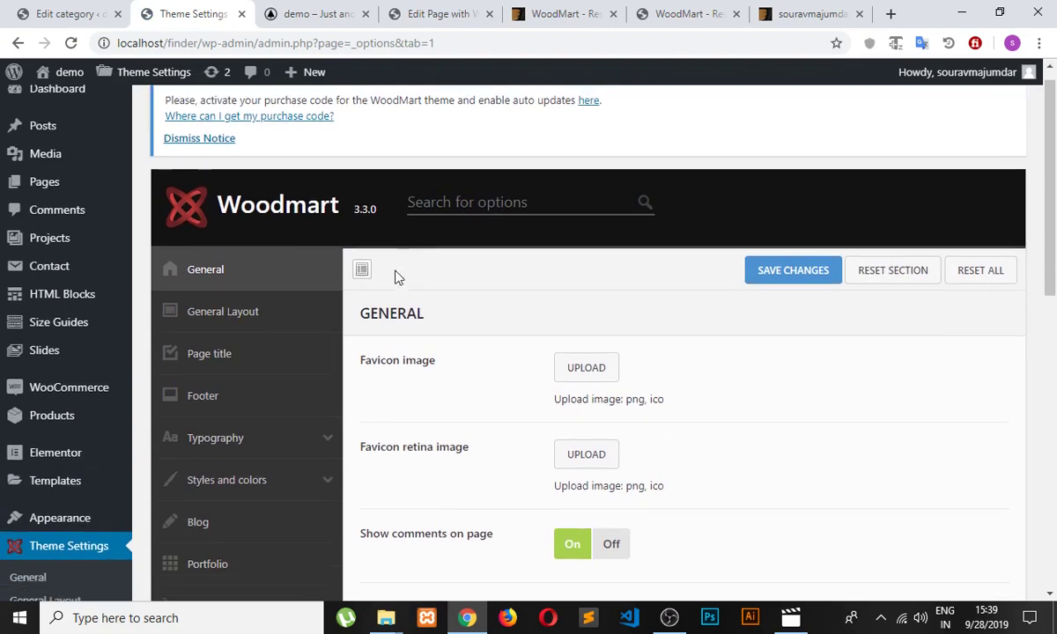
Step: Open the WoodMart dashboard and bring up its Header builder with the list of header layouts
scroll(64, 339, down, 3)
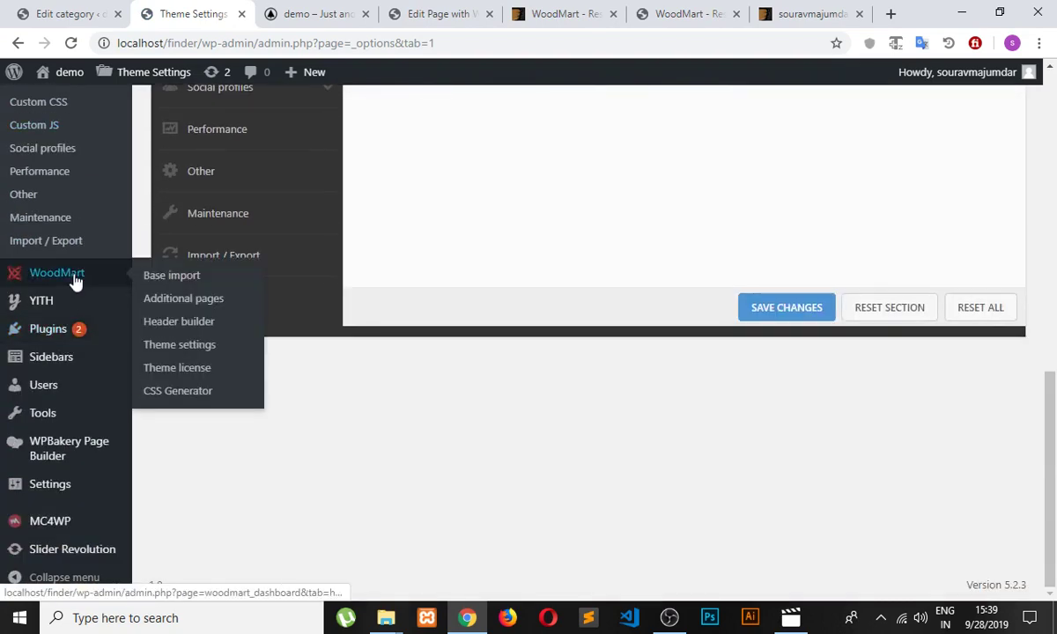
click(196, 278)
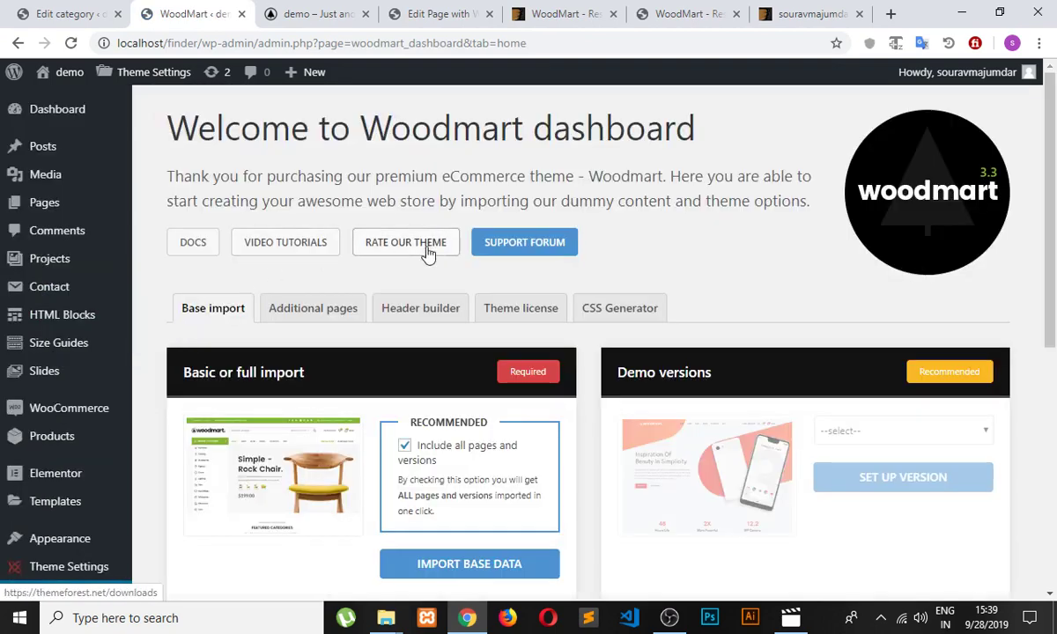
scroll(381, 202, down, 2)
click(424, 148)
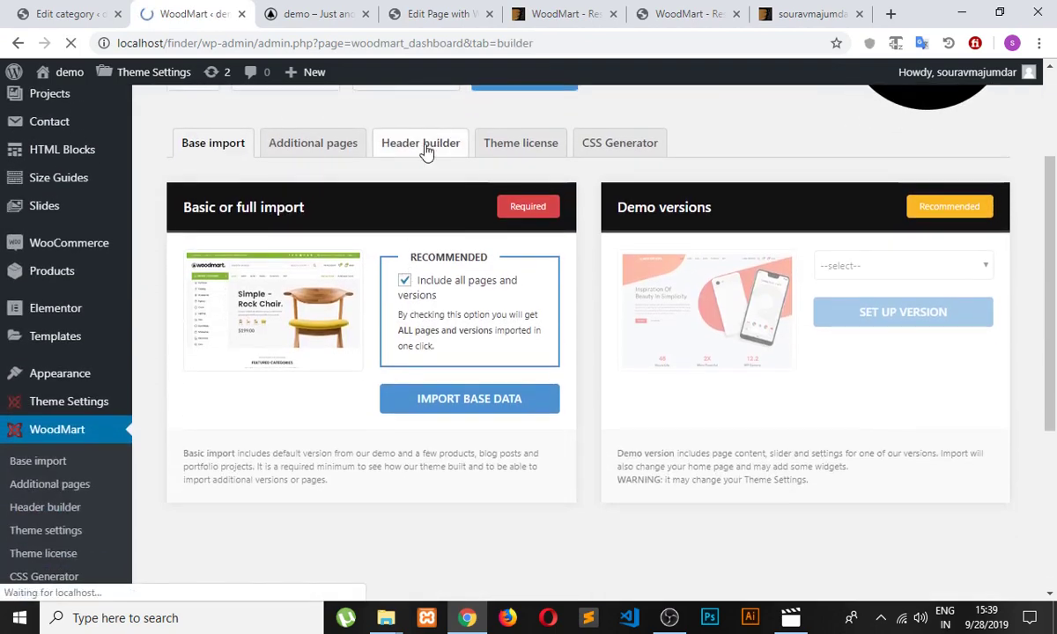
scroll(423, 193, down, 4)
scroll(423, 204, up, 3)
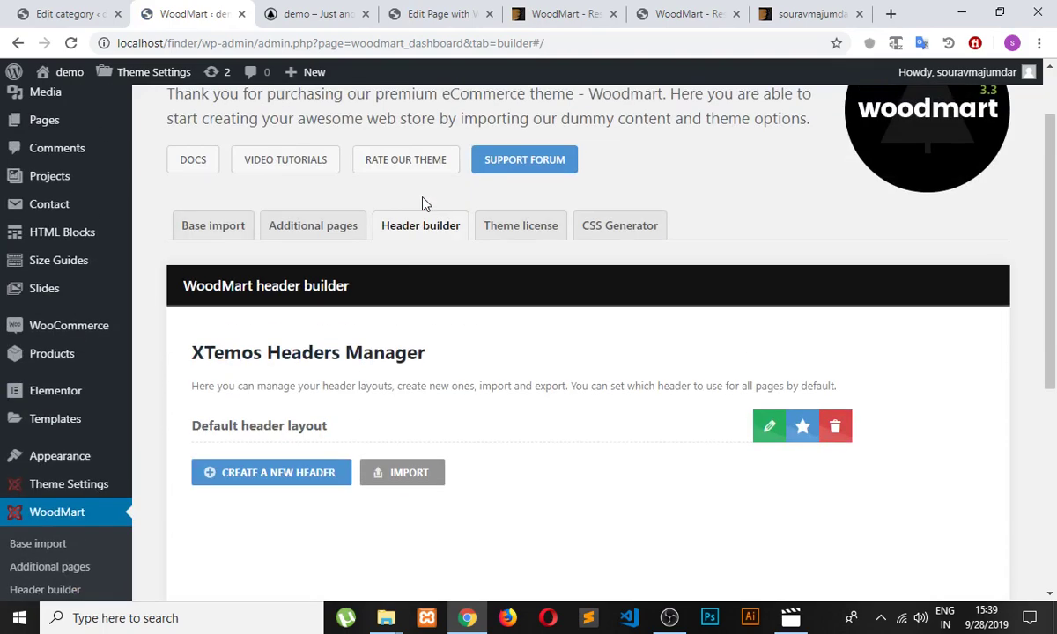
scroll(421, 216, down, 2)
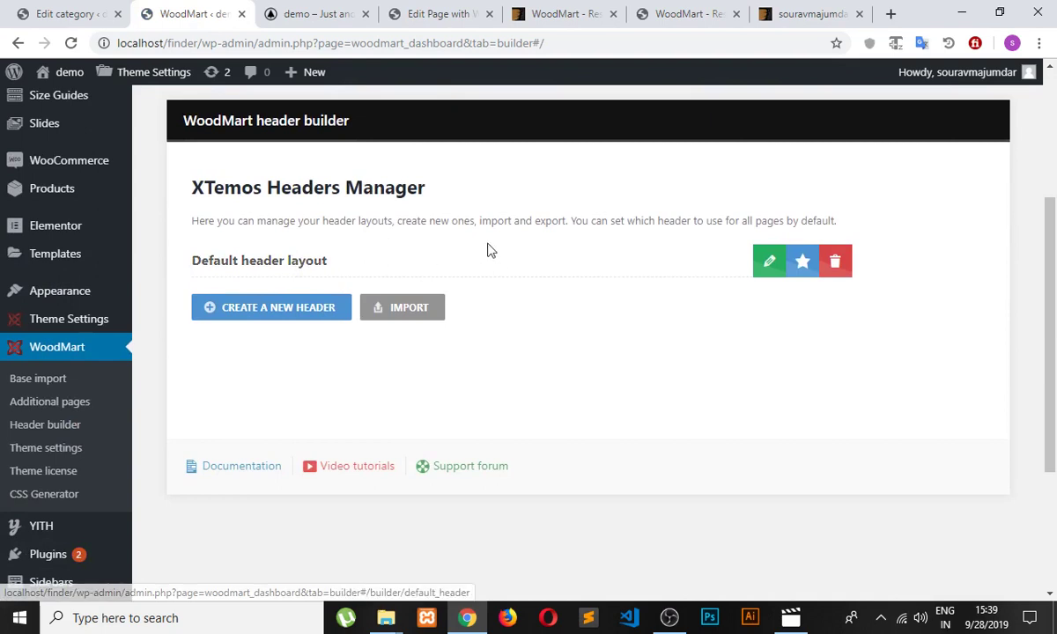
Step: Open the Default header layout, check its top bar, main header and header bottom rows, and save the header
click(292, 260)
scroll(294, 258, down, 3)
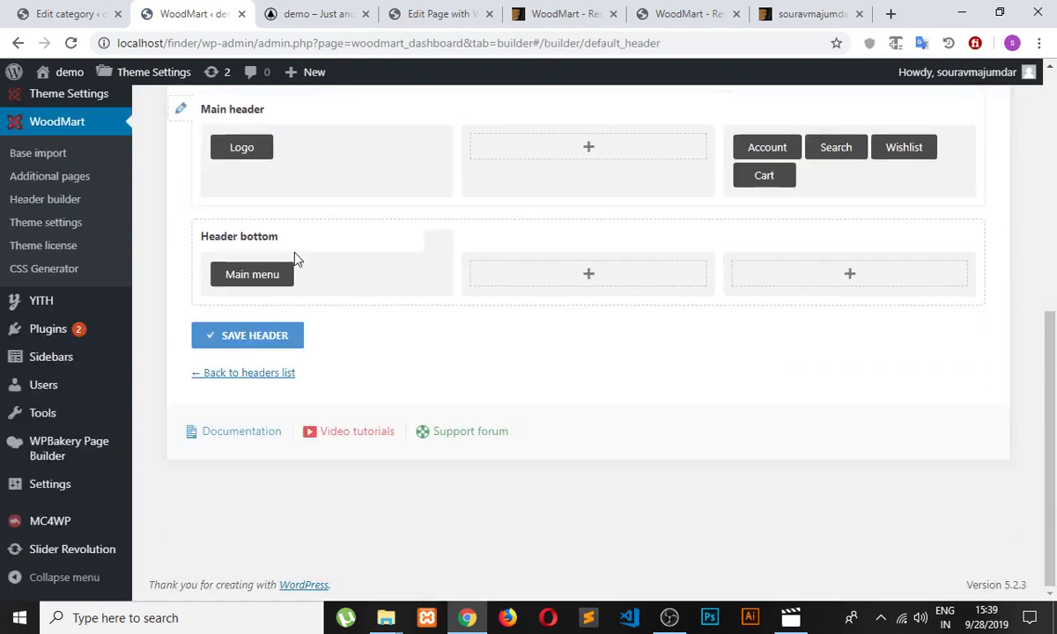
scroll(293, 264, up, 4)
scroll(290, 280, down, 3)
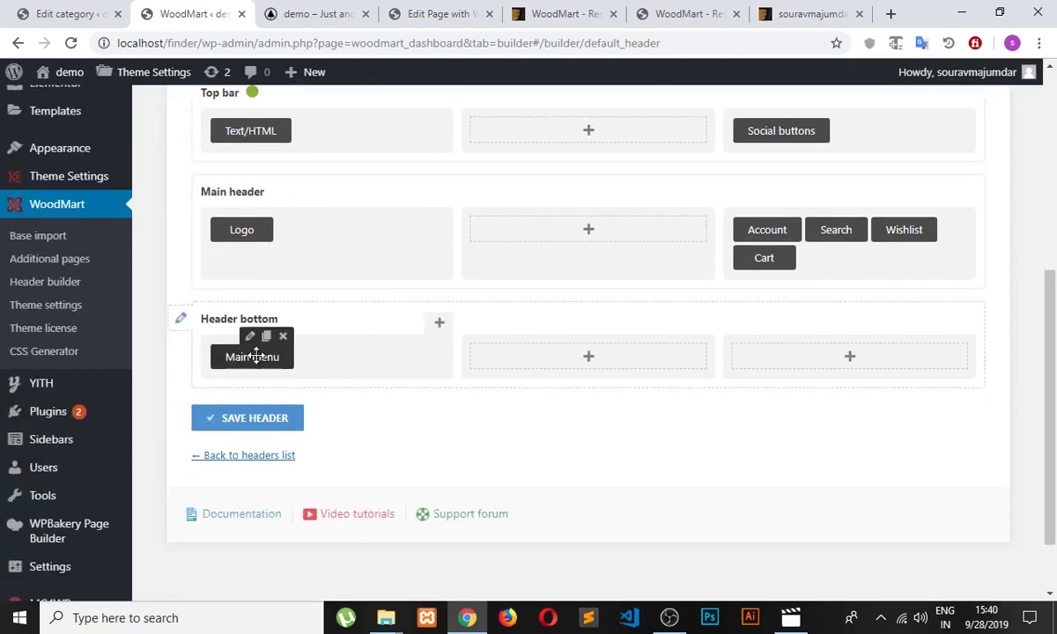
click(258, 420)
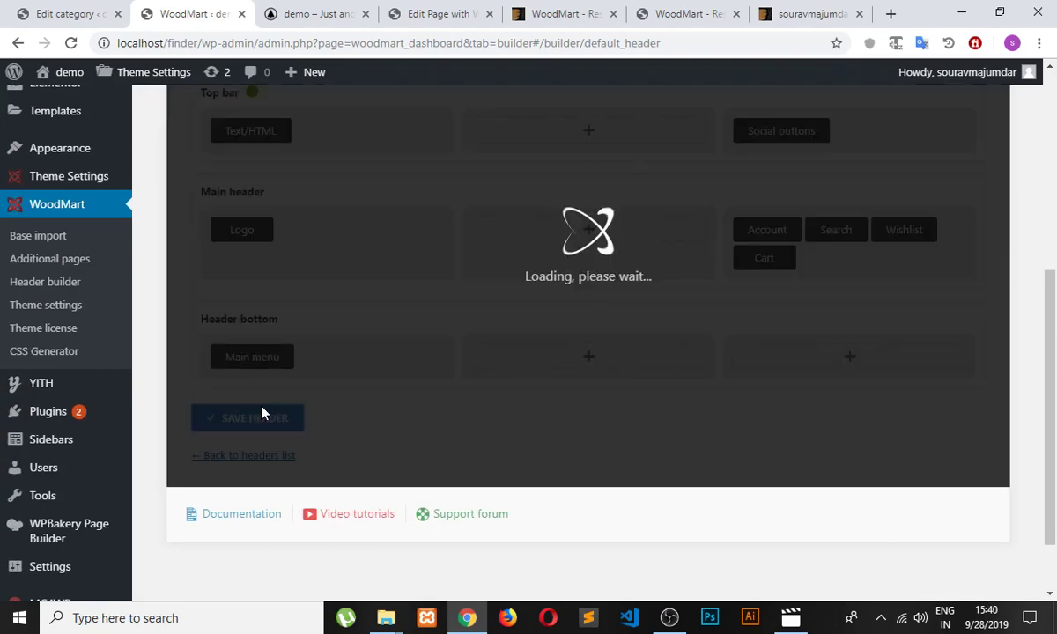
scroll(326, 398, up, 4)
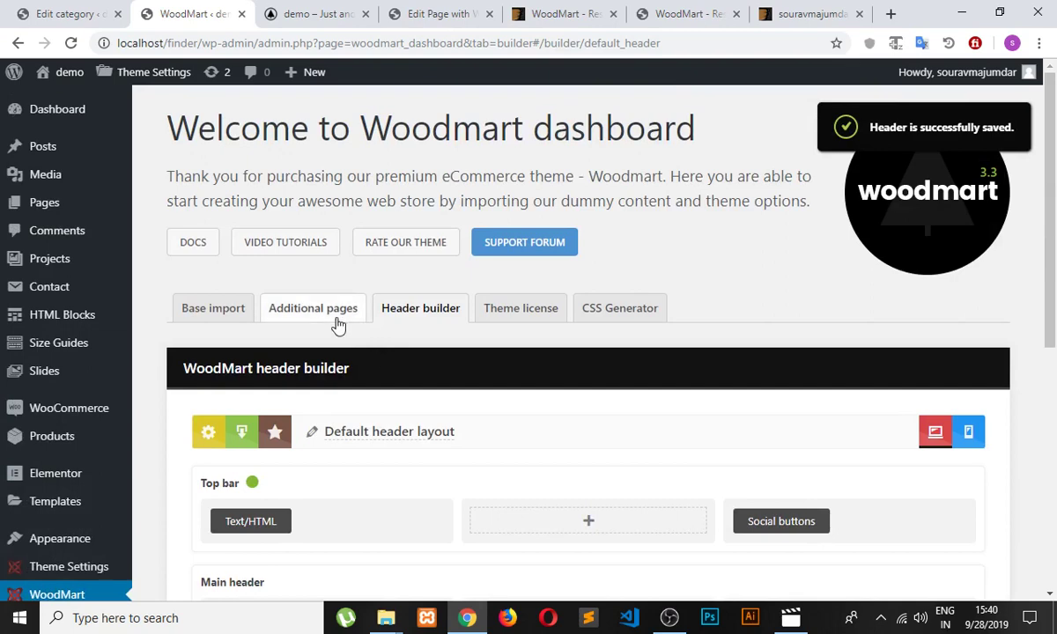
Step: Return to the headers list, start creating a new header and browse the base layouts in the examples library
click(414, 313)
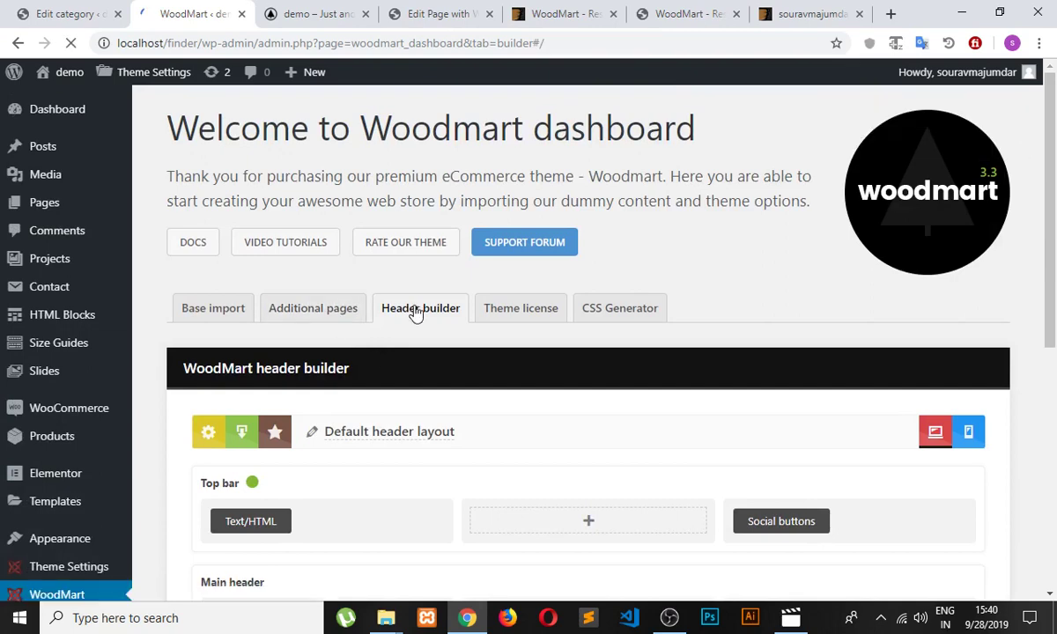
scroll(420, 355, down, 3)
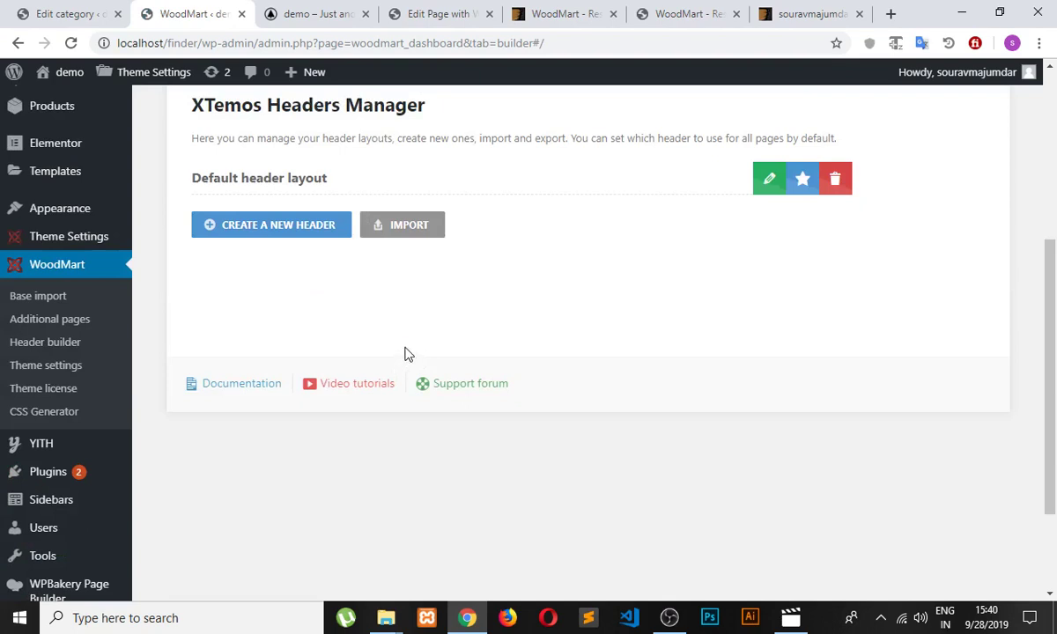
click(295, 233)
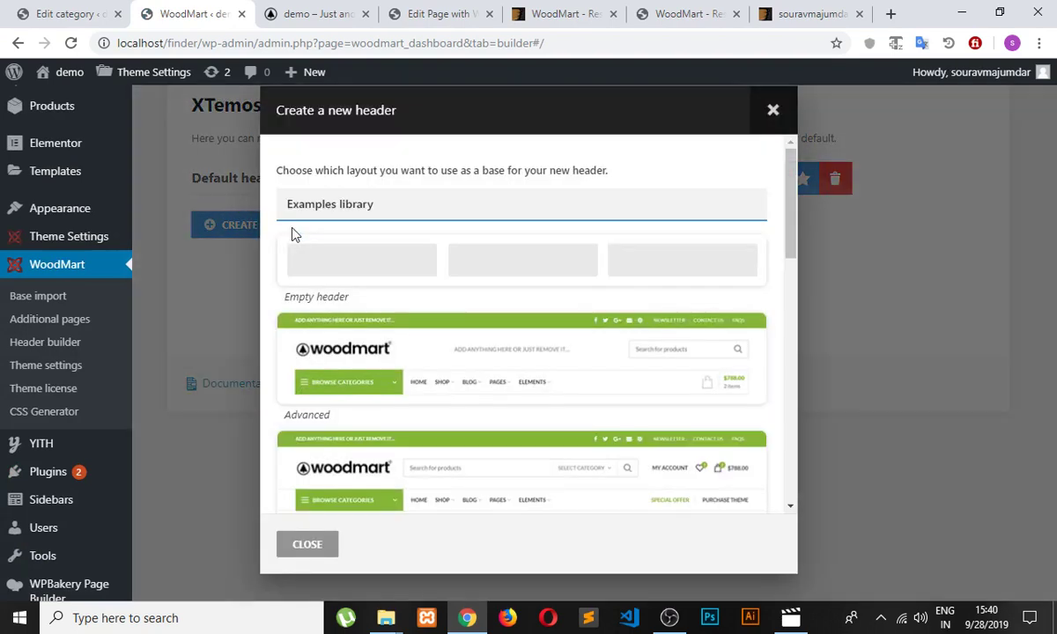
scroll(559, 256, down, 2)
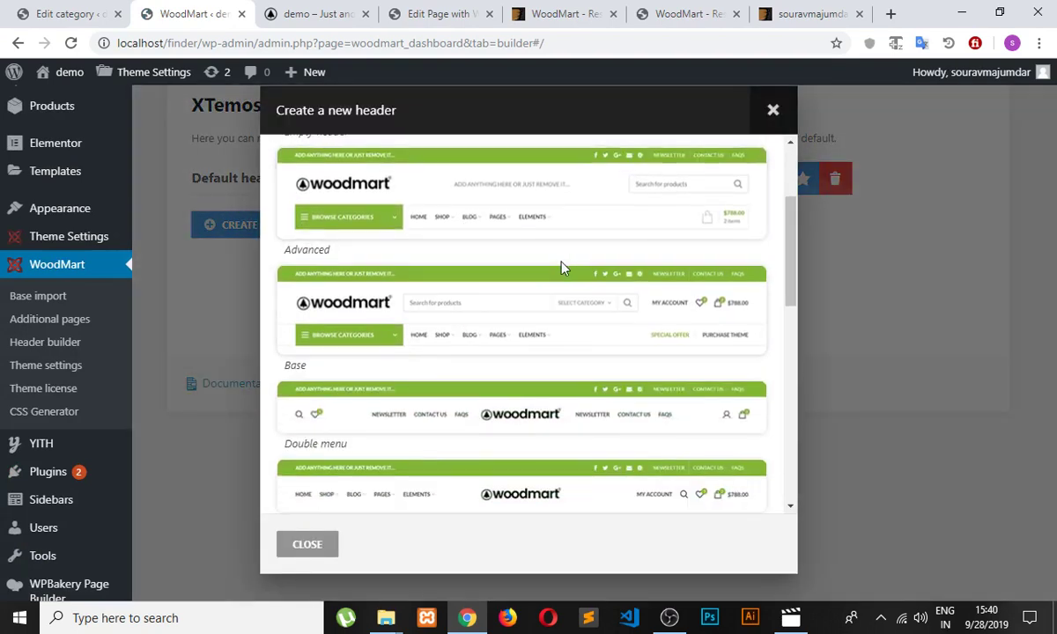
scroll(494, 312, up, 1)
scroll(489, 265, up, 1)
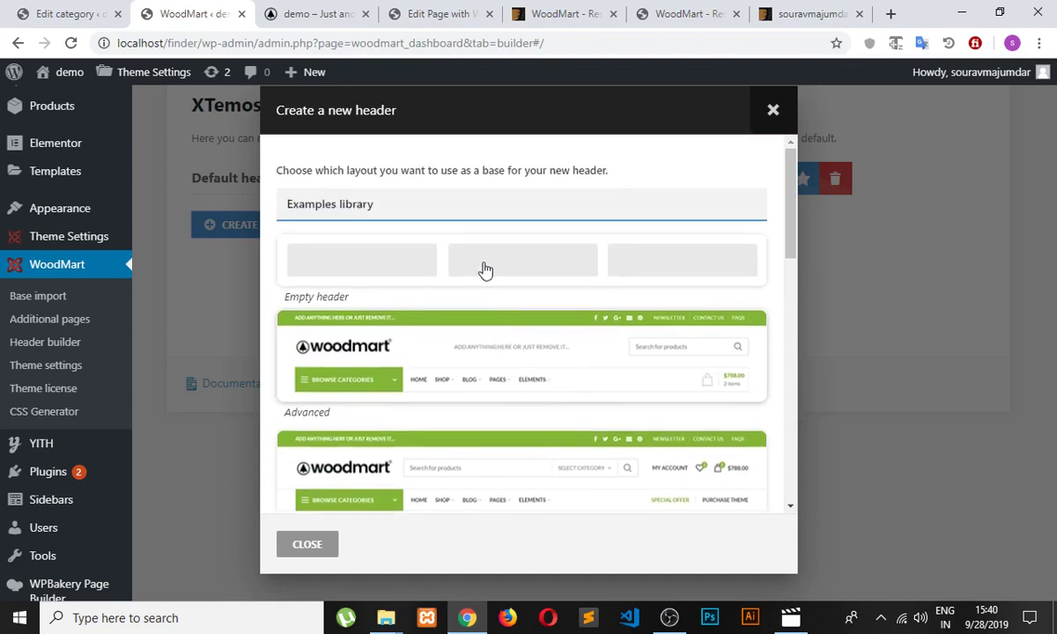
scroll(517, 337, down, 2)
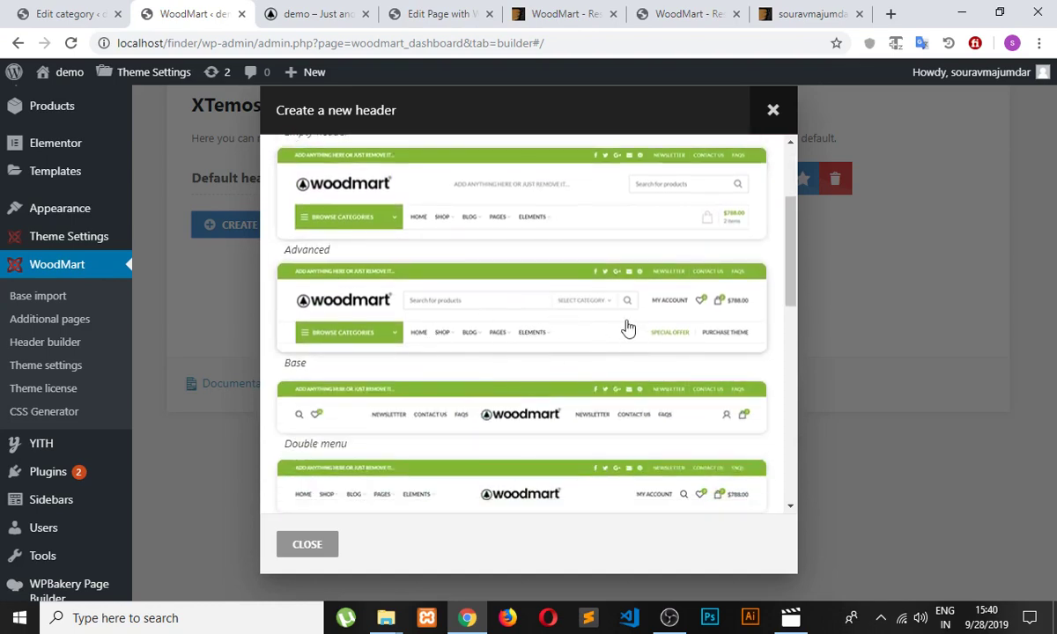
scroll(628, 327, down, 1)
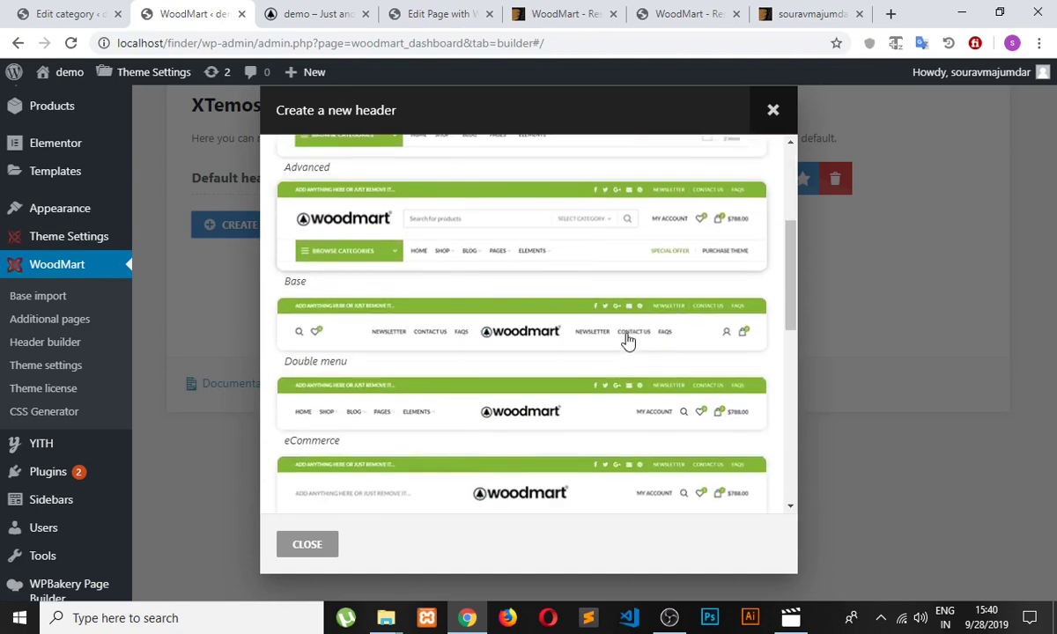
Step: Compare the Base example layout with the header on the WoodMart live demo, returning to the header layout selection
click(669, 14)
scroll(508, 226, up, 1)
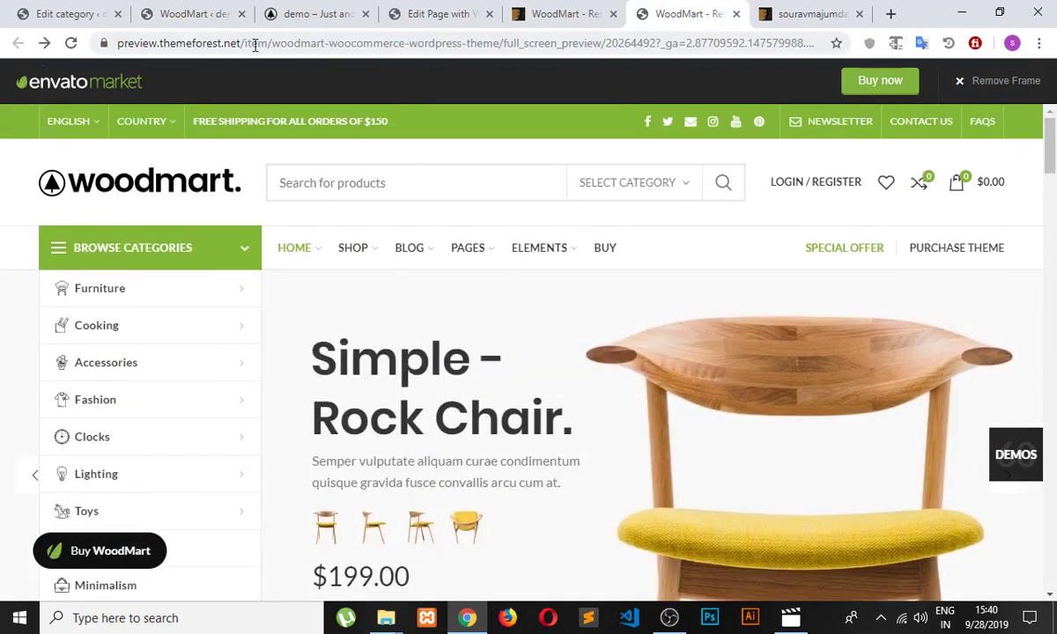
click(192, 14)
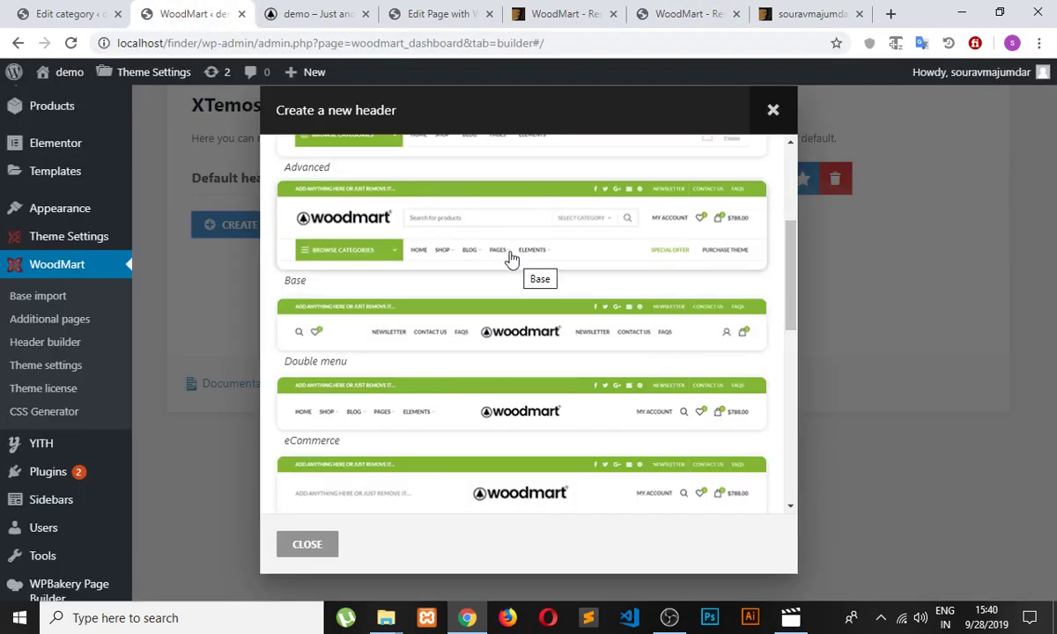
click(565, 13)
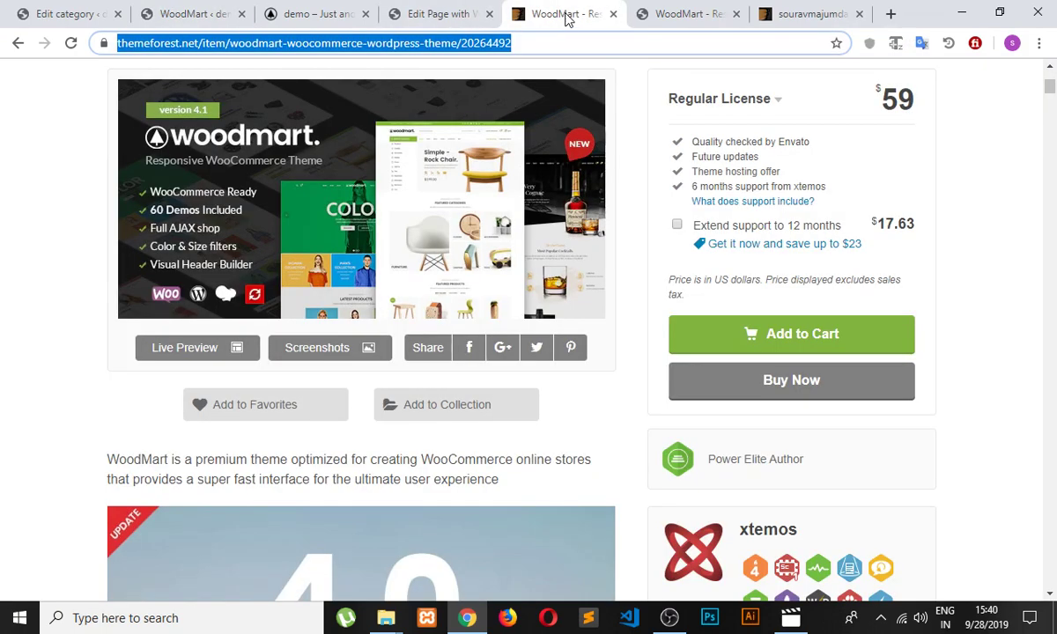
click(648, 12)
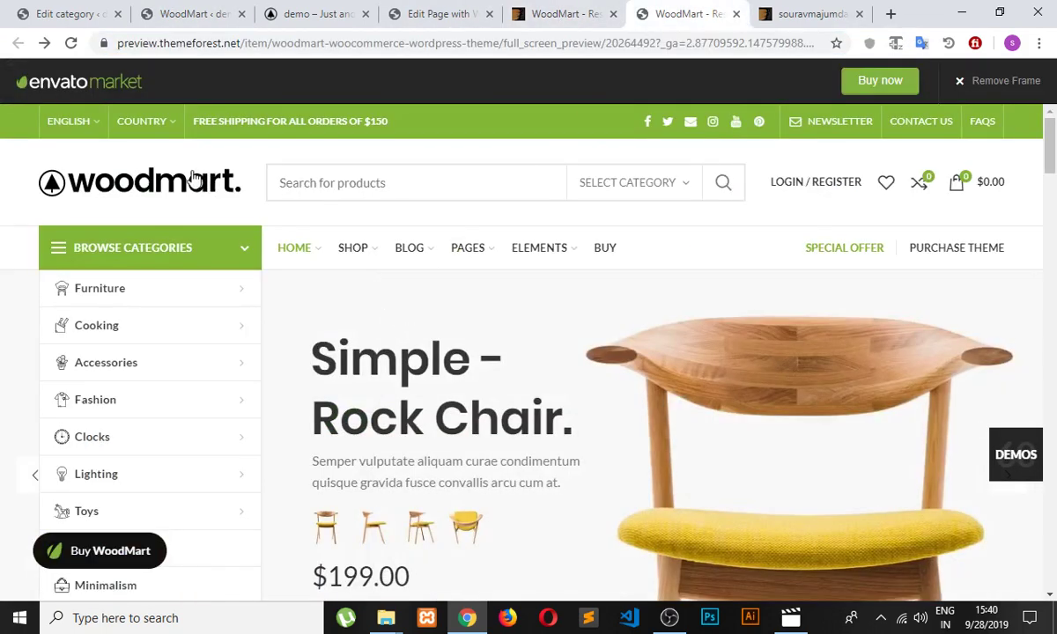
click(200, 14)
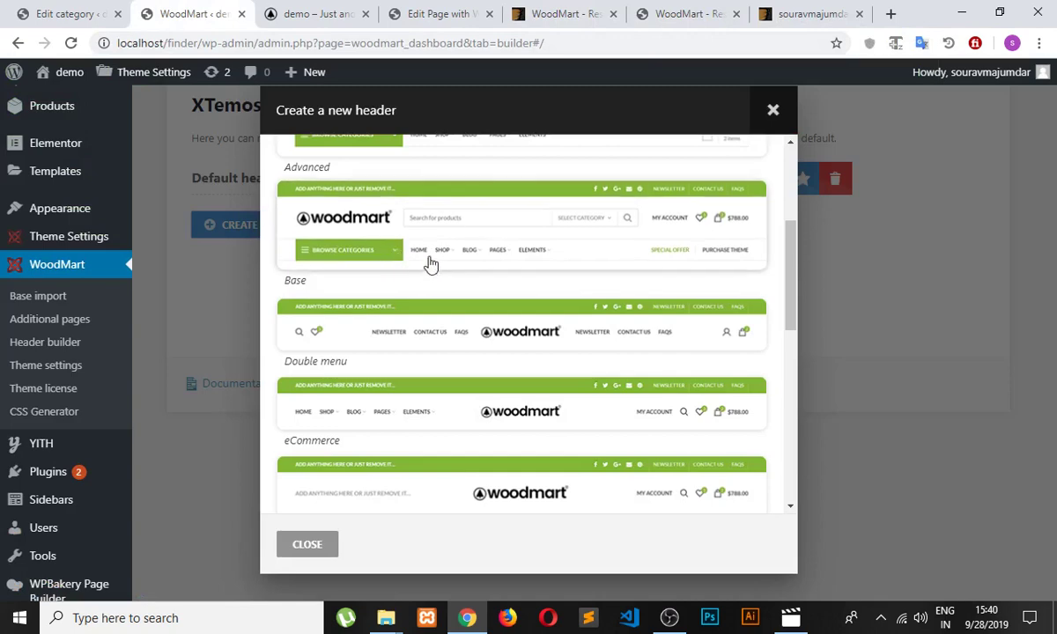
Step: Create the new header from the Base example layout and review the elements in its top bar, main header and header bottom
click(458, 254)
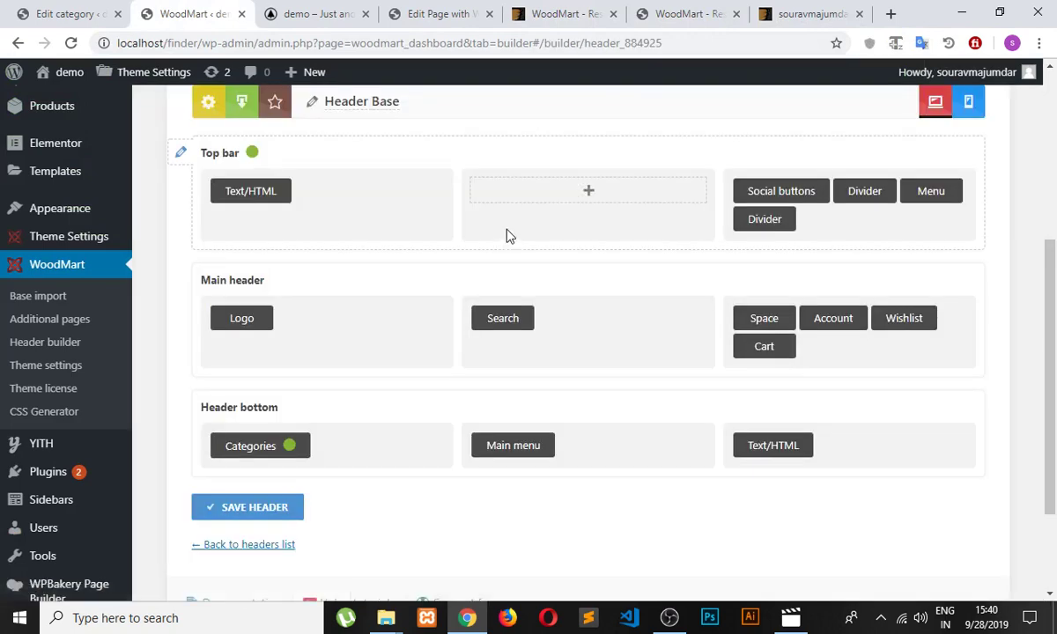
click(791, 617)
click(791, 618)
scroll(378, 441, up, 2)
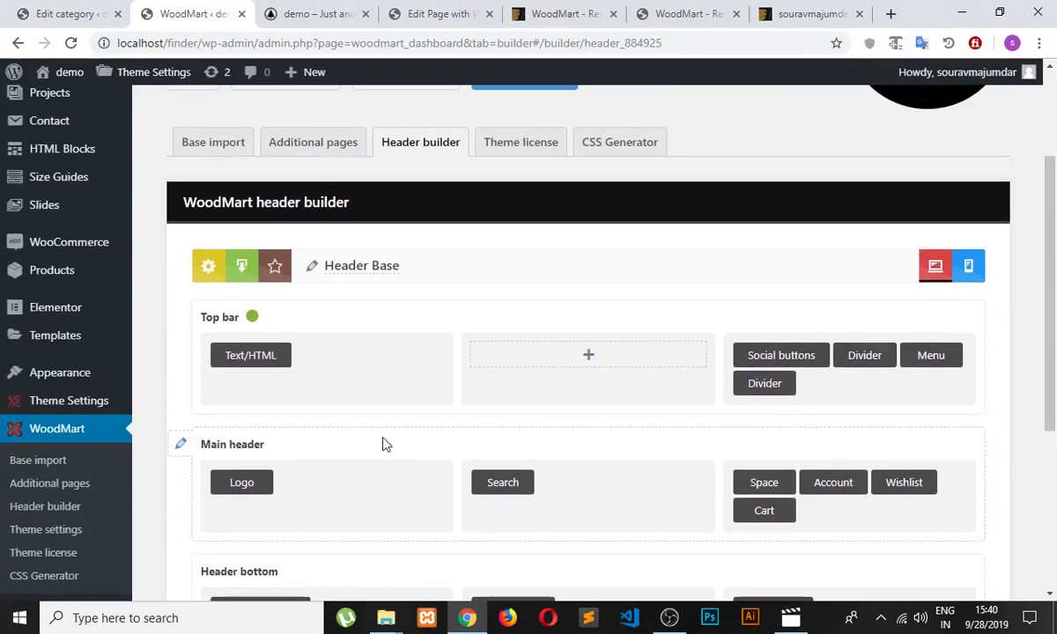
scroll(382, 440, down, 2)
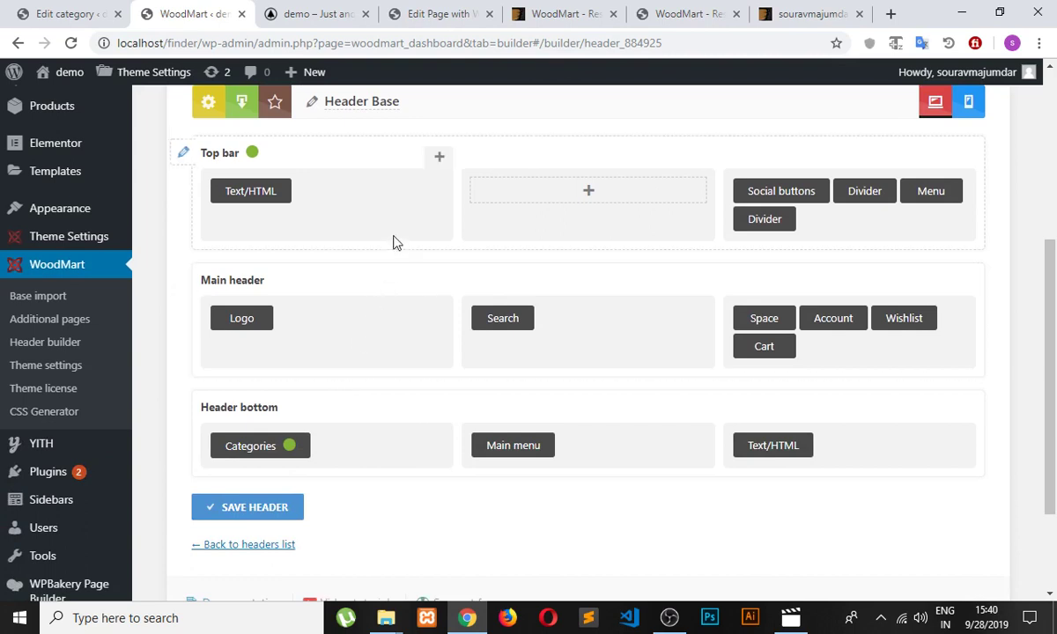
scroll(408, 245, up, 1)
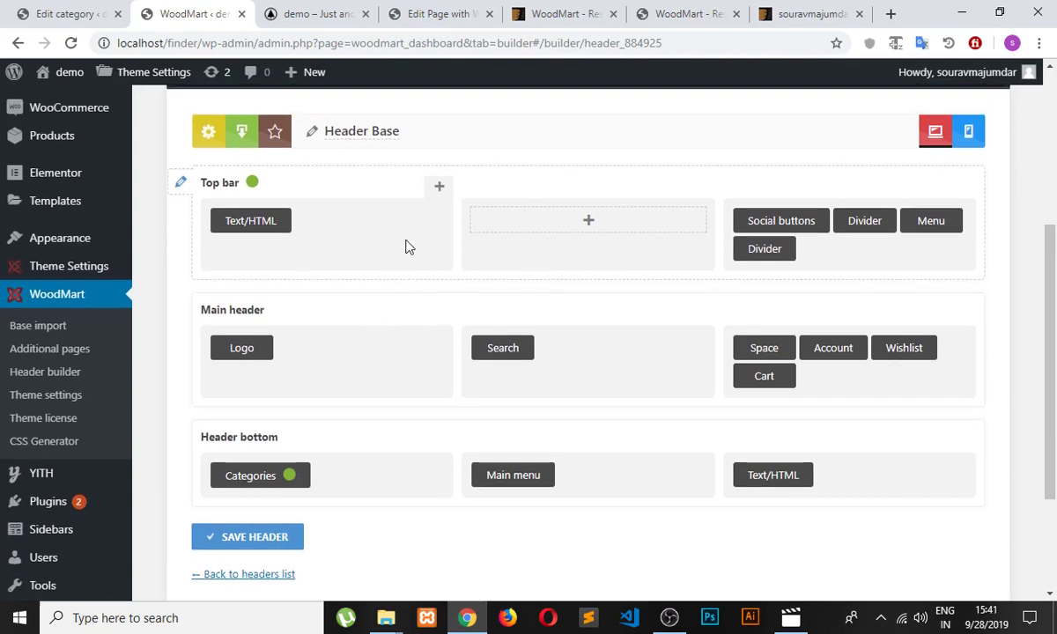
Step: Save the Header Base layout, return to the headers list and make Header Base the default header for all pages
scroll(407, 245, down, 1)
scroll(425, 255, down, 2)
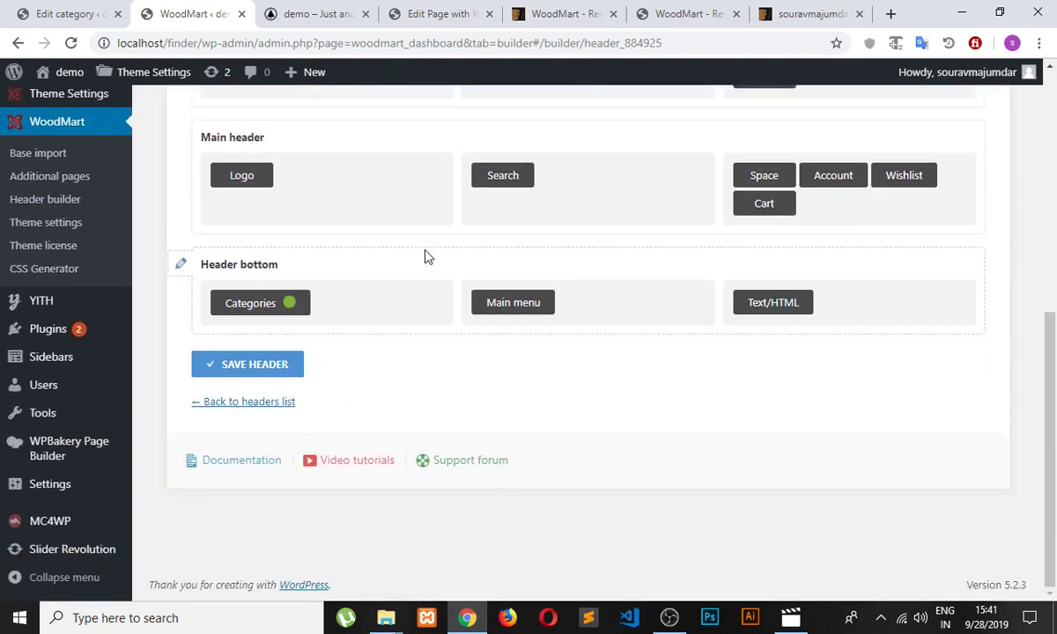
click(246, 368)
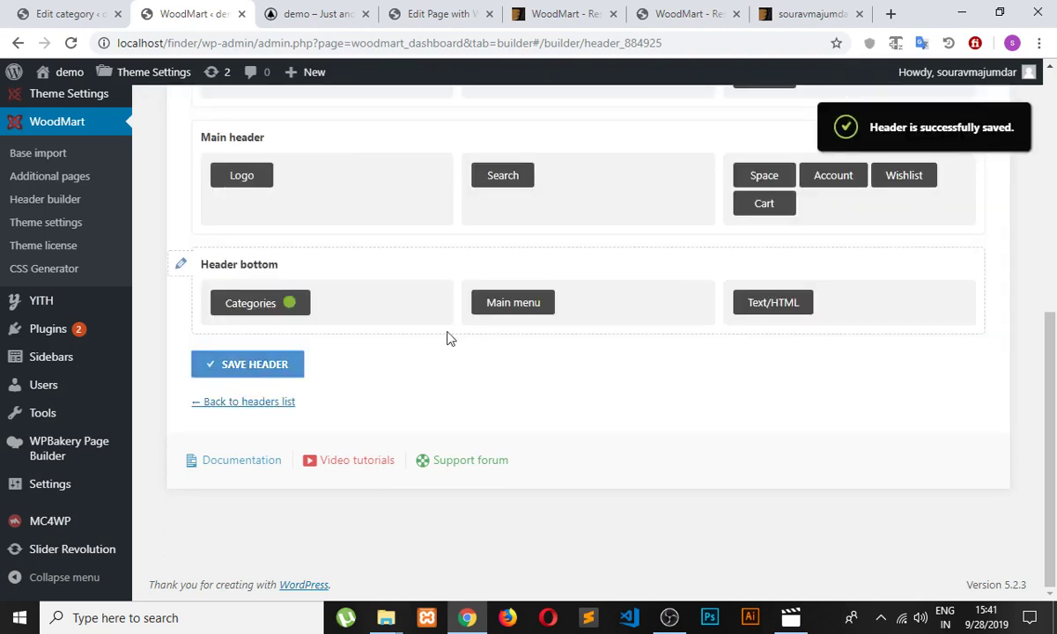
click(290, 402)
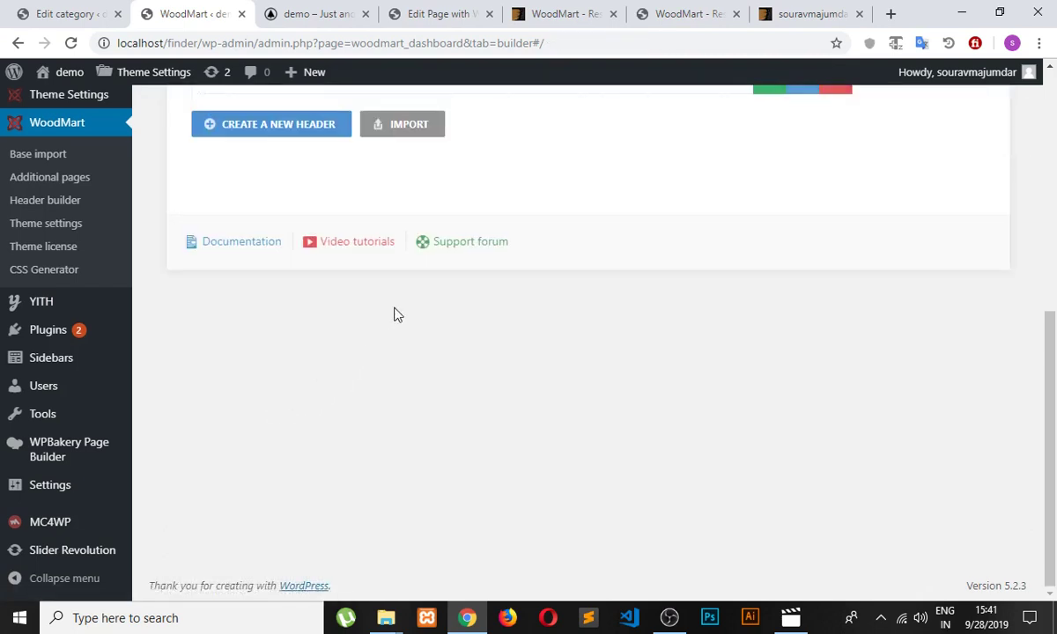
scroll(370, 344, up, 3)
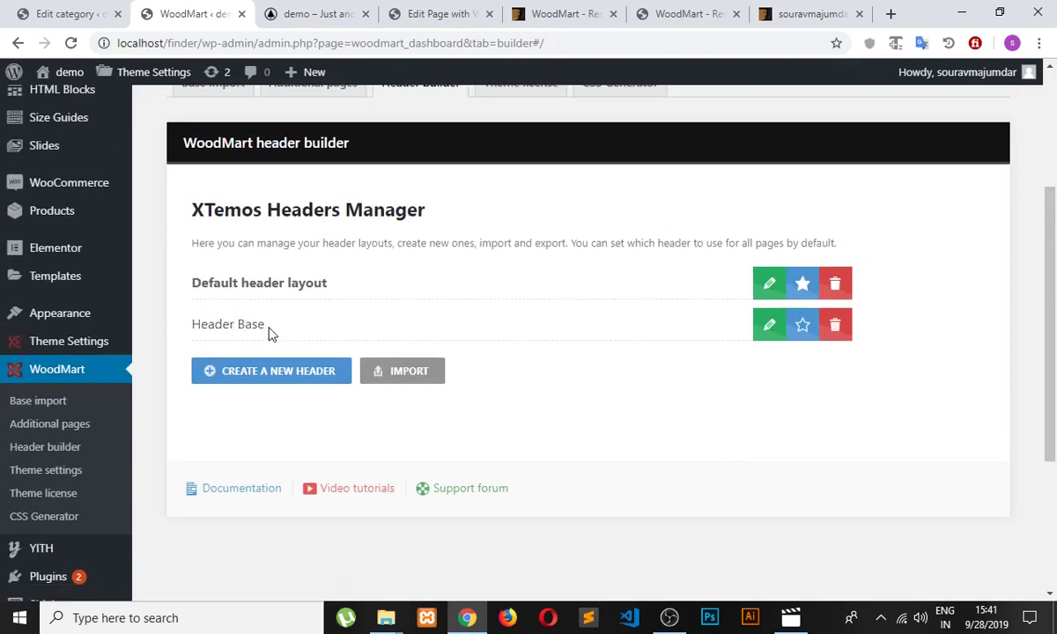
click(802, 327)
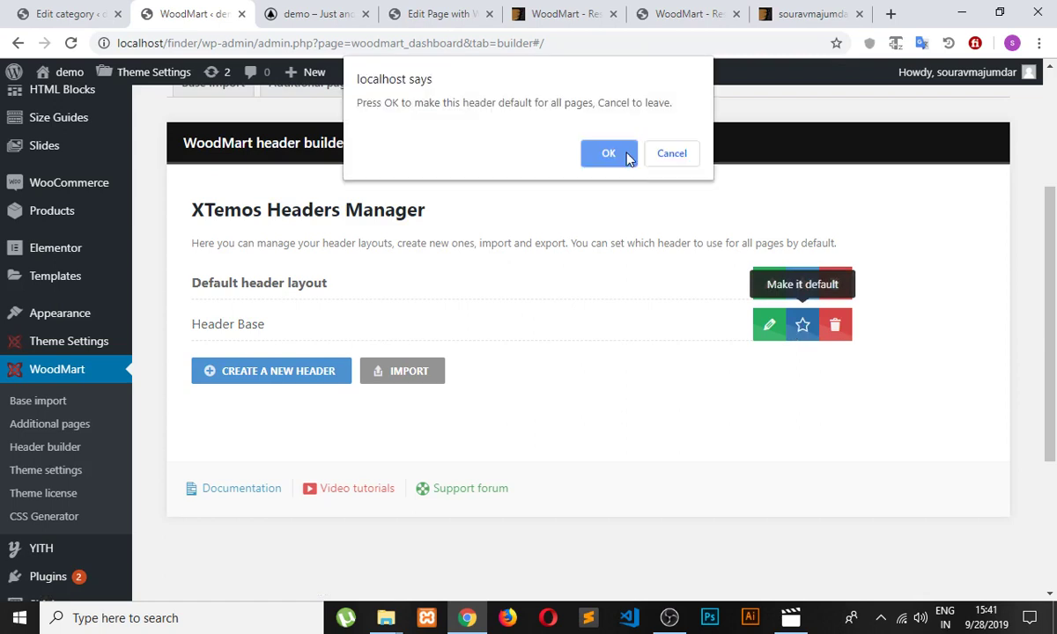
click(608, 154)
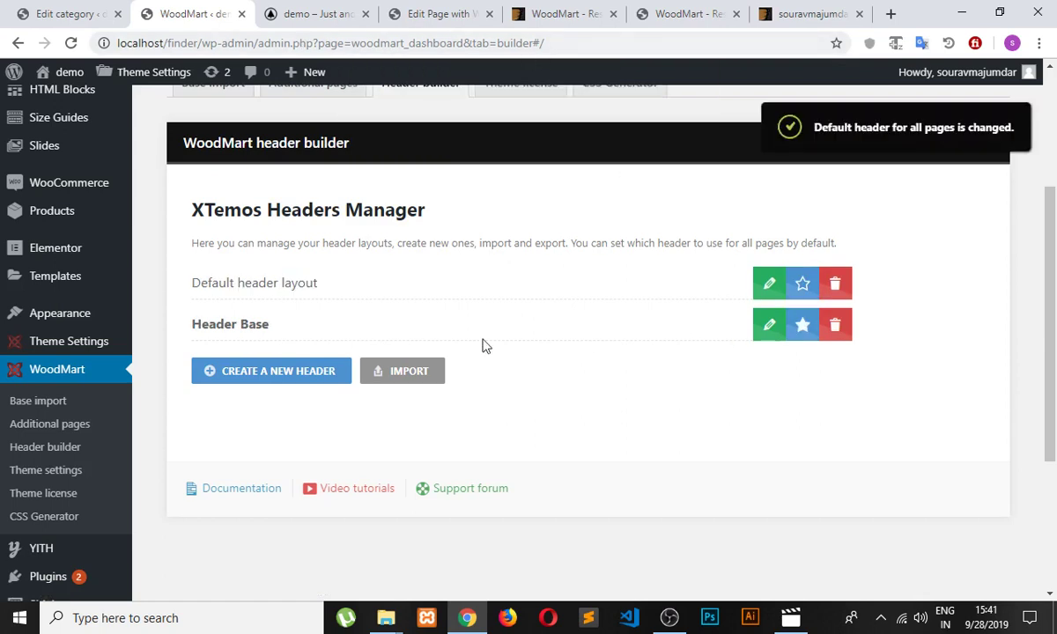
Step: Reload the local site's home page and check its header, Browse Categories submenus and the Featured Categories section
click(313, 14)
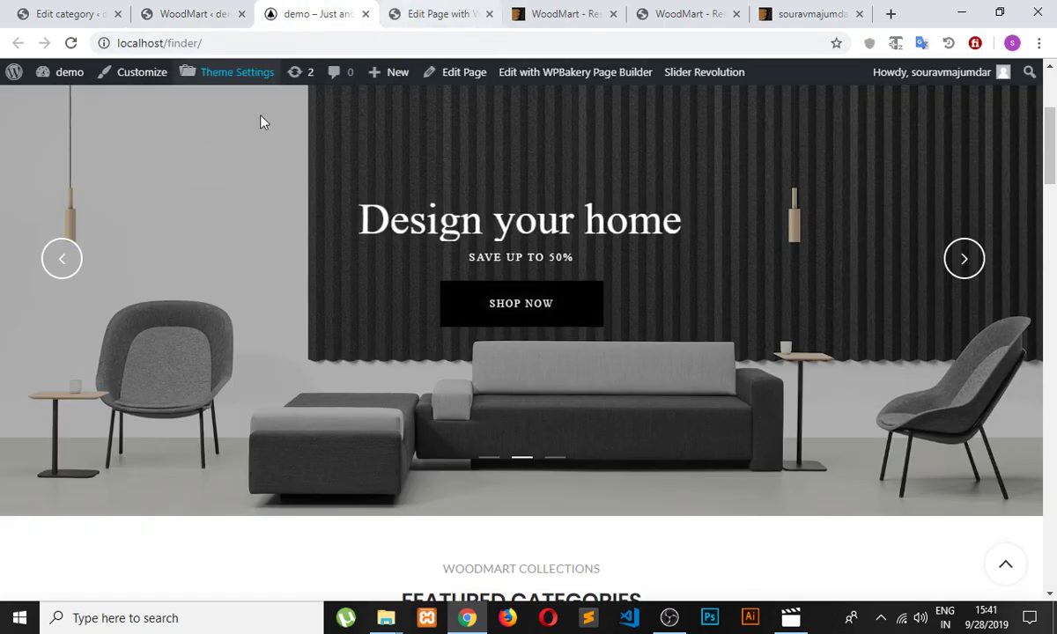
key(F5)
click(70, 42)
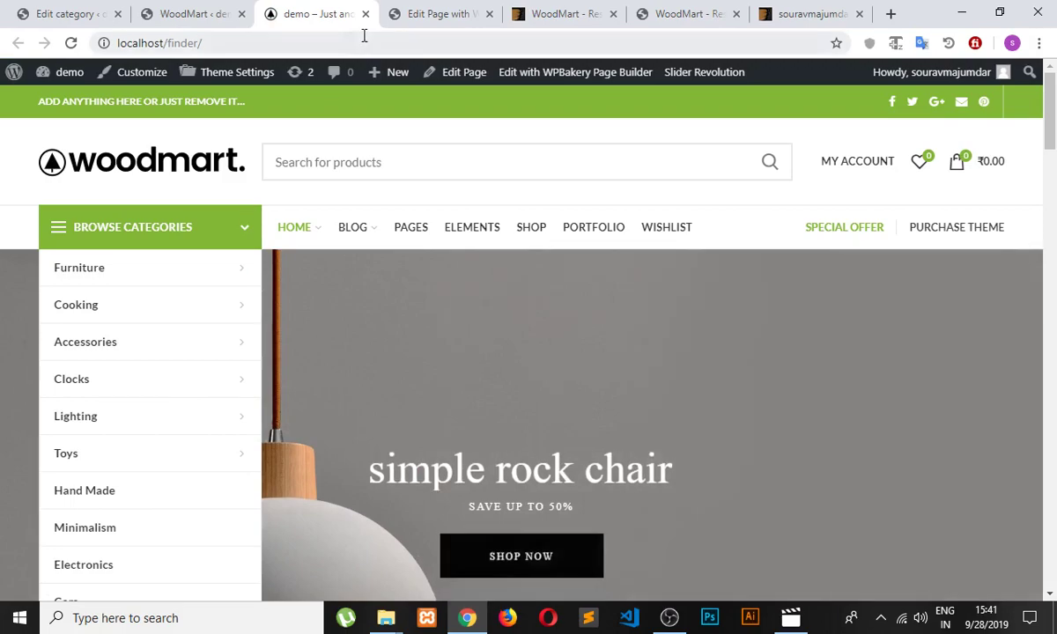
scroll(349, 89, down, 2)
mouse_move(211, 178)
scroll(195, 189, up, 2)
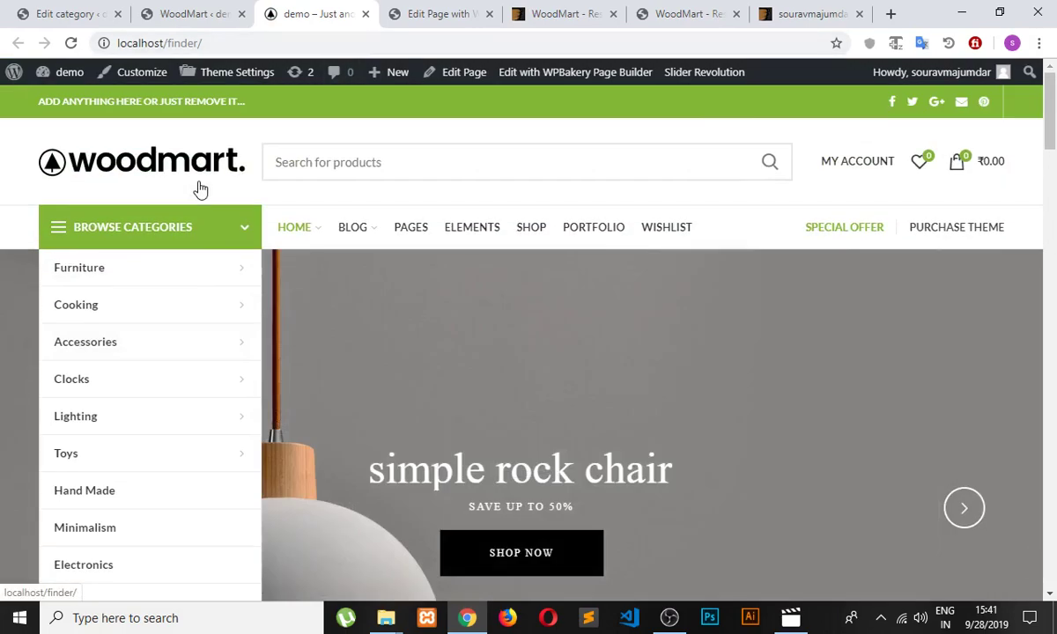
mouse_move(172, 278)
scroll(192, 375, down, 1)
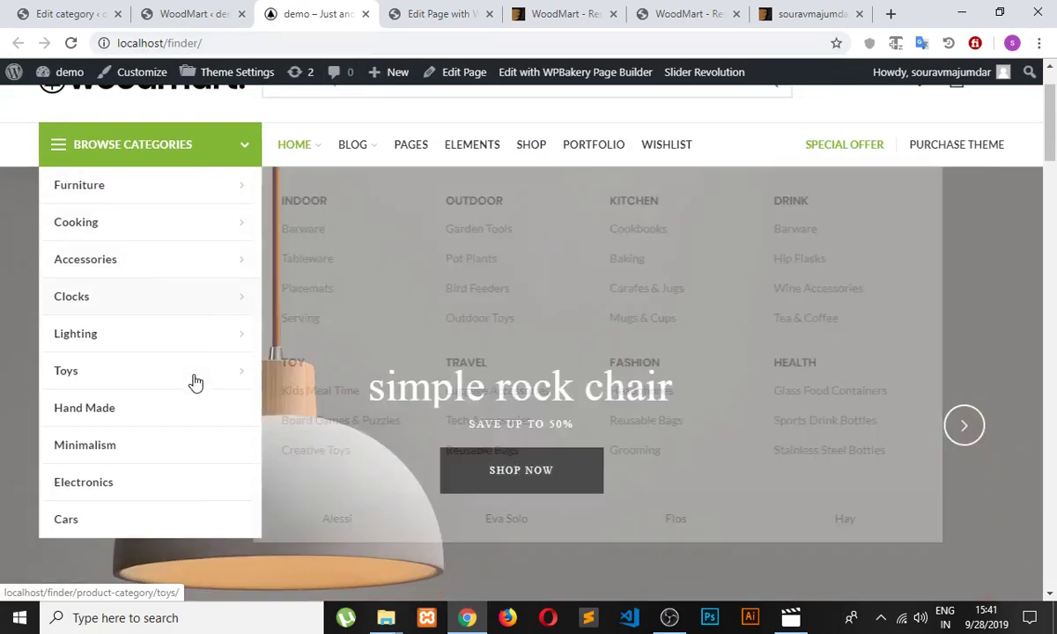
mouse_move(205, 241)
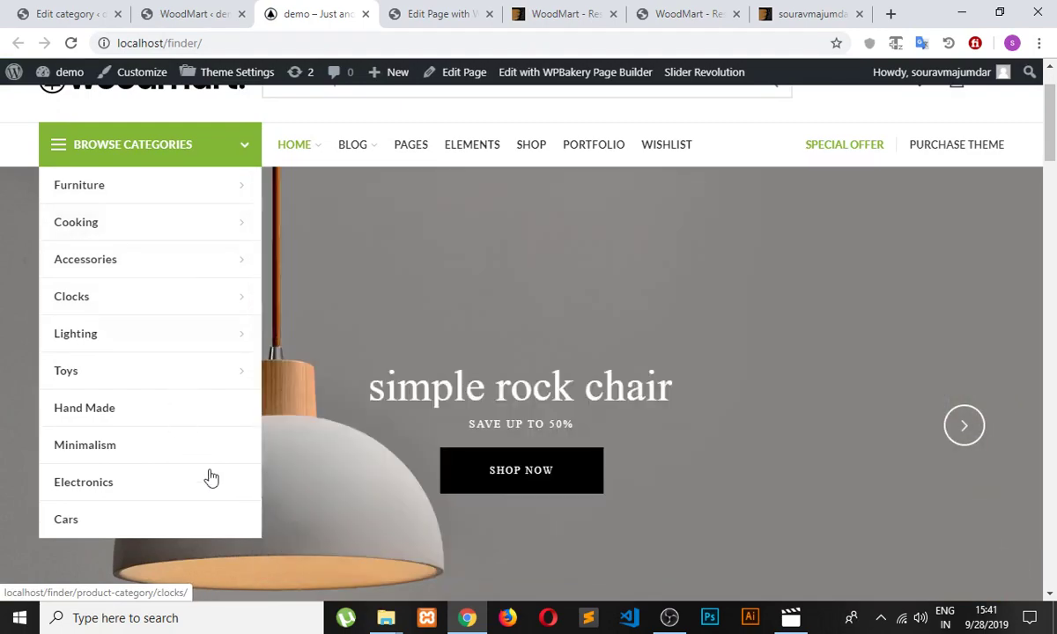
scroll(556, 260, down, 6)
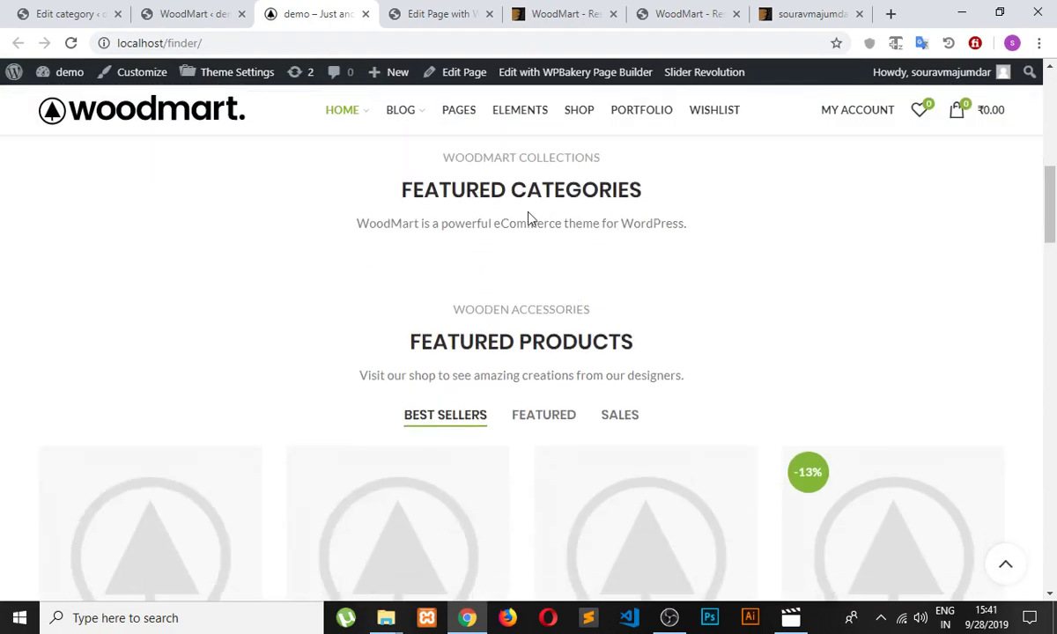
scroll(595, 240, up, 7)
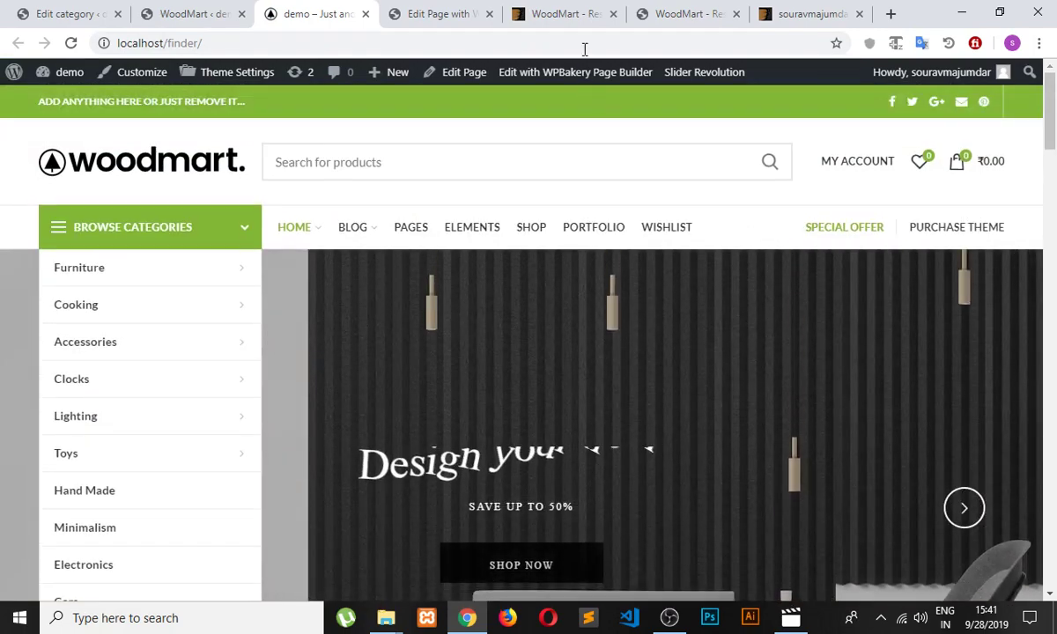
Step: Compare the Browse Categories menu on the WoodMart live demo with the one on the local home page
click(688, 16)
scroll(557, 212, down, 3)
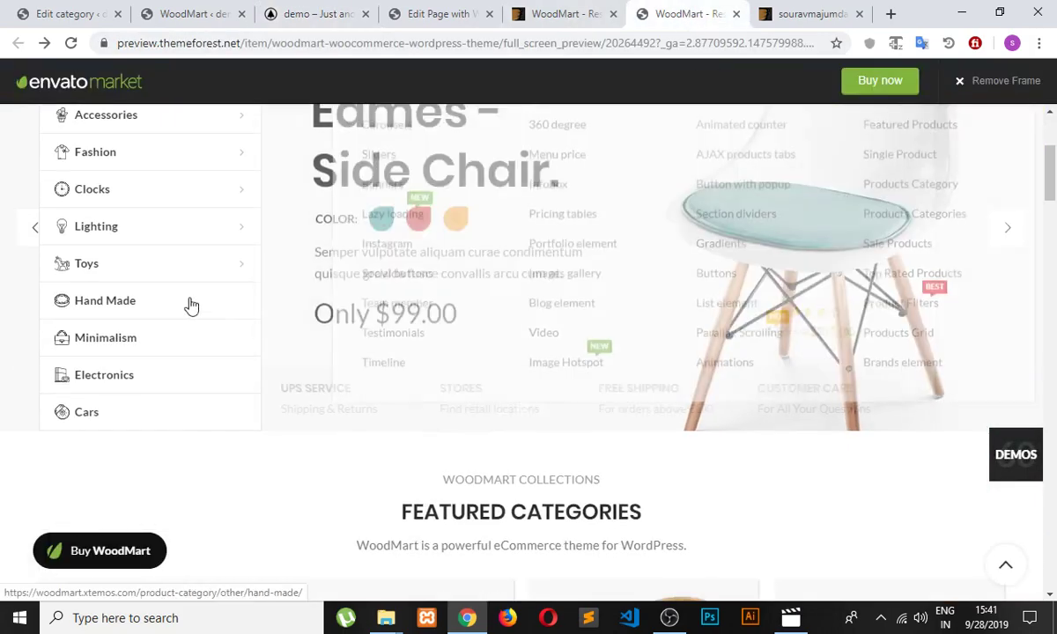
scroll(377, 351, up, 2)
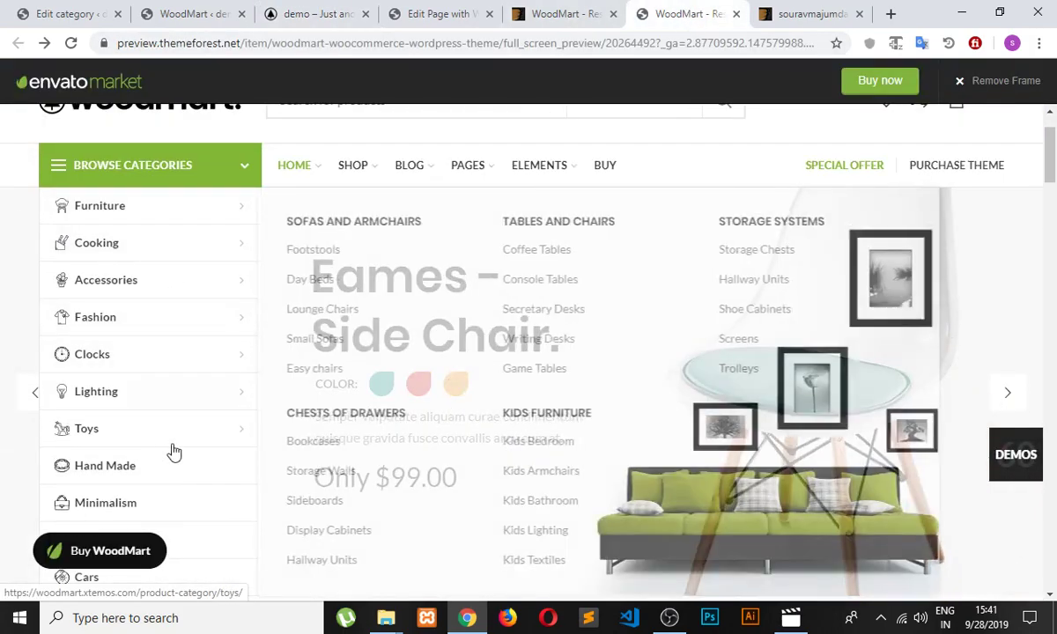
click(198, 18)
click(340, 16)
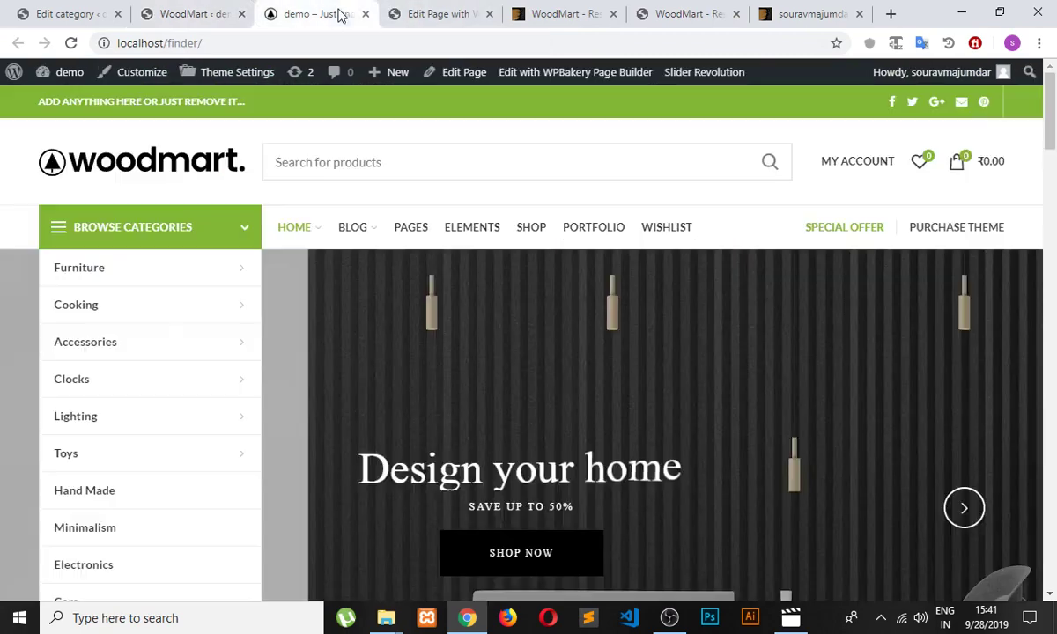
scroll(141, 291, down, 2)
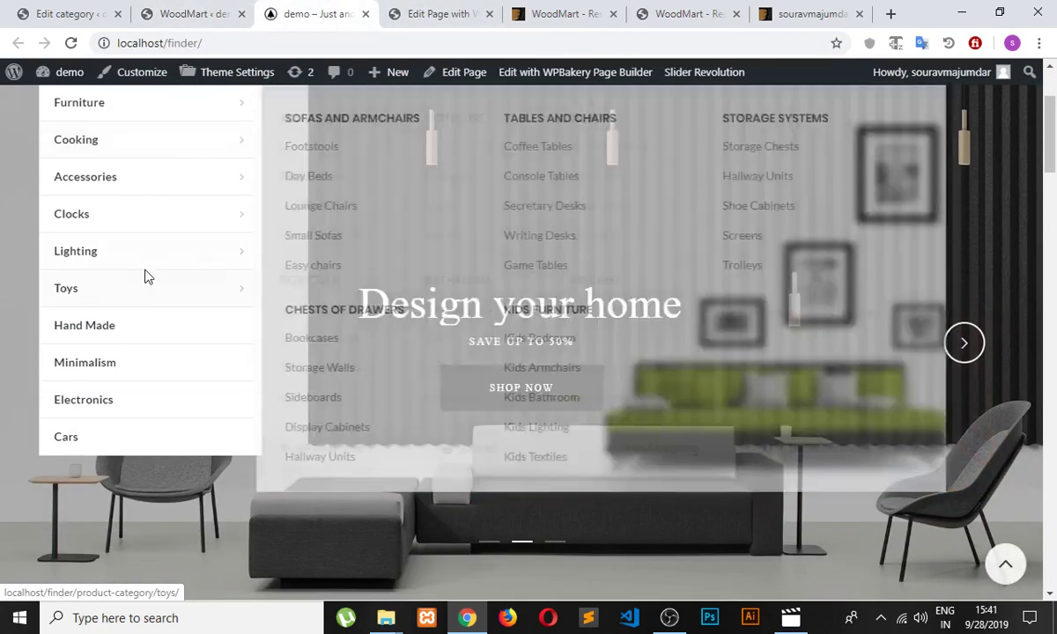
scroll(139, 392, down, 2)
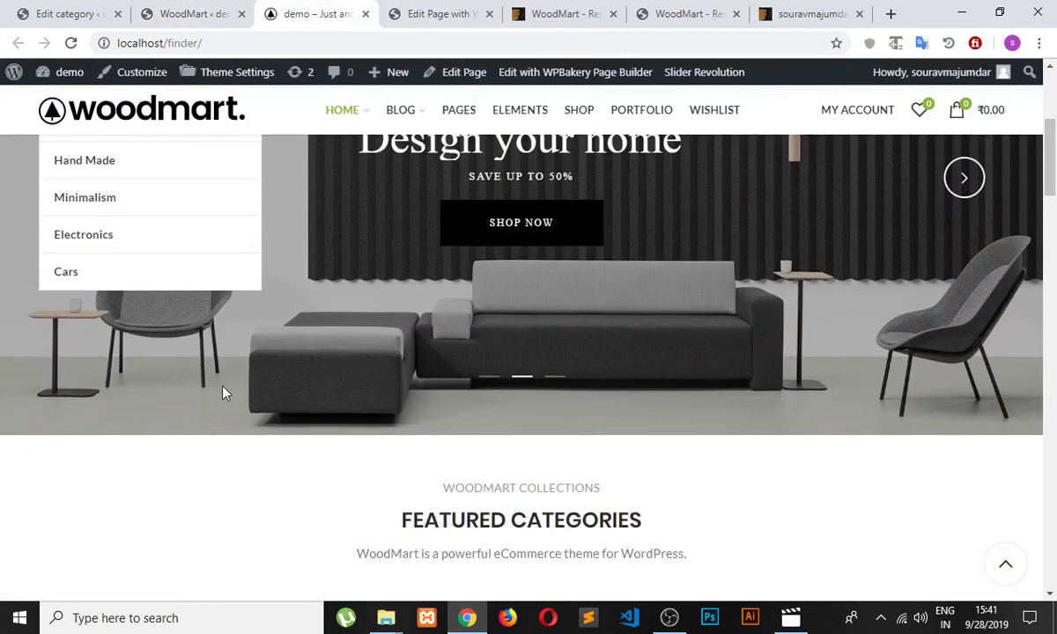
Step: Advance the local home page slider through its slides and check the Featured Categories and Featured Products sections
scroll(224, 392, up, 1)
scroll(304, 374, down, 4)
scroll(572, 335, up, 5)
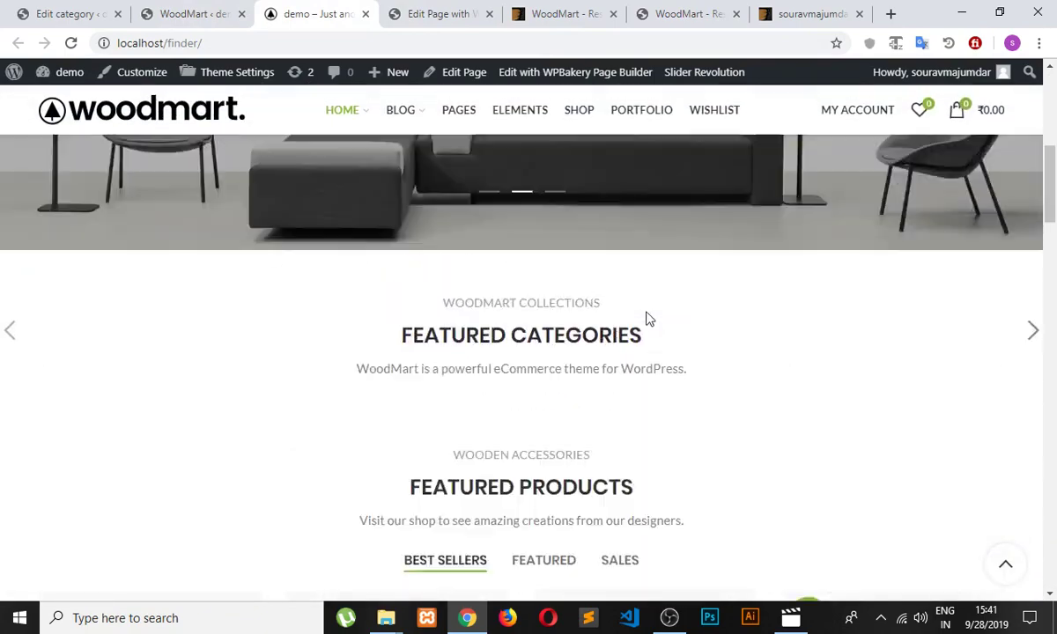
scroll(891, 272, up, 2)
click(965, 508)
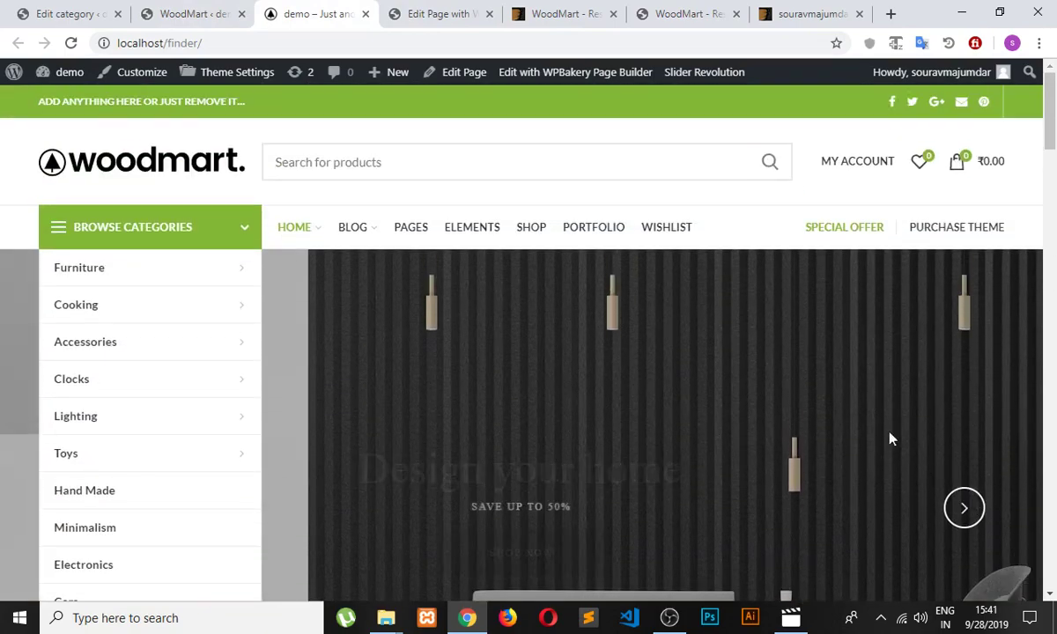
scroll(890, 436, down, 2)
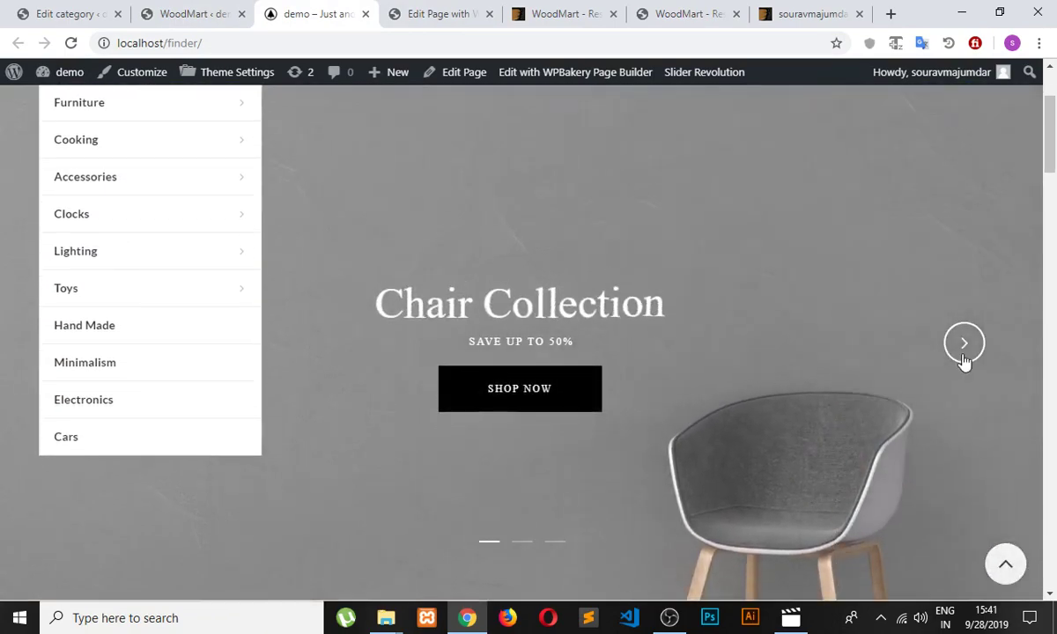
click(965, 362)
scroll(255, 378, down, 5)
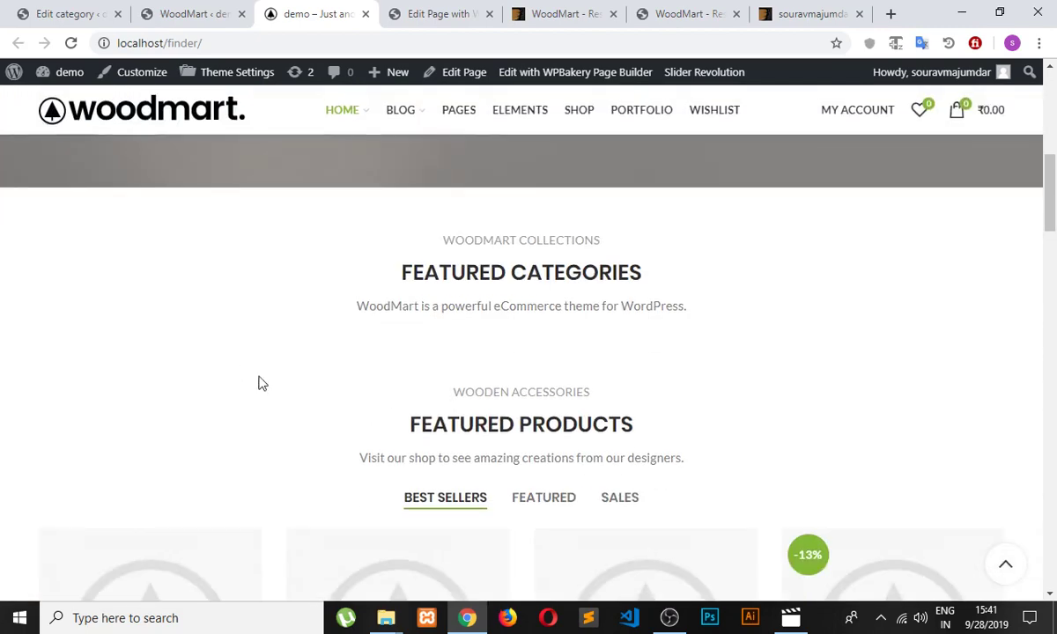
Step: Close the browser tab with the Accessories category editor and open the product categories list in the WoodMart admin tab
click(115, 13)
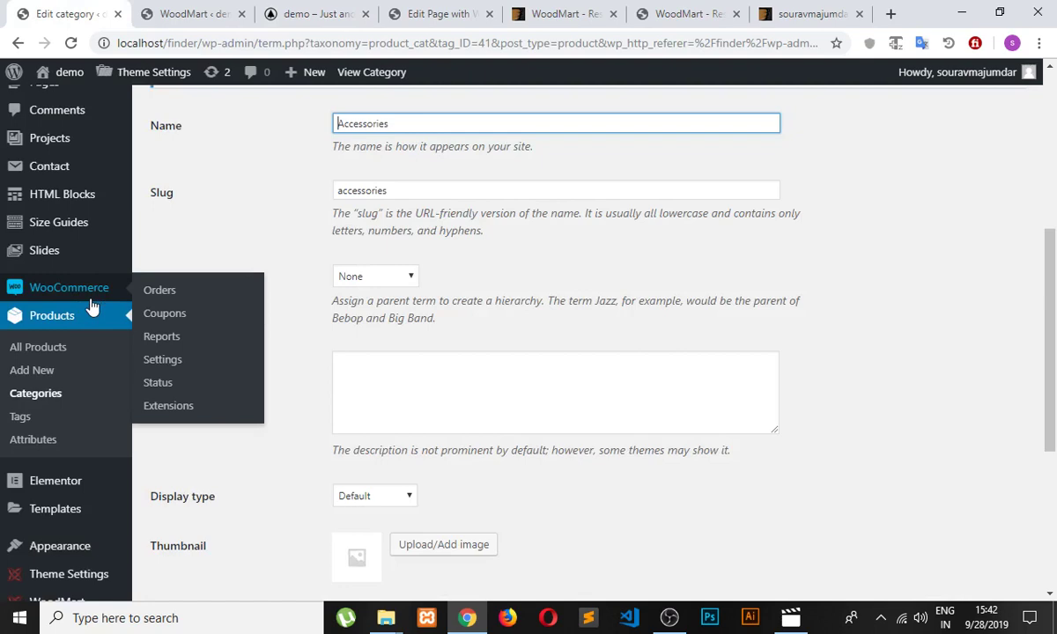
click(121, 14)
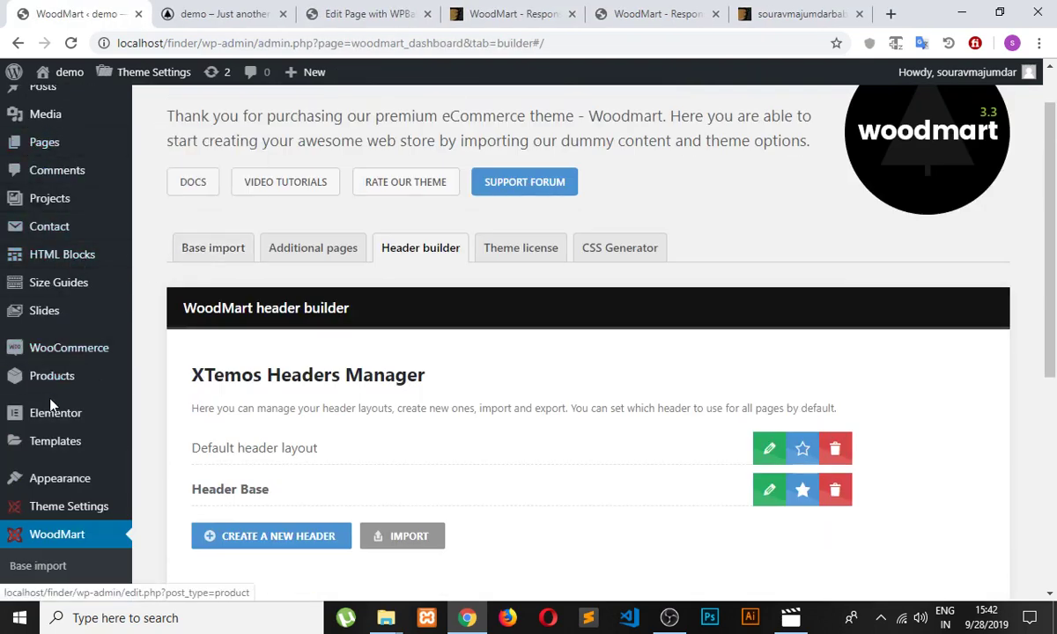
scroll(51, 403, down, 1)
scroll(63, 503, down, 1)
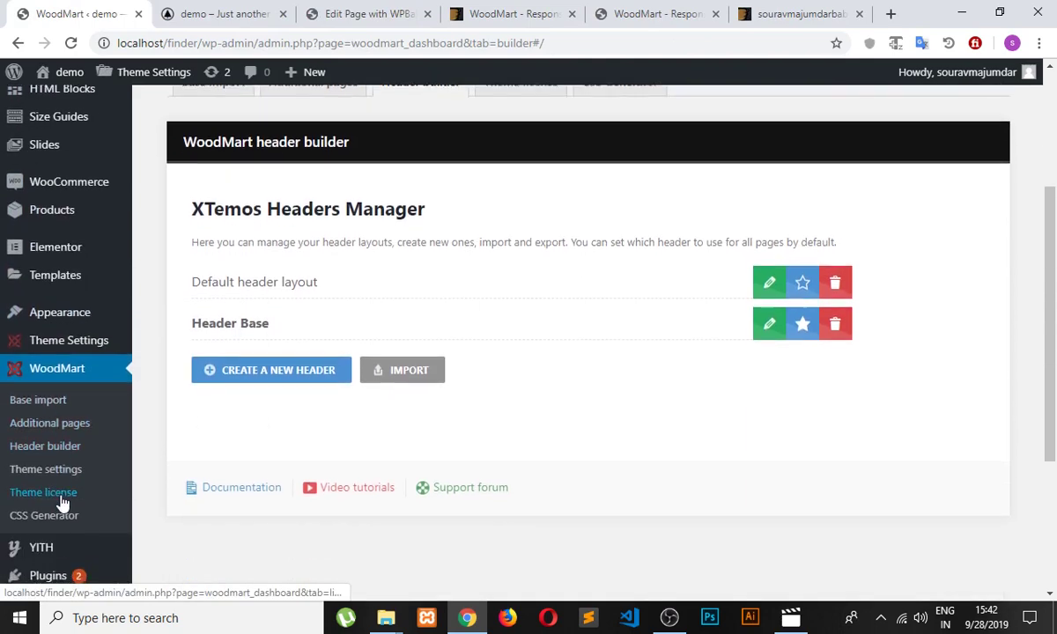
scroll(63, 498, down, 4)
scroll(88, 477, up, 6)
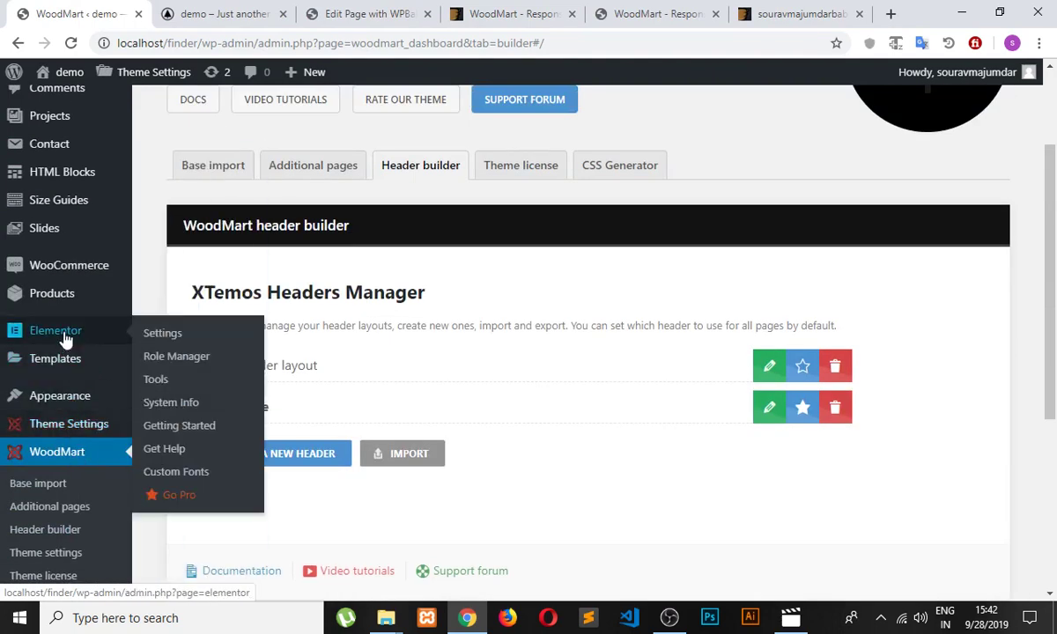
mouse_move(69, 300)
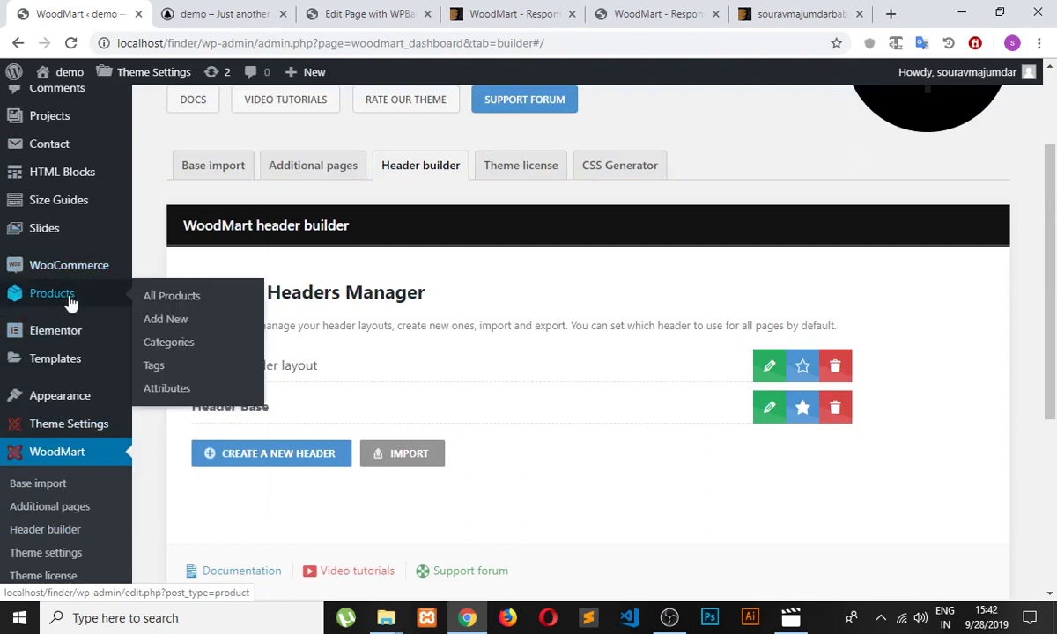
click(169, 342)
scroll(229, 353, down, 5)
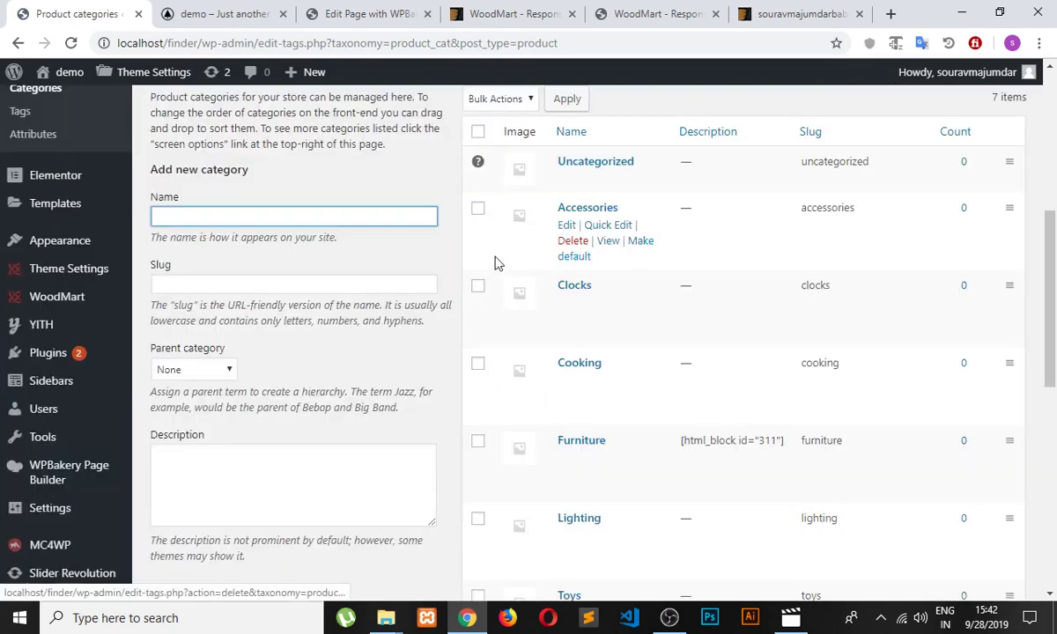
Step: Open the Accessories category for editing, return to the categories list and check the categories' images and product counts
click(568, 227)
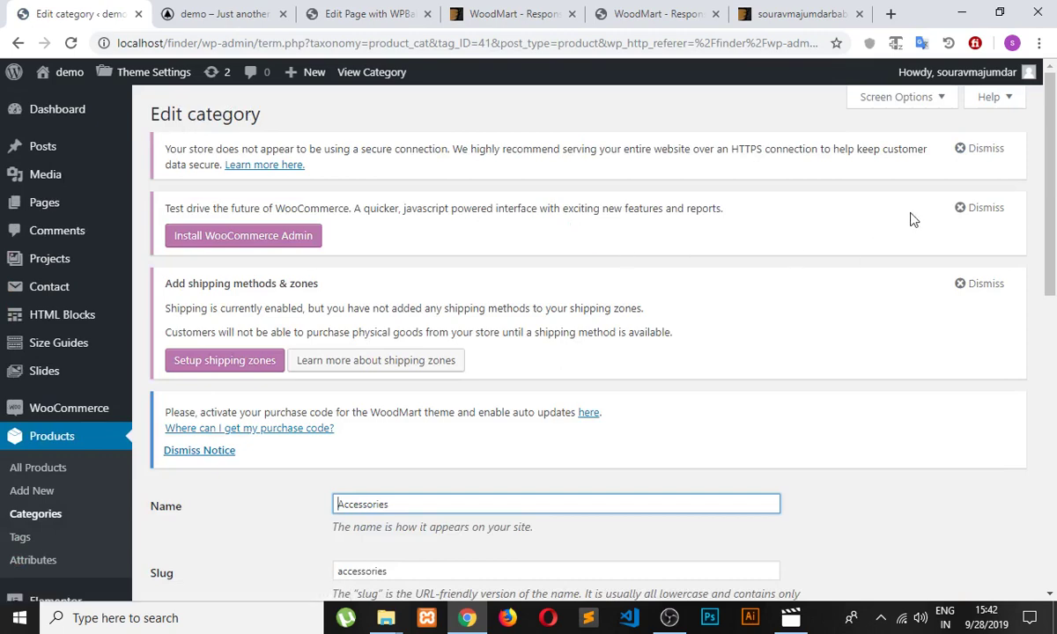
click(17, 43)
scroll(661, 311, down, 4)
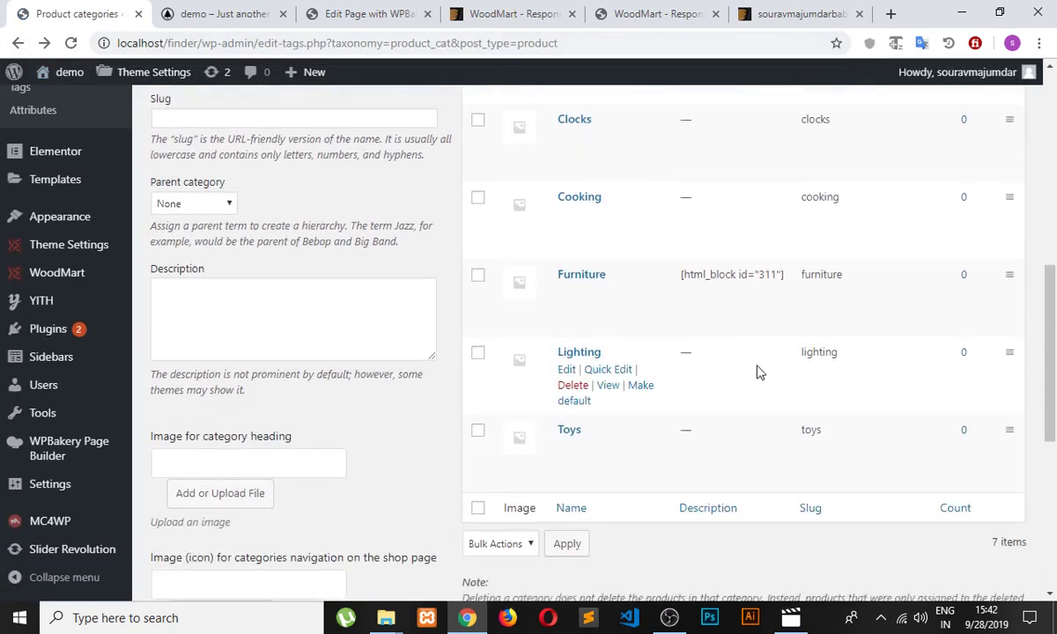
scroll(830, 365, up, 5)
scroll(830, 365, up, 2)
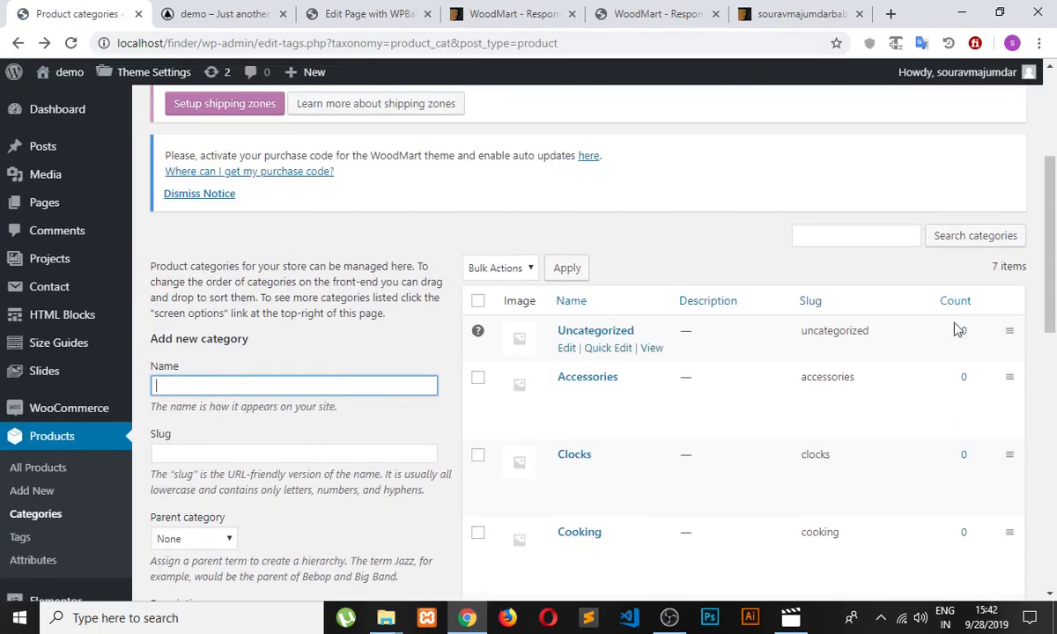
scroll(991, 414, down, 2)
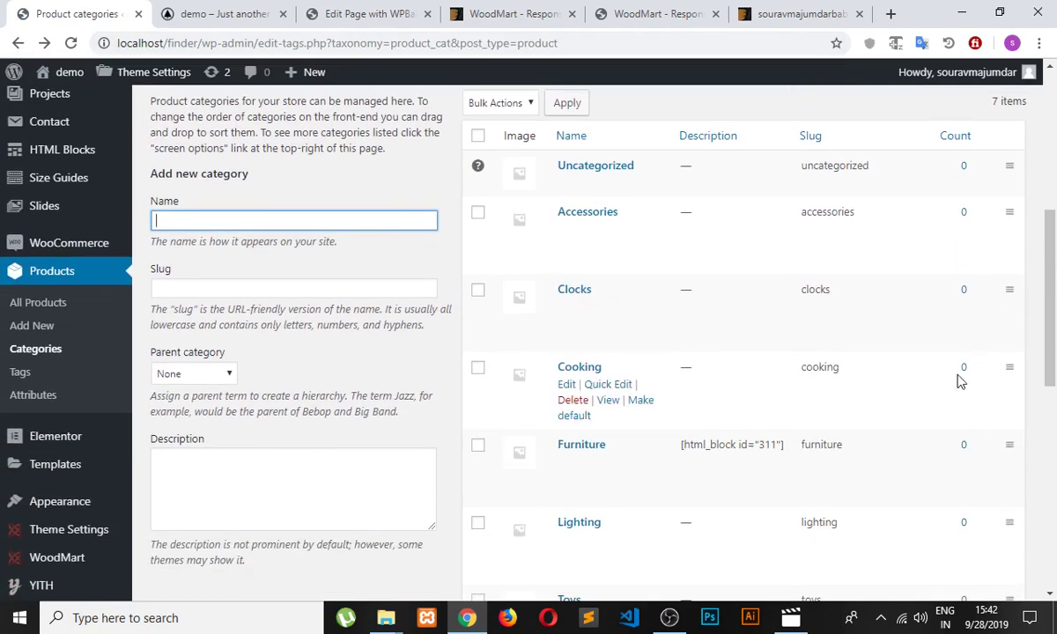
scroll(52, 337, down, 2)
scroll(62, 326, up, 2)
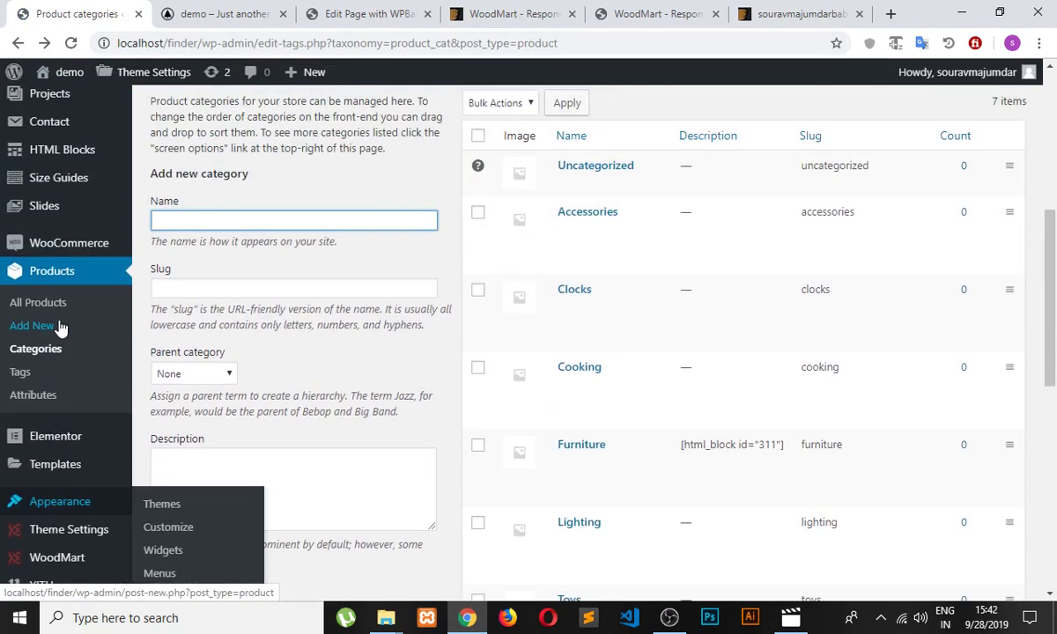
Step: Open the list of all products and check which category each product is assigned to
click(38, 305)
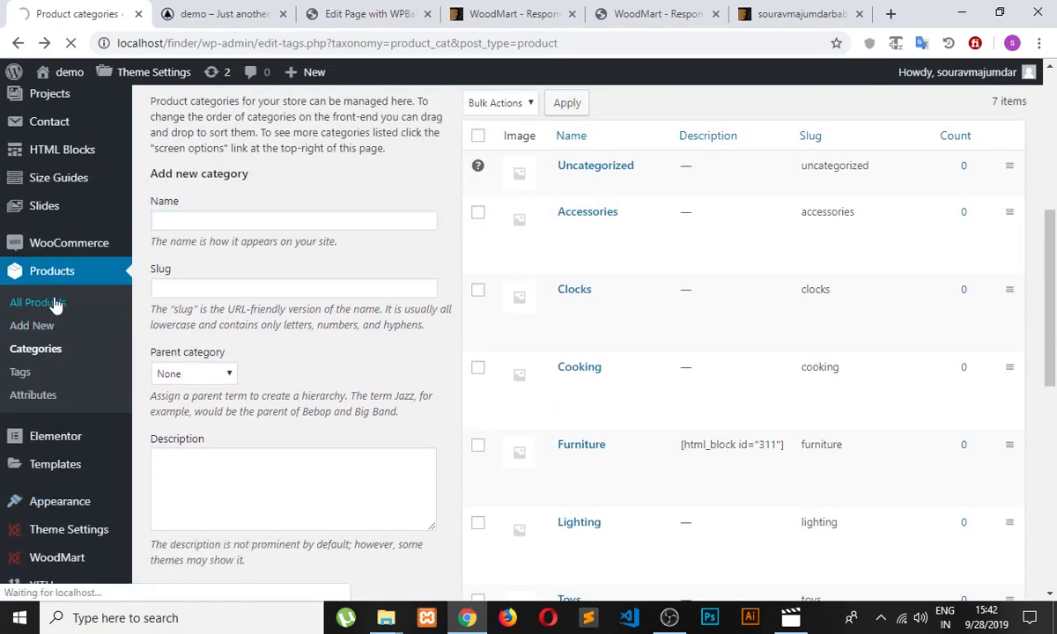
scroll(533, 299, down, 5)
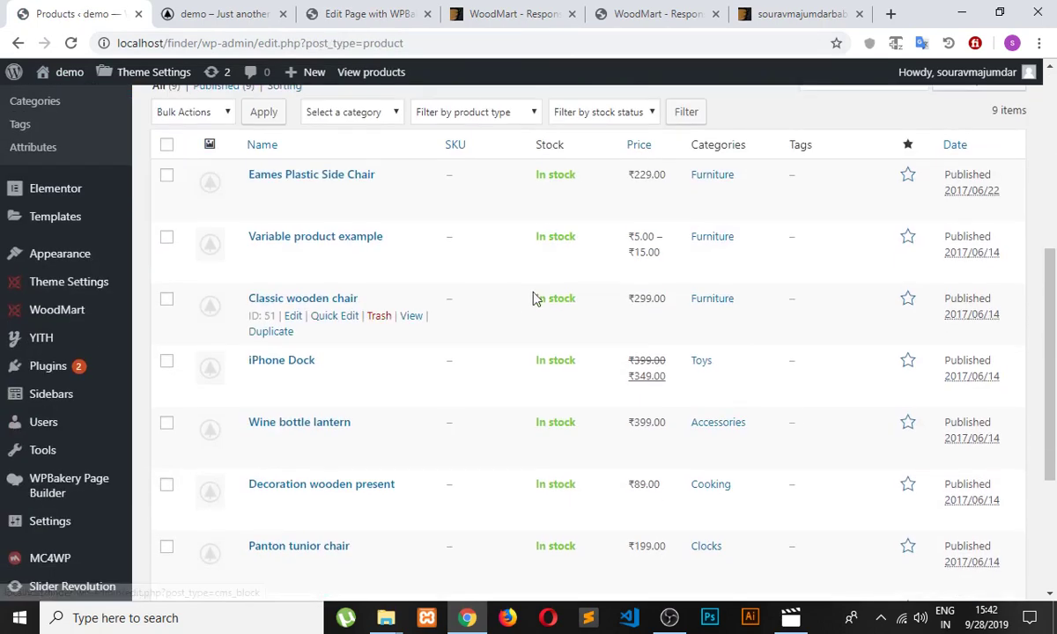
Step: Open the Eames Plastic Side Chair product for editing and update it with the Furniture category kept selected
click(291, 192)
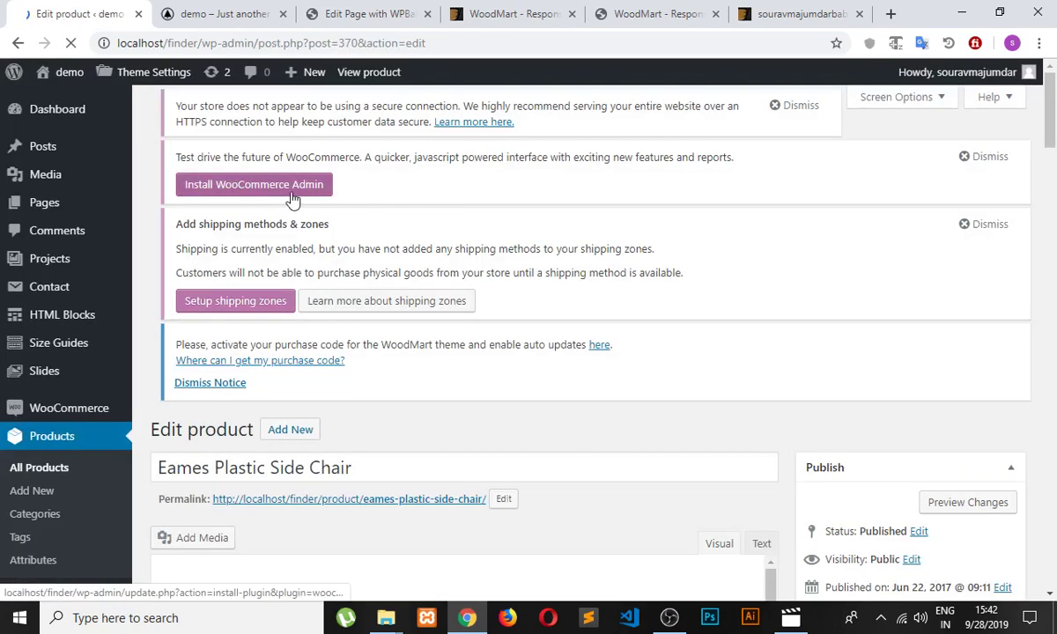
scroll(357, 236, down, 10)
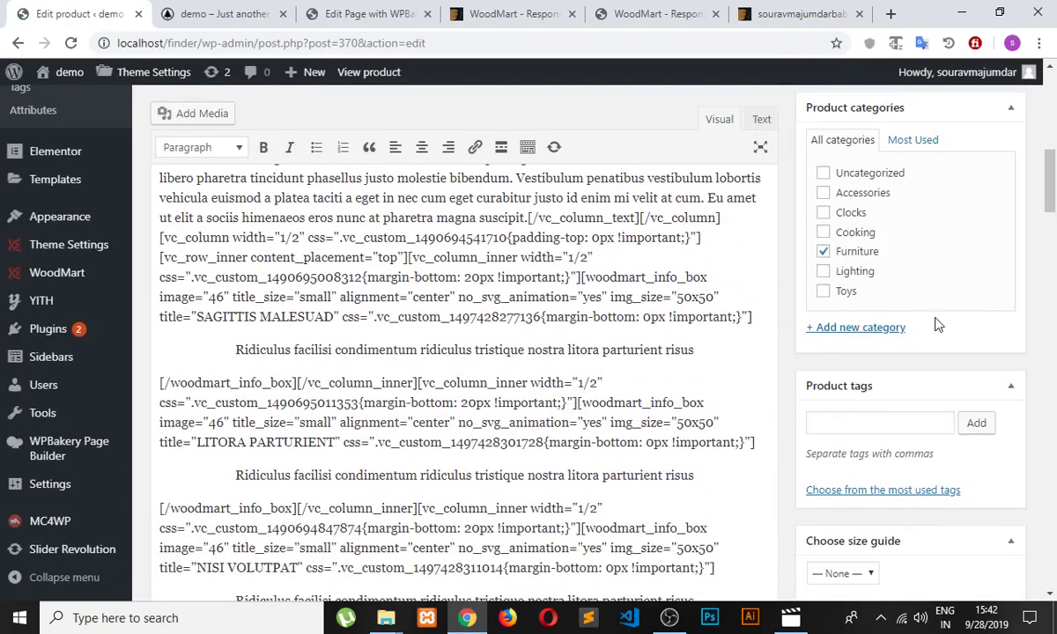
scroll(938, 325, up, 4)
click(988, 385)
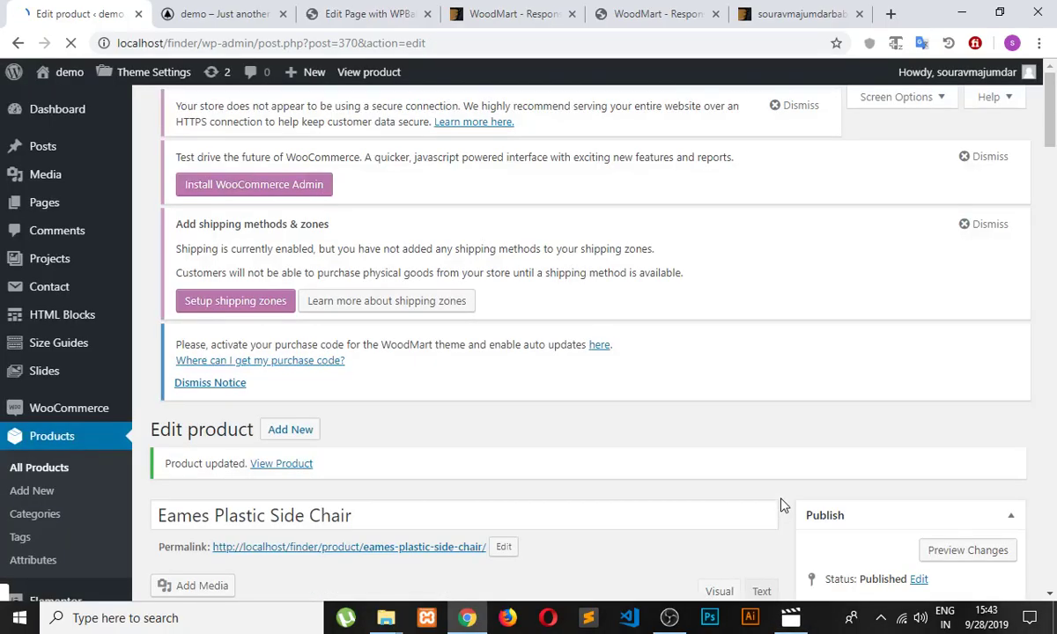
Step: Open the product categories list and check the Furniture category's product count
scroll(38, 227, down, 3)
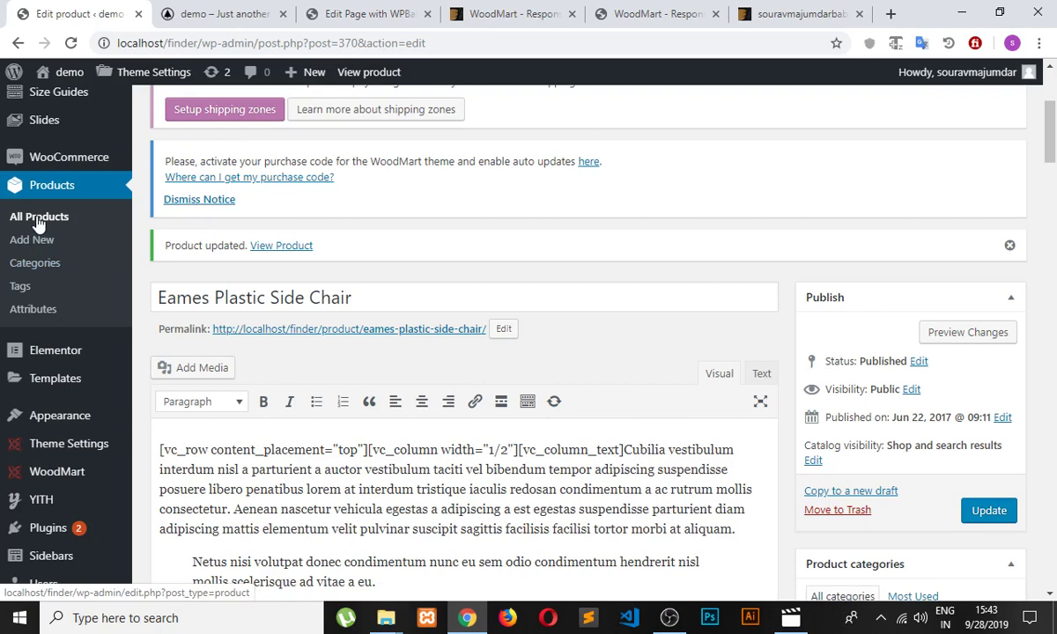
click(34, 263)
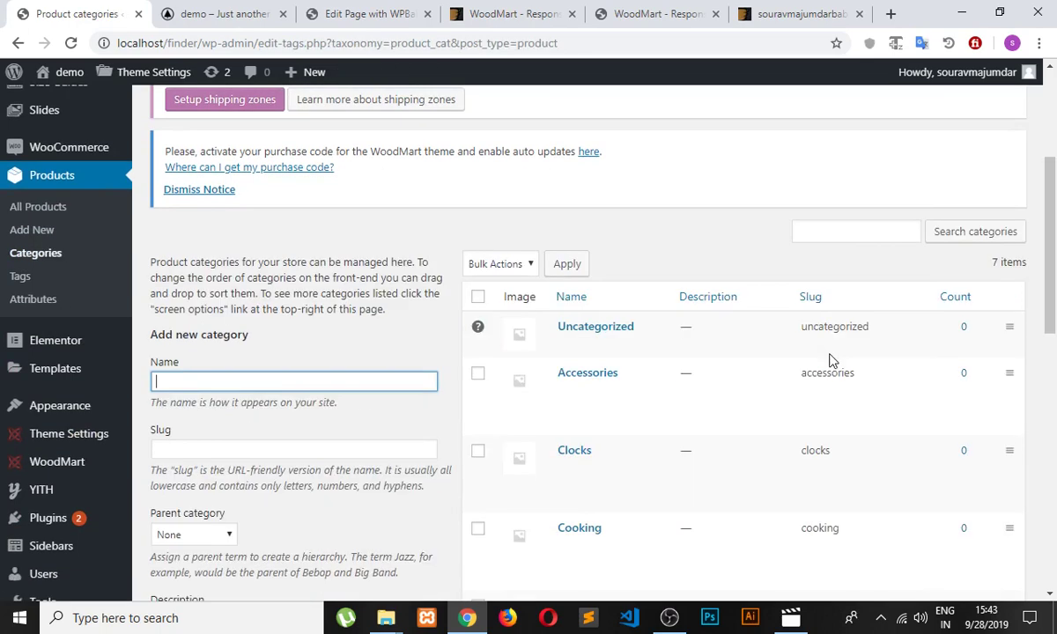
scroll(881, 334, down, 4)
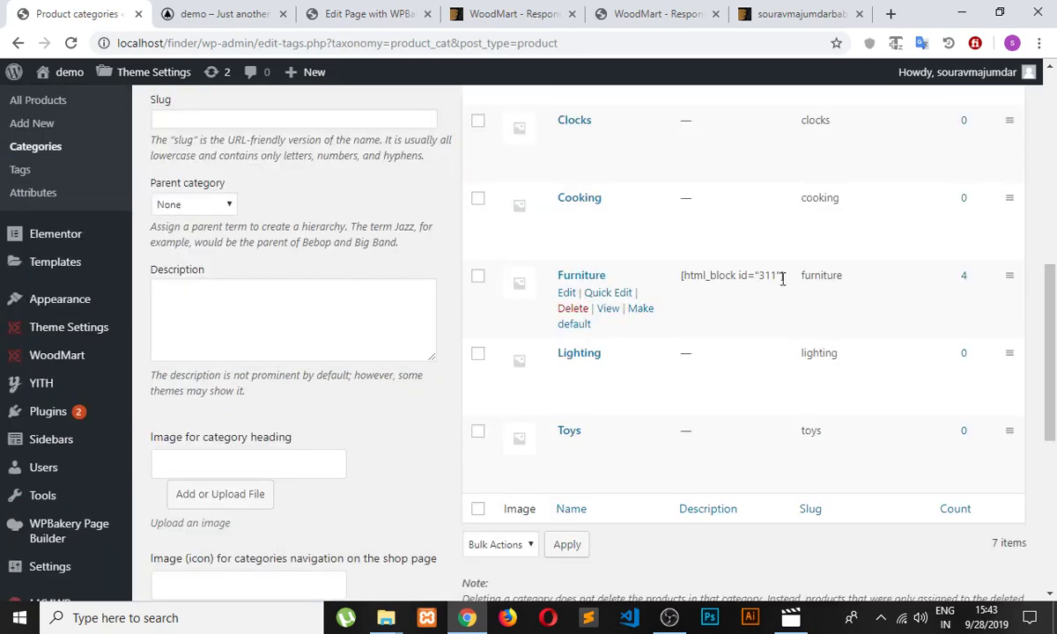
Step: Switch to the local home page, reload it and check the Featured Categories section
click(232, 18)
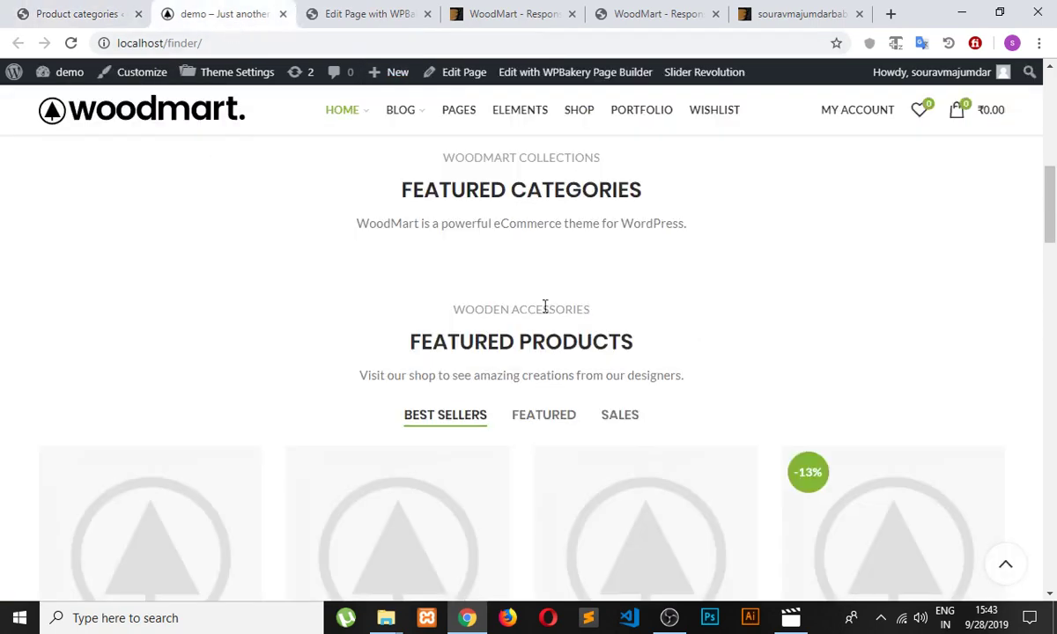
scroll(546, 317, down, 2)
scroll(580, 323, up, 3)
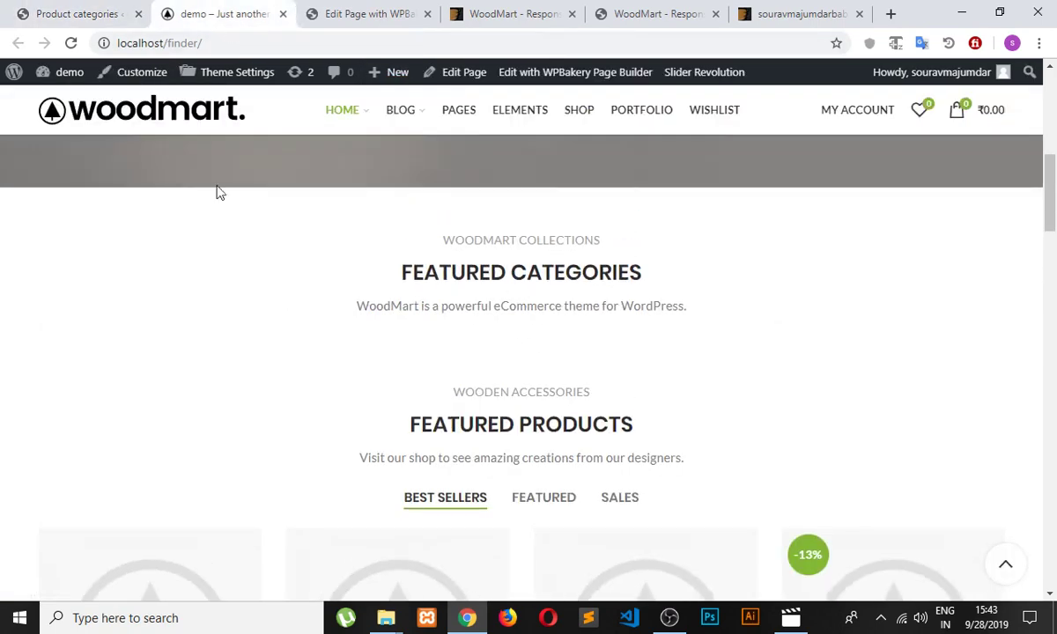
click(72, 43)
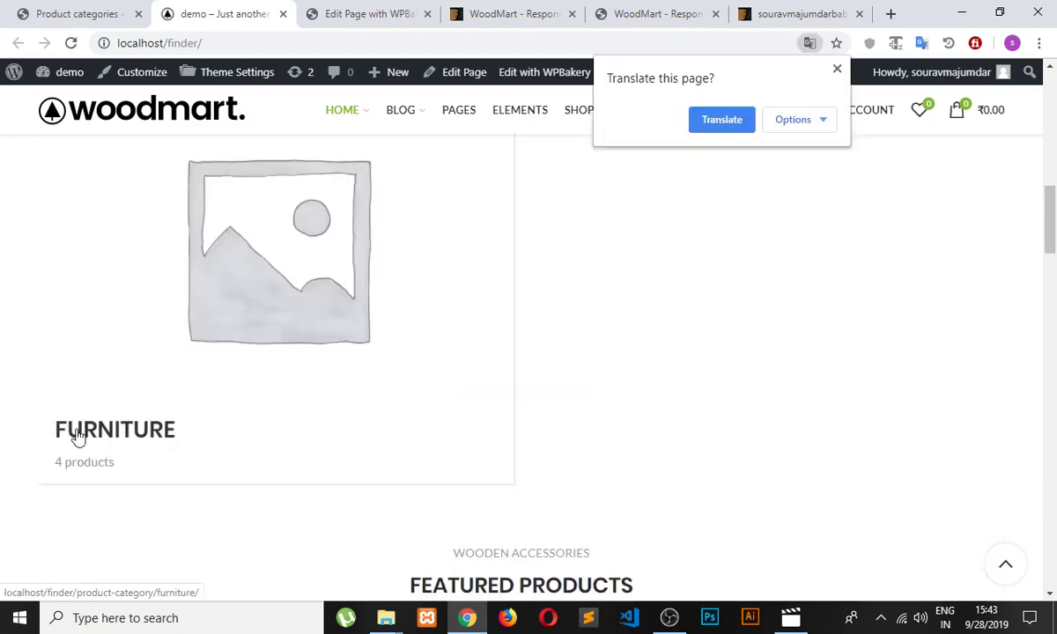
Step: Open the Furniture category for editing and bring up the media library to choose its thumbnail
key(ctrl+shift+Tab)
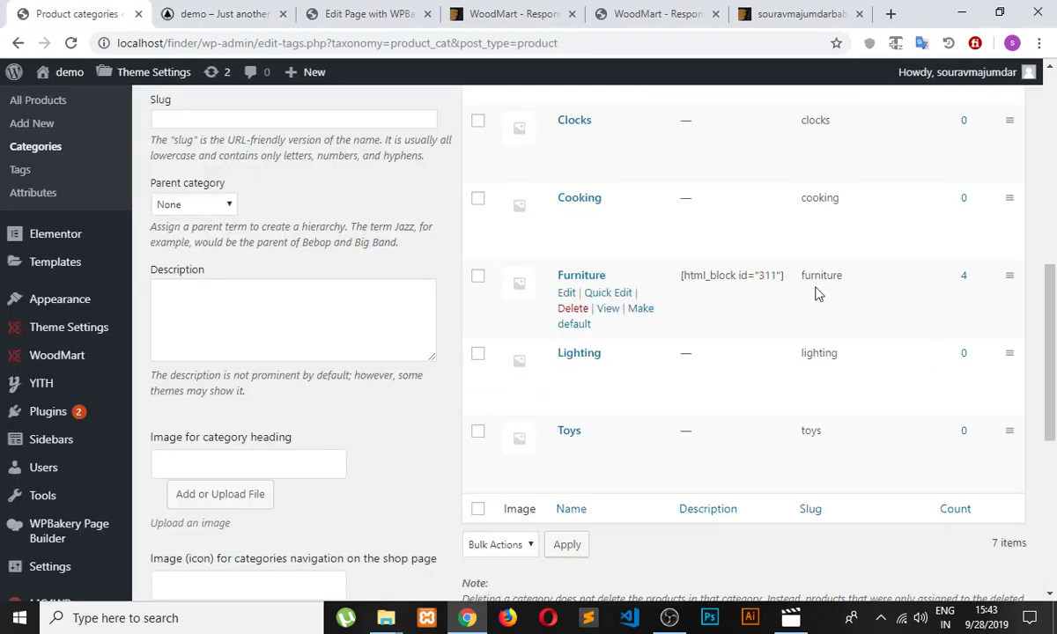
click(566, 293)
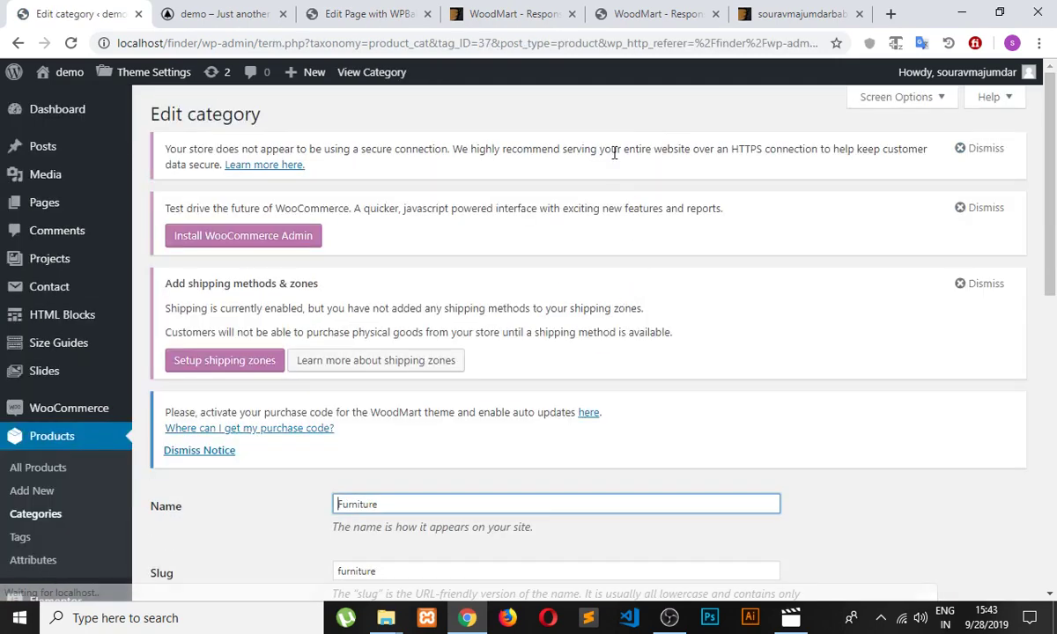
scroll(513, 253, down, 3)
scroll(473, 302, down, 3)
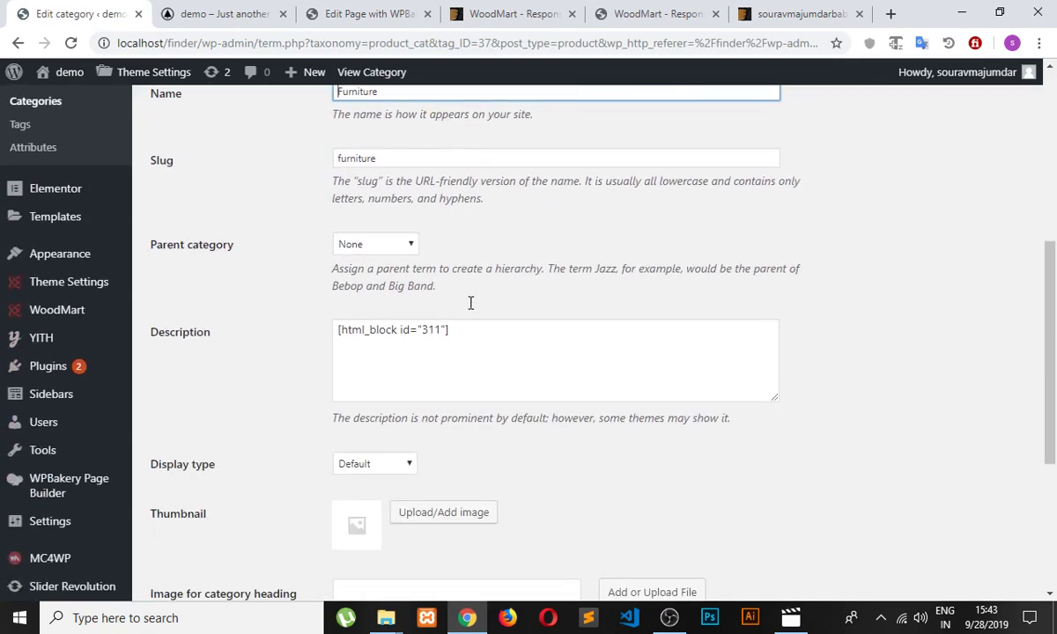
scroll(468, 318, down, 5)
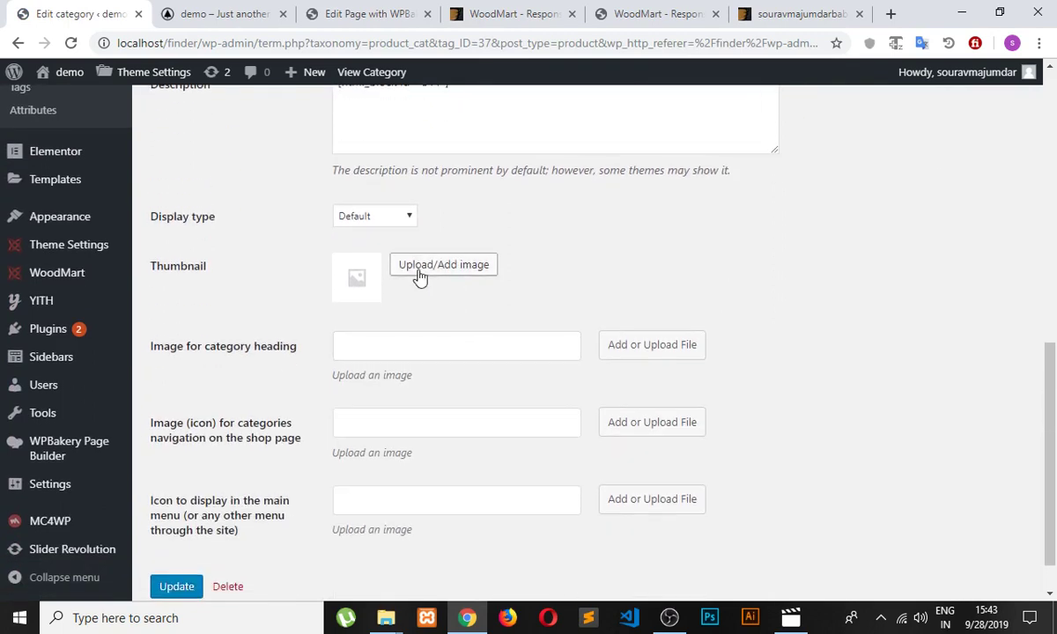
click(421, 276)
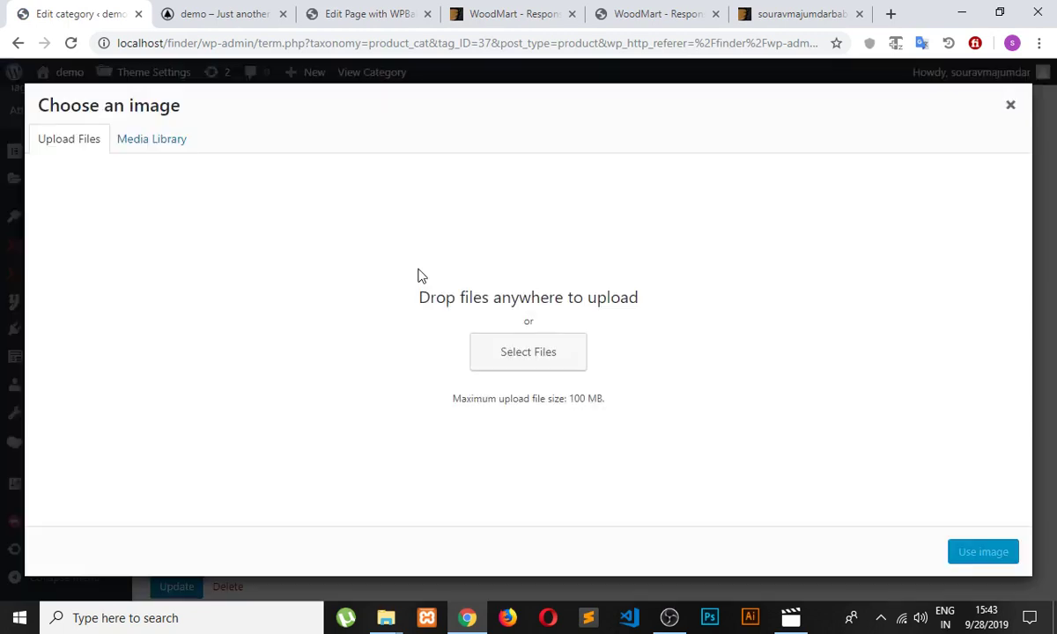
click(165, 148)
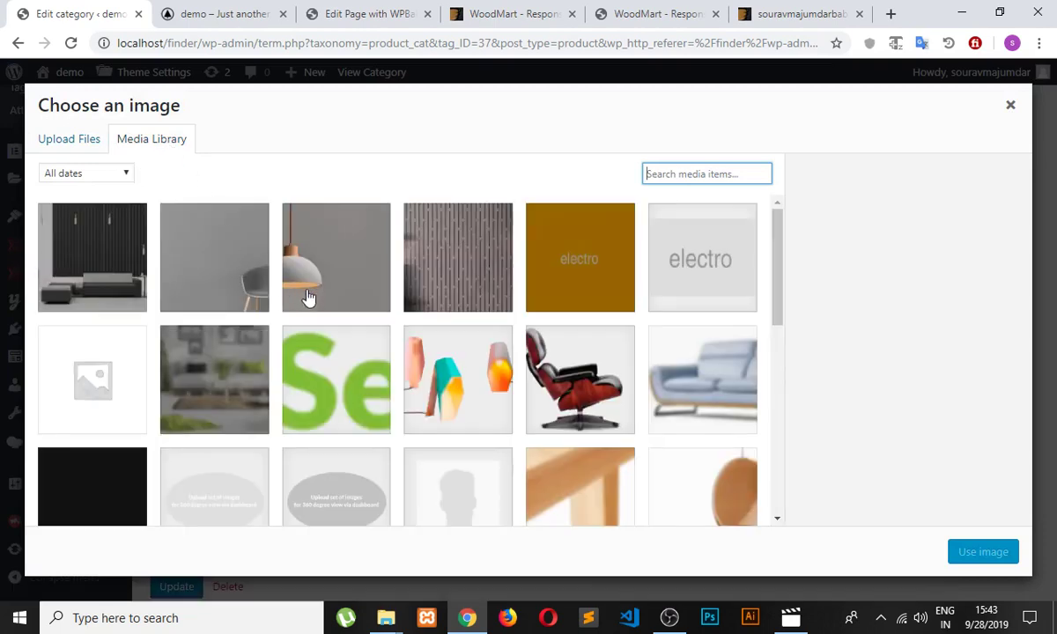
scroll(308, 298, down, 3)
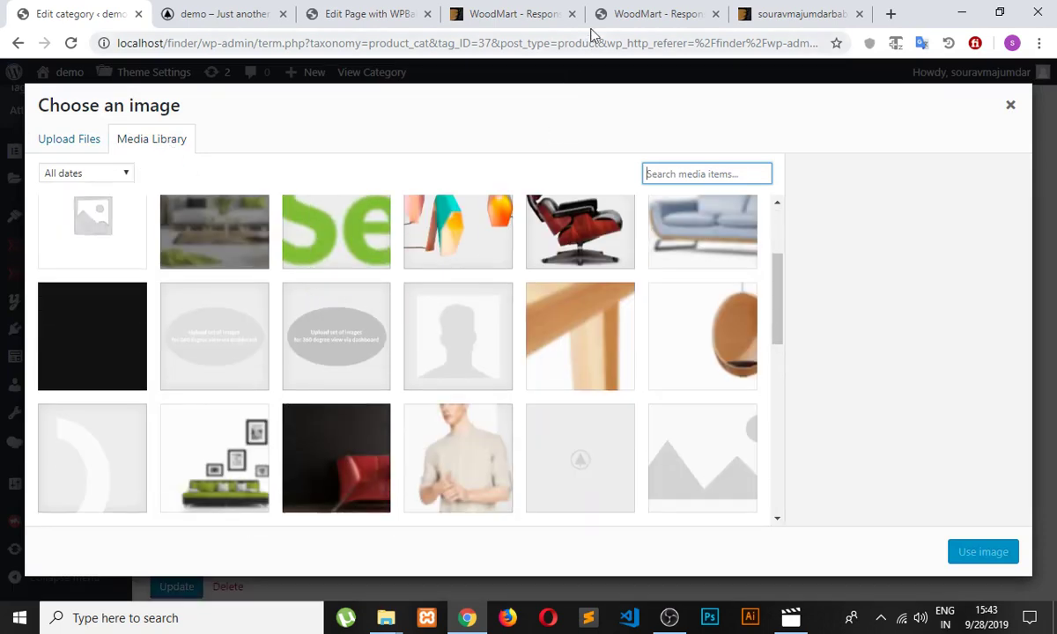
Step: Compare the Furniture tile in the WoodMart theme demo's categories section with the one on the local home page
click(616, 14)
scroll(614, 164, down, 1)
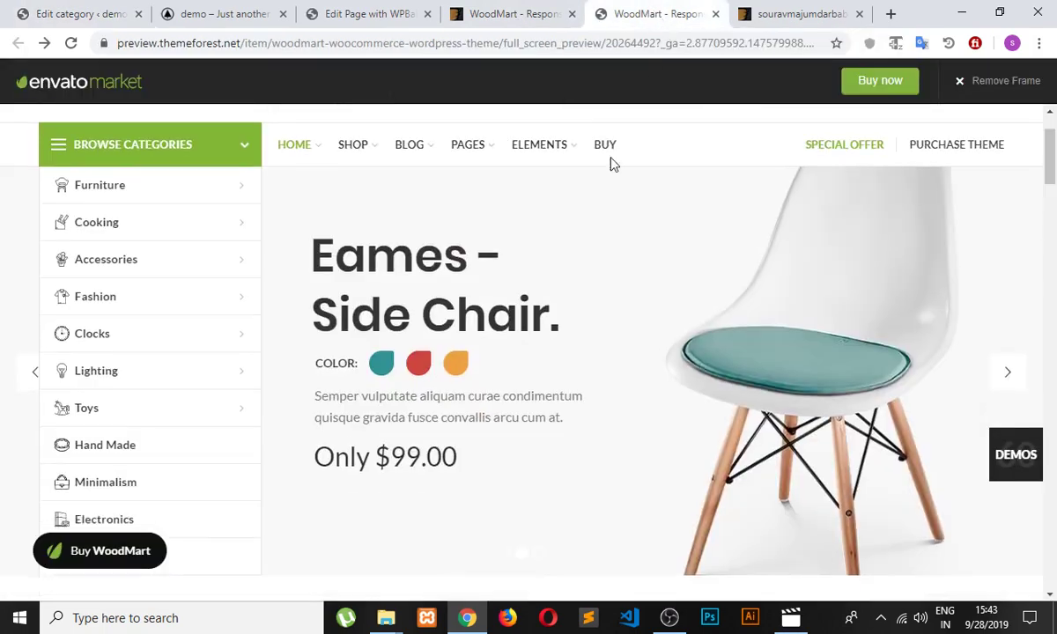
scroll(614, 165, down, 10)
scroll(356, 292, up, 1)
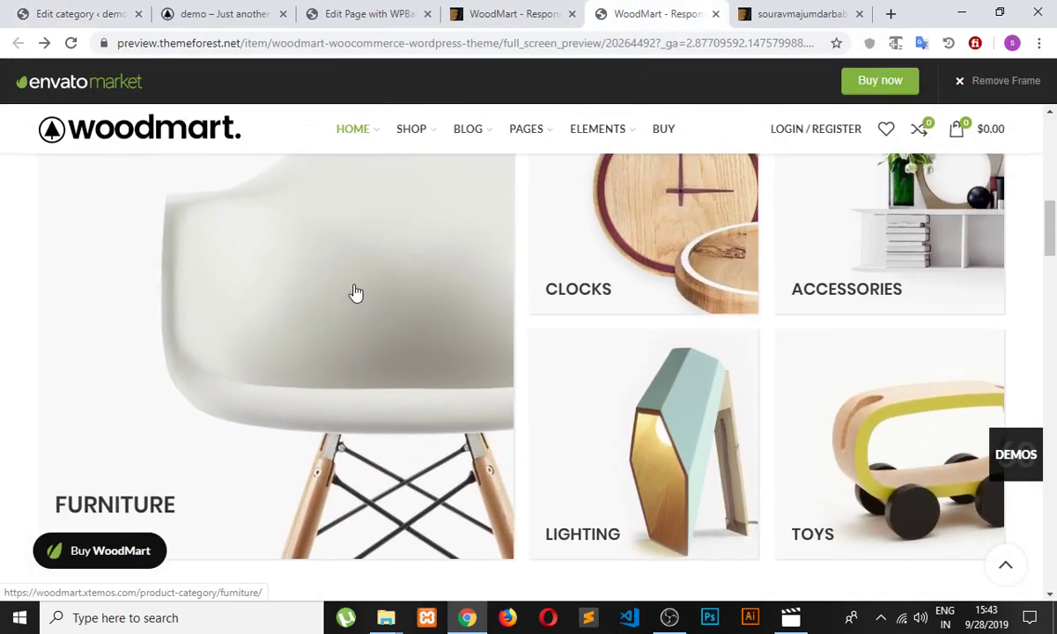
click(215, 25)
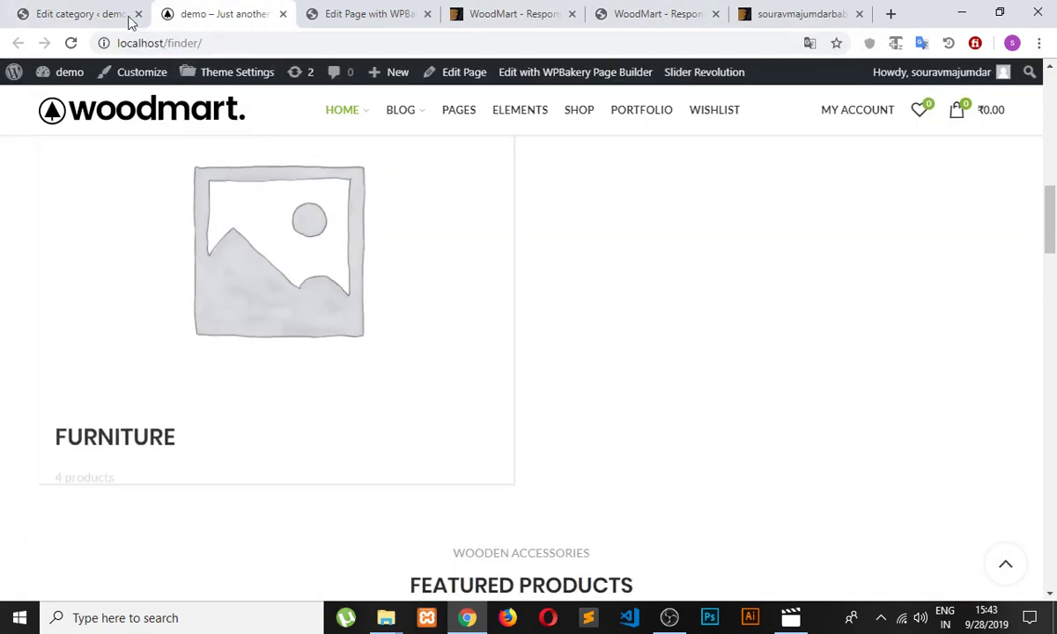
Step: Set the orange-seat chair image slider-main-demo-2-2-1.jpg as the Furniture category's thumbnail and update the category
click(130, 18)
scroll(543, 300, down, 5)
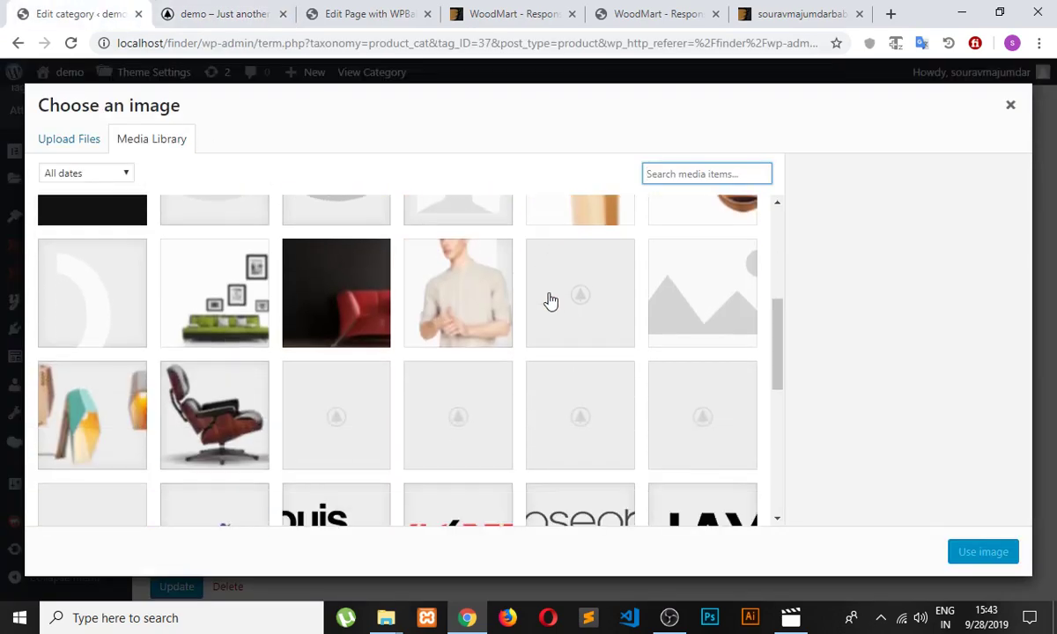
scroll(551, 302, down, 3)
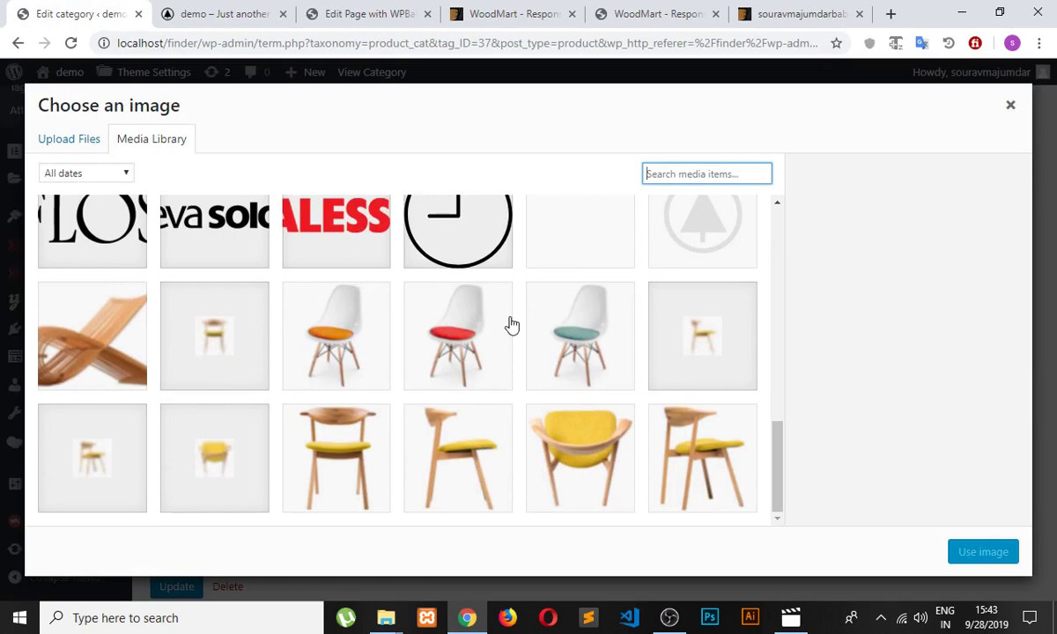
scroll(510, 313, up, 3)
scroll(507, 324, up, 4)
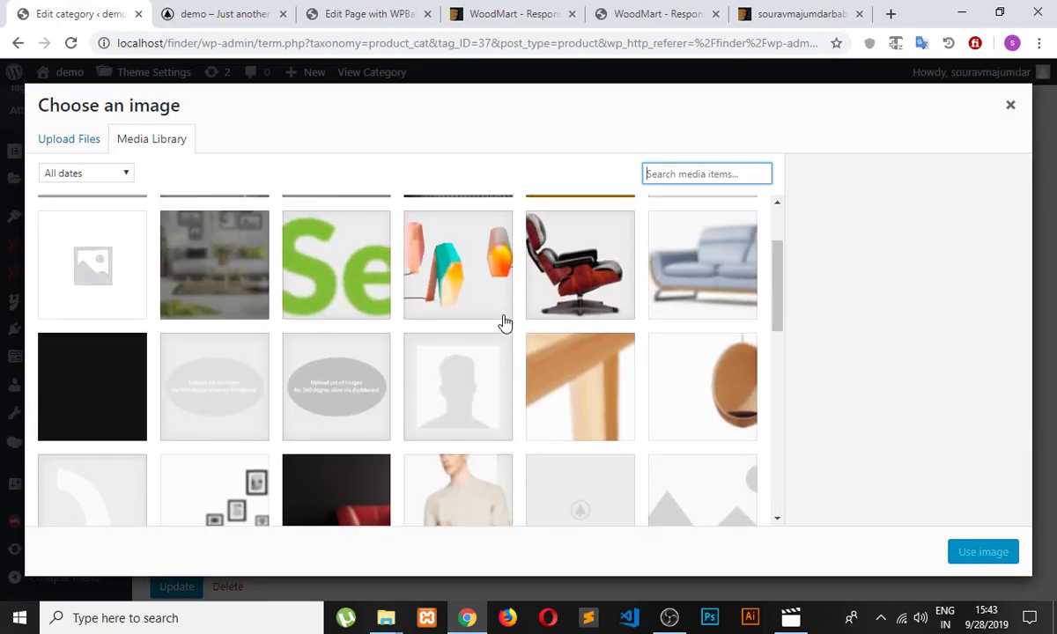
scroll(505, 328, down, 2)
scroll(504, 328, up, 3)
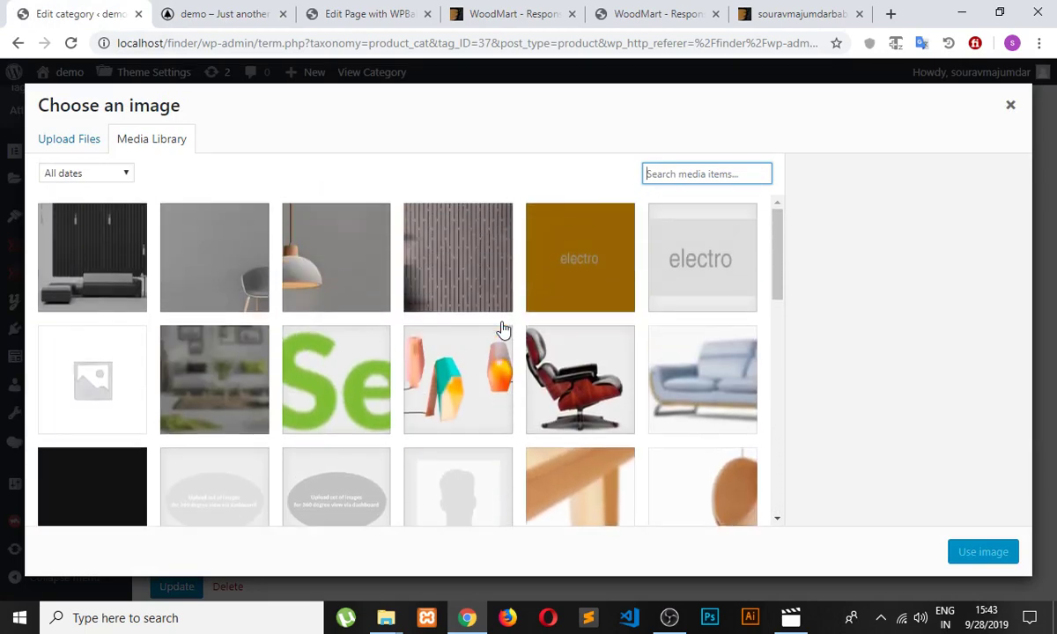
click(240, 261)
scroll(407, 377, down, 10)
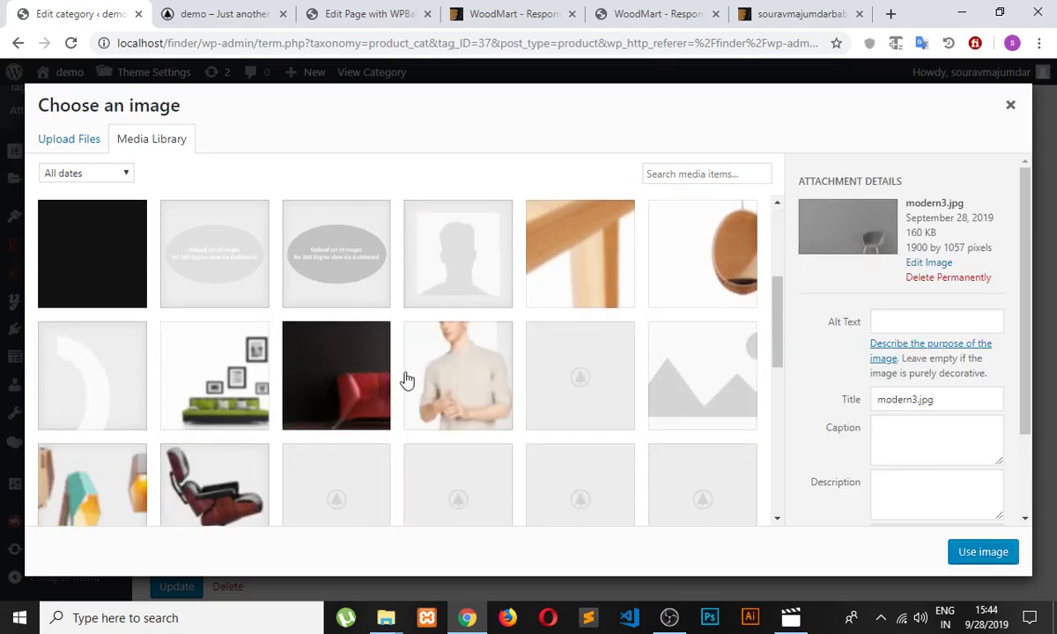
scroll(519, 445, down, 2)
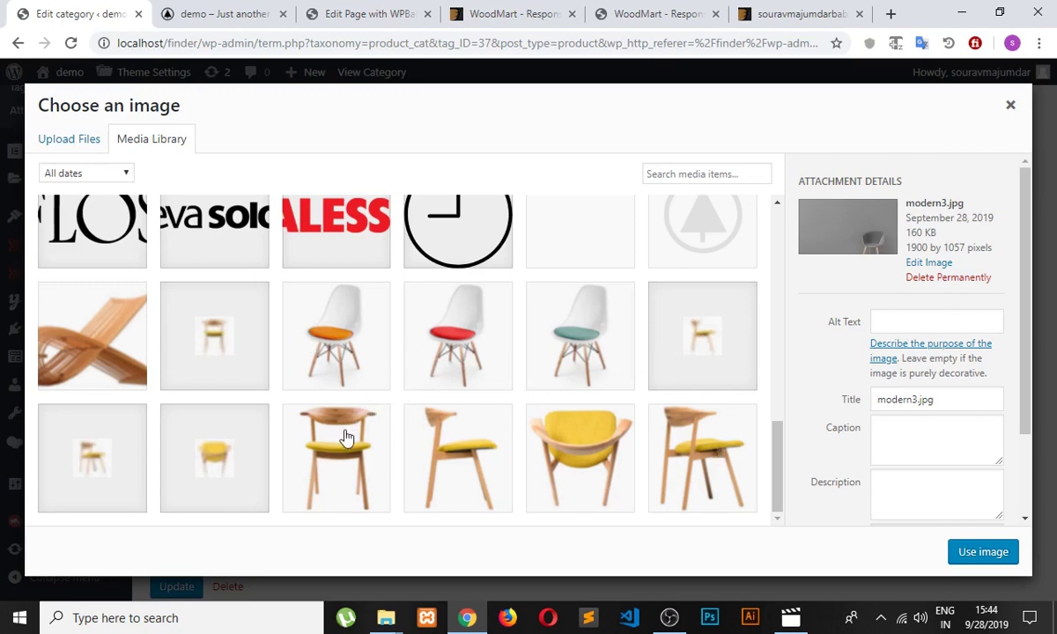
click(352, 330)
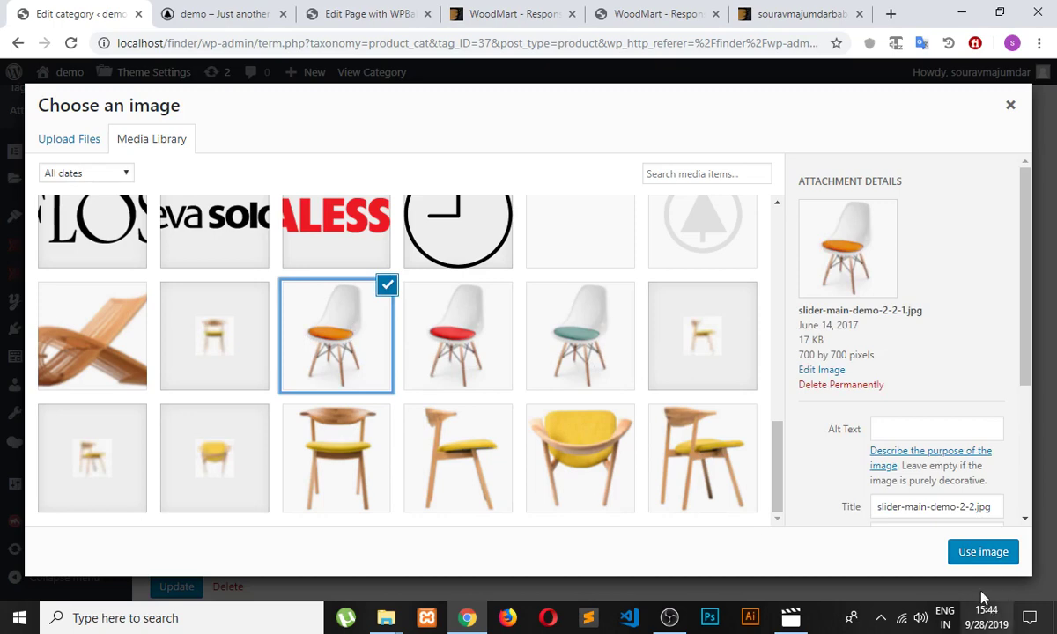
click(976, 555)
scroll(551, 323, down, 1)
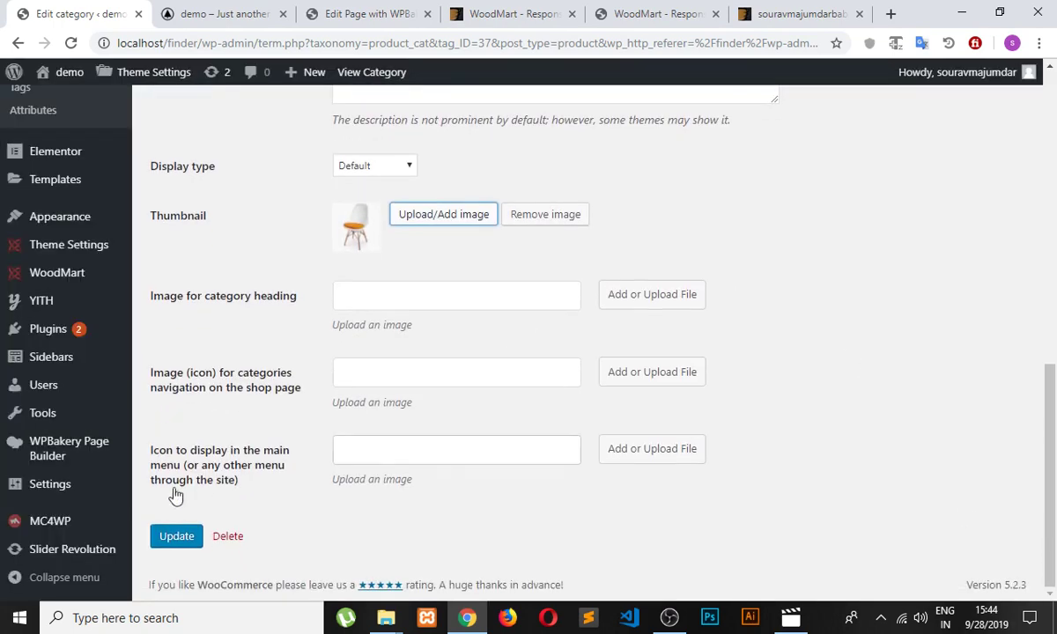
click(178, 539)
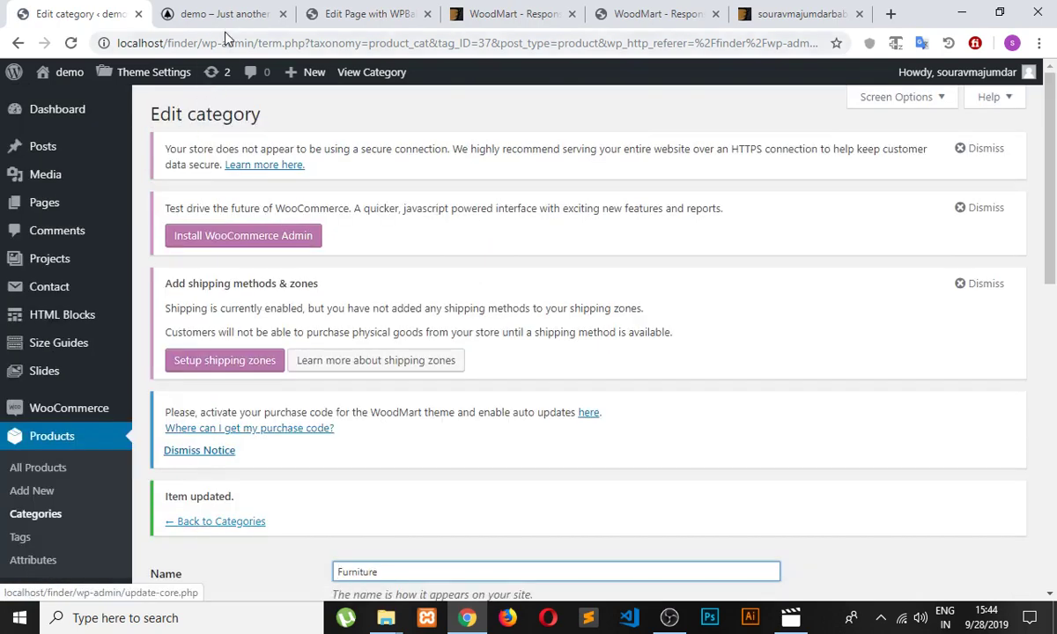
Step: Reload the local home page, check the Furniture tile under Featured Categories and dismiss the translation prompt
click(231, 15)
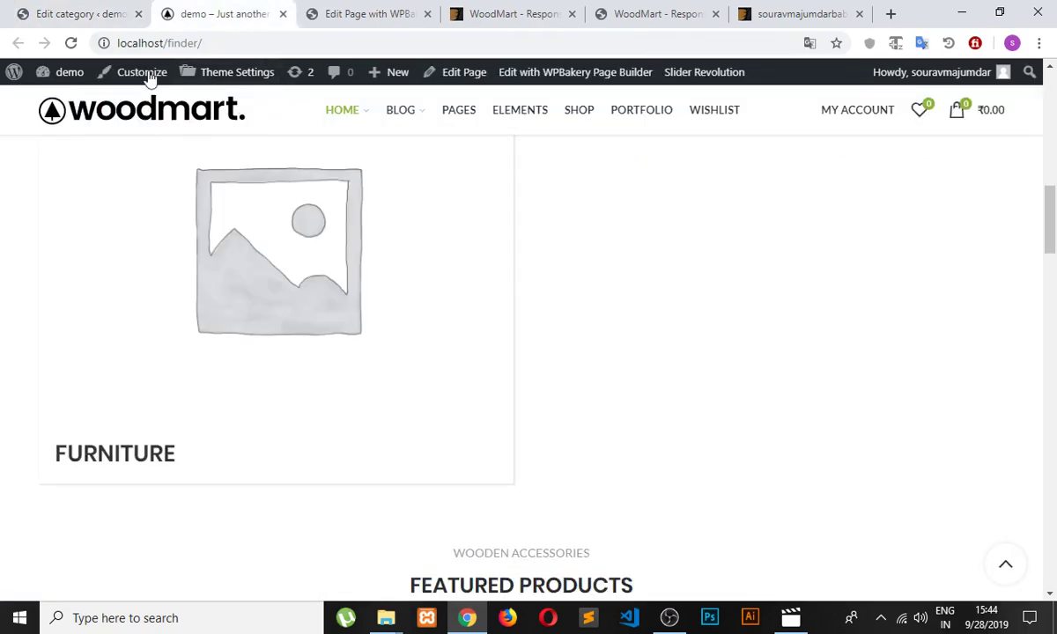
click(71, 43)
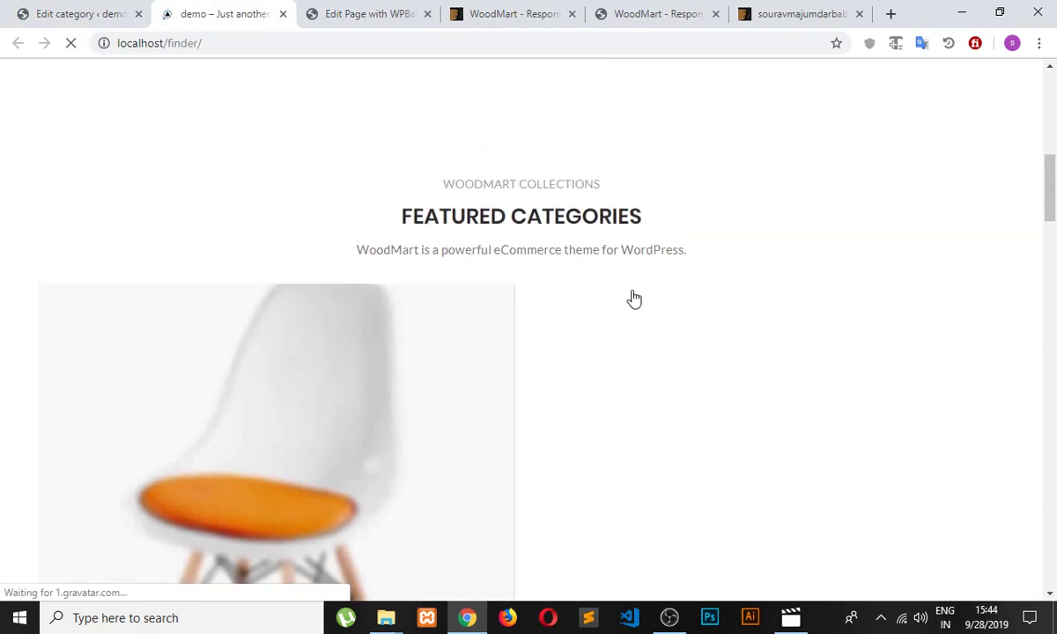
scroll(634, 299, down, 5)
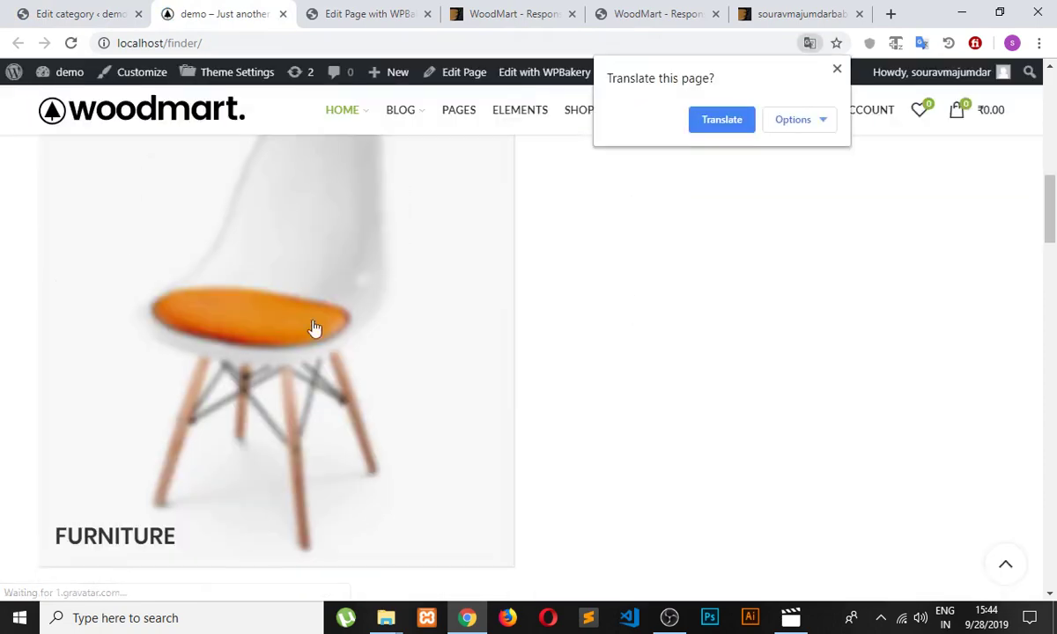
click(837, 68)
Step: Return to the admin tab, open the list of all products and locate the iPhone Dock product
click(79, 15)
scroll(77, 420, down, 1)
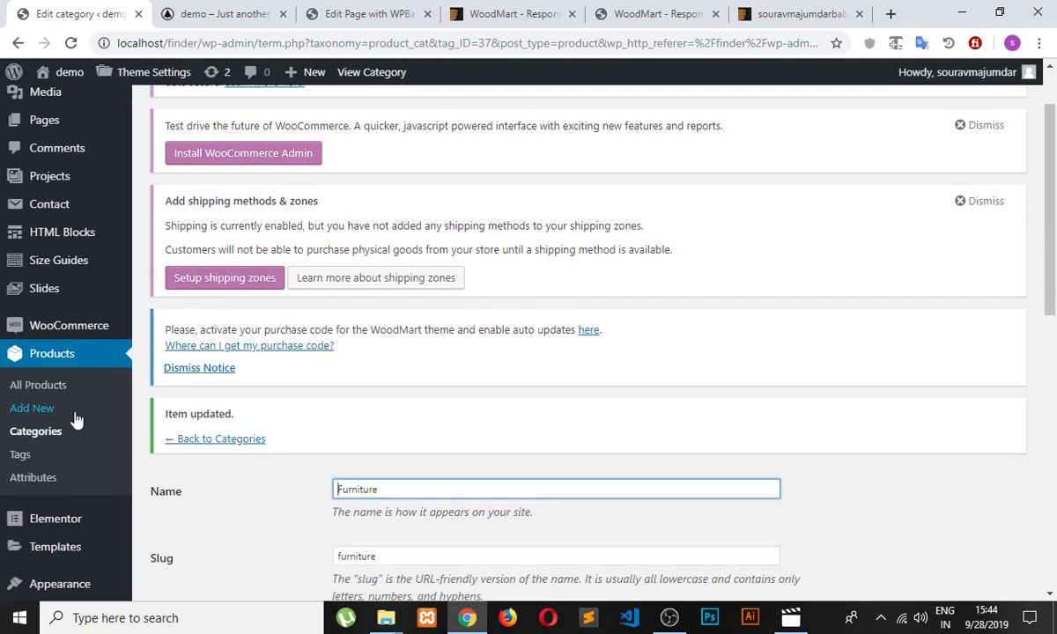
scroll(77, 420, down, 5)
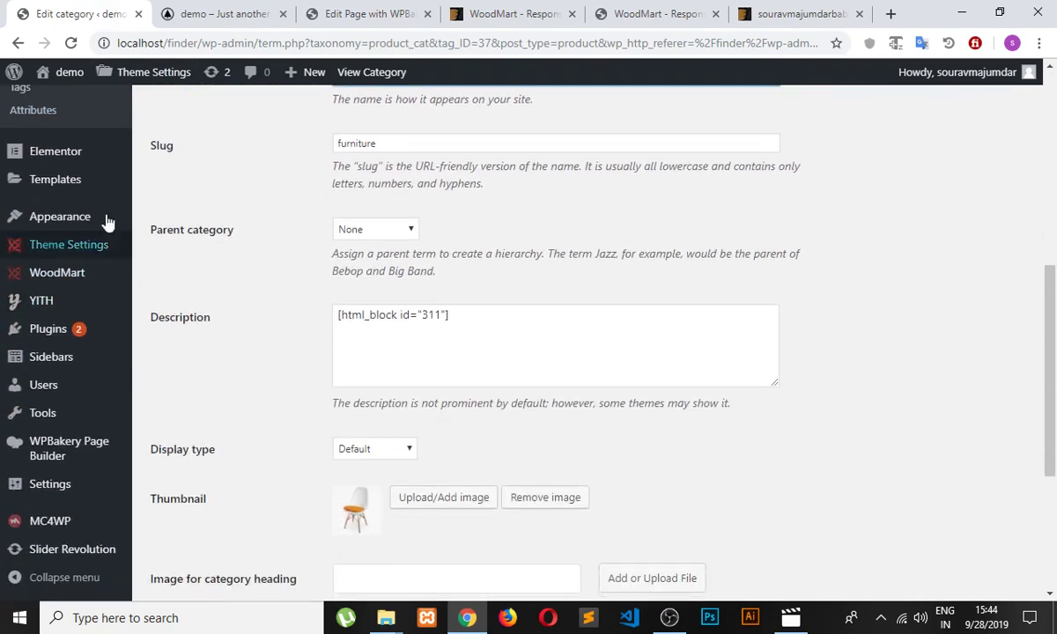
scroll(66, 365, up, 2)
click(52, 184)
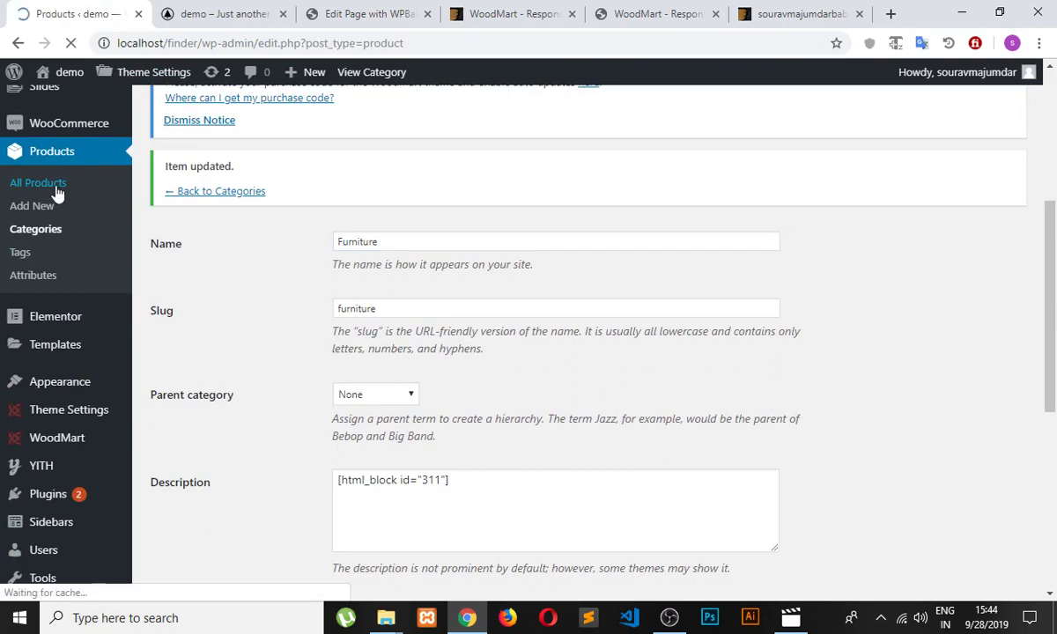
scroll(552, 369, down, 6)
scroll(529, 370, up, 1)
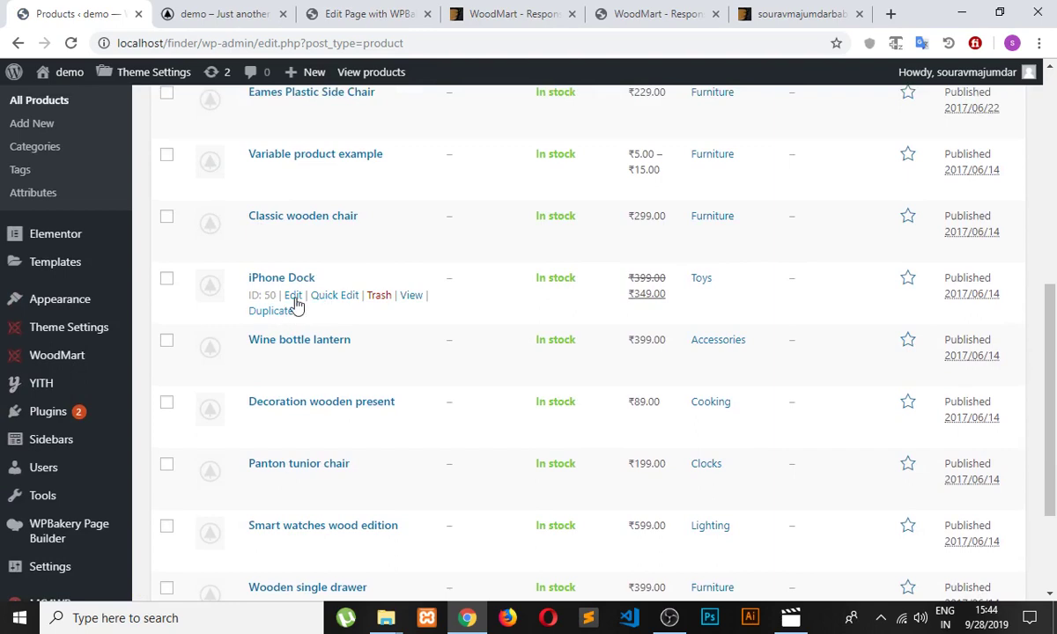
Step: Open the iPhone Dock product for editing, review its product categories and update the product
click(296, 298)
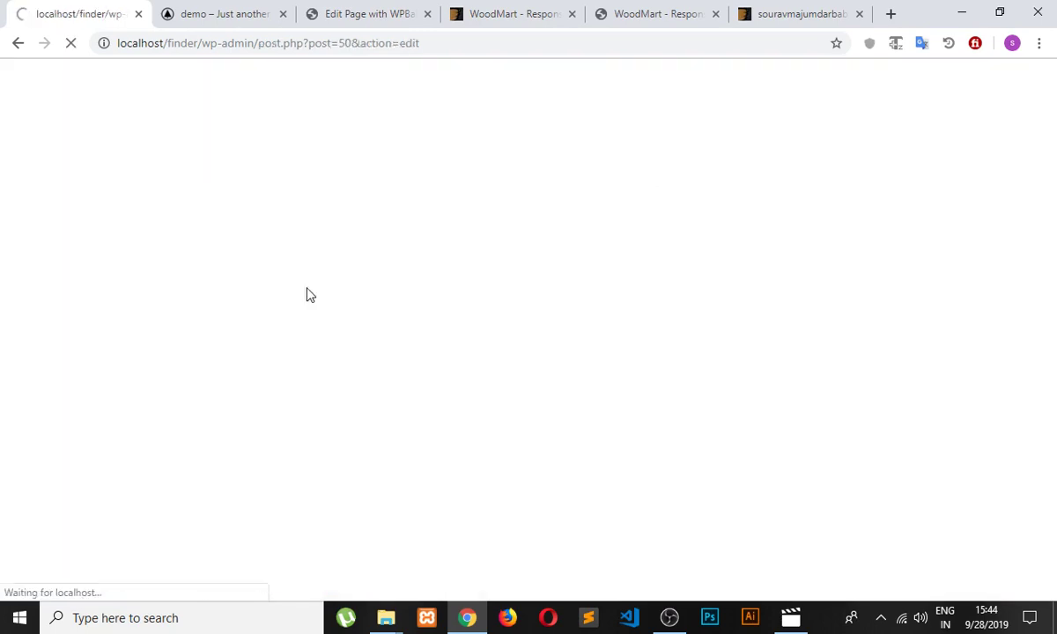
scroll(545, 334, down, 2)
scroll(545, 335, down, 3)
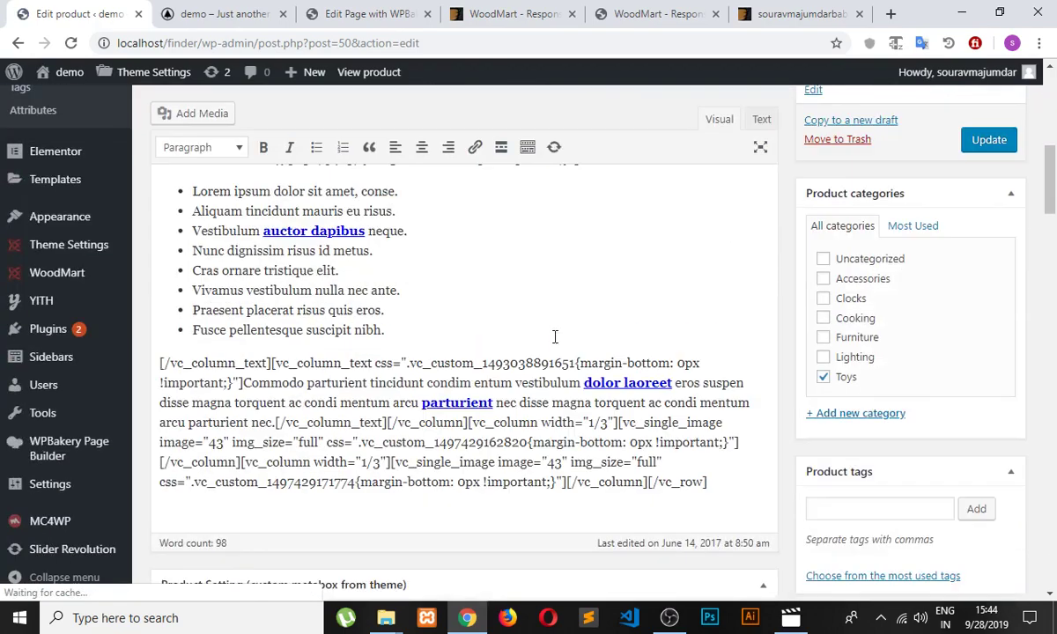
scroll(797, 352, down, 1)
scroll(806, 324, up, 2)
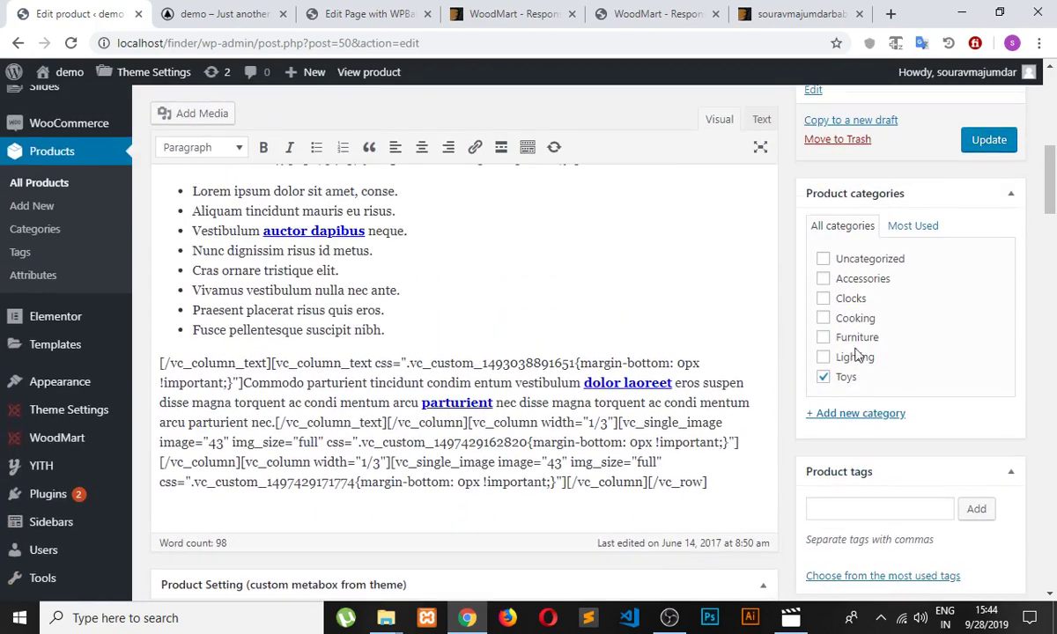
click(987, 139)
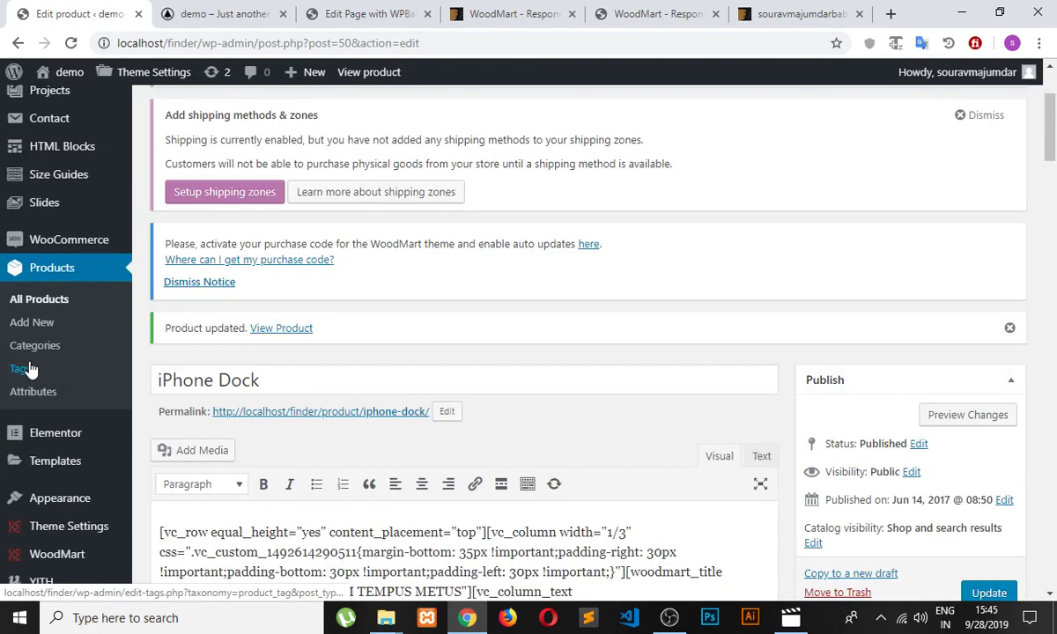
Step: Open the Wine bottle lantern product from the product list, add it to the Clocks and Lighting categories and update it
click(39, 299)
scroll(393, 389, down, 5)
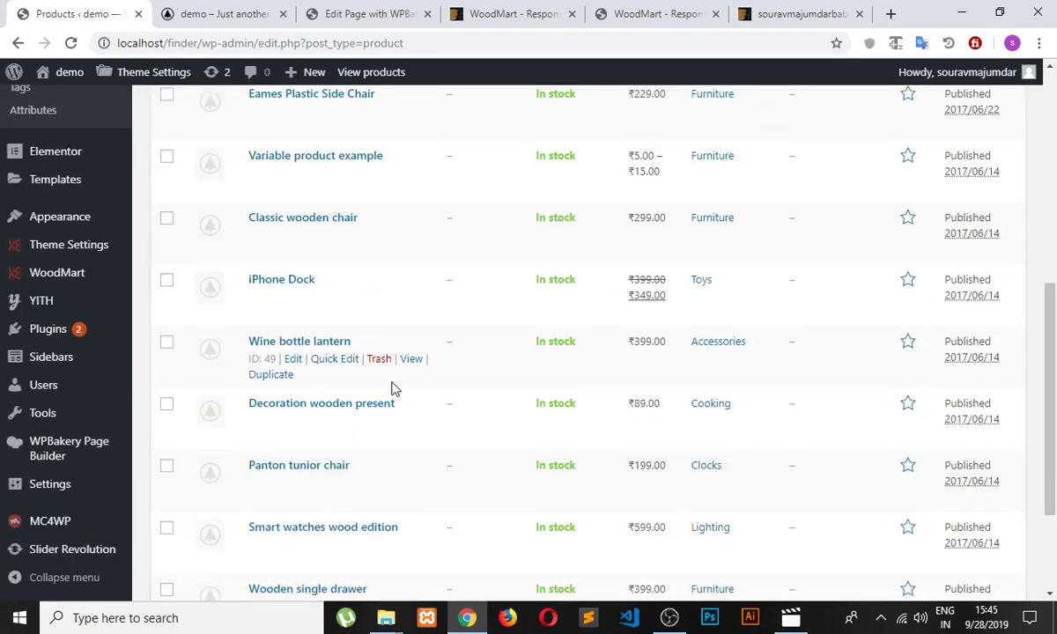
click(298, 360)
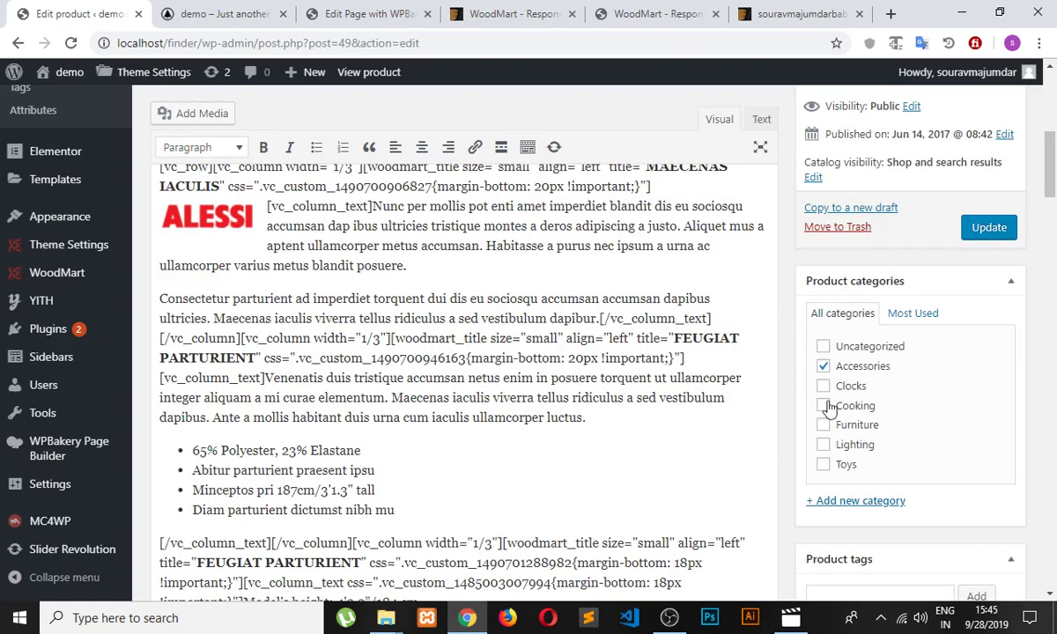
click(823, 386)
click(822, 445)
click(989, 229)
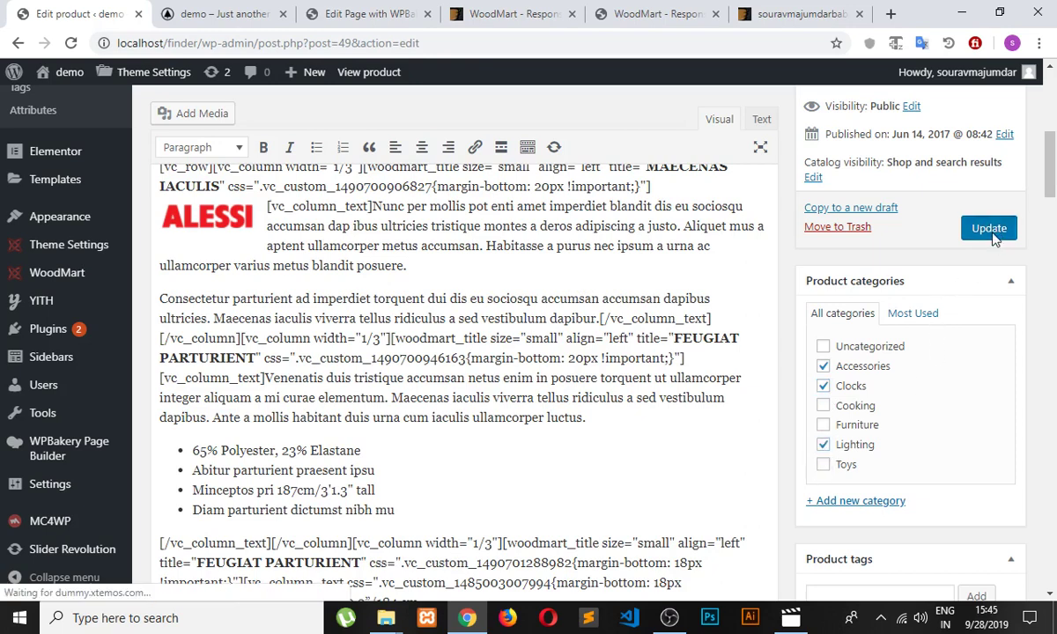
scroll(810, 356, up, 3)
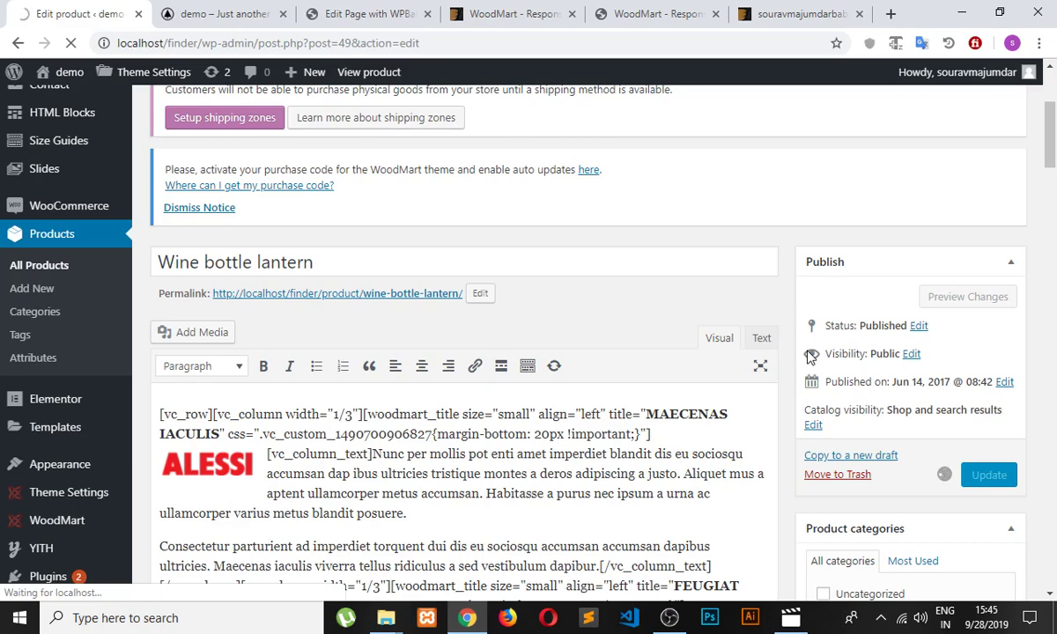
Step: Open the Smart watches wood edition product, add it to the Accessories, Clocks, Cooking and Furniture categories and update it
mouse_move(126, 117)
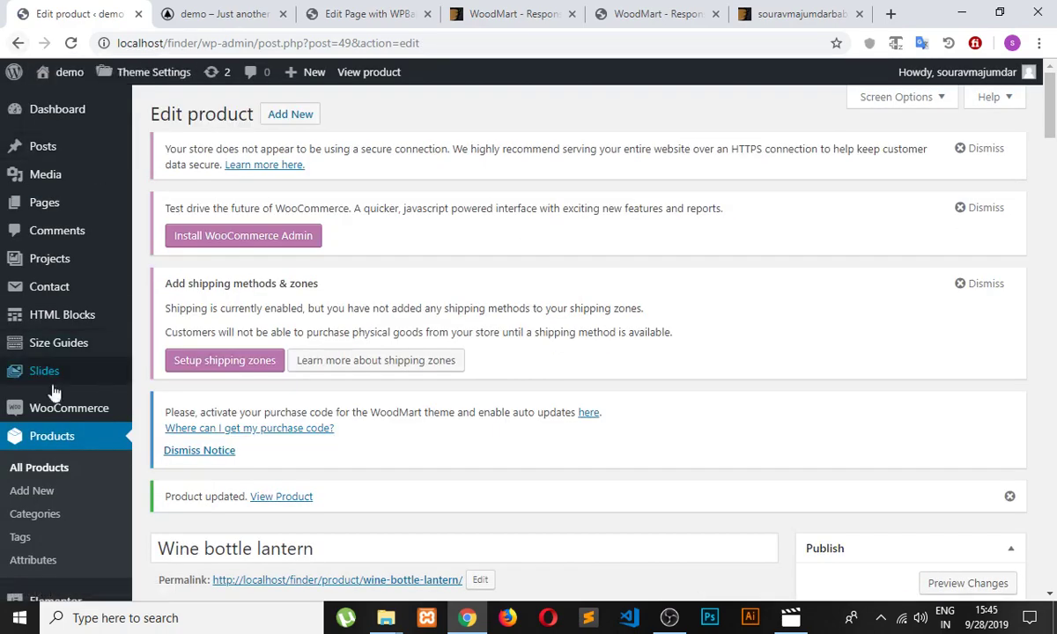
click(41, 472)
scroll(400, 343, down, 4)
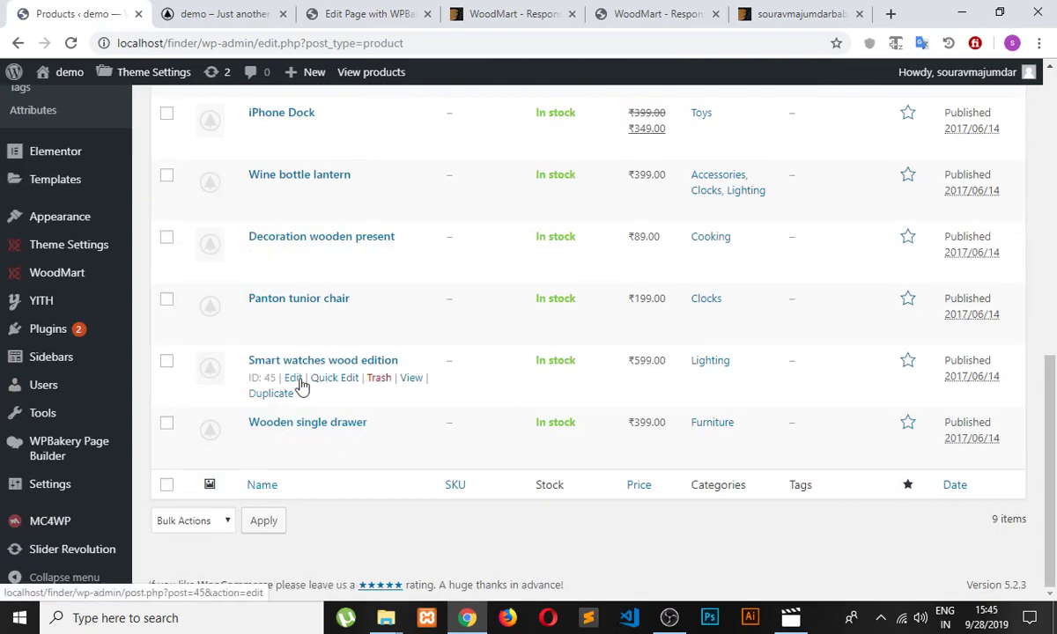
click(293, 377)
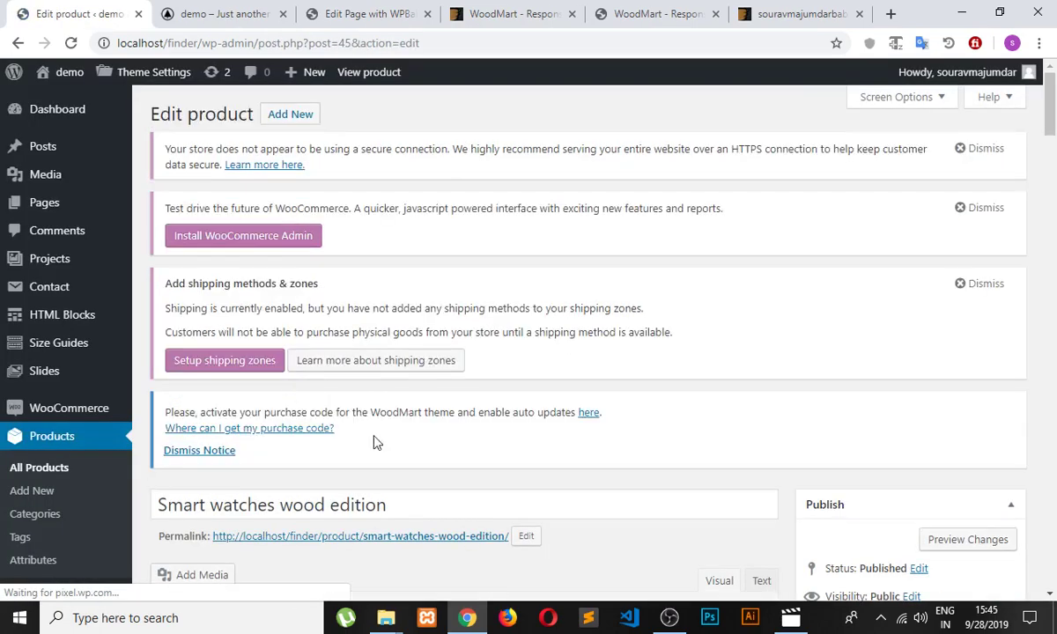
scroll(374, 442, down, 5)
scroll(789, 461, down, 1)
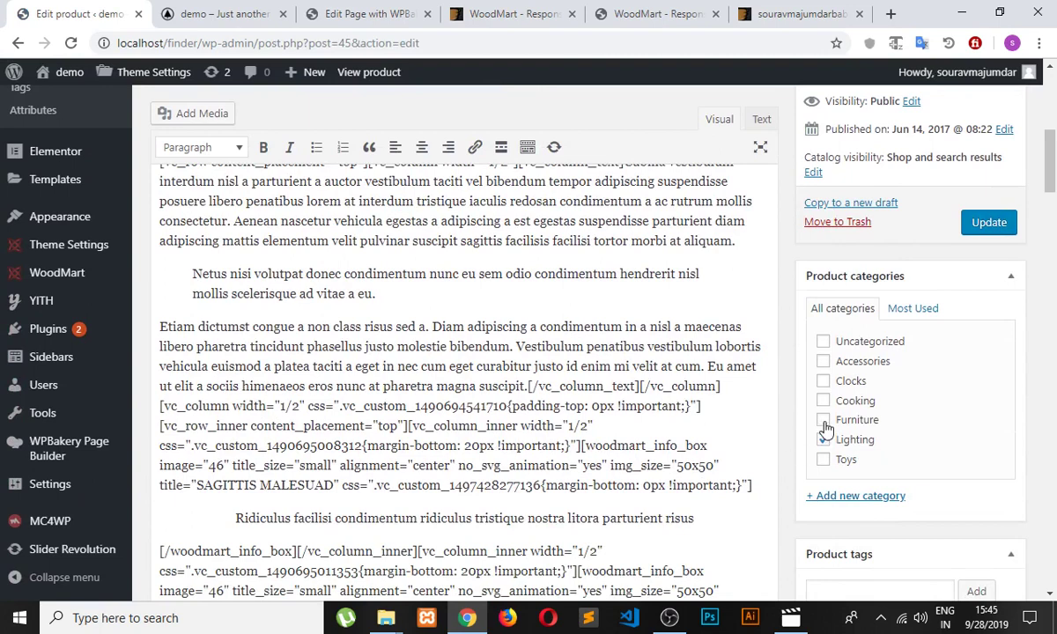
click(824, 420)
click(824, 401)
click(823, 362)
click(982, 225)
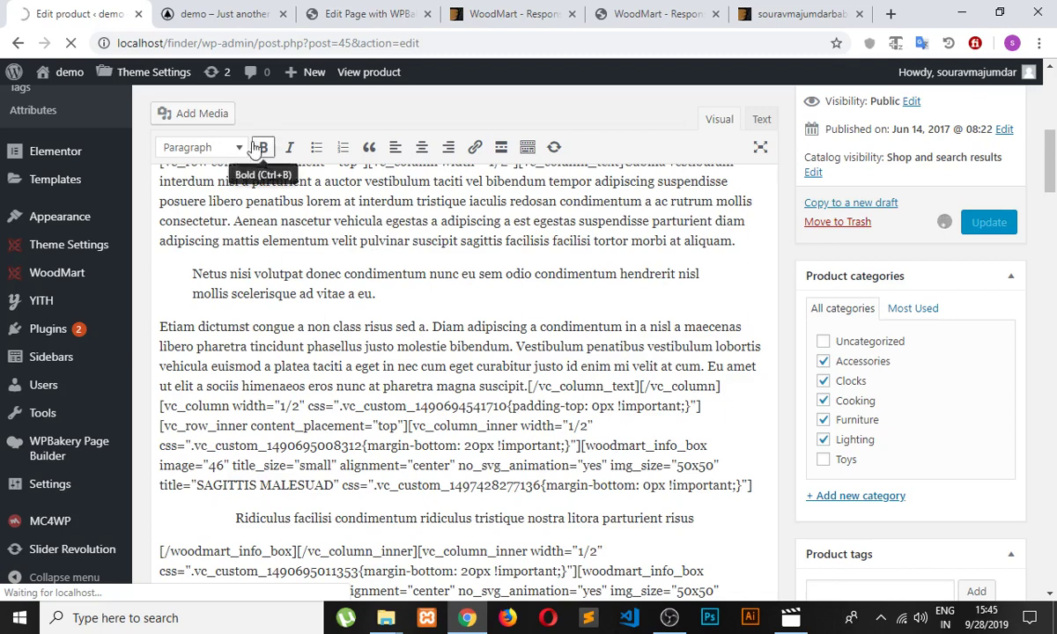
Step: Check the Featured Categories tiles on the local home page, reloading it to pick up the product updates
click(212, 14)
scroll(297, 267, down, 3)
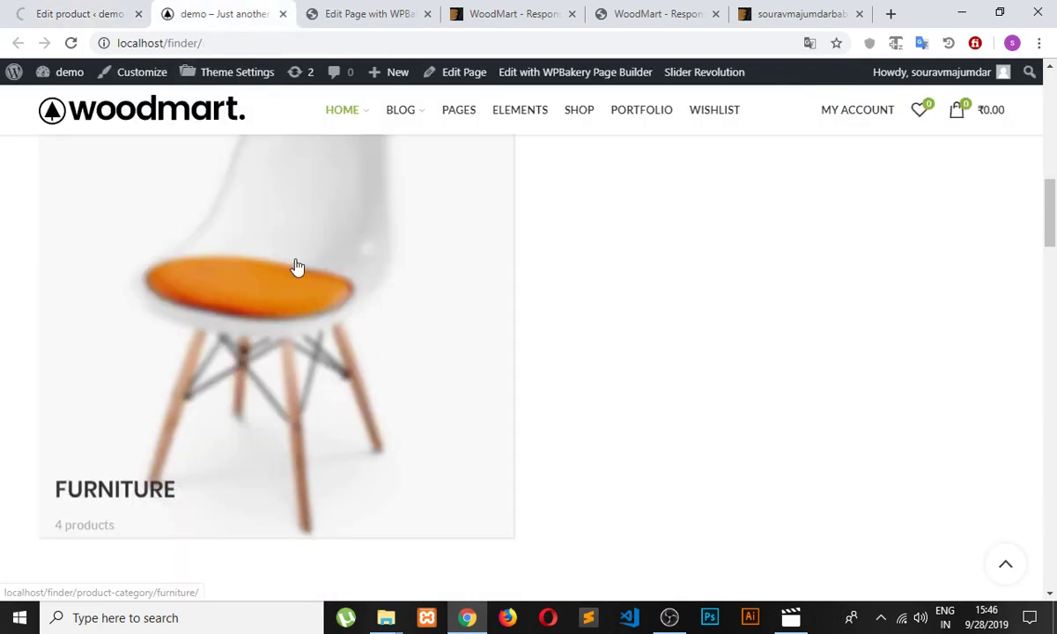
scroll(304, 281, up, 4)
scroll(545, 285, down, 6)
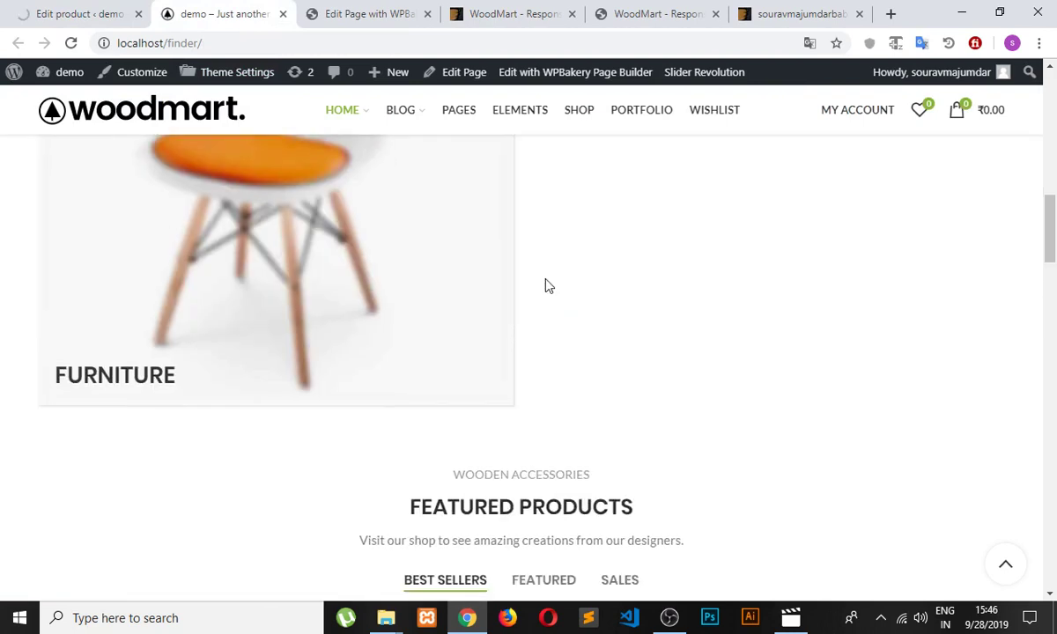
scroll(448, 236, up, 5)
scroll(440, 240, up, 1)
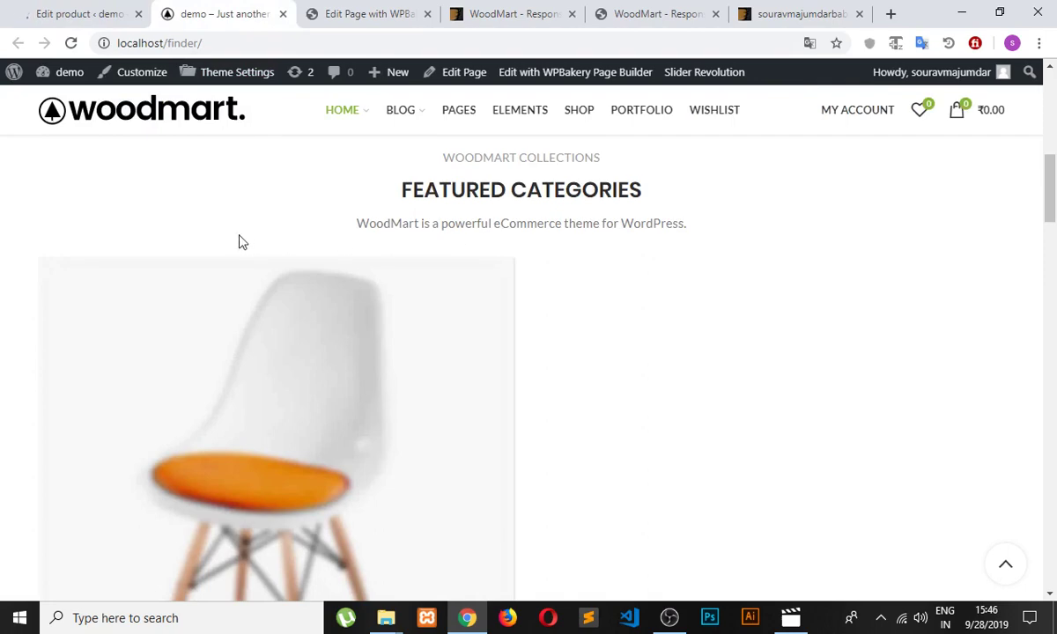
click(74, 17)
click(226, 18)
scroll(831, 330, down, 3)
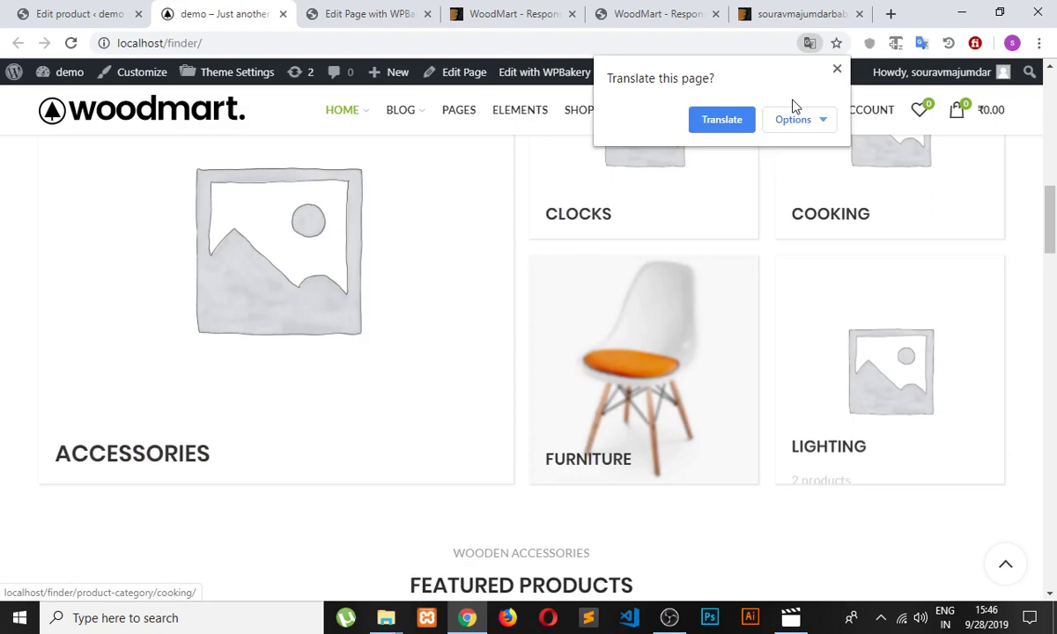
Step: Compare the category tiles in the WoodMart theme demo with those on the local home page
key(ctrl+Tab)
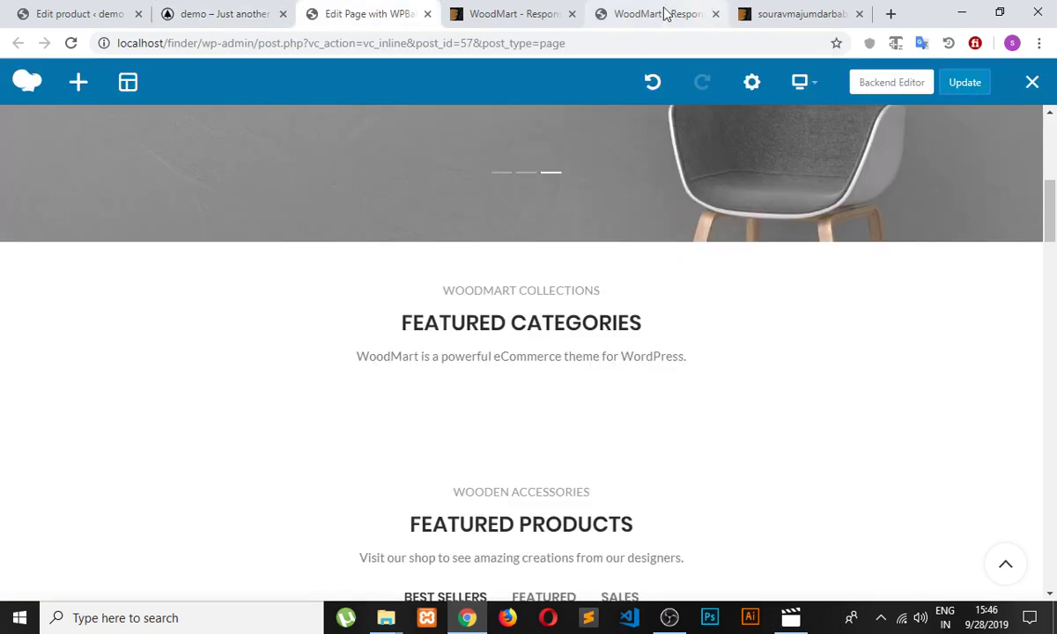
click(665, 14)
scroll(746, 302, up, 3)
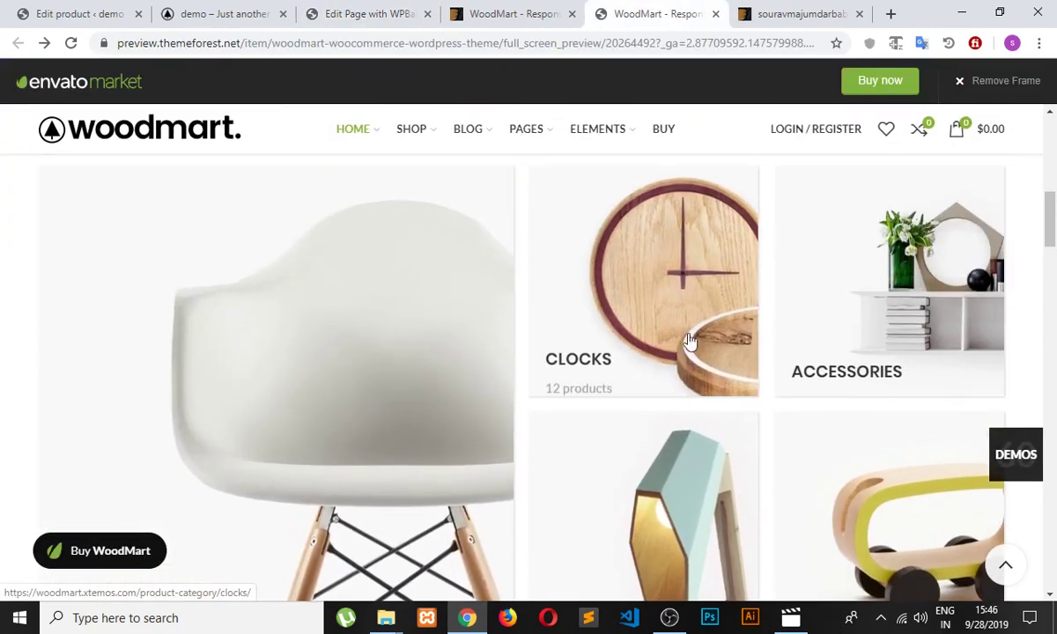
click(224, 14)
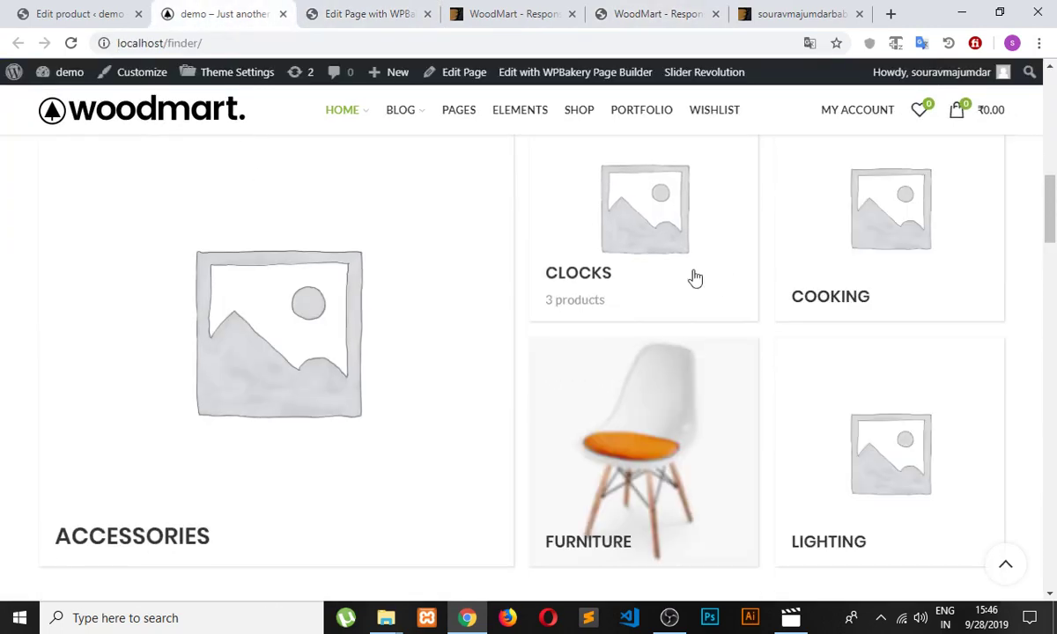
scroll(325, 383, down, 3)
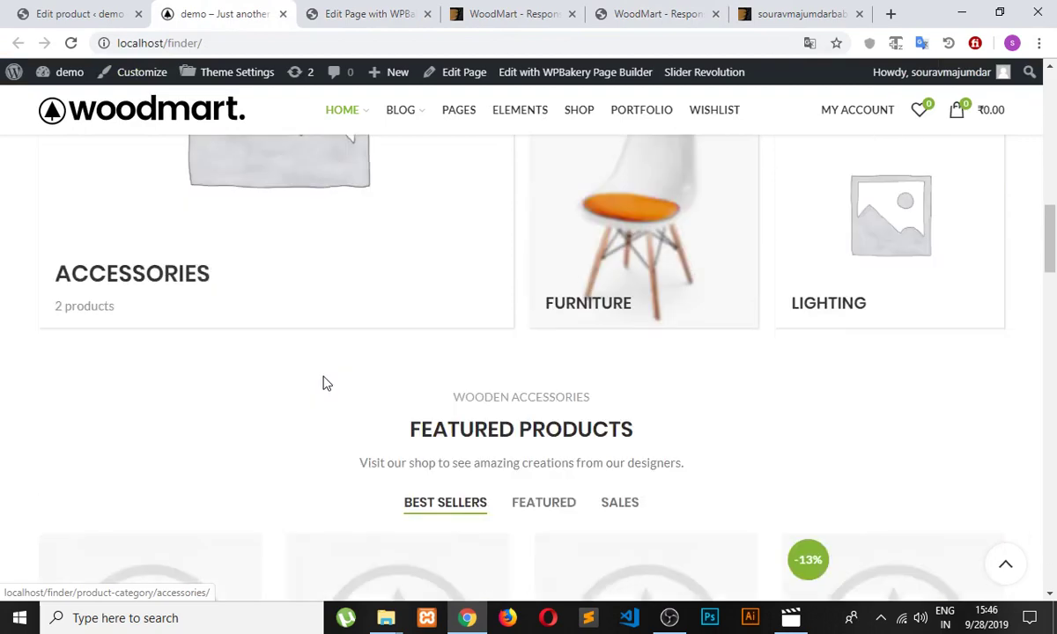
Step: Compare the Featured Products section with the theme demo's, viewing the Featured products on both pages and Sales on the local one
scroll(325, 383, down, 3)
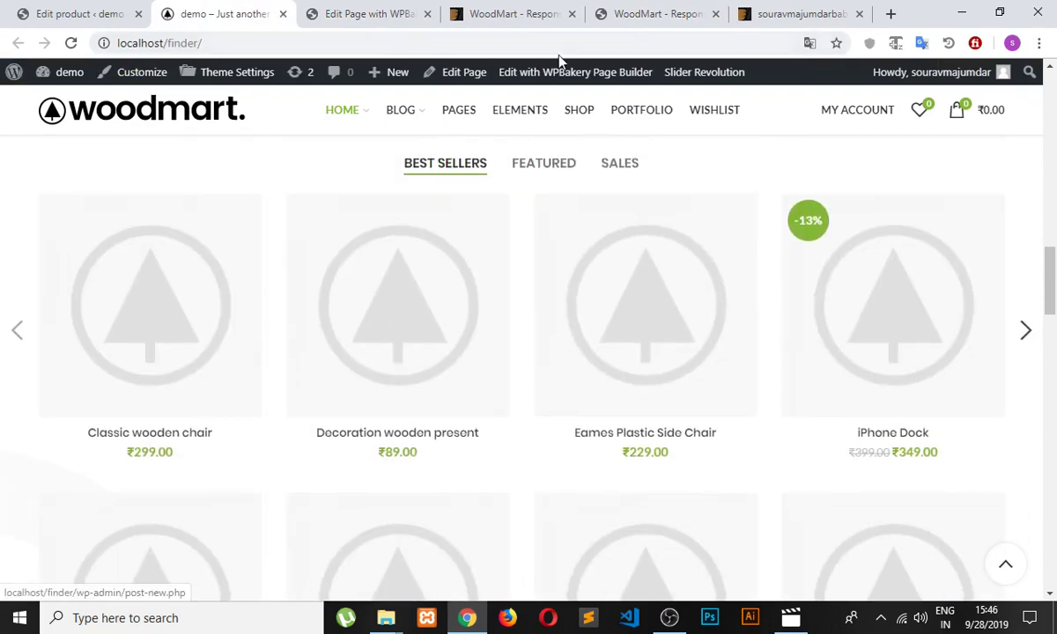
click(621, 18)
scroll(564, 308, down, 10)
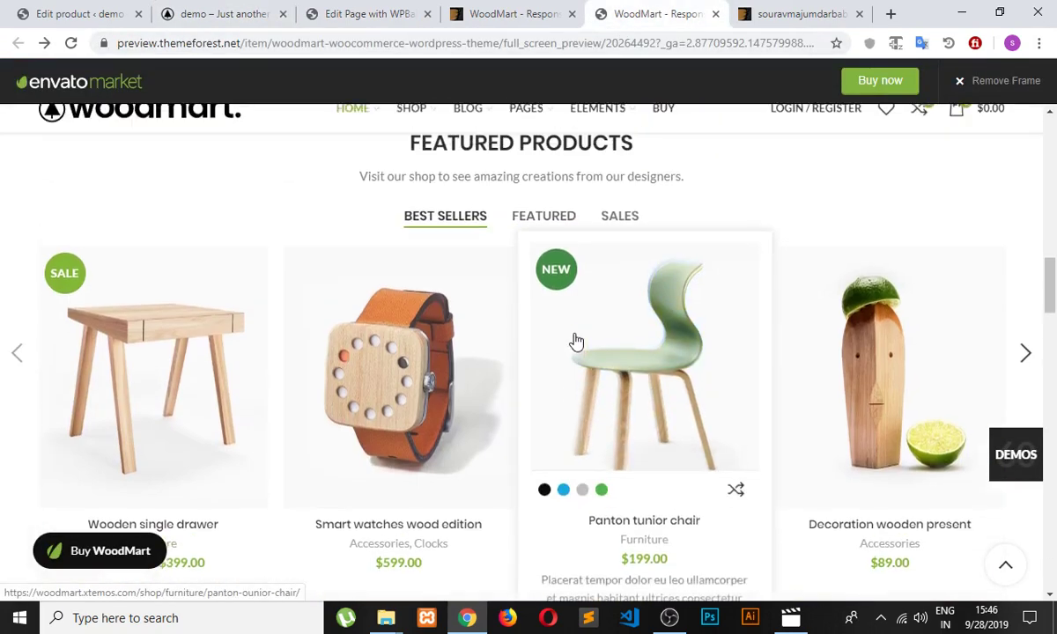
click(552, 235)
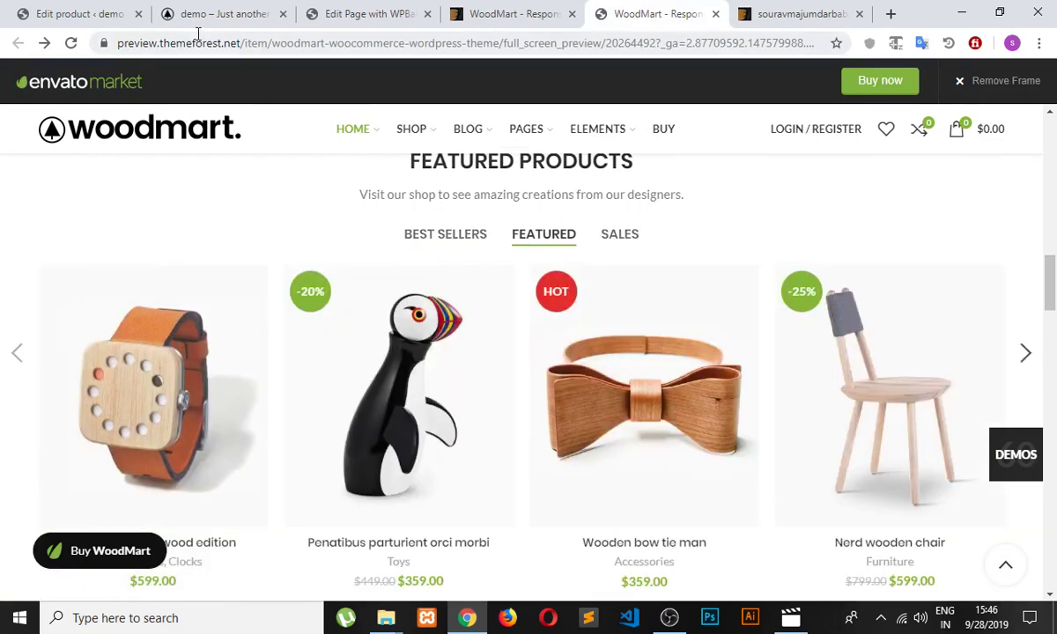
click(222, 14)
click(520, 166)
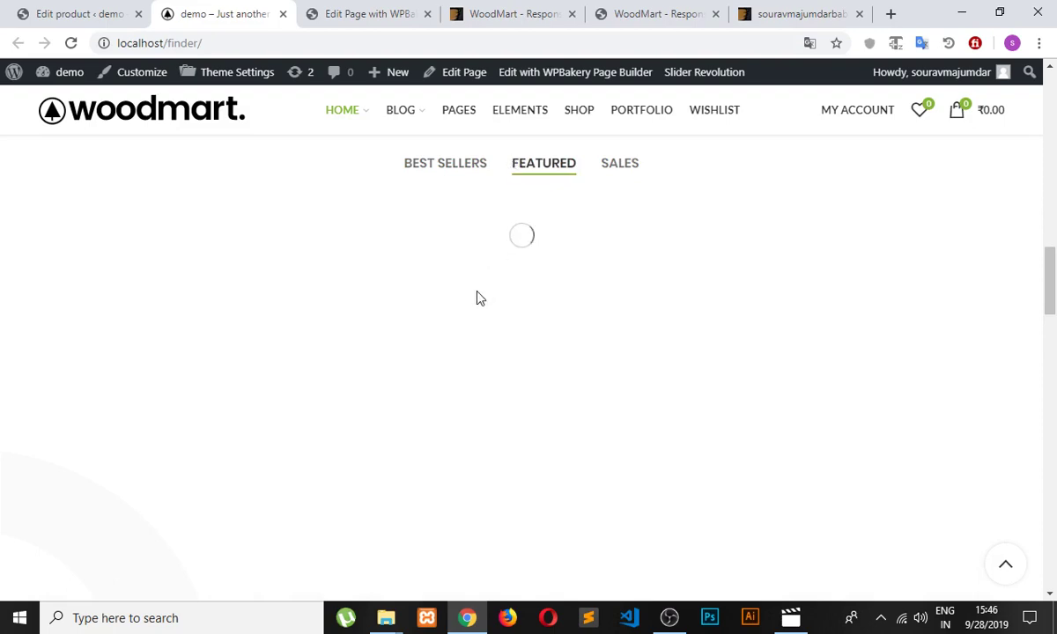
scroll(806, 273, down, 3)
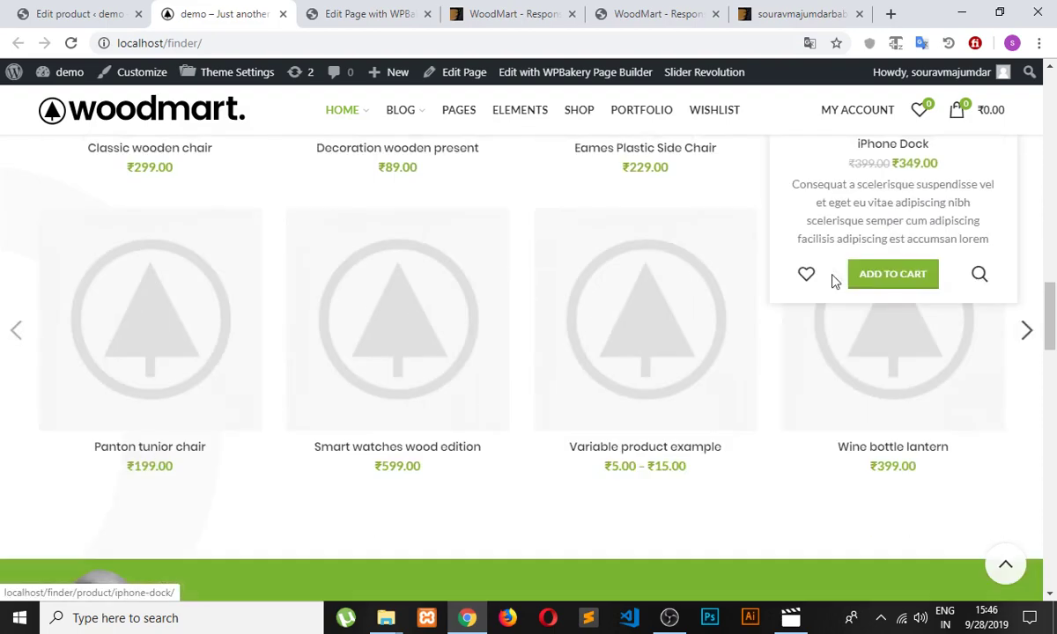
scroll(793, 290, up, 3)
click(599, 166)
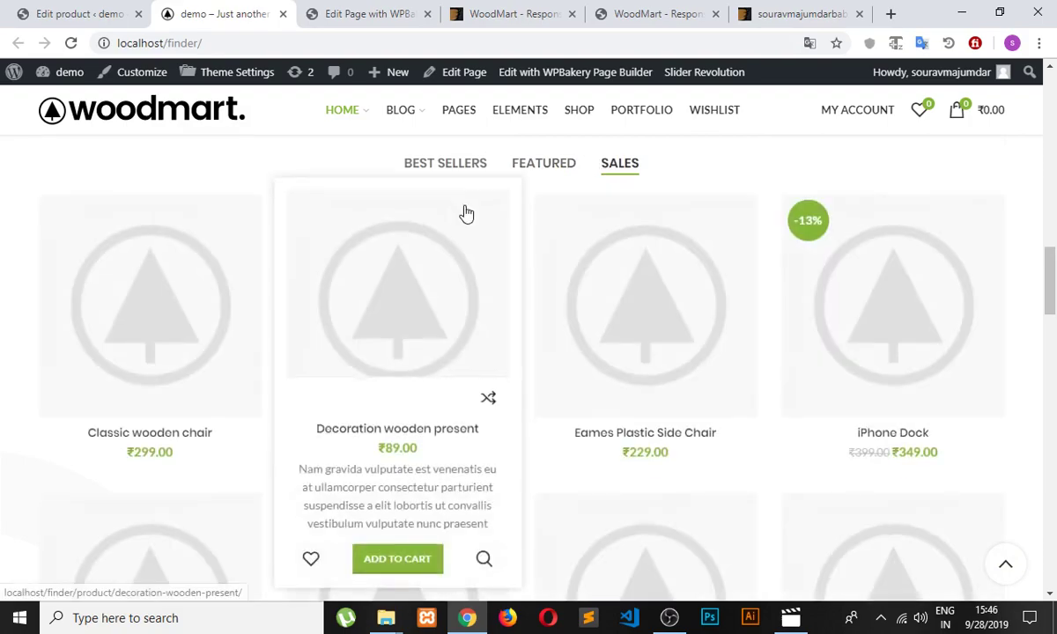
Step: Review the remaining local home page sections, from below the products to the newsletter and Our Latest News
scroll(467, 211, down, 6)
scroll(568, 326, down, 15)
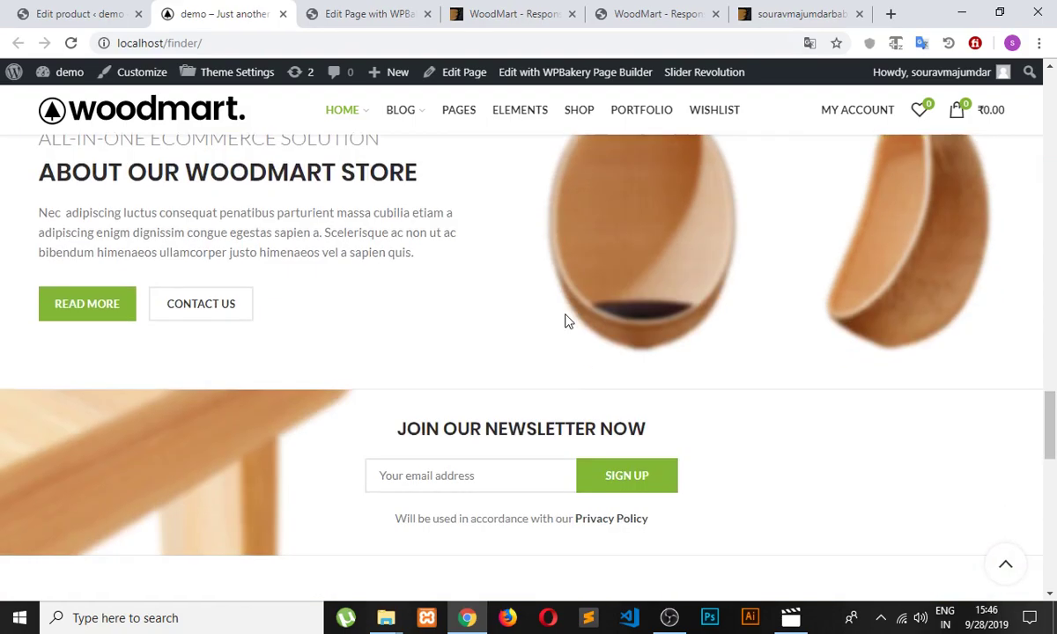
scroll(571, 317, up, 3)
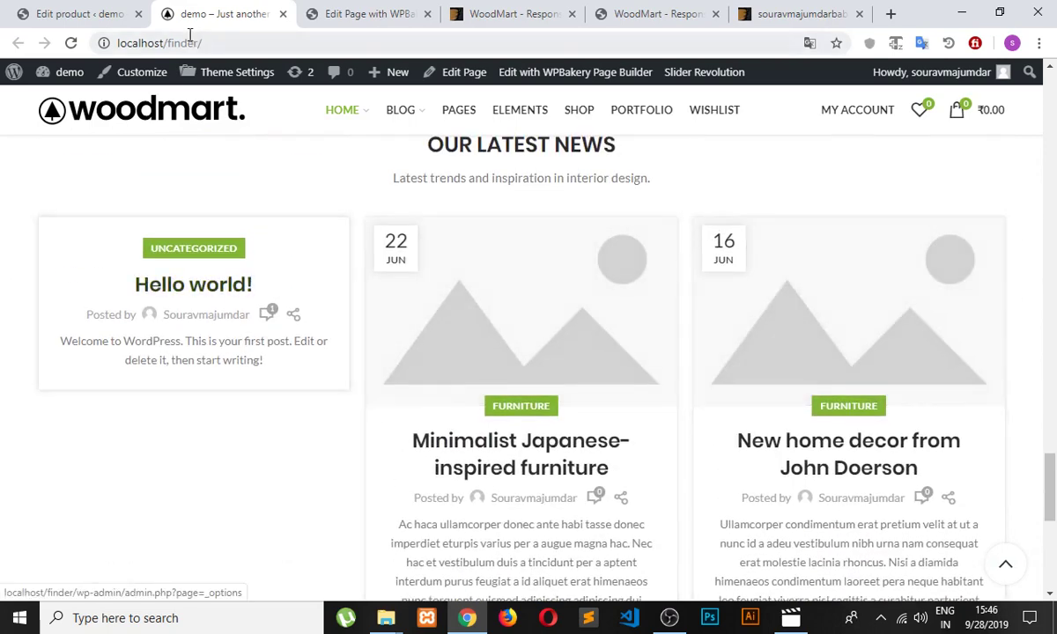
Step: Return to the admin tab, open the list of all posts and move the Hello world! post to the trash
click(80, 13)
scroll(132, 361, down, 2)
scroll(117, 374, up, 2)
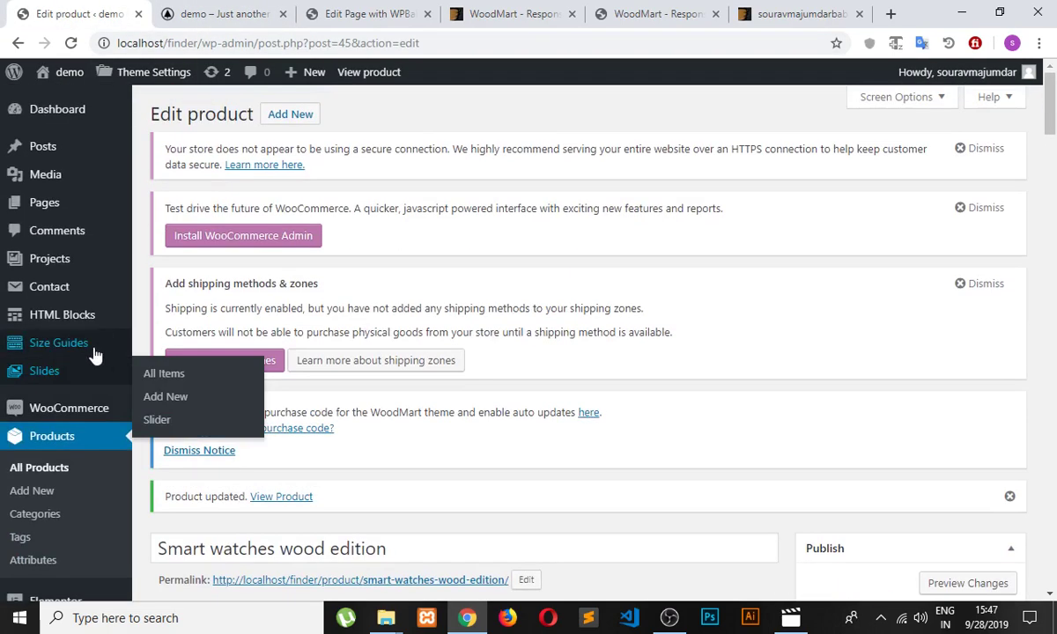
mouse_move(12, 152)
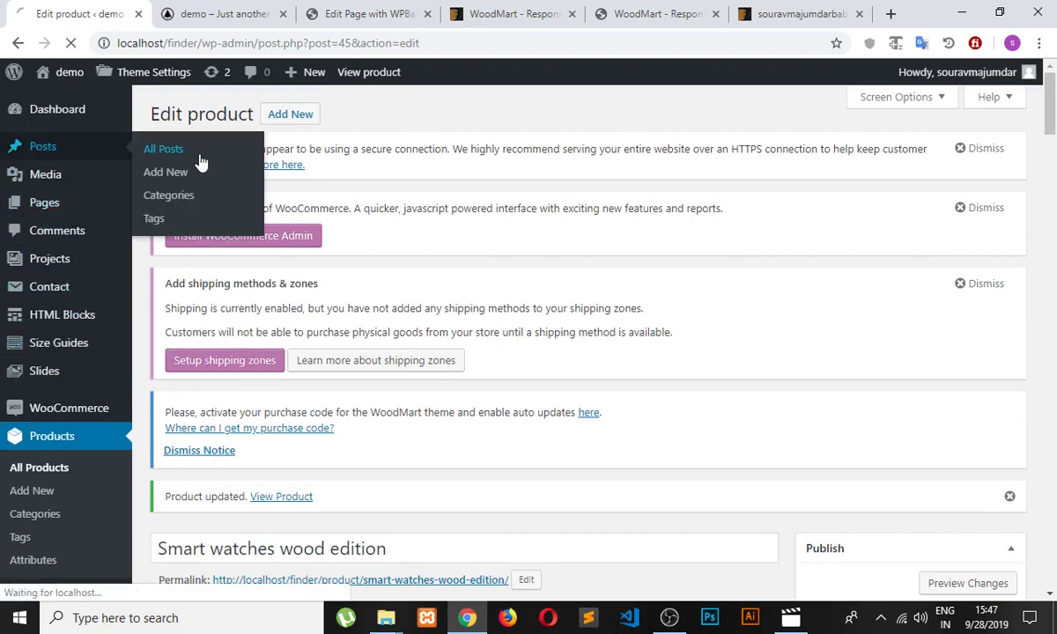
click(208, 221)
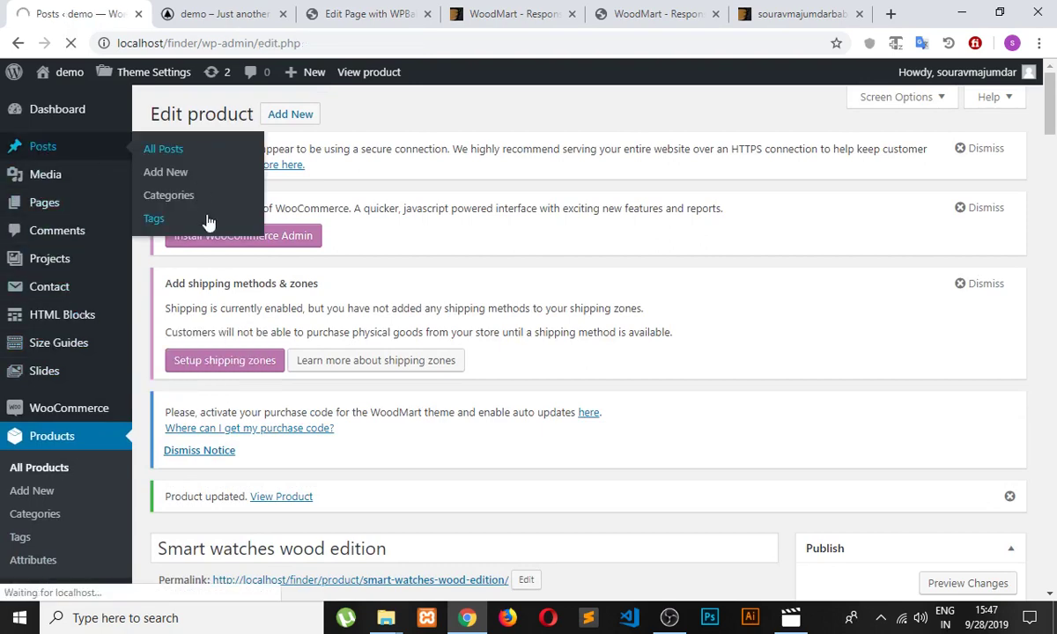
scroll(316, 310, up, 2)
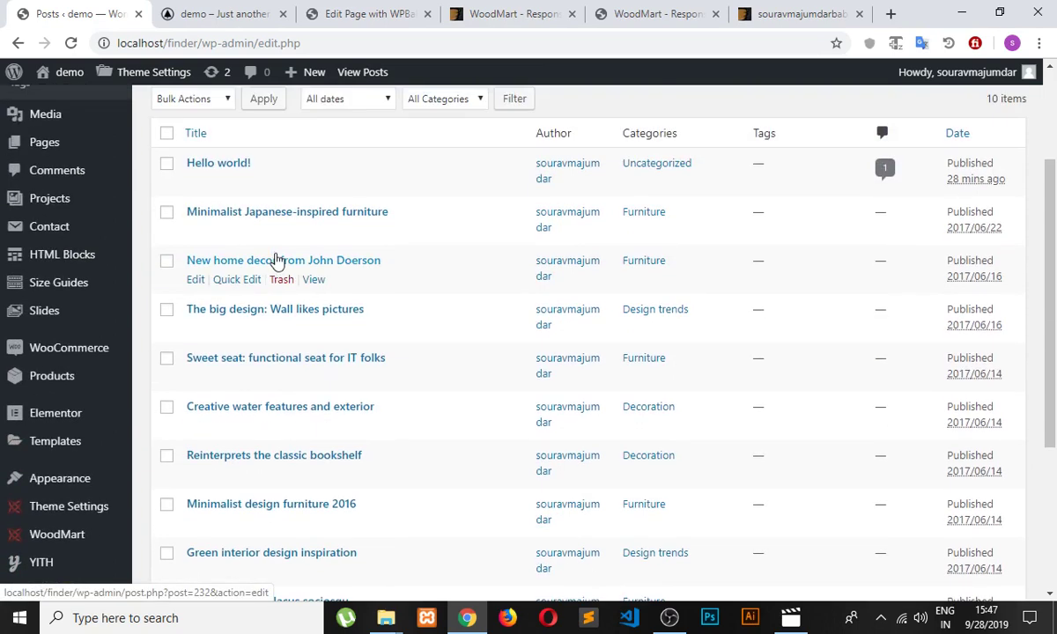
click(283, 182)
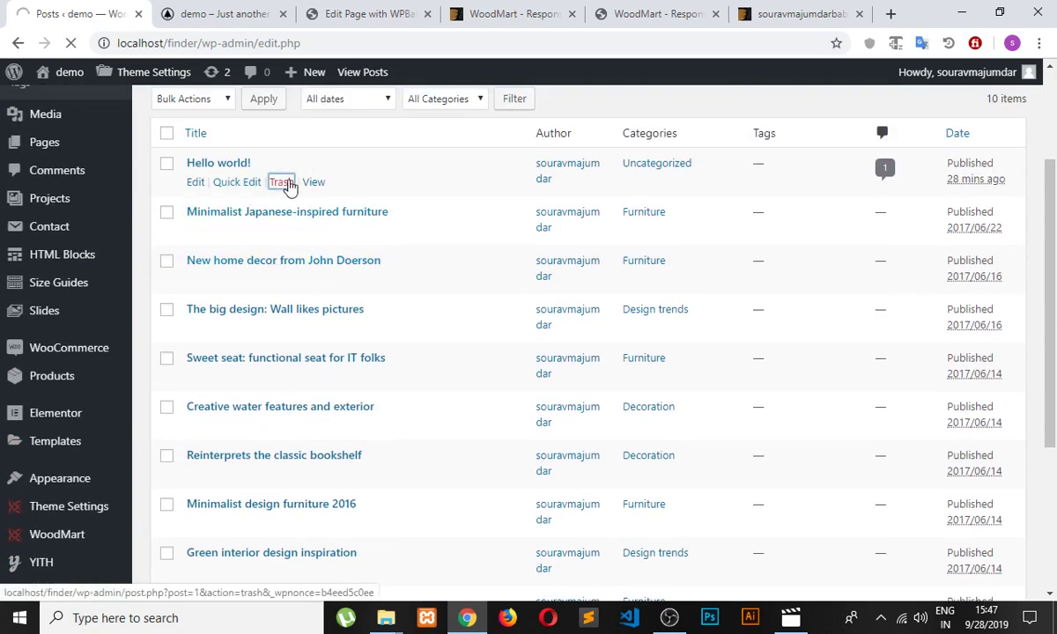
scroll(227, 308, down, 1)
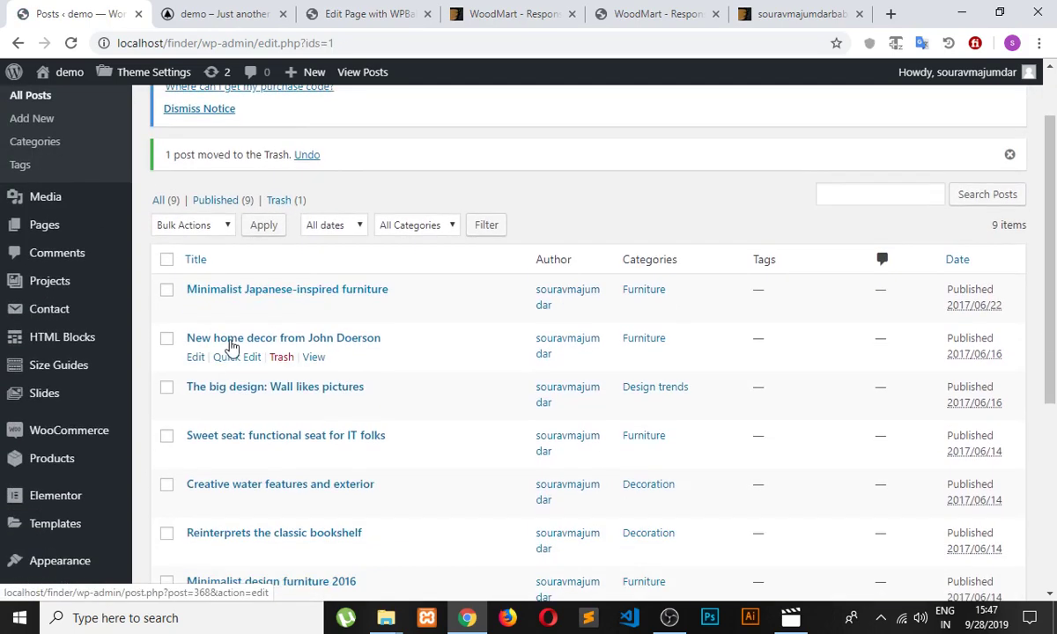
Step: Use Quick Edit to save the Minimalist Japanese-inspired furniture and Sweet seat: functional seat for IT folks posts without changes
click(224, 310)
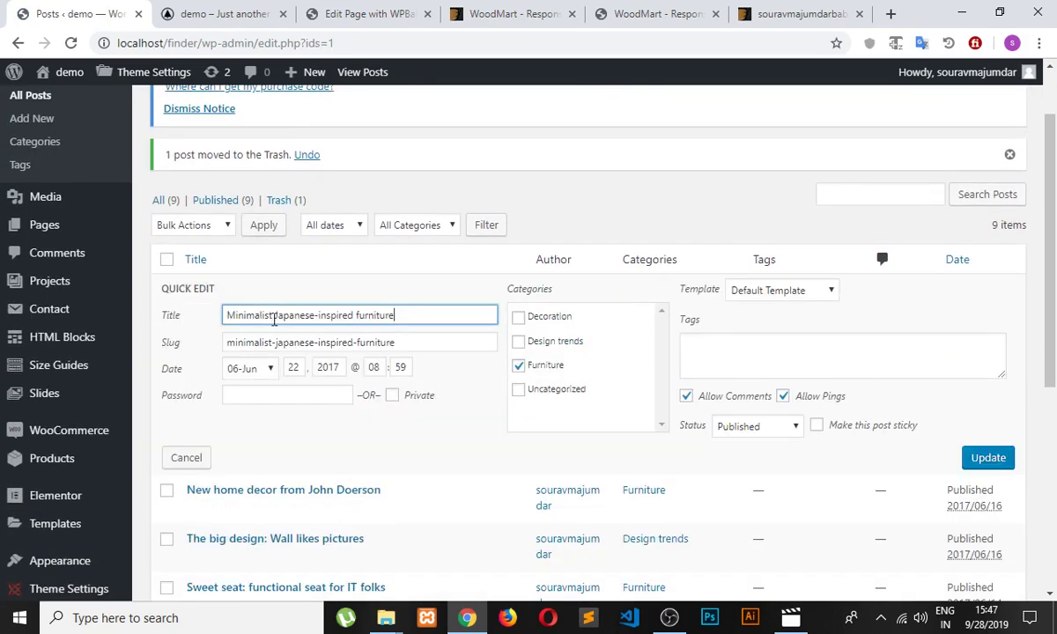
click(1004, 456)
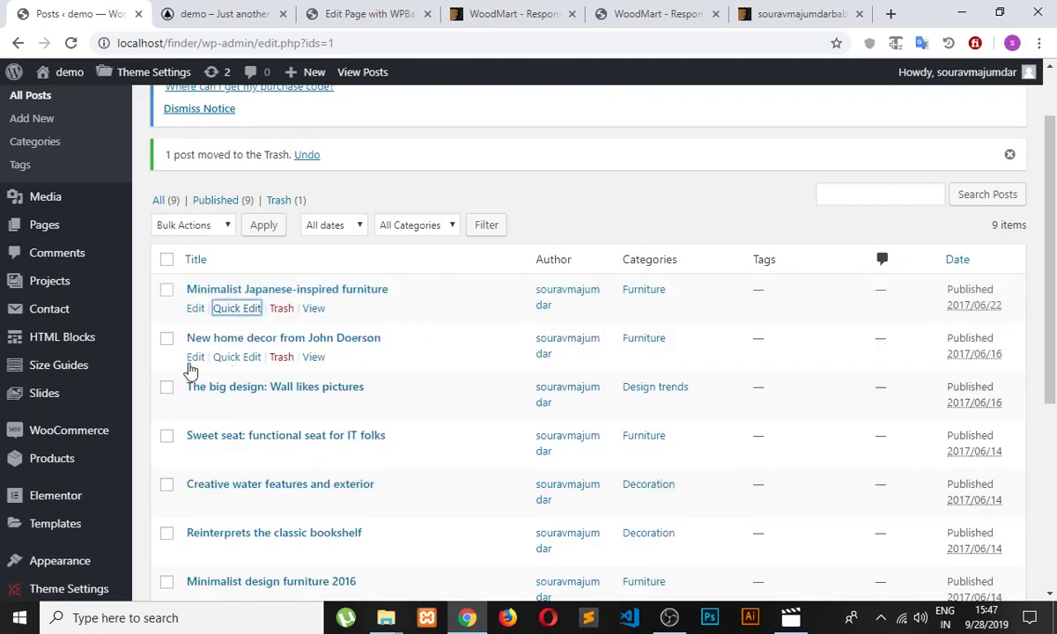
click(193, 358)
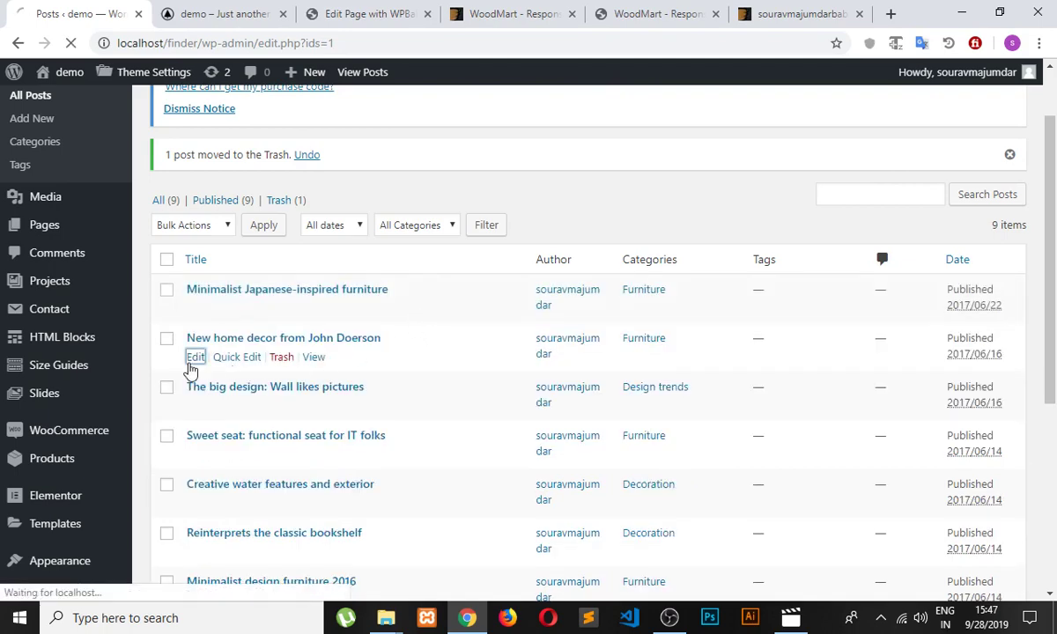
click(72, 45)
scroll(302, 361, down, 3)
click(246, 210)
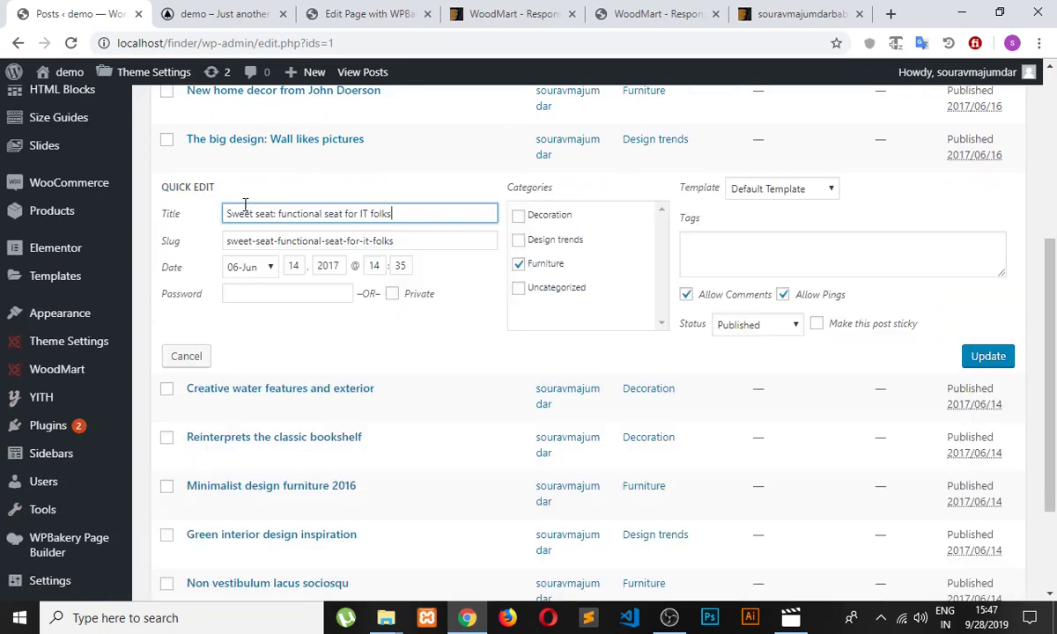
click(993, 360)
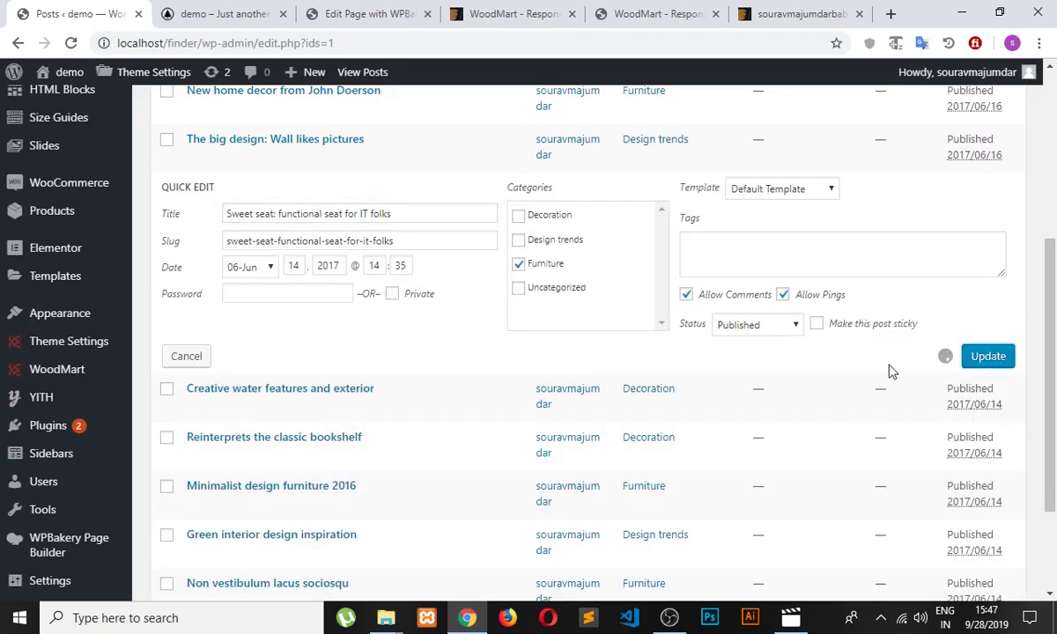
Step: Reload the local home page and check it from Our Latest News down to the footer
click(220, 13)
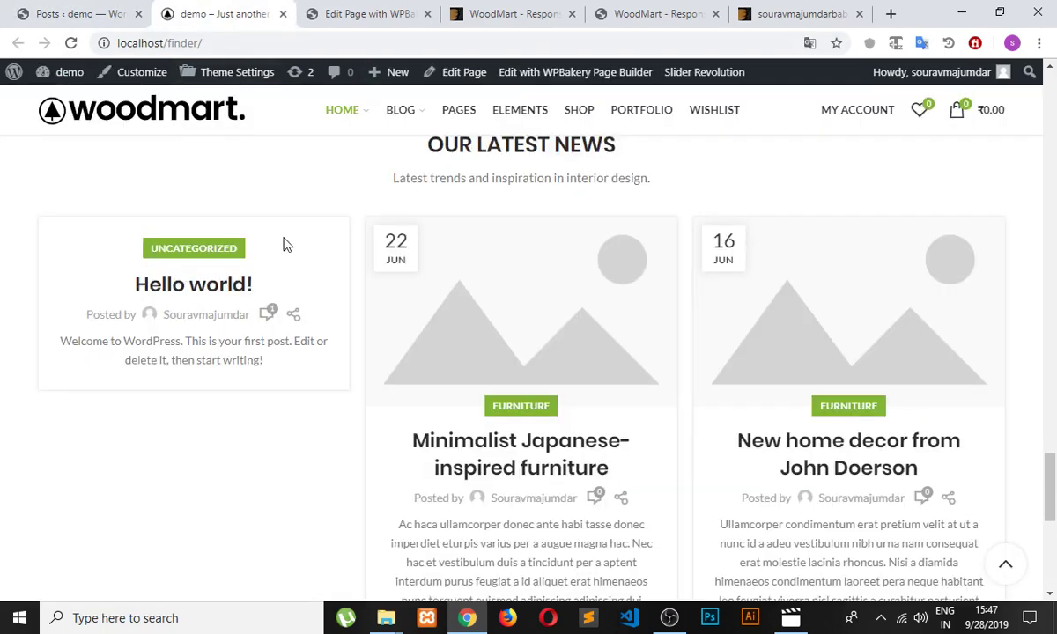
scroll(471, 433, down, 3)
scroll(471, 434, up, 3)
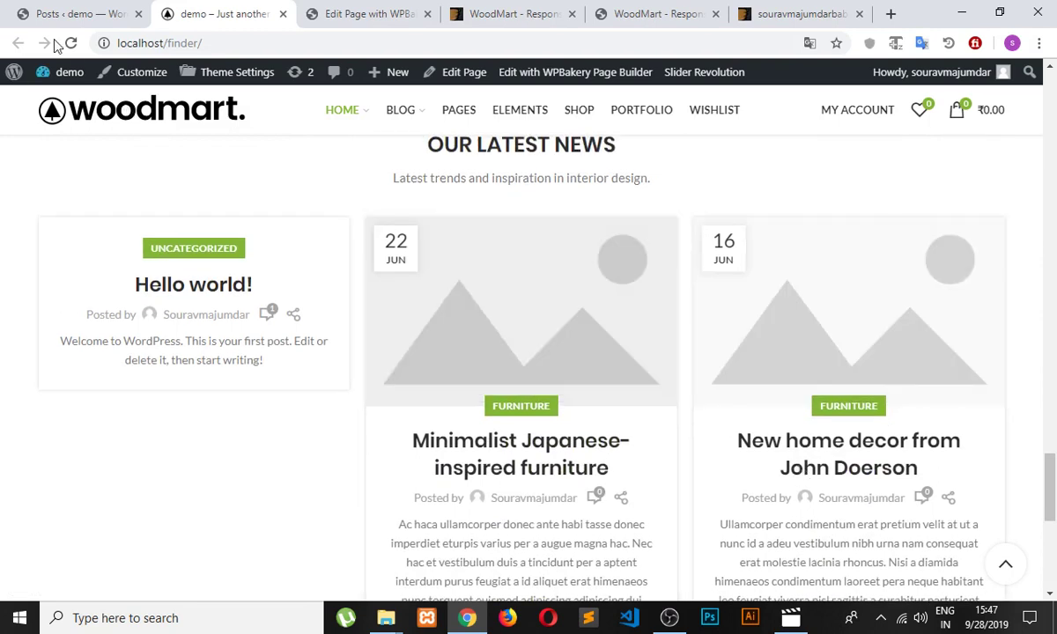
click(69, 43)
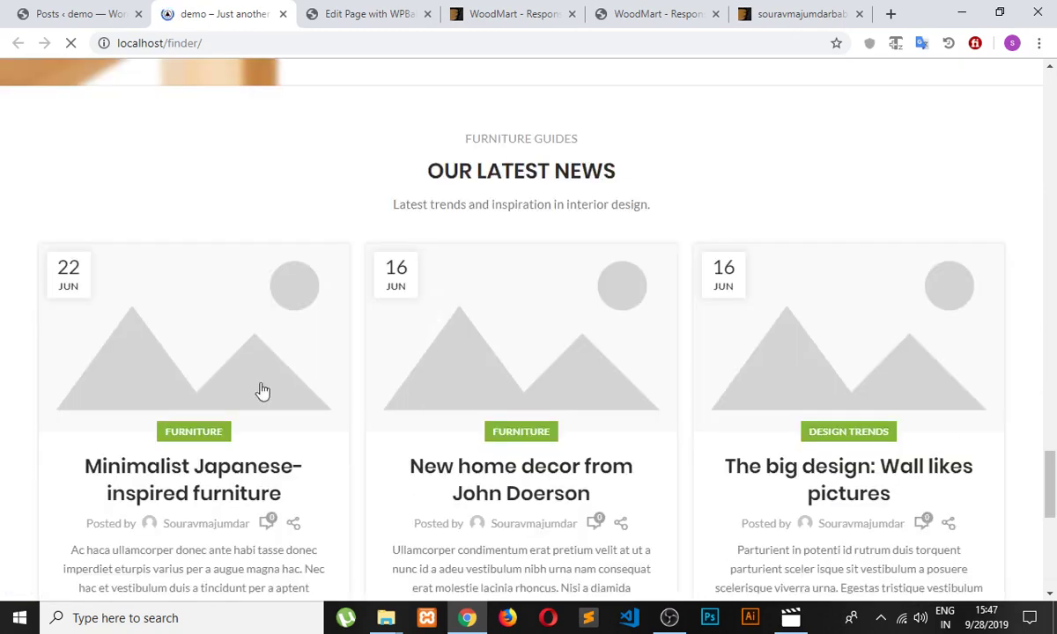
scroll(622, 350, down, 6)
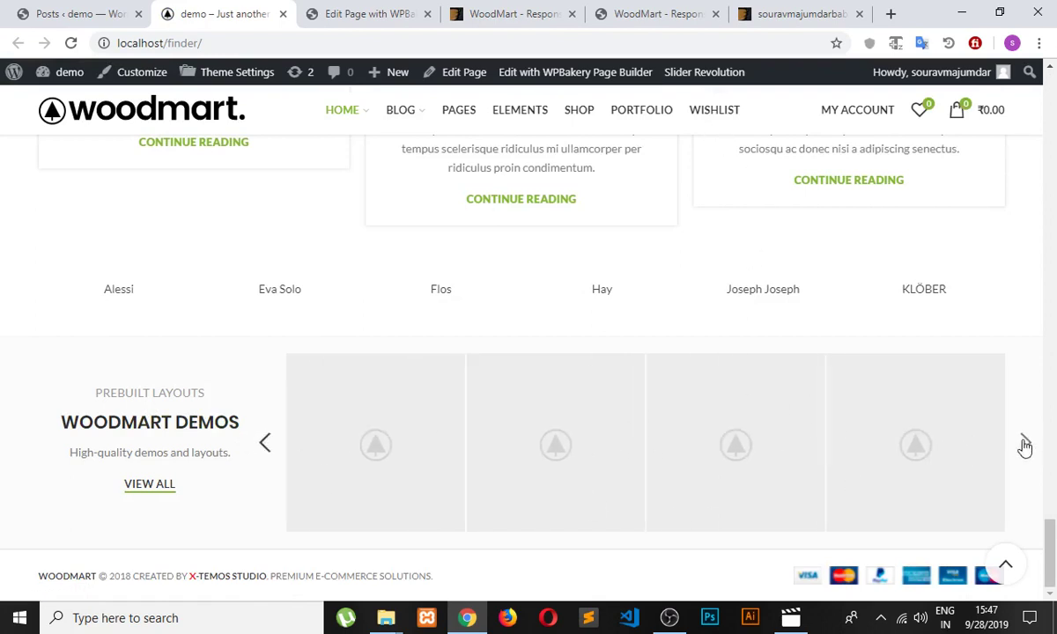
Step: Look through the home page in the WPBakery front-end editor and close the editor's browser tab
click(354, 11)
scroll(539, 285, down, 20)
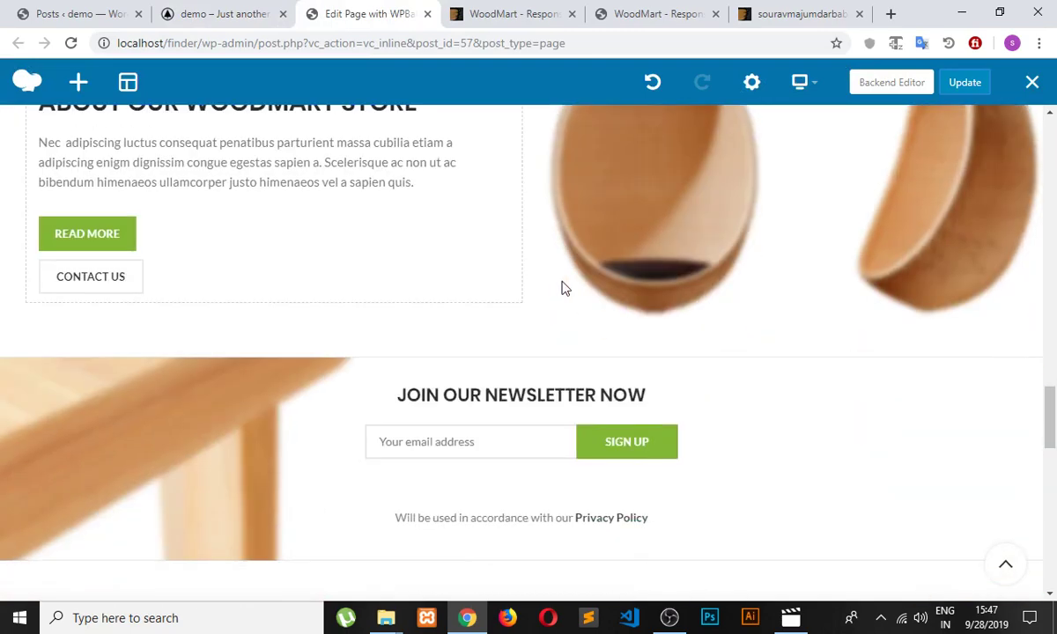
scroll(567, 292, down, 4)
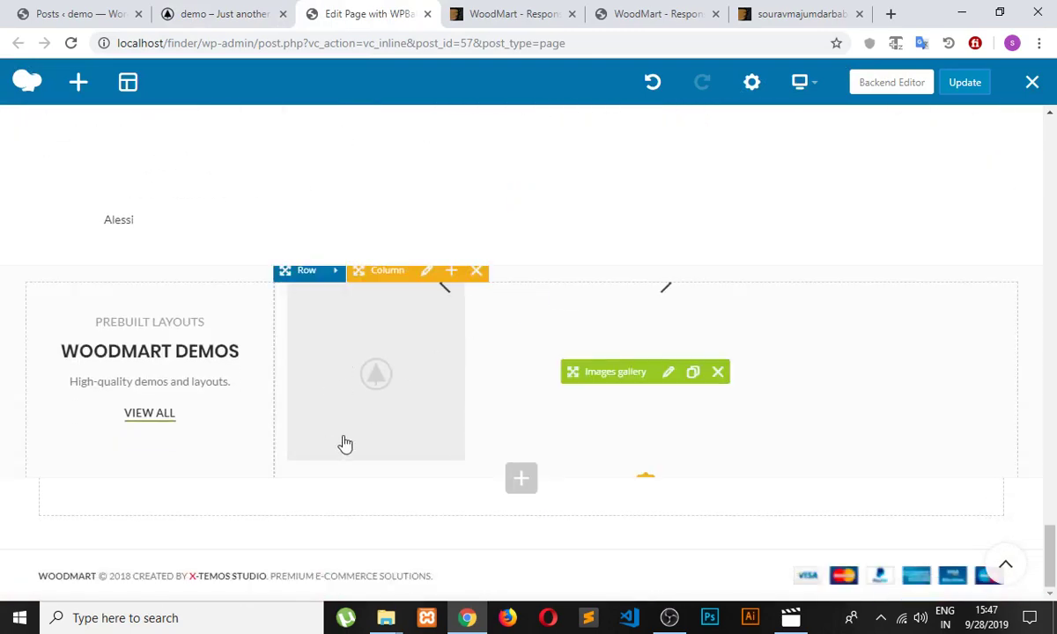
scroll(573, 356, up, 20)
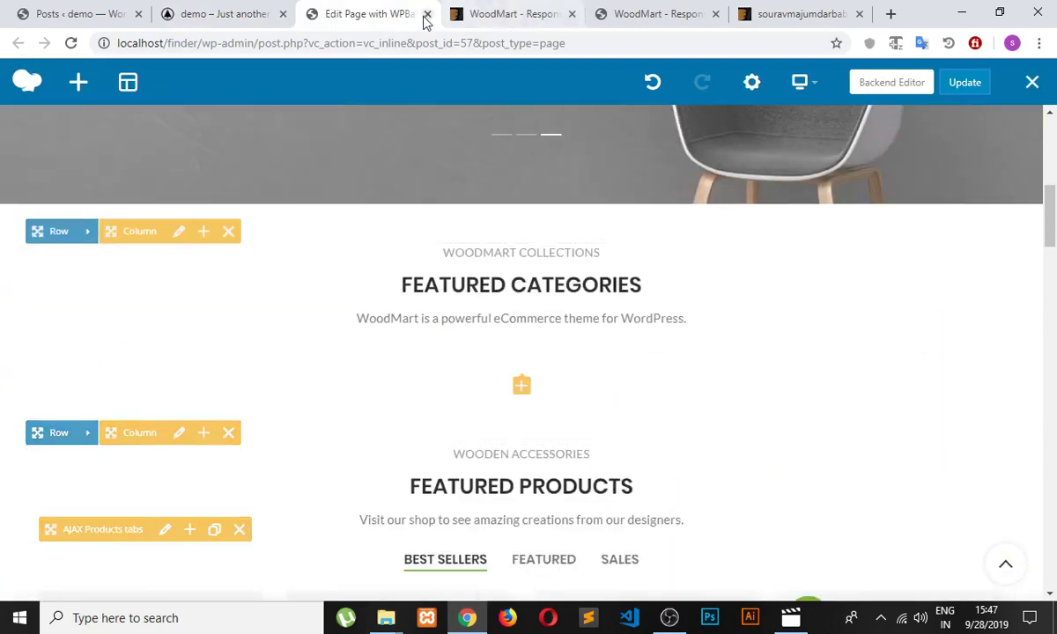
click(426, 15)
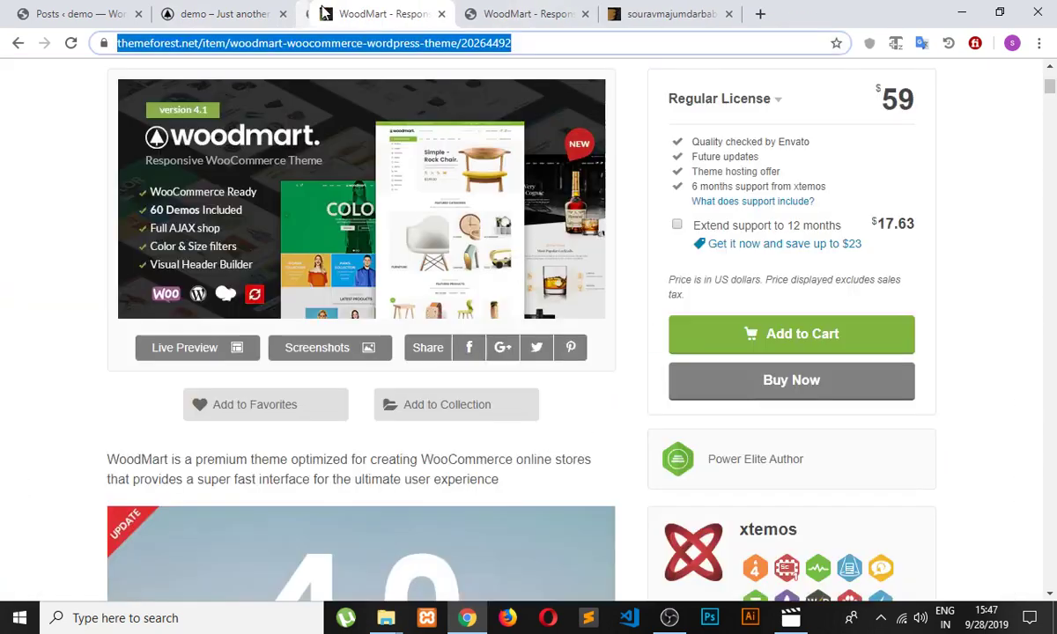
Step: Return to the local home page and examine the brand carousel and the WoodMart Demos section near the footer
click(224, 14)
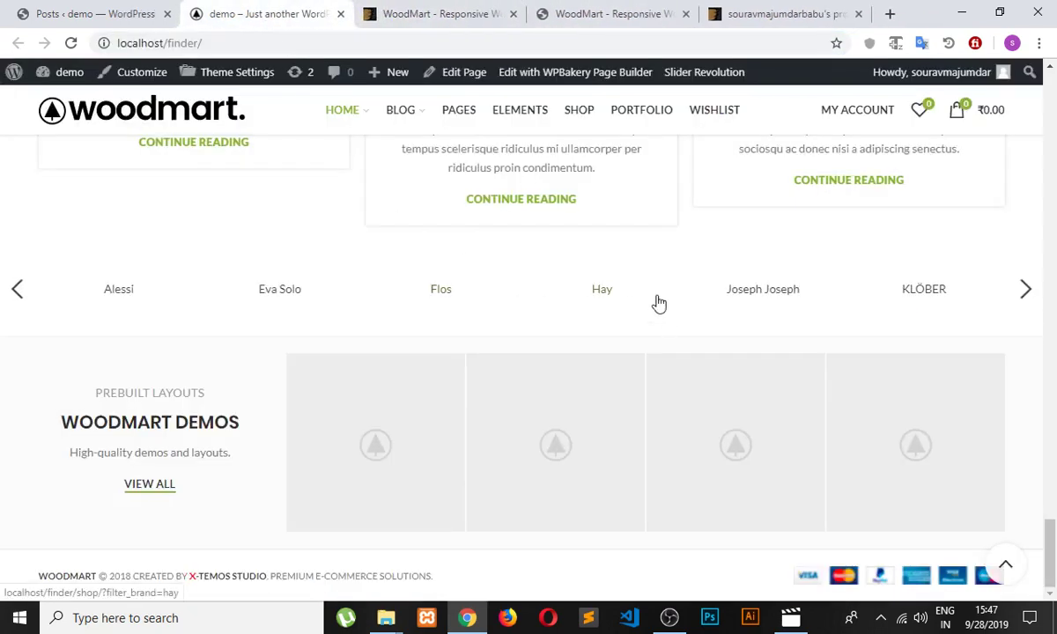
scroll(682, 327, up, 6)
scroll(700, 328, down, 6)
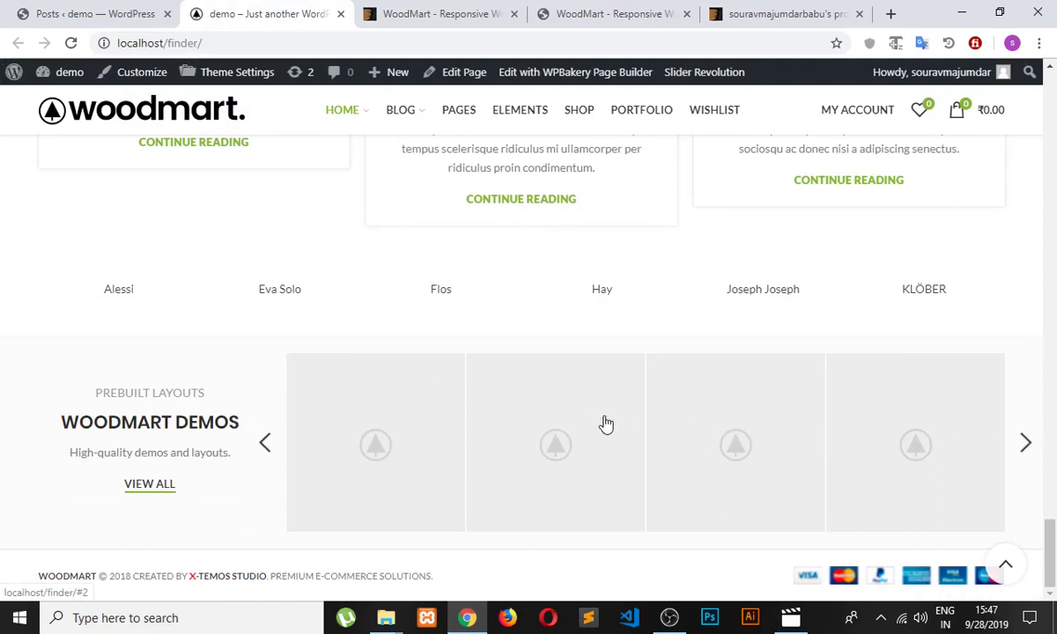
scroll(340, 451, up, 2)
scroll(361, 449, down, 2)
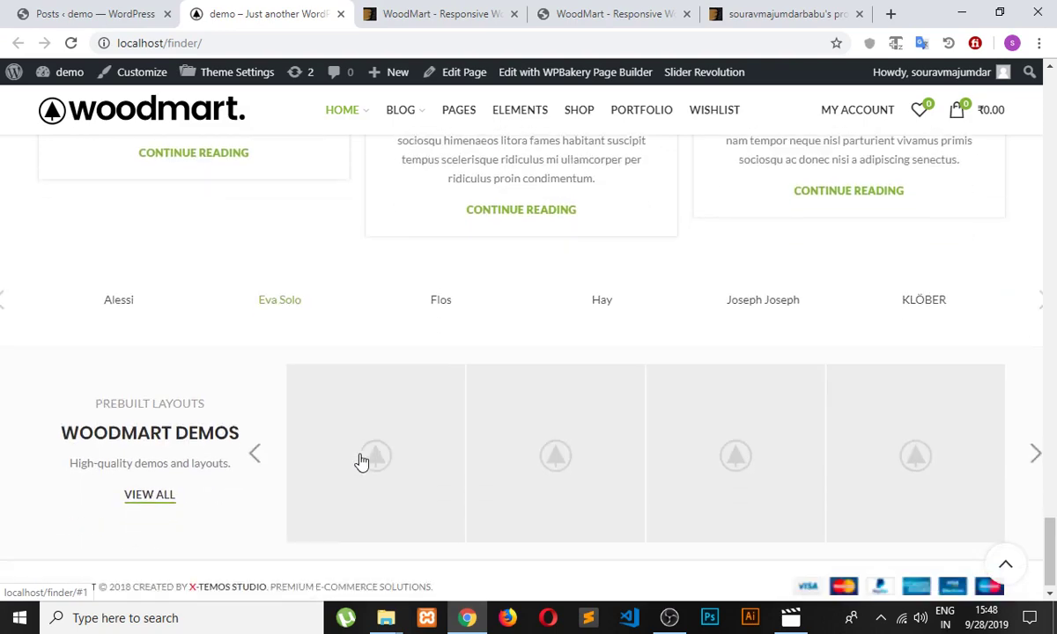
Step: Return to the WordPress admin tab and look through the available admin sections from Posts to Settings
click(68, 8)
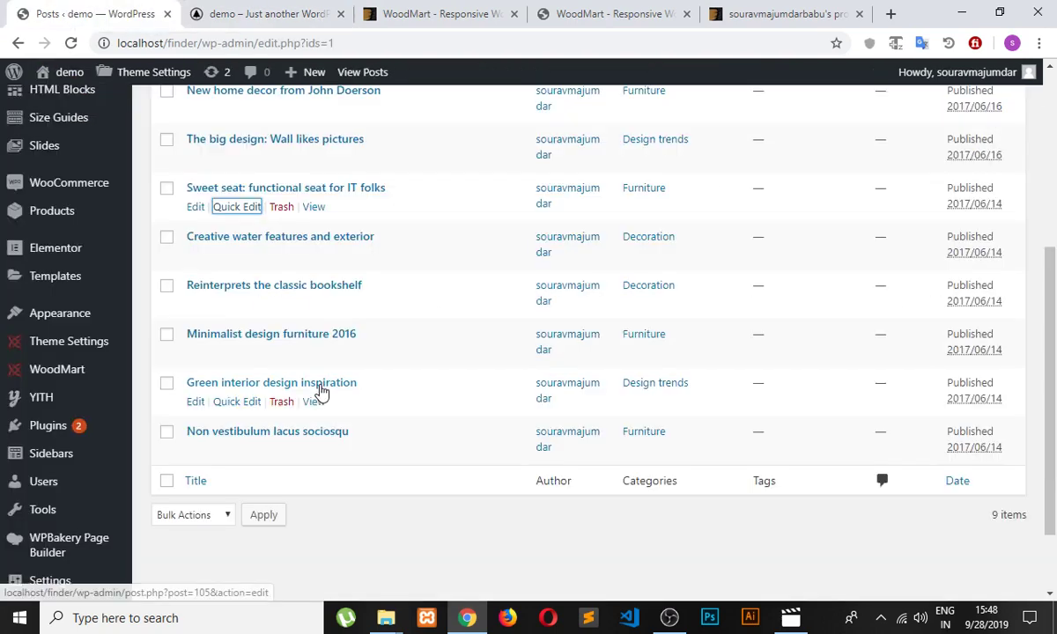
scroll(321, 392, down, 2)
mouse_move(77, 342)
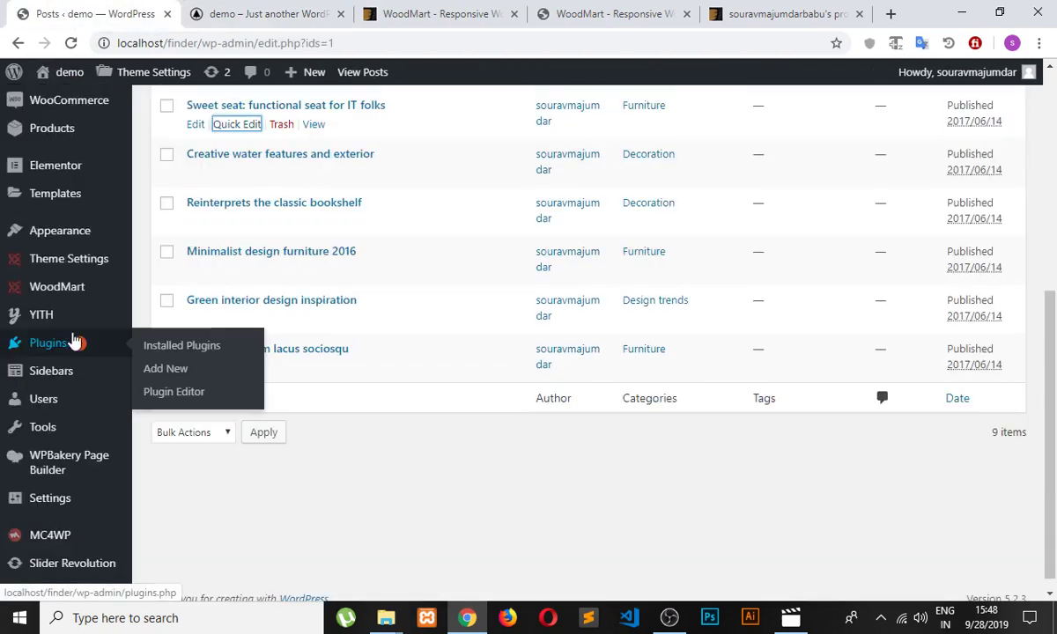
scroll(75, 341, up, 3)
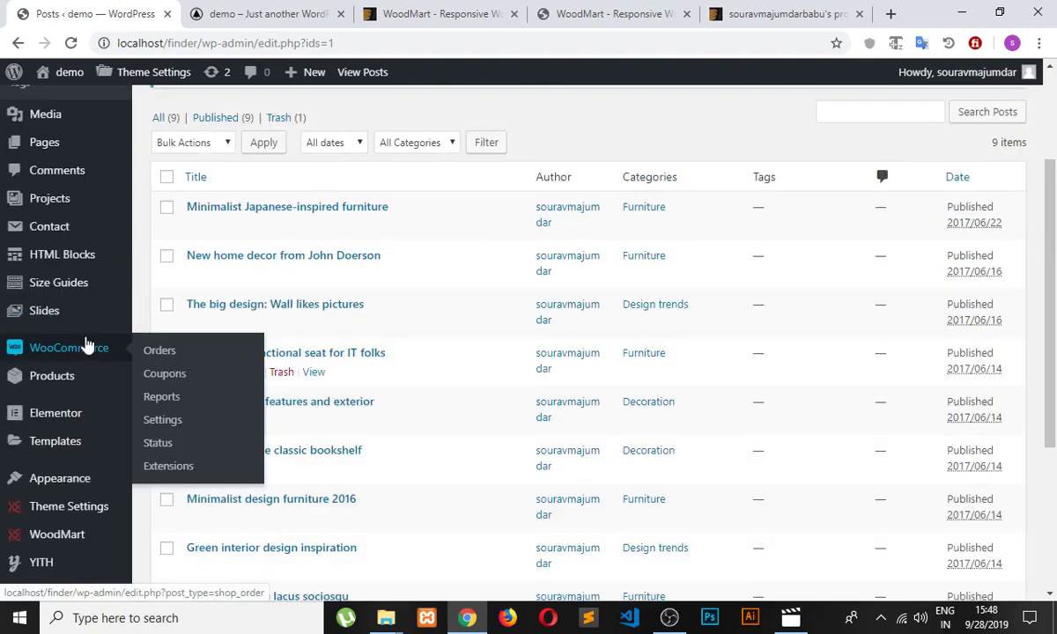
mouse_move(81, 379)
scroll(81, 378, down, 2)
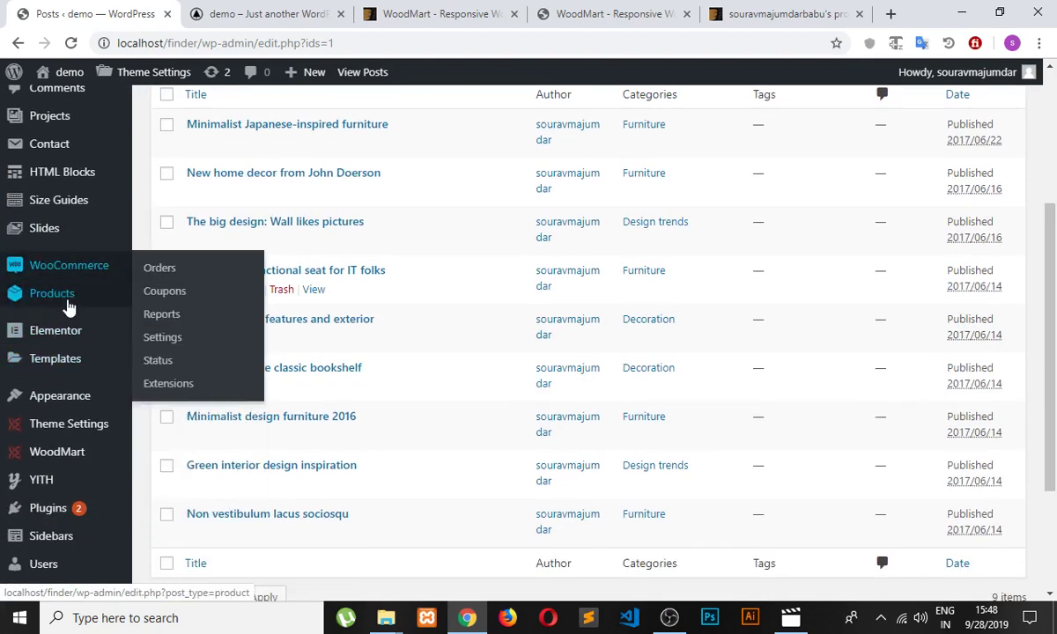
mouse_move(70, 272)
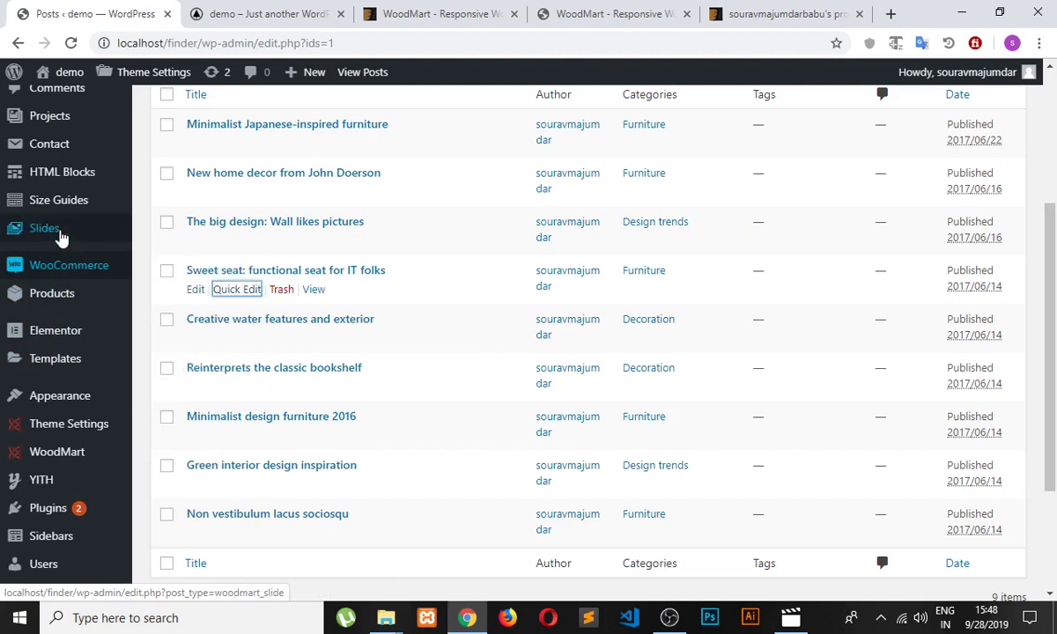
mouse_move(51, 208)
scroll(71, 221, up, 2)
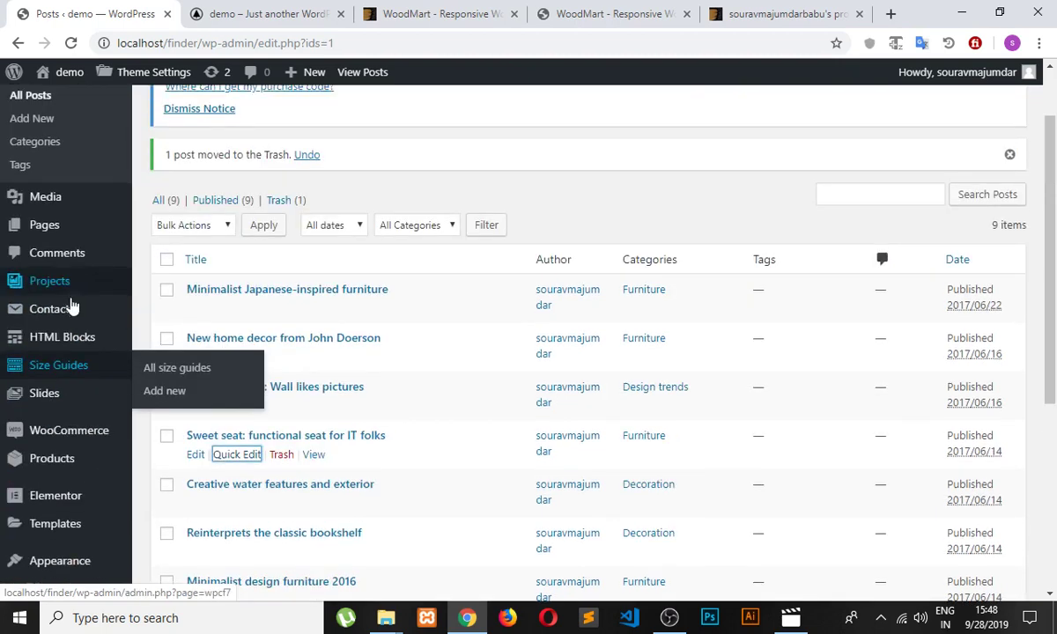
mouse_move(92, 302)
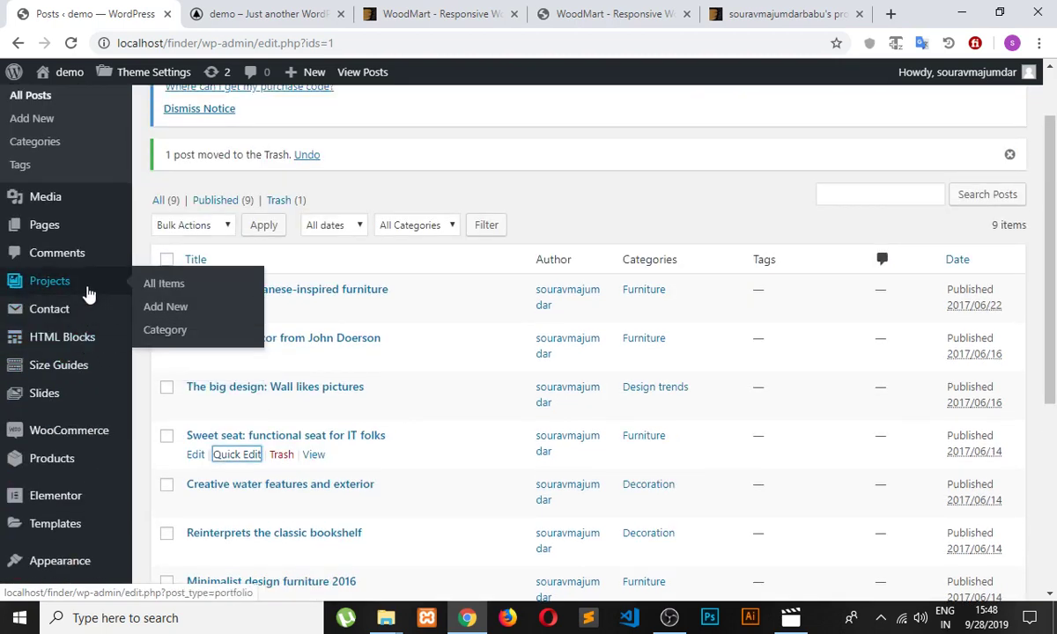
scroll(87, 292, up, 1)
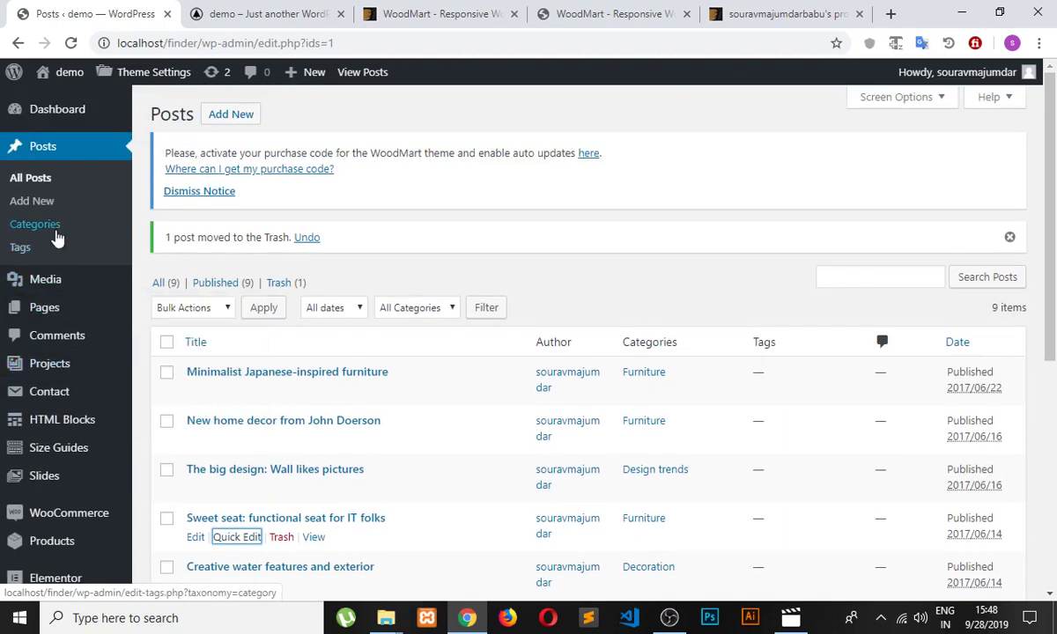
scroll(26, 379, down, 5)
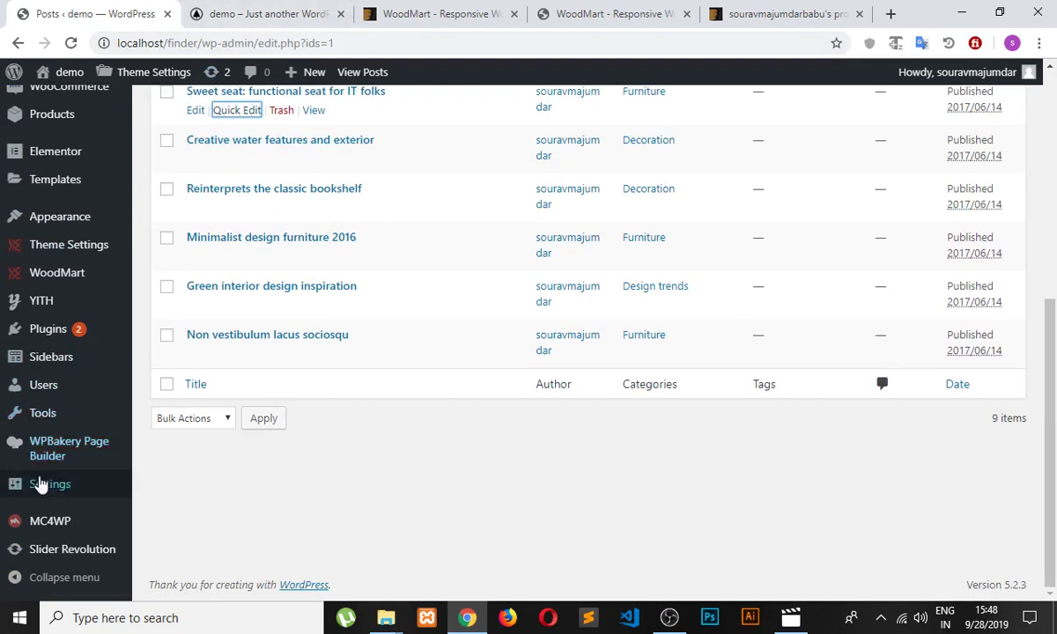
Step: Set the site's permalink structure to Post name in the Permalink Settings and save the changes
mouse_move(127, 478)
click(170, 499)
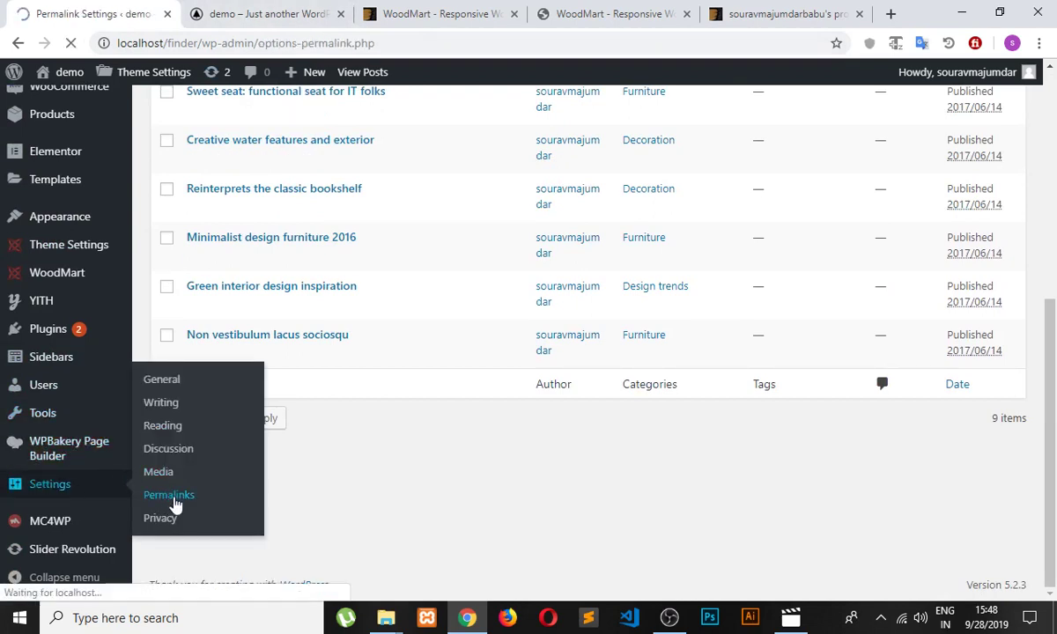
scroll(177, 493, down, 3)
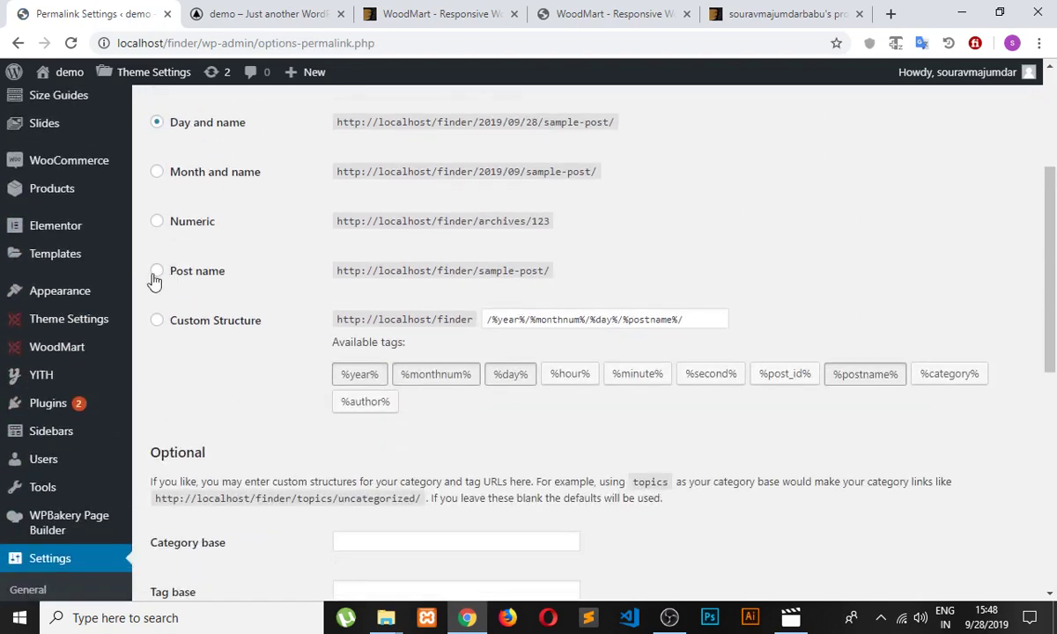
click(156, 273)
scroll(230, 476, down, 6)
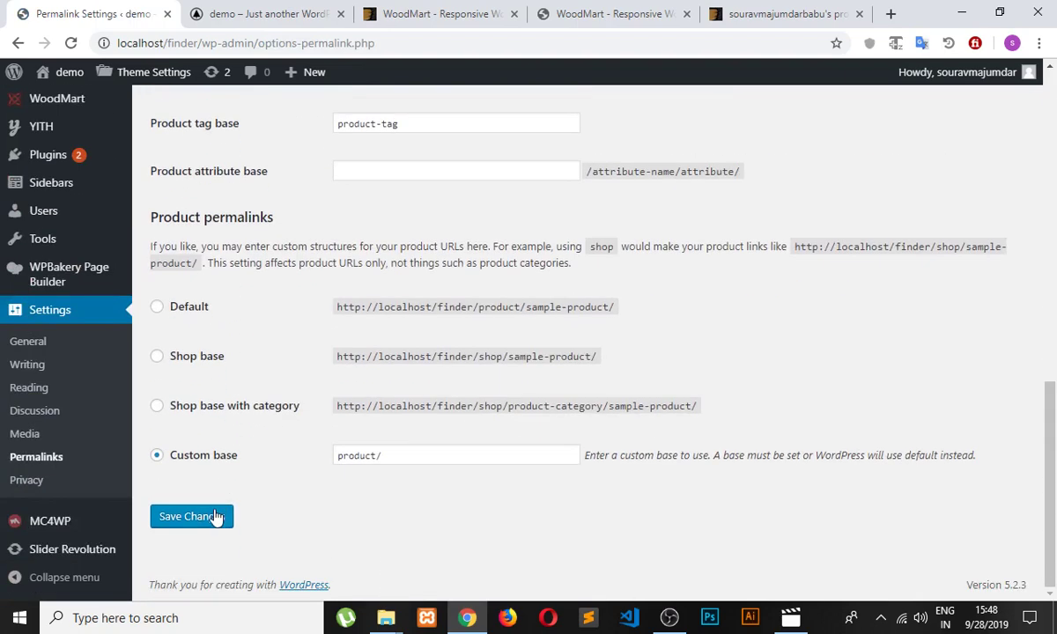
click(216, 516)
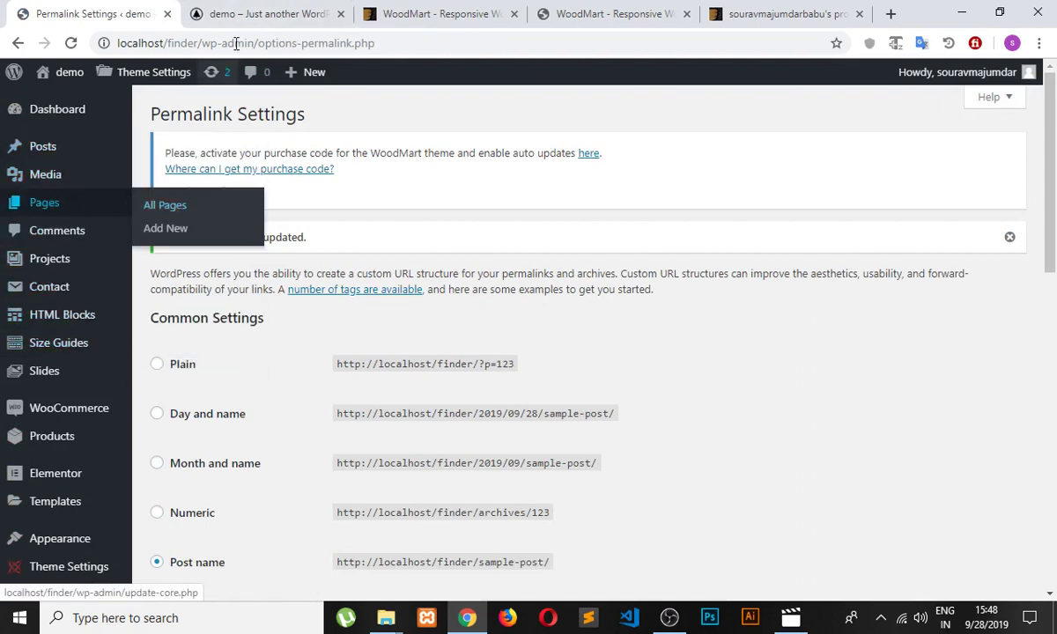
Step: Reload the local home page and inspect the Browse Categories entries at the top of the page
click(236, 23)
scroll(356, 196, up, 9)
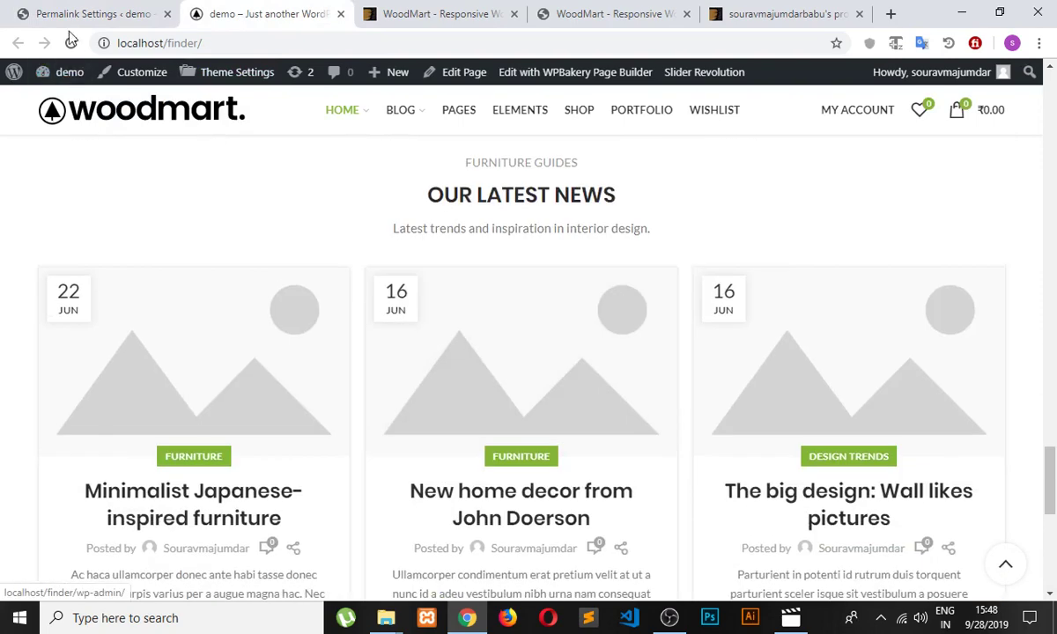
click(70, 43)
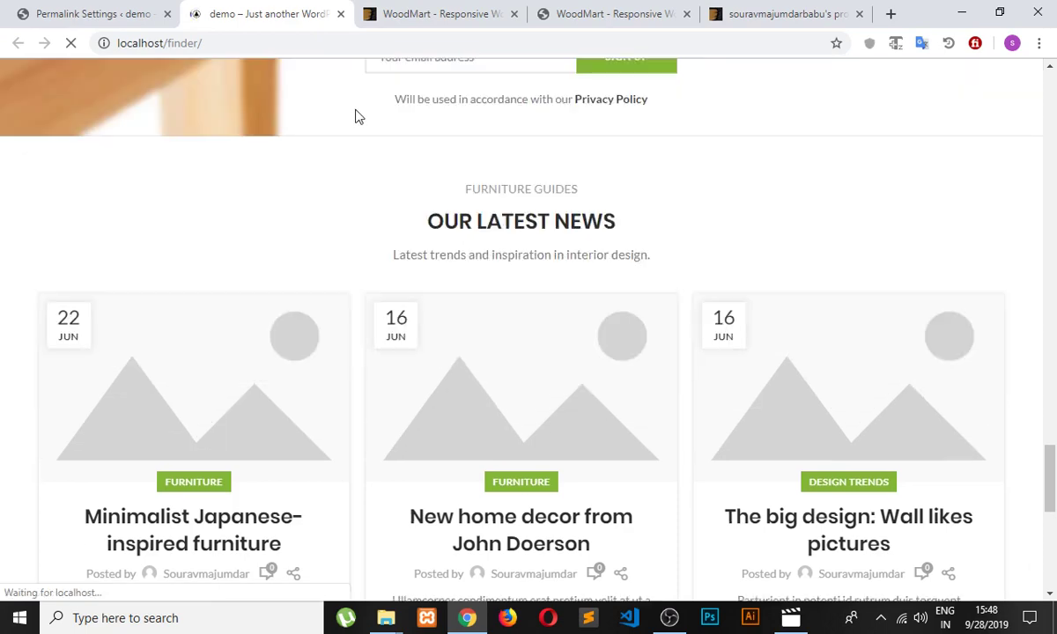
scroll(439, 231, up, 20)
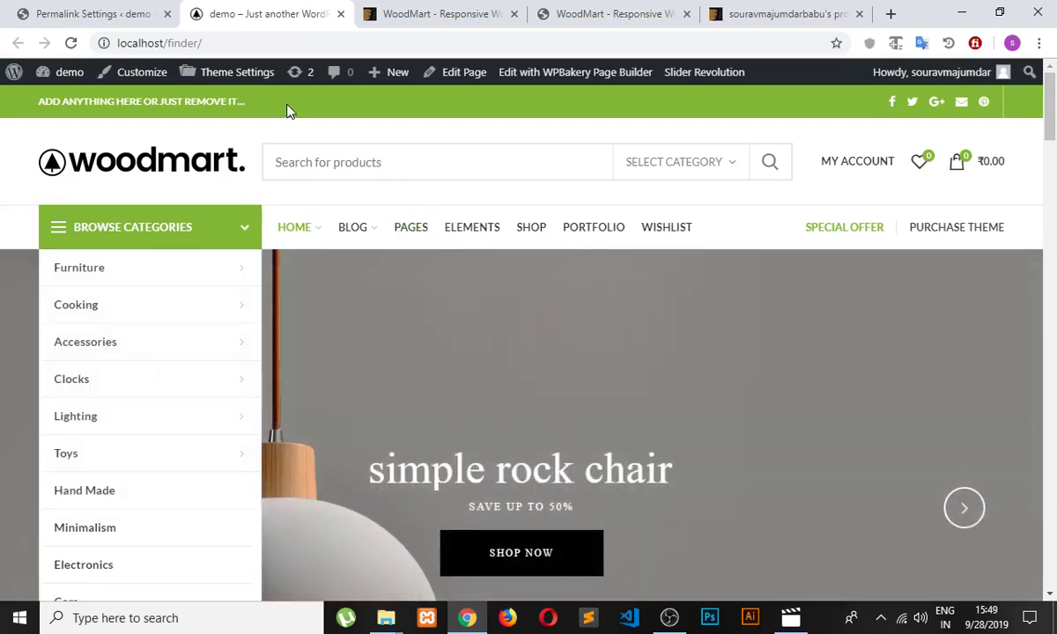
mouse_move(198, 311)
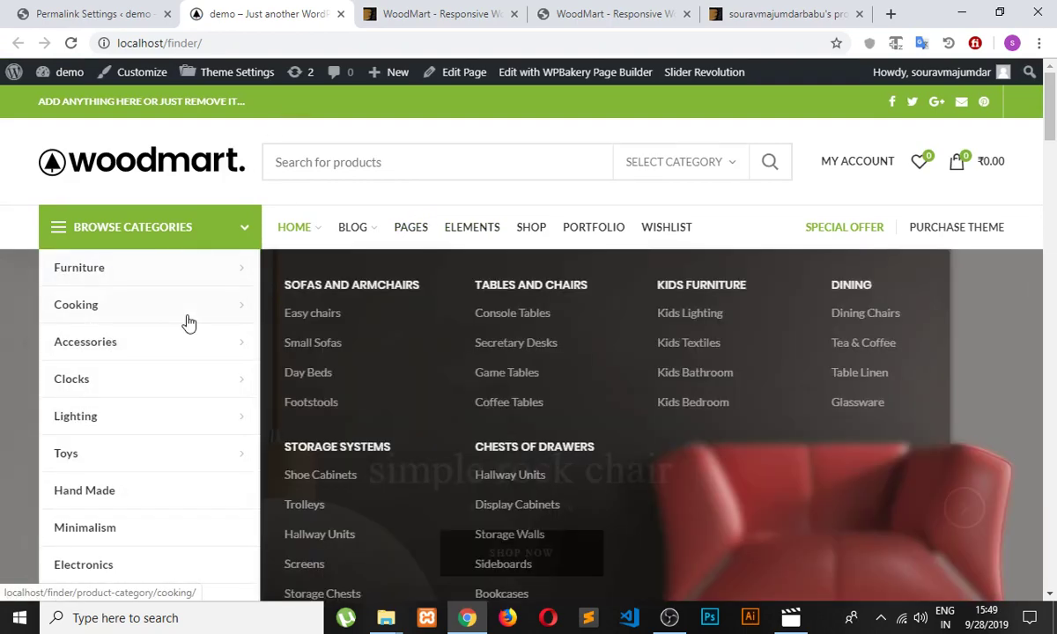
mouse_move(184, 425)
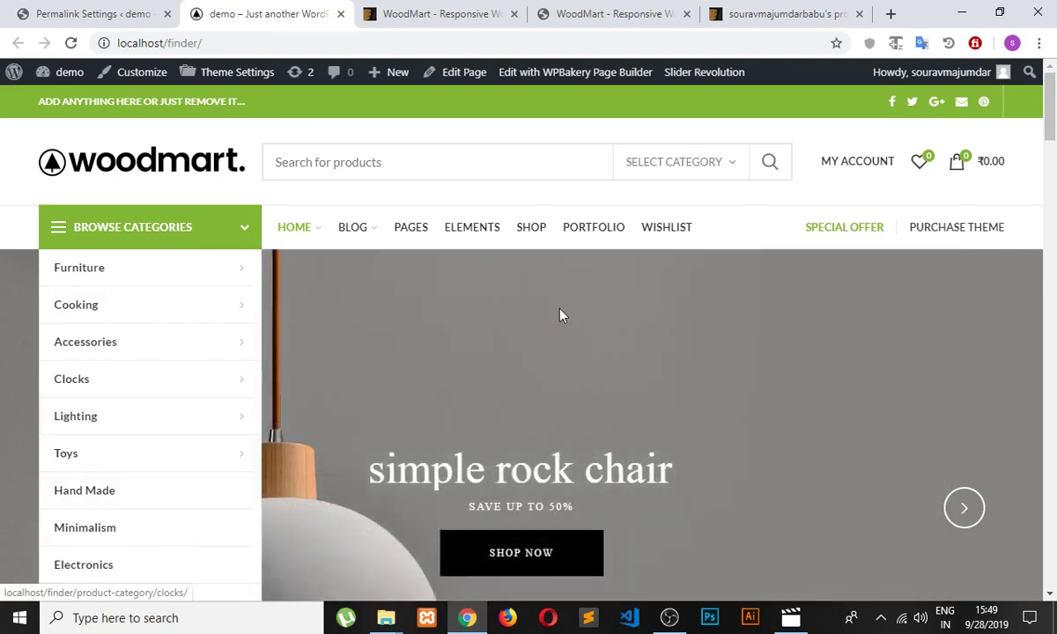
Step: Review the local home page's header, product search and account area, and the sections down to the footer
scroll(564, 322, down, 8)
scroll(570, 337, up, 8)
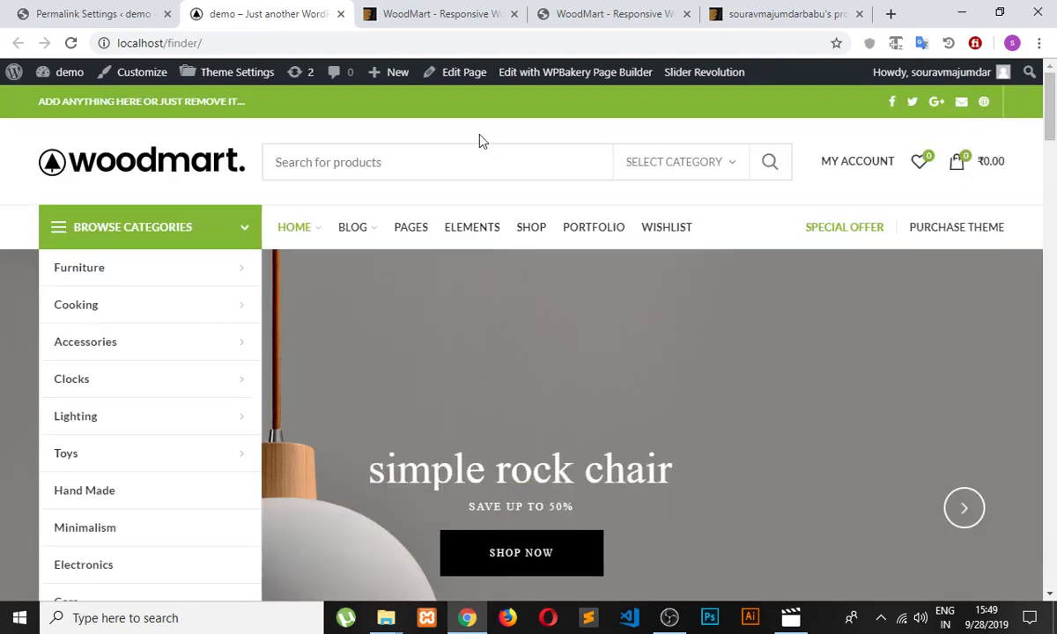
click(490, 158)
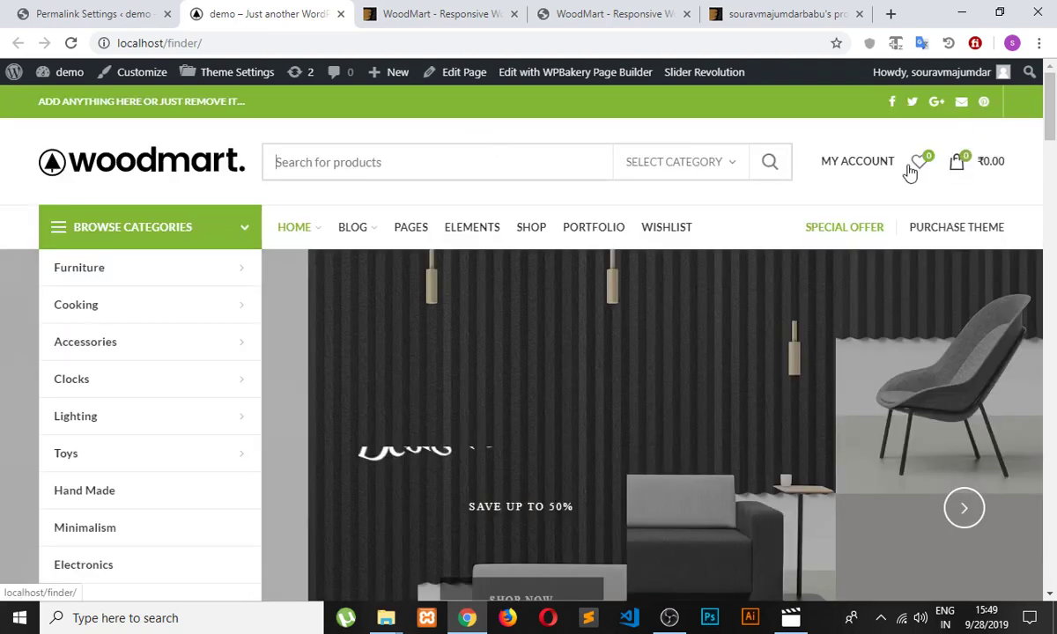
mouse_move(857, 165)
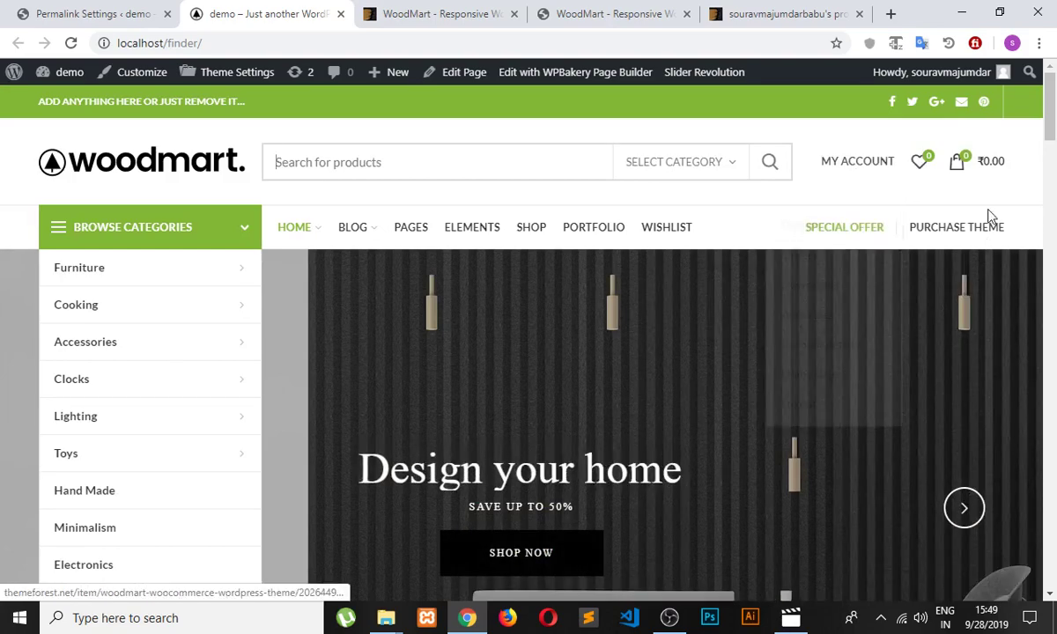
scroll(292, 214, down, 10)
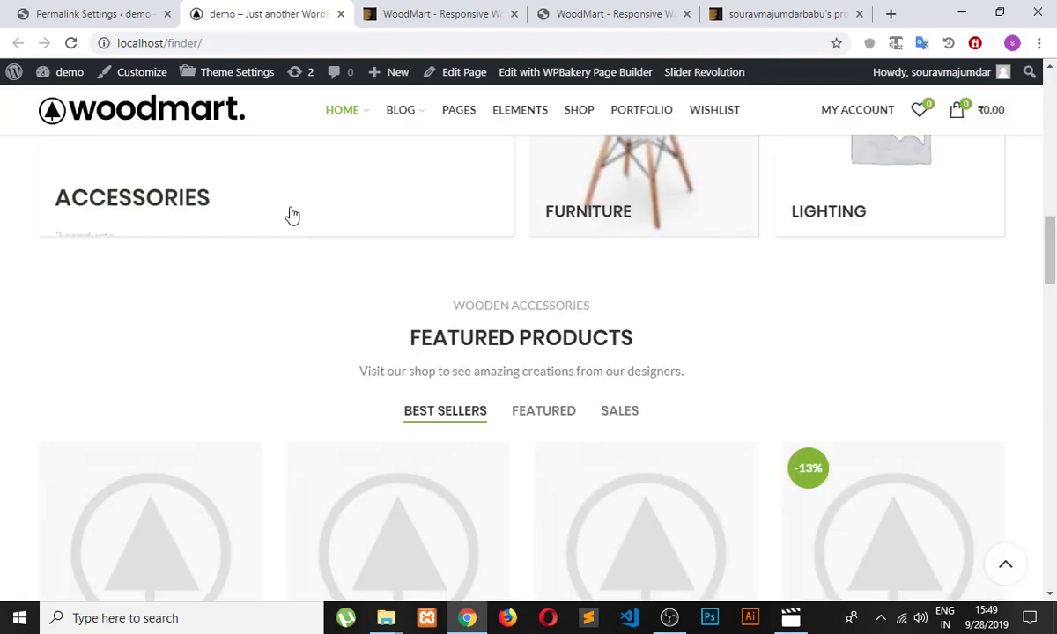
scroll(293, 215, down, 8)
scroll(311, 296, down, 10)
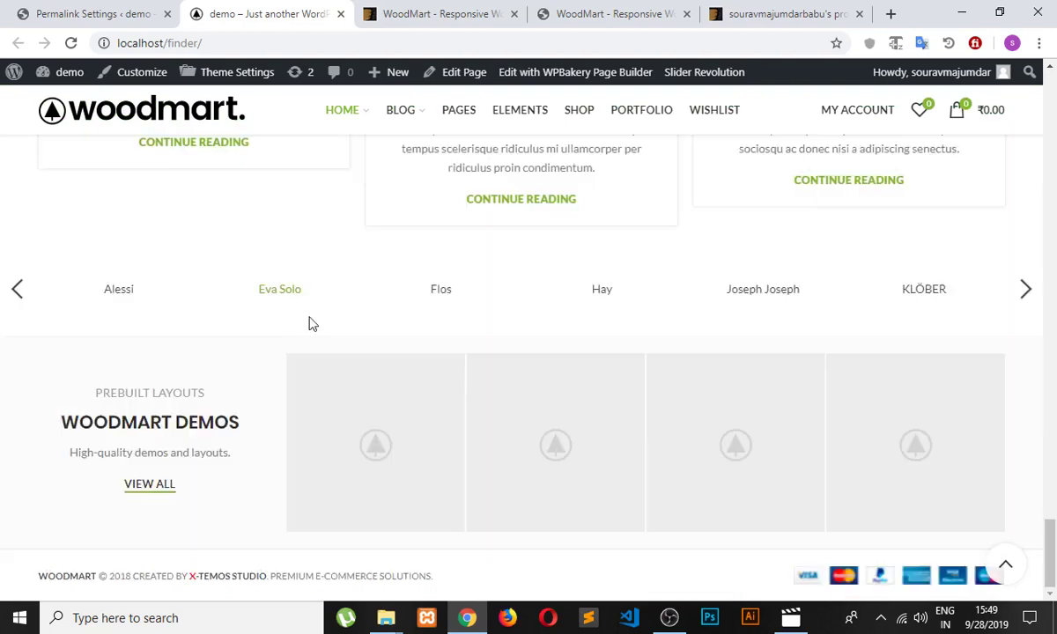
click(667, 618)
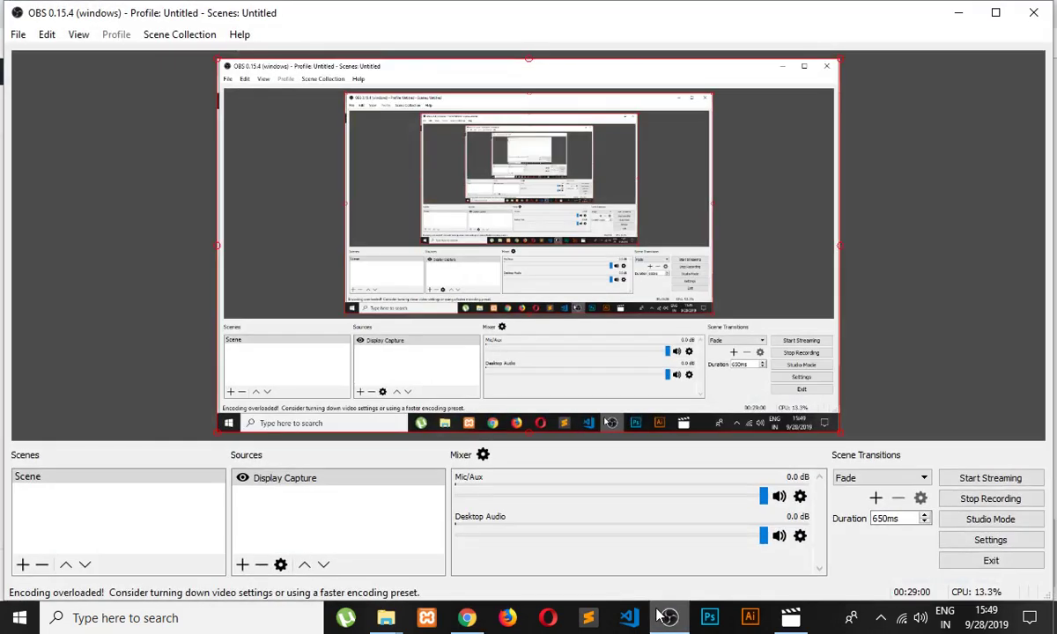